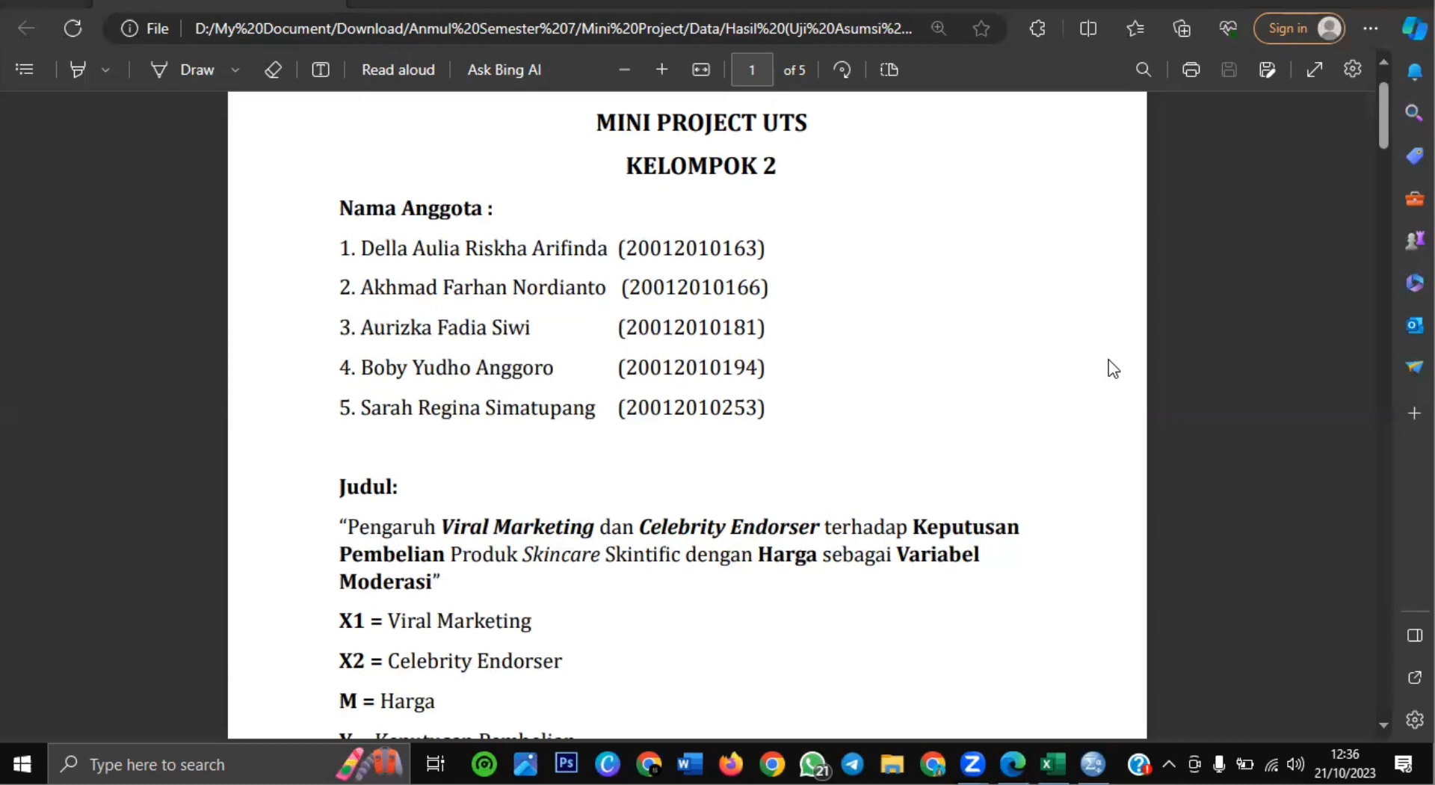
Review the project PDF's research framework and its list of SPSS tests for classical assumptions and moderated regression
scroll(762, 502, down, 7)
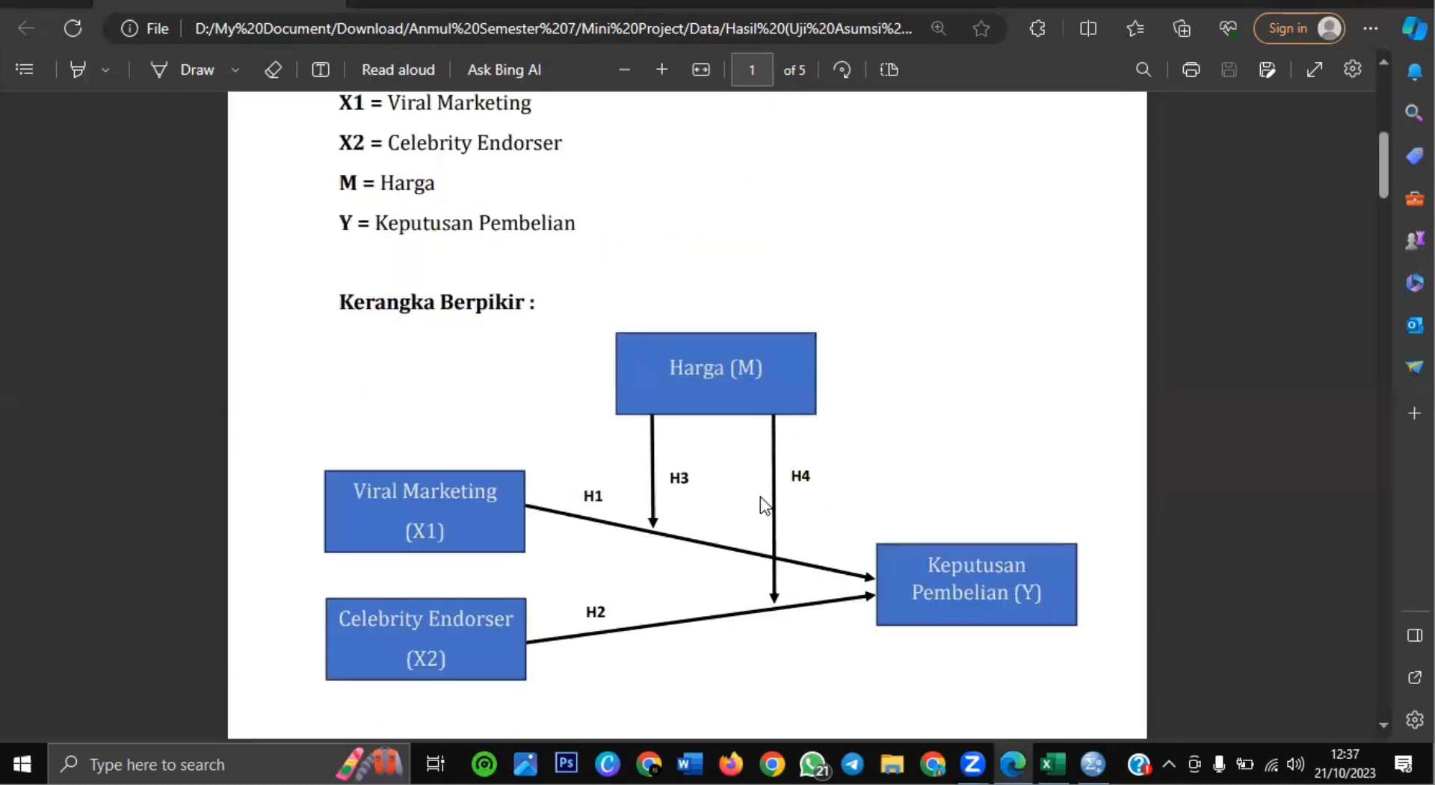
scroll(852, 467, down, 10)
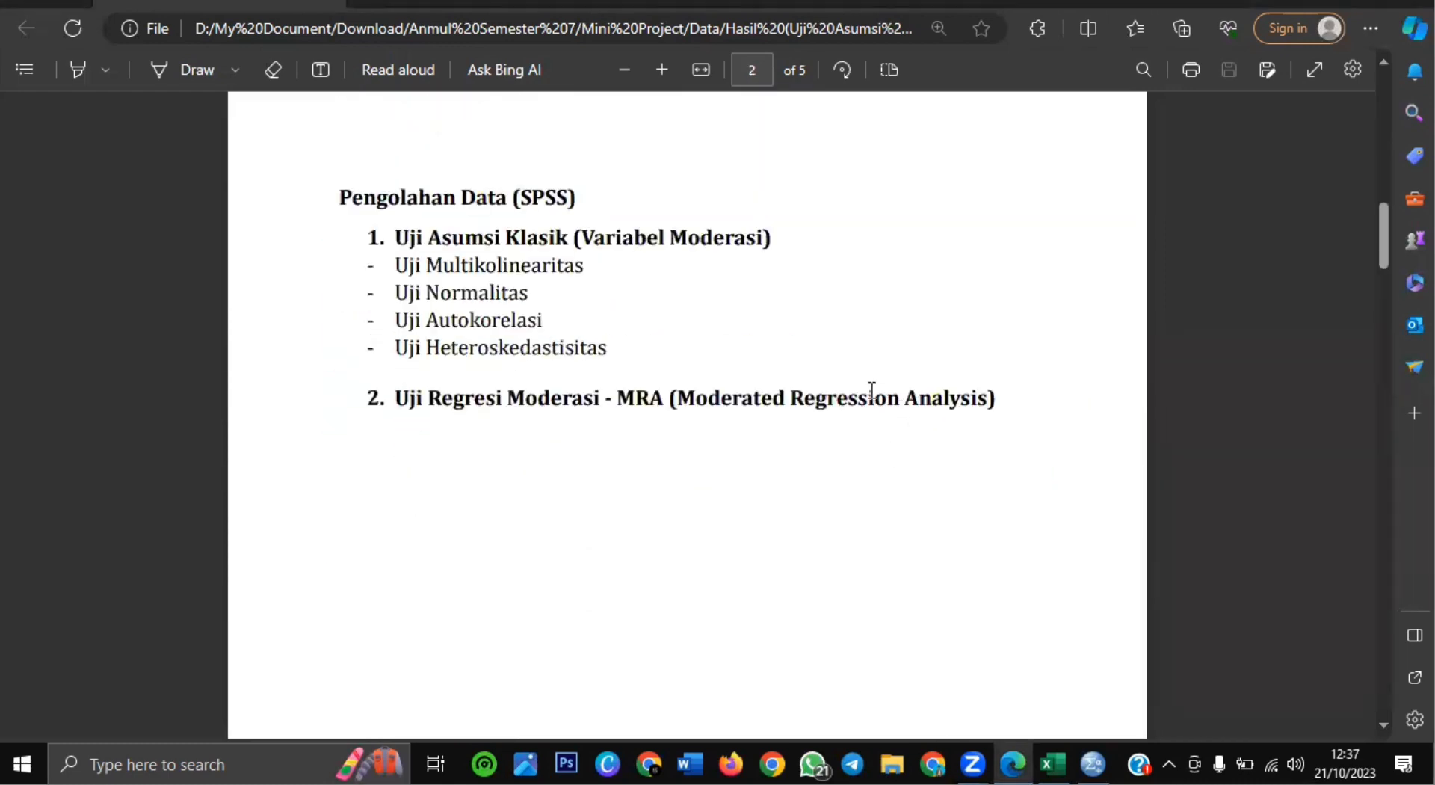
drag(338, 196, 604, 209)
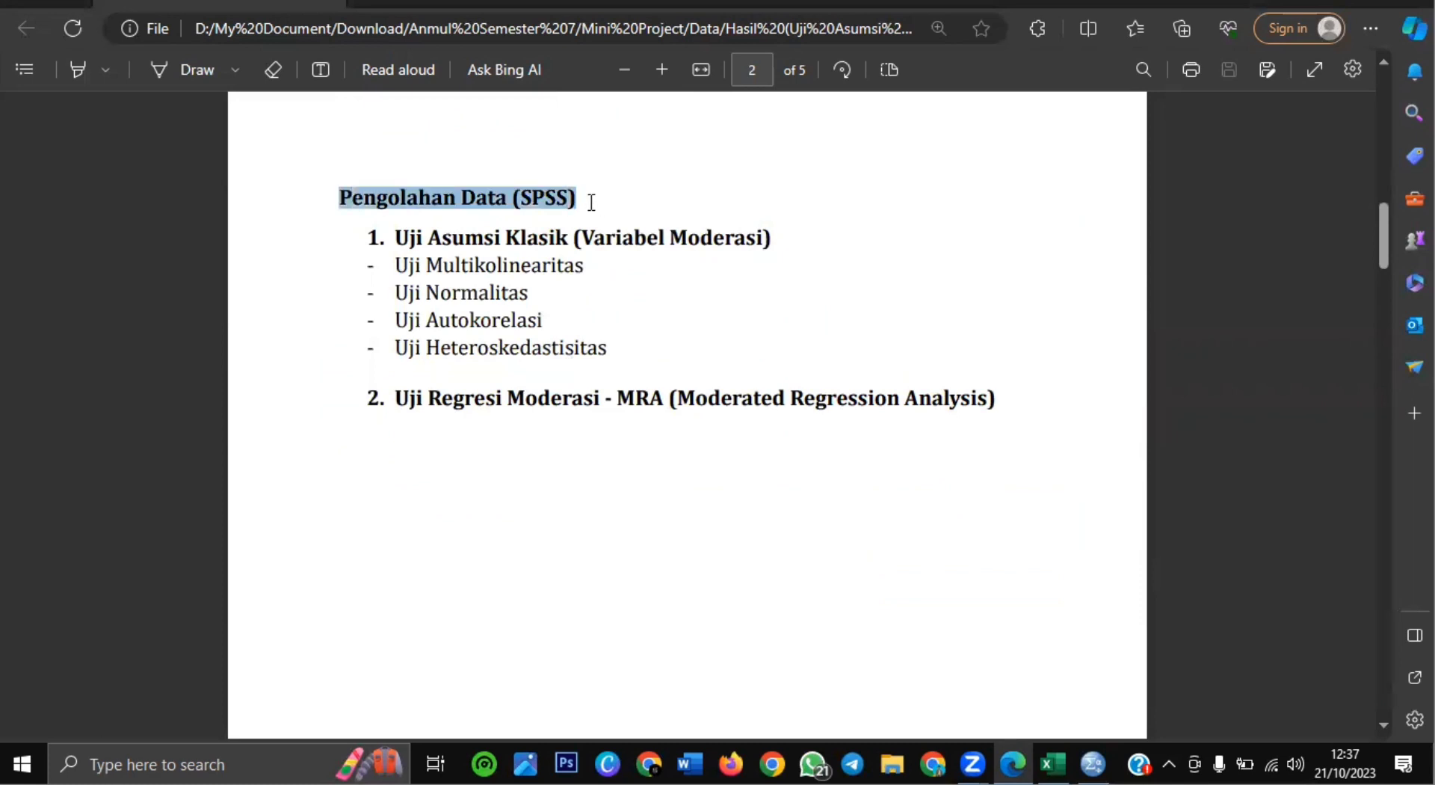
click(566, 198)
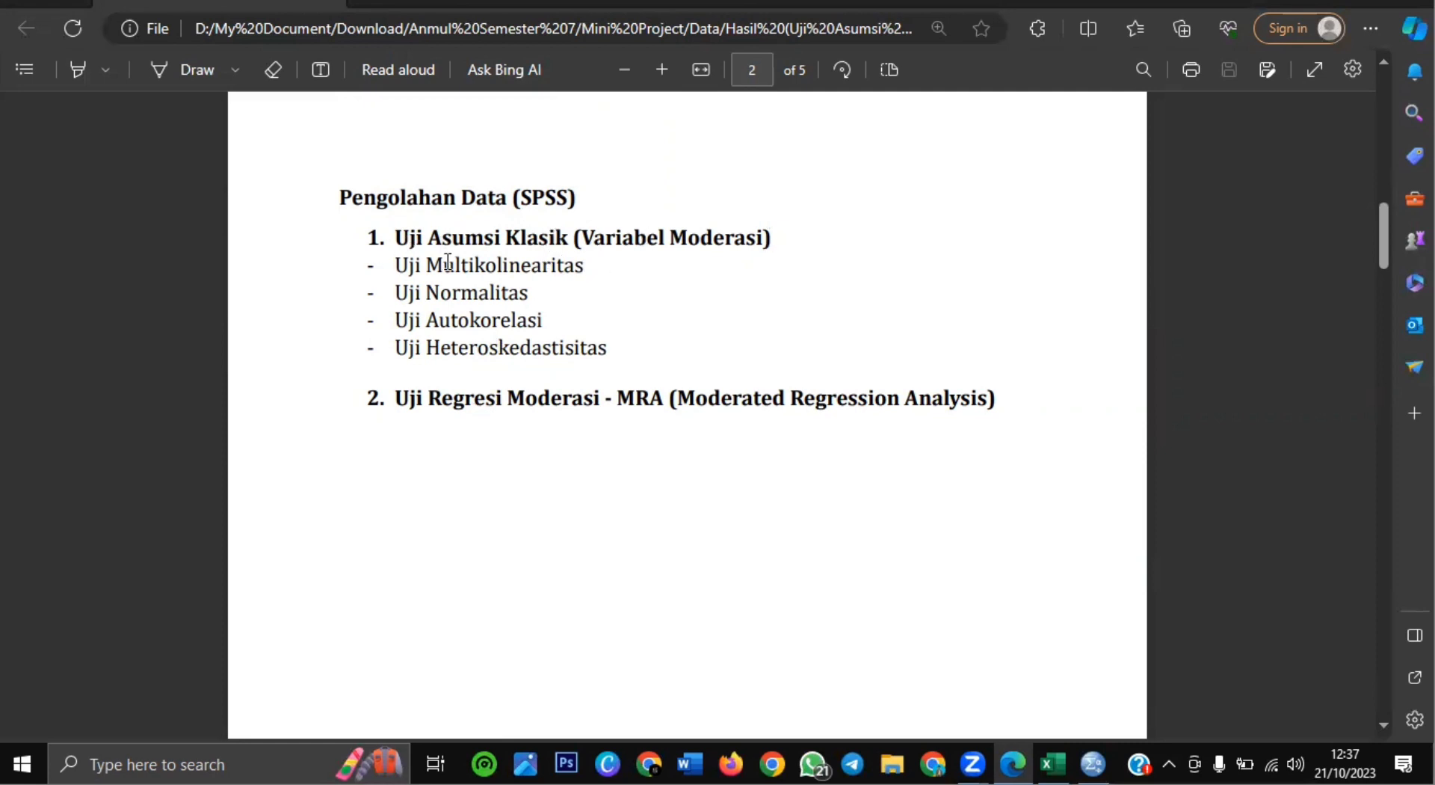
drag(429, 320, 543, 322)
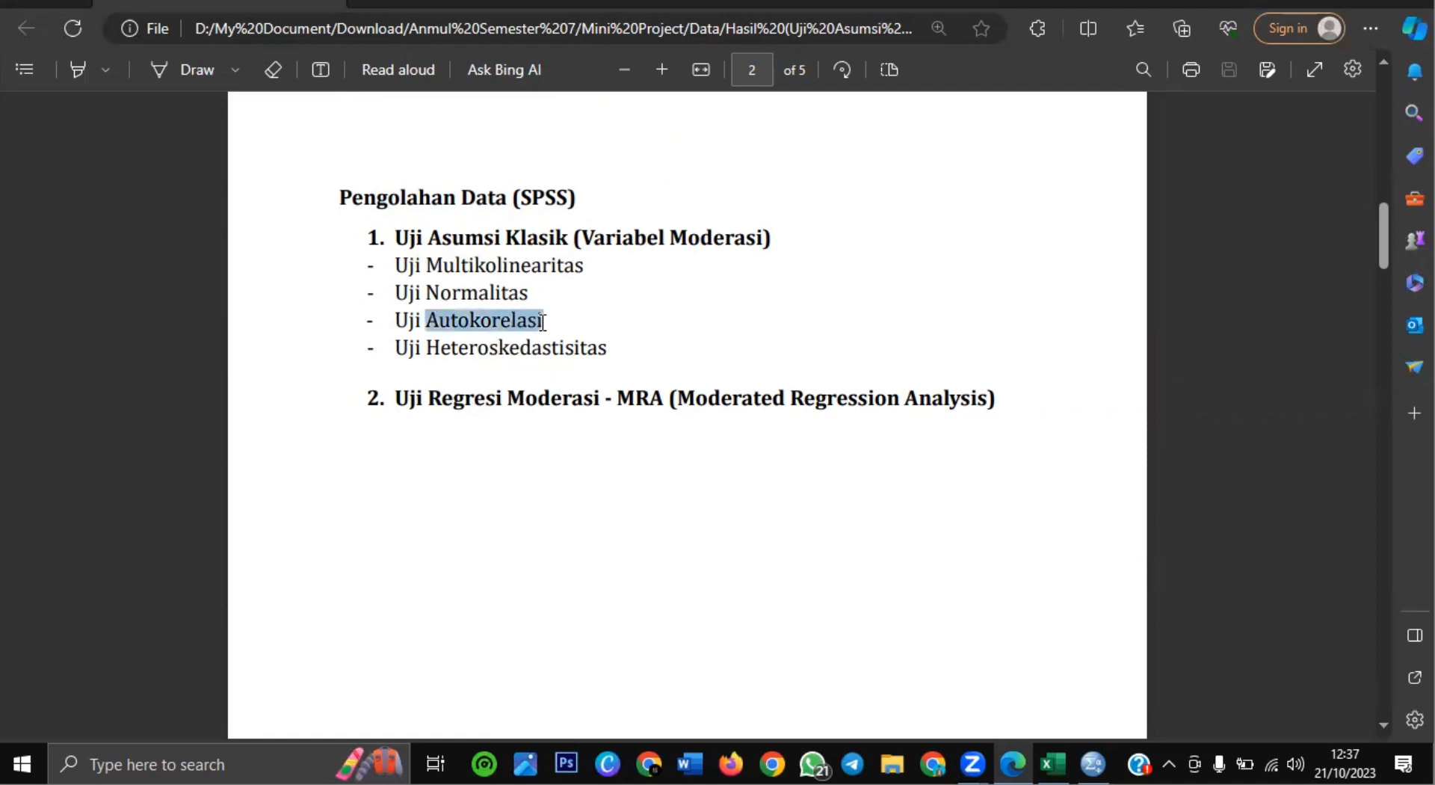
drag(427, 348, 540, 378)
click(541, 377)
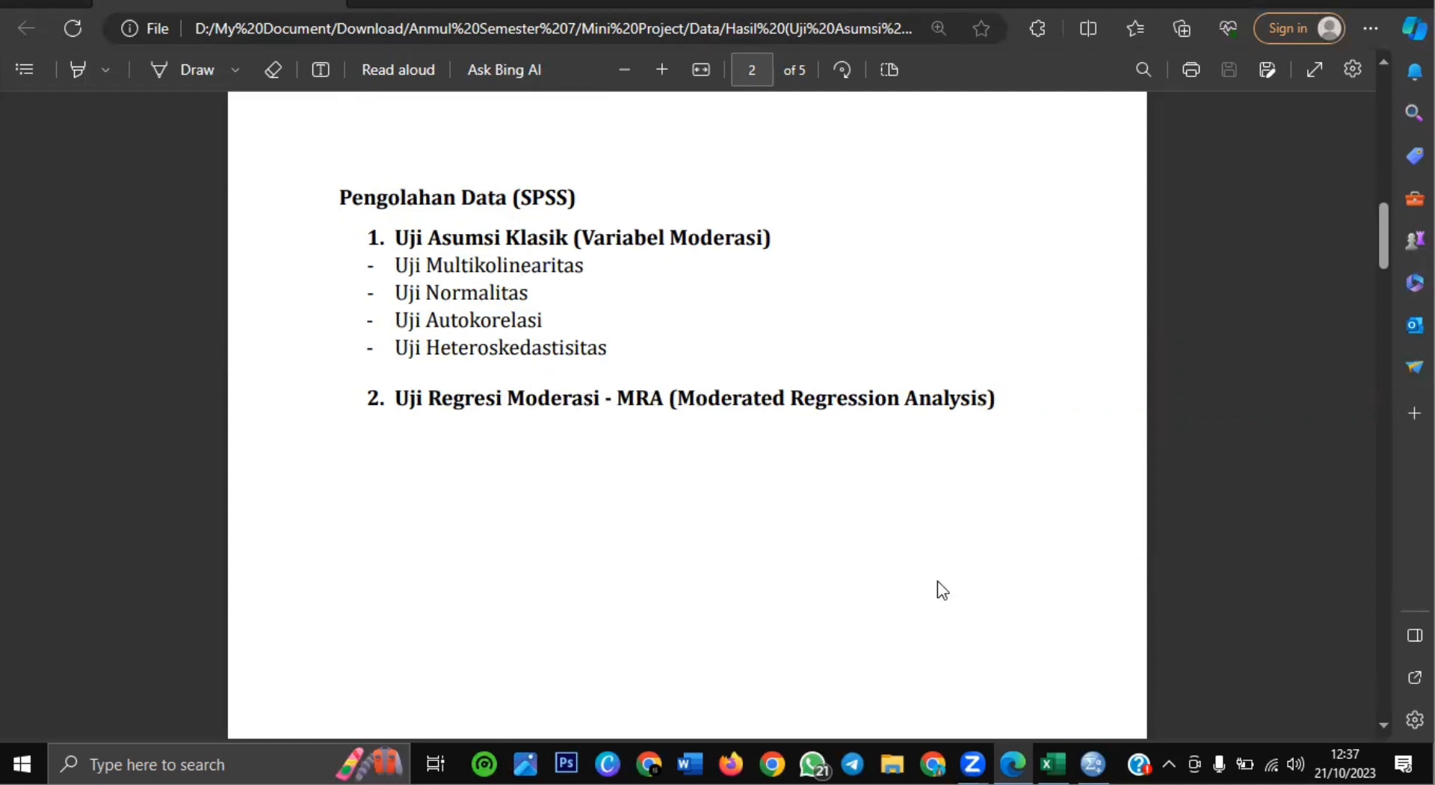
Switch to Excel and examine the Viral Marketing (X1) and Celebrity Endorser (X2) scores on the TABULASI DATA sheet
click(1052, 763)
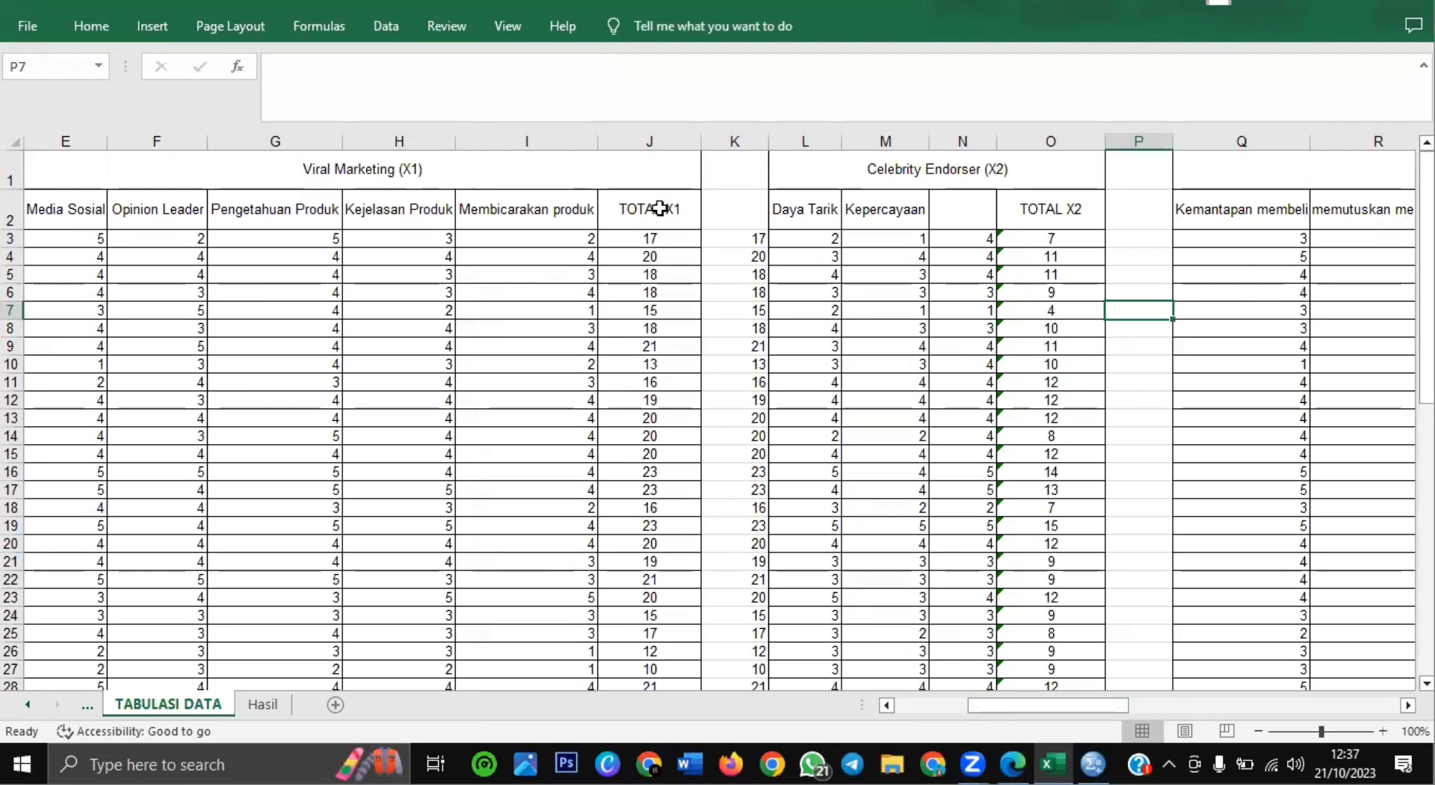
click(409, 172)
click(972, 178)
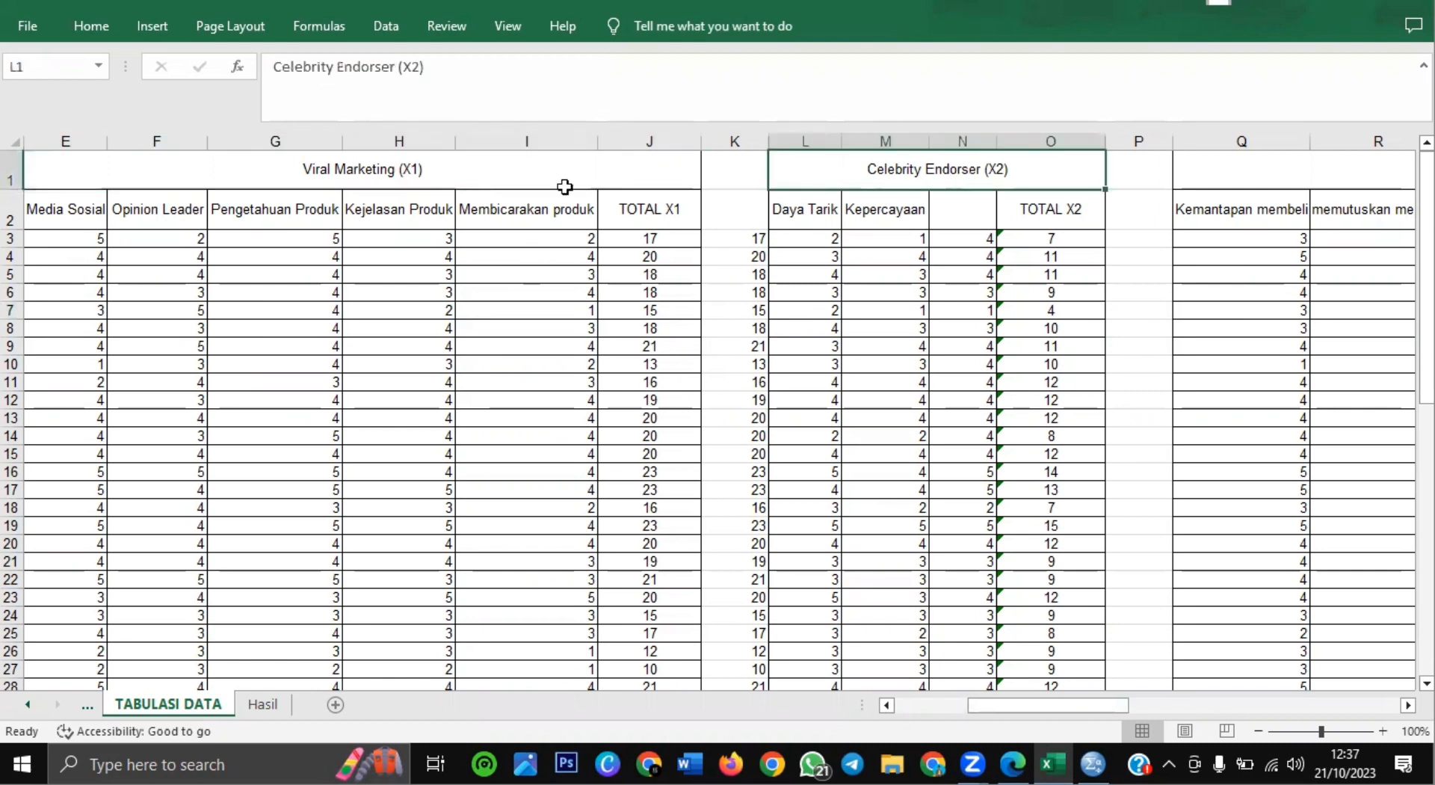
click(565, 186)
click(911, 179)
click(448, 178)
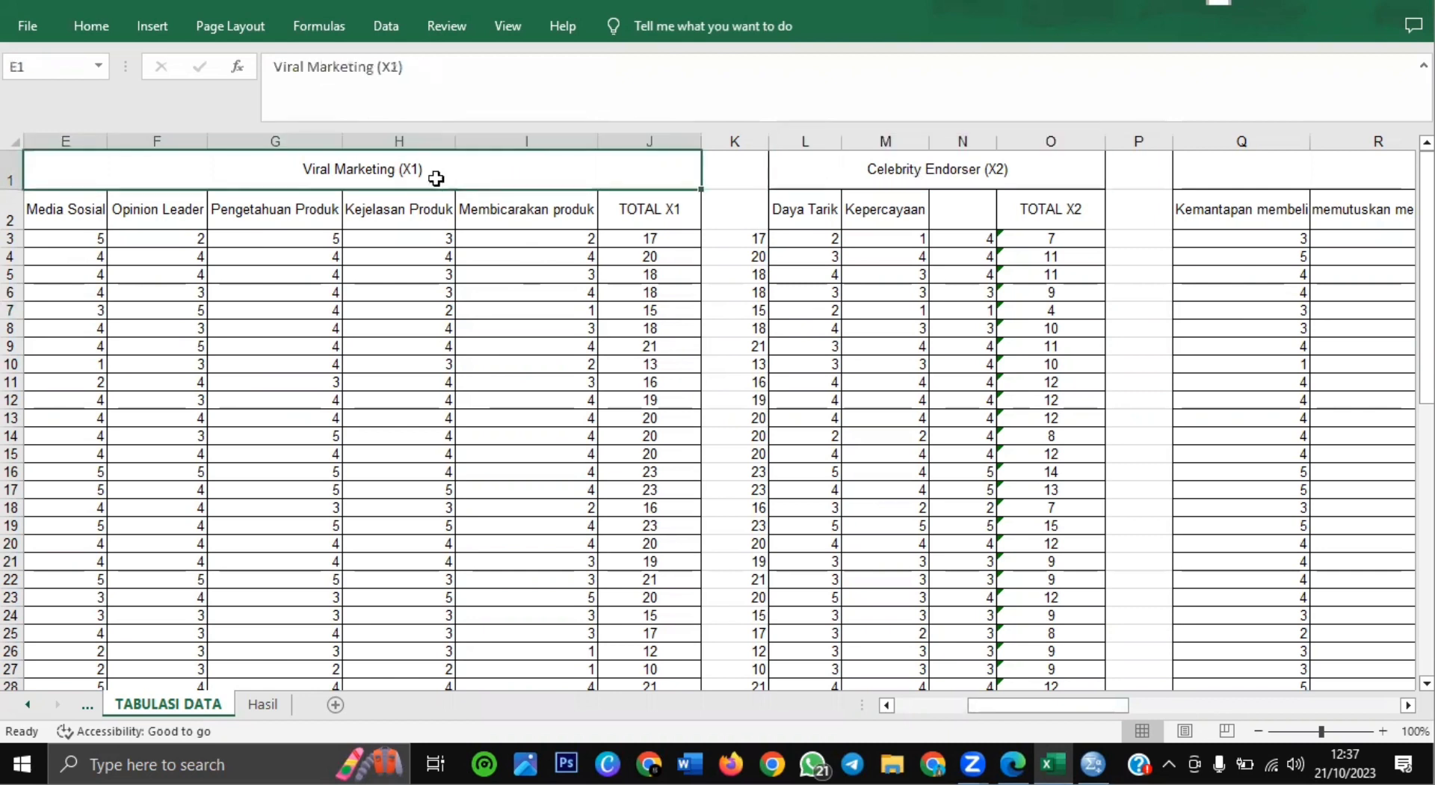
click(980, 179)
drag(1035, 708, 994, 698)
Examine the X1, X2, Y and M totals on the Hasil sheet down to the last respondent
click(262, 704)
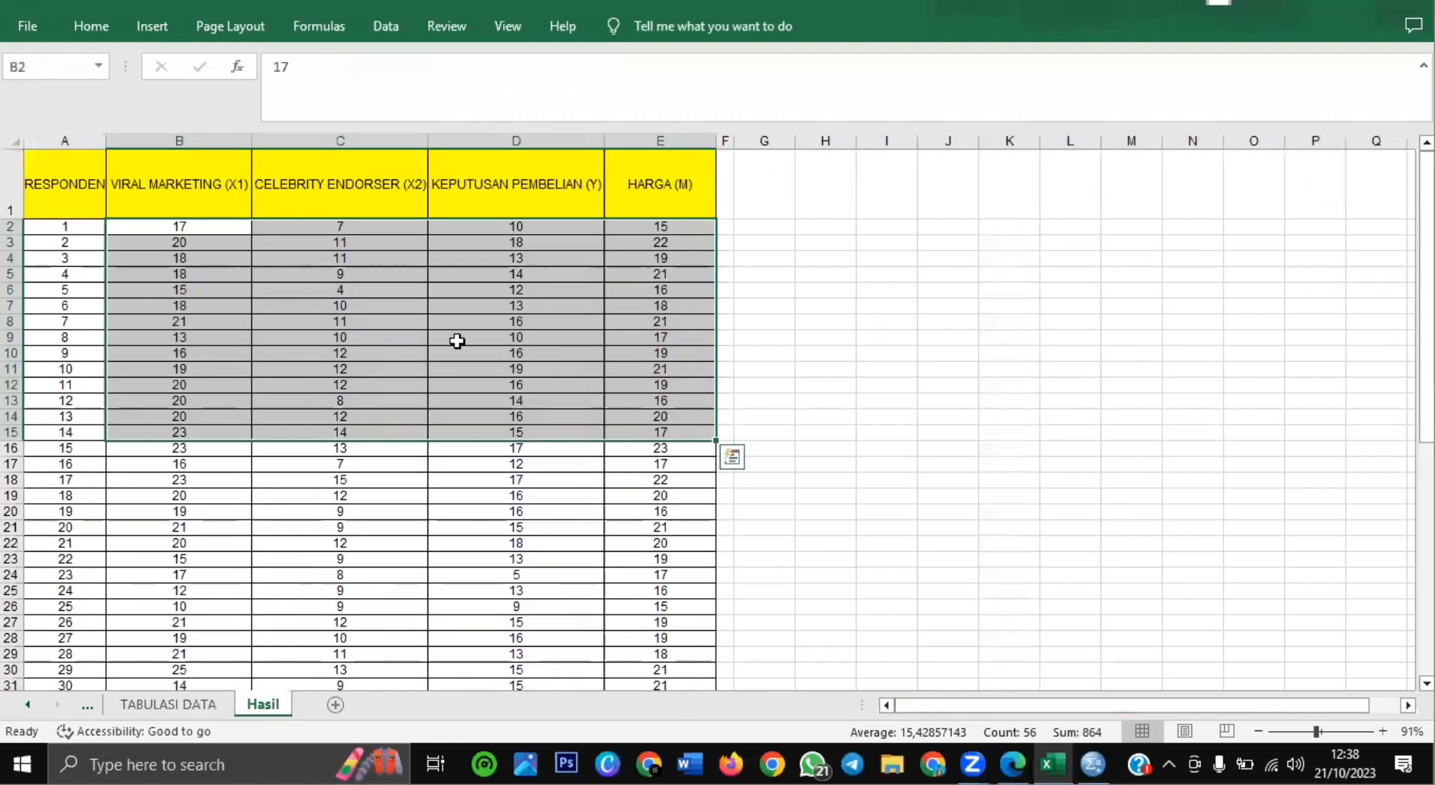
click(870, 336)
click(189, 186)
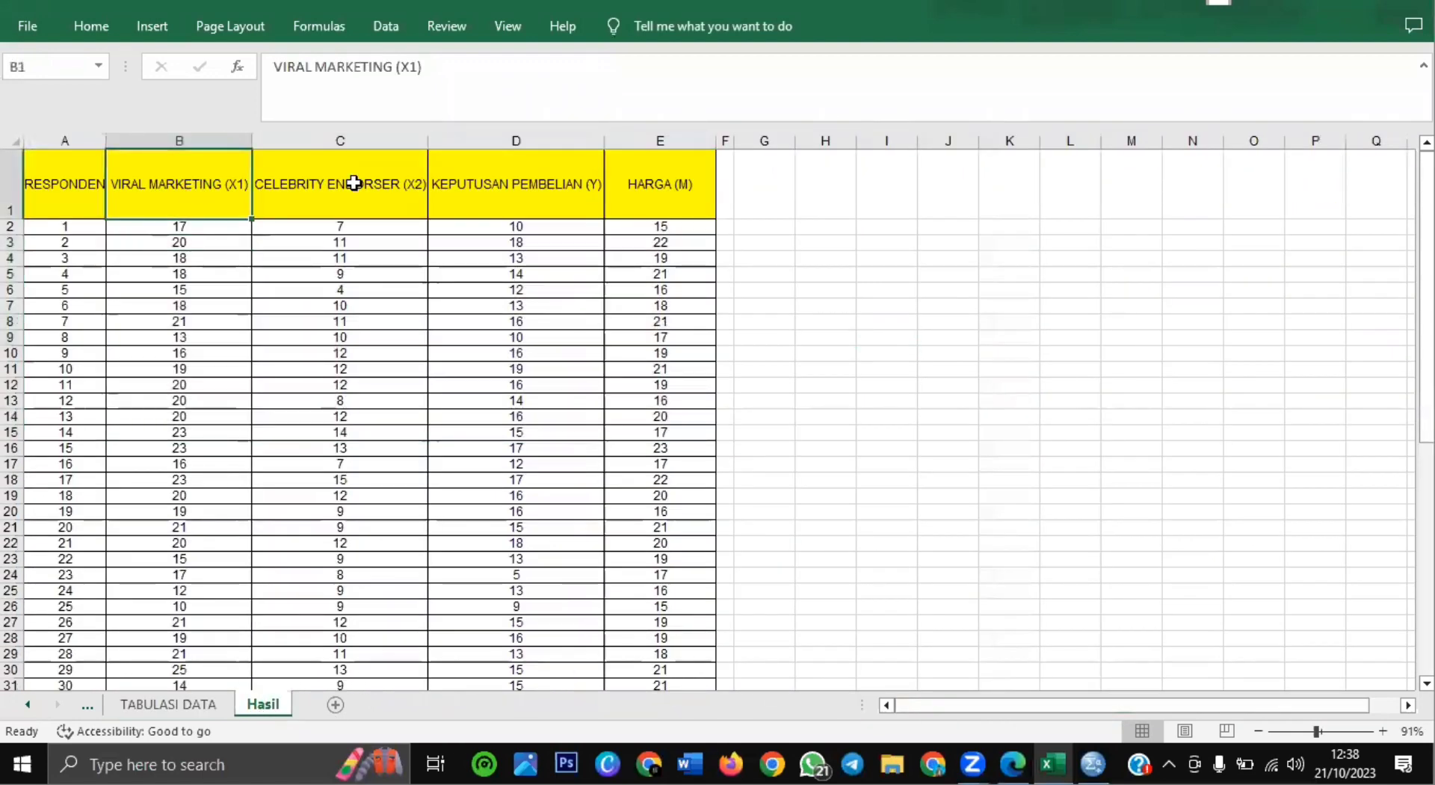
click(516, 183)
click(661, 187)
scroll(232, 260, down, 6)
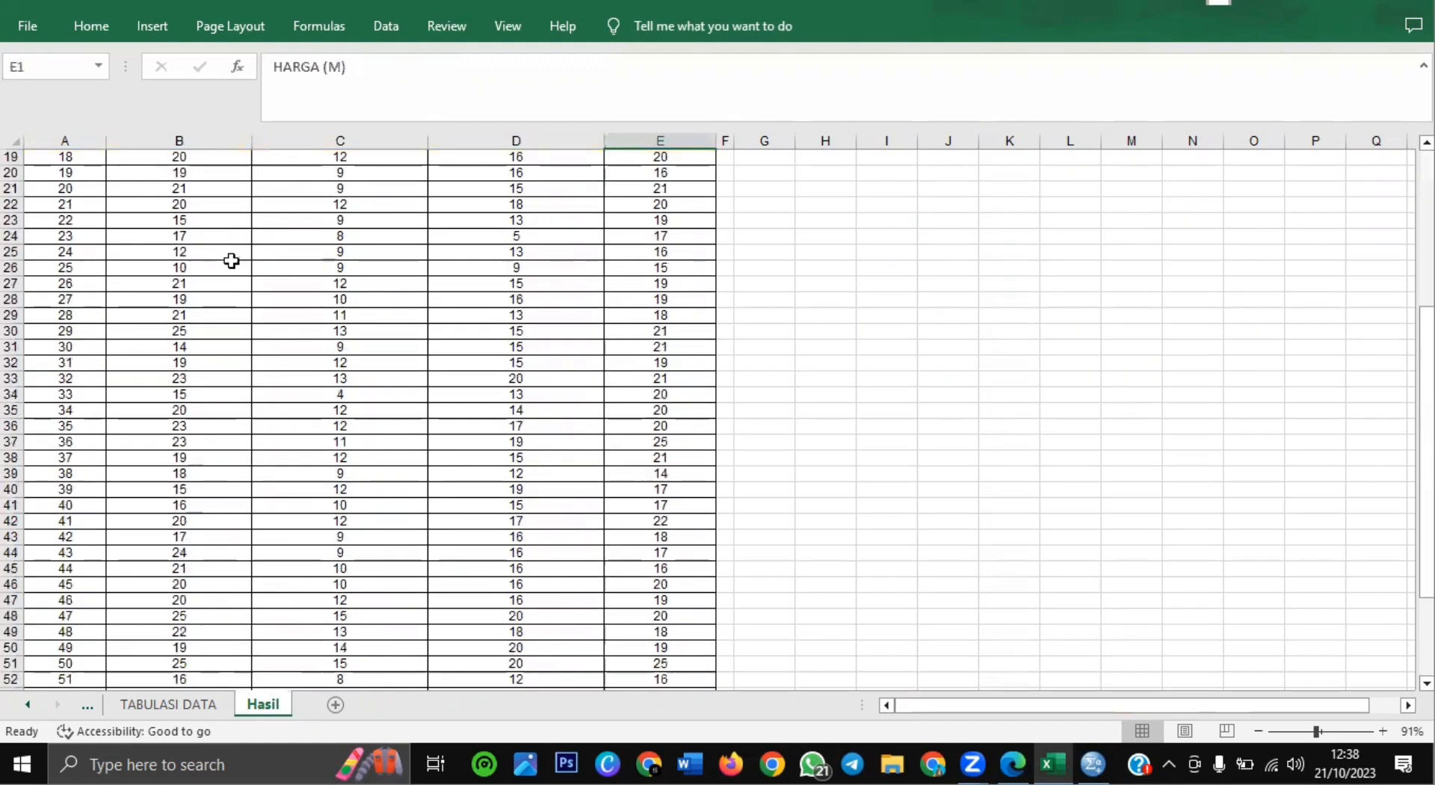
scroll(231, 260, down, 5)
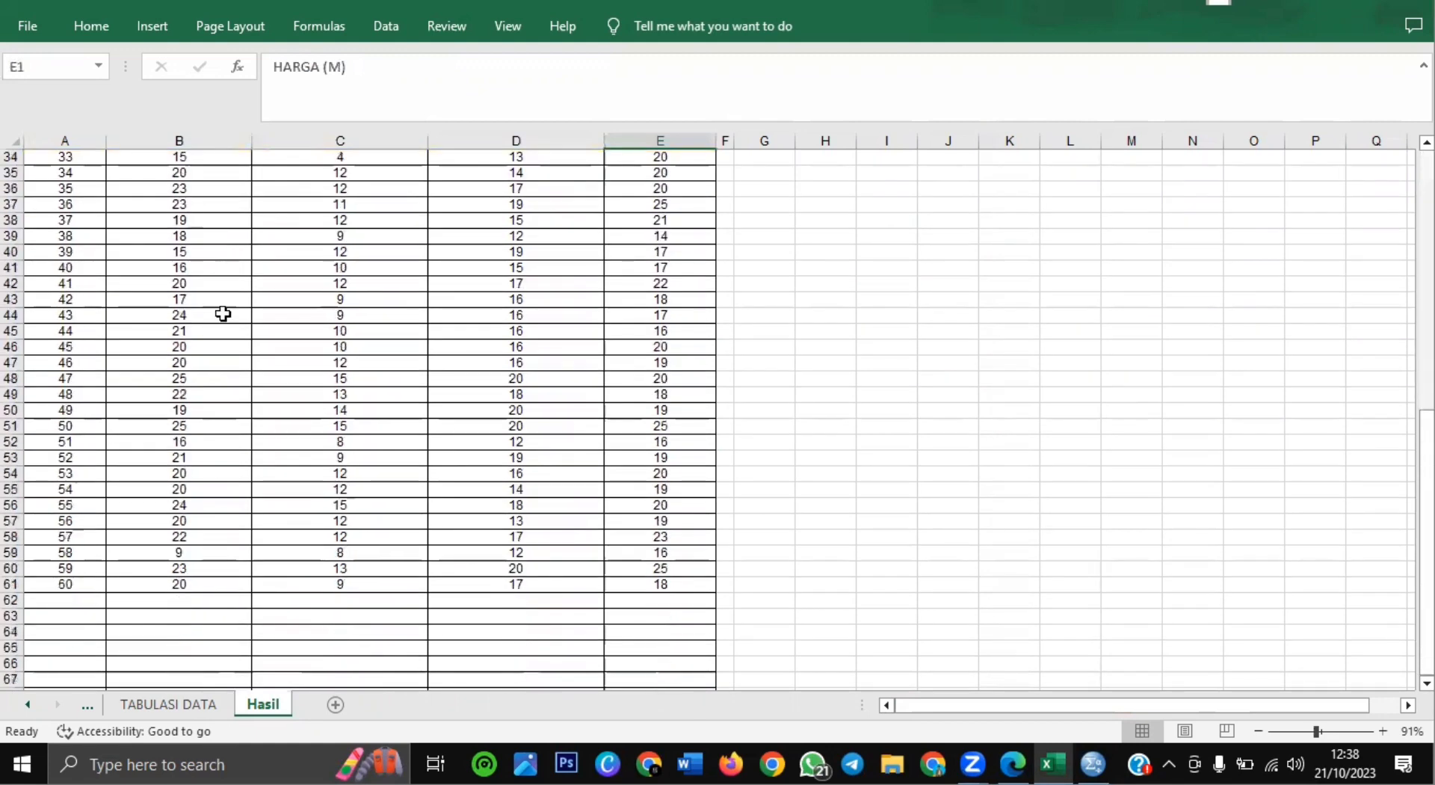
click(77, 587)
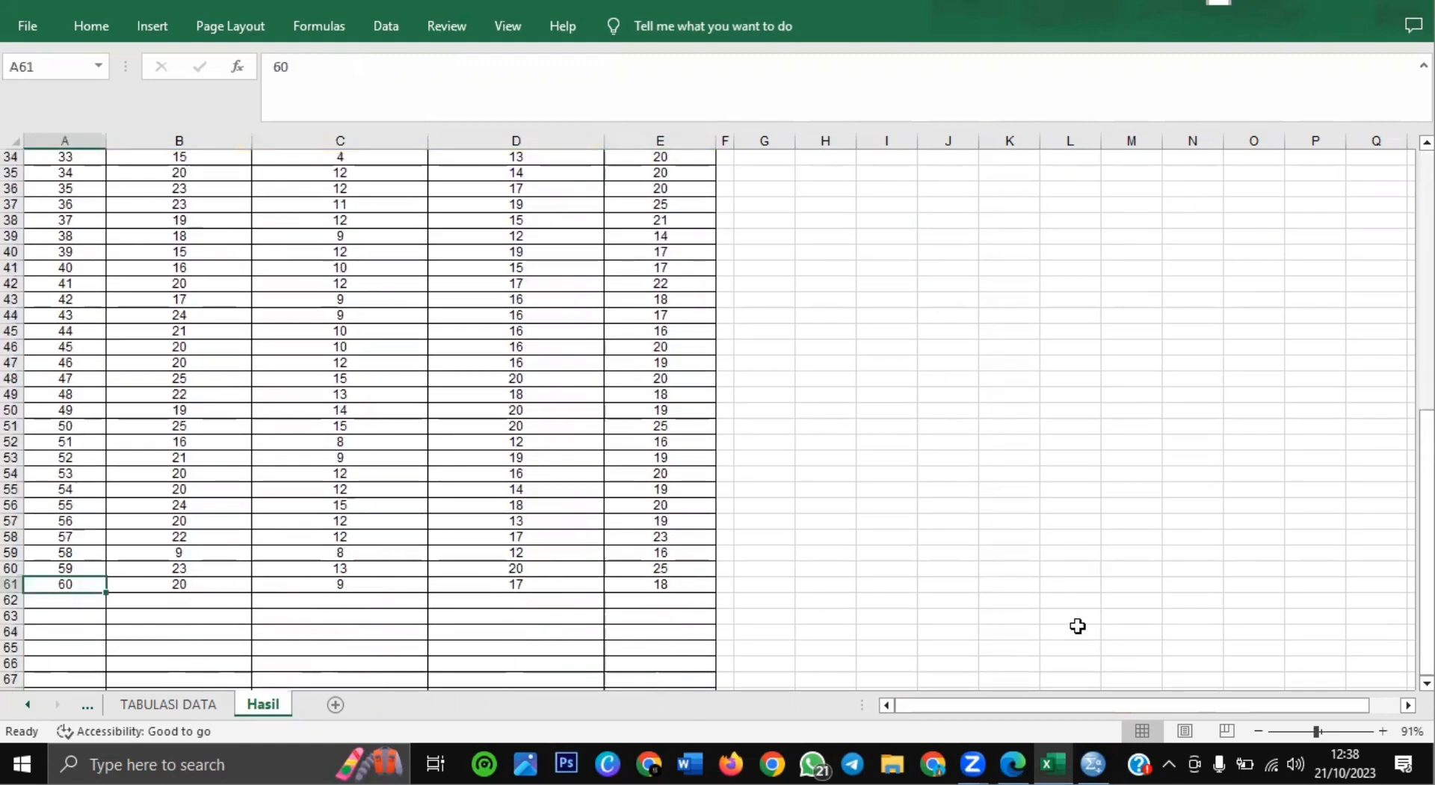
Switch to SPSS and define four variables named X1, X2, Y and M
click(1092, 764)
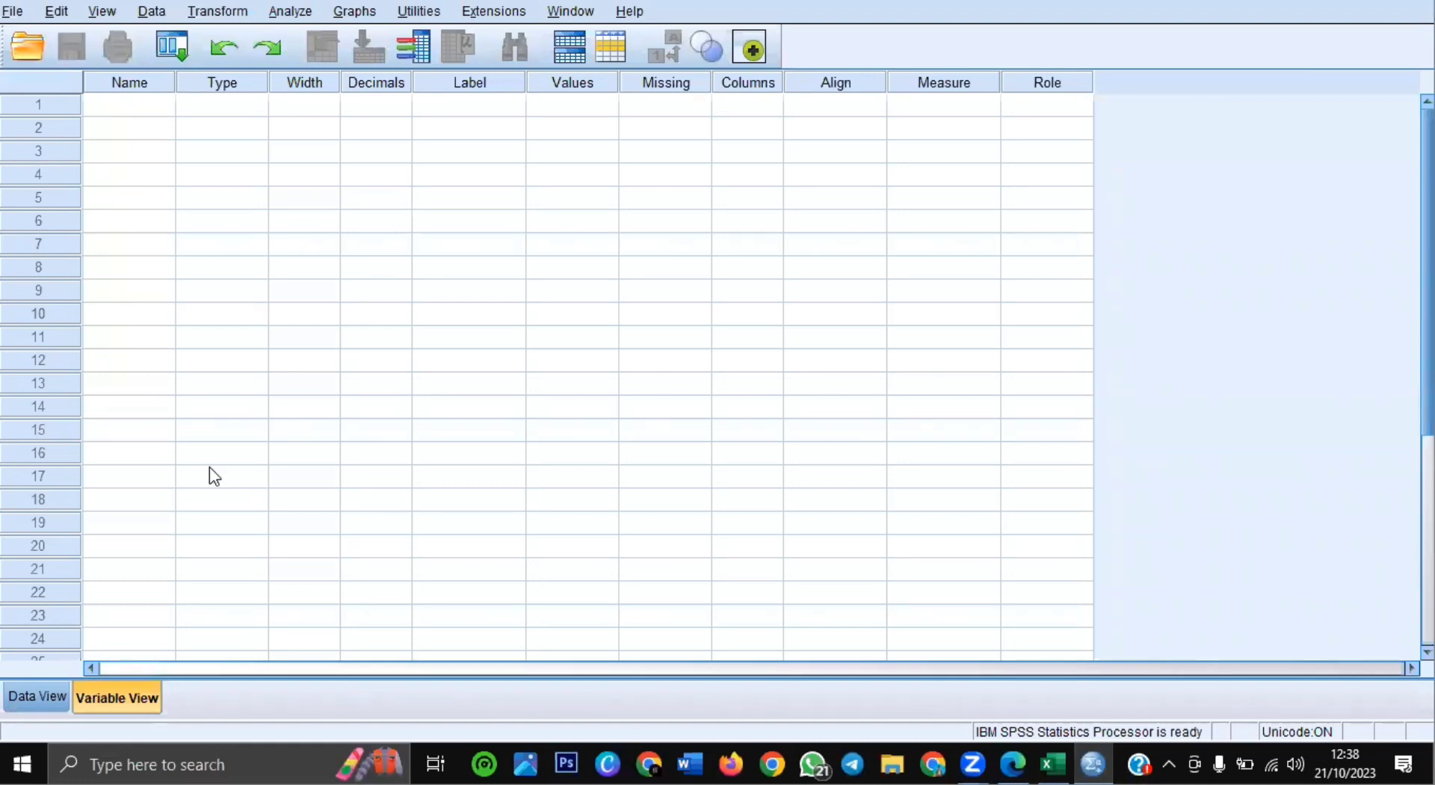
click(55, 701)
click(102, 700)
click(123, 112)
click(123, 106)
text(X1)
click(138, 132)
text(X2)
click(117, 153)
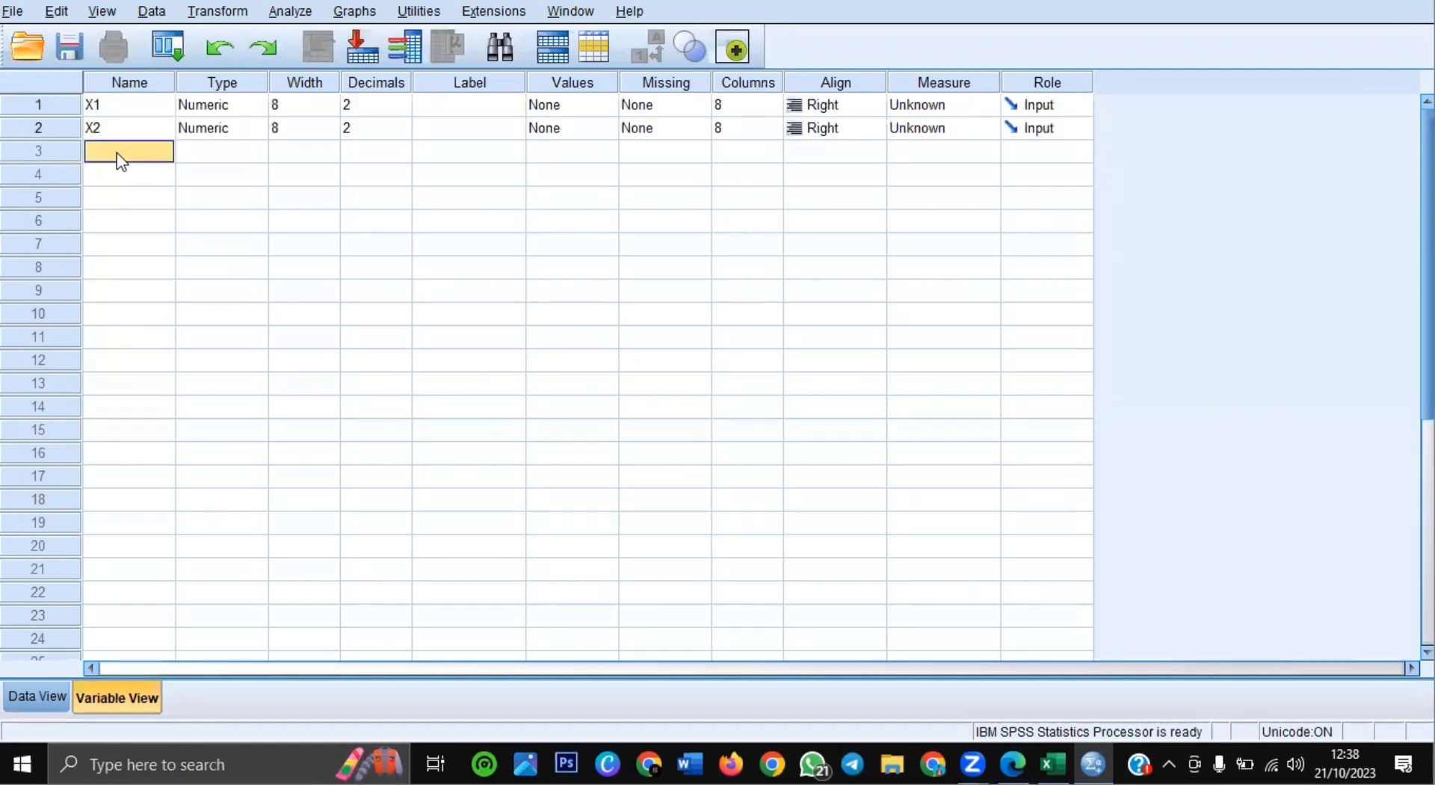
text(Y)
click(116, 180)
text(M)
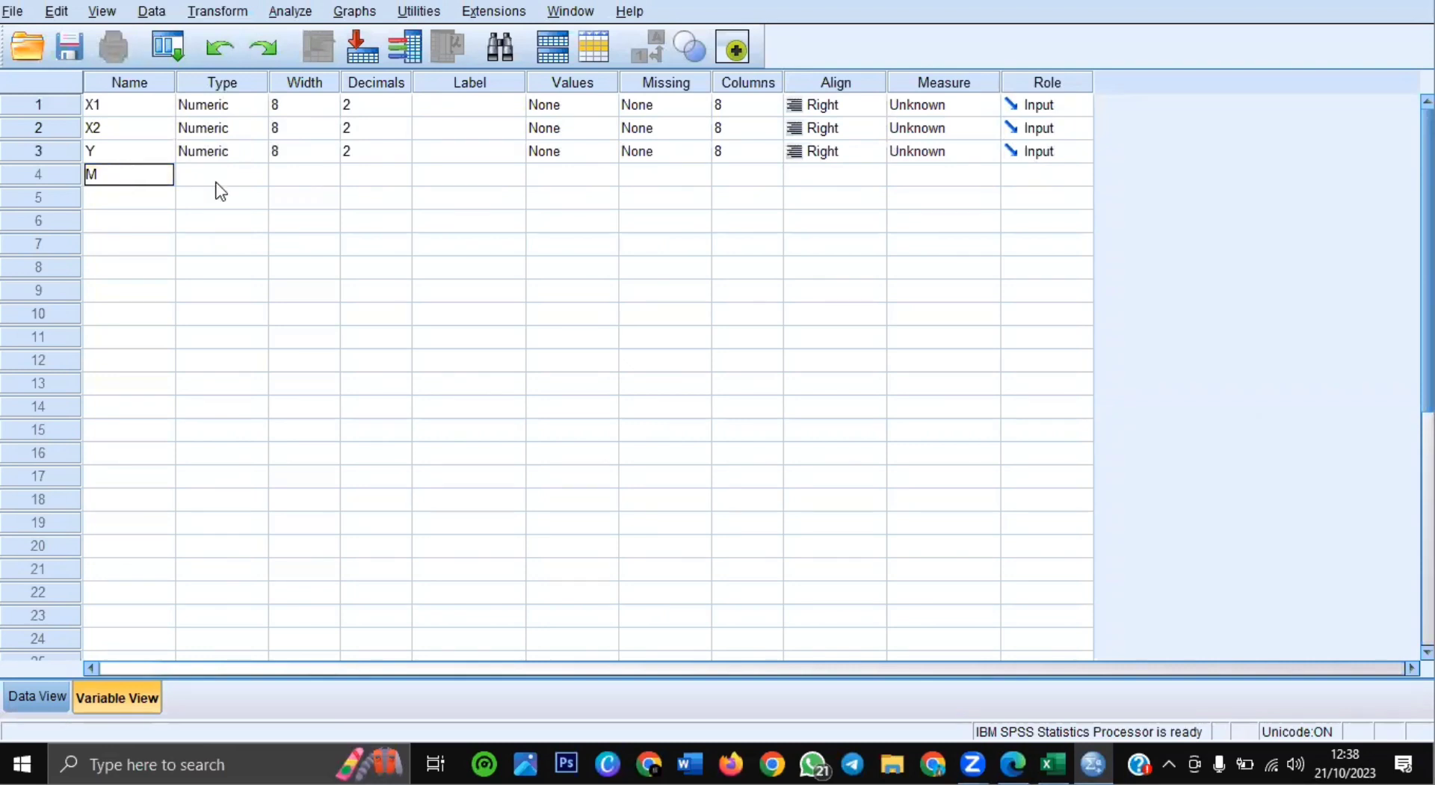
Set the decimals of the variables X1, X2, Y and M to 0
click(381, 105)
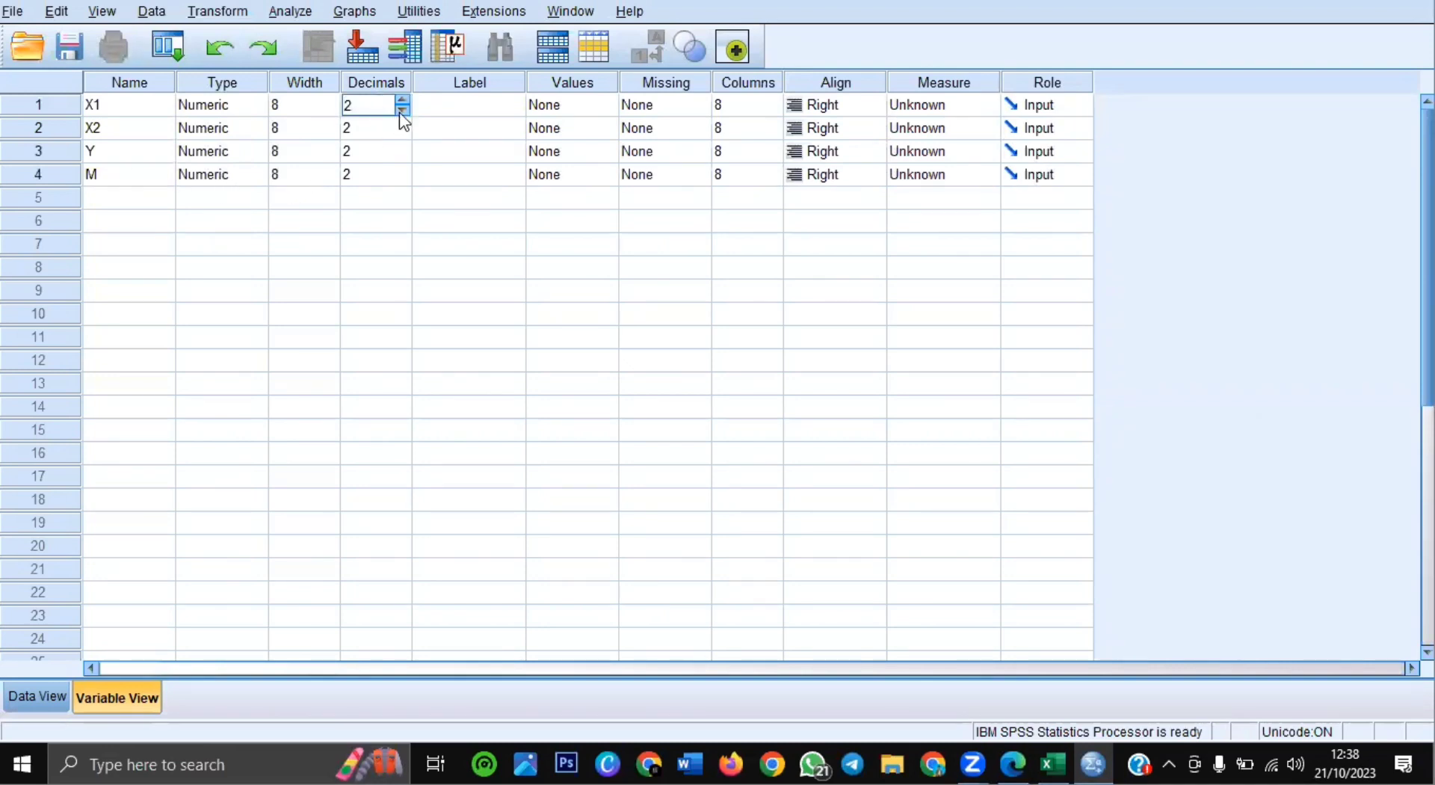
double_click(401, 111)
click(410, 138)
double_click(403, 134)
click(406, 155)
double_click(404, 157)
click(407, 178)
click(404, 180)
click(404, 180)
Label variable X1 as Viral Marketing and variable X2 as Celebrity Endorser
click(447, 102)
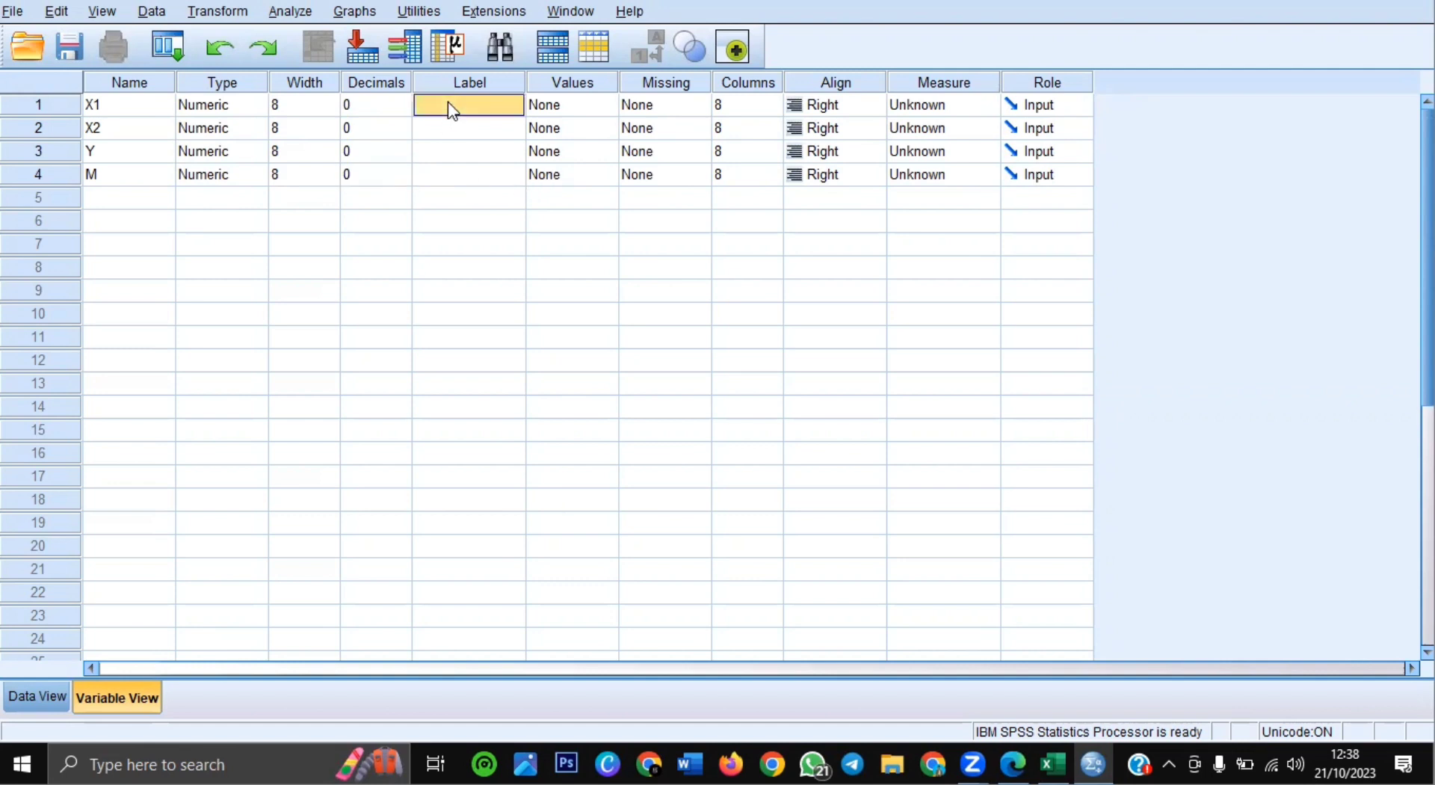
text(Viral Merka)
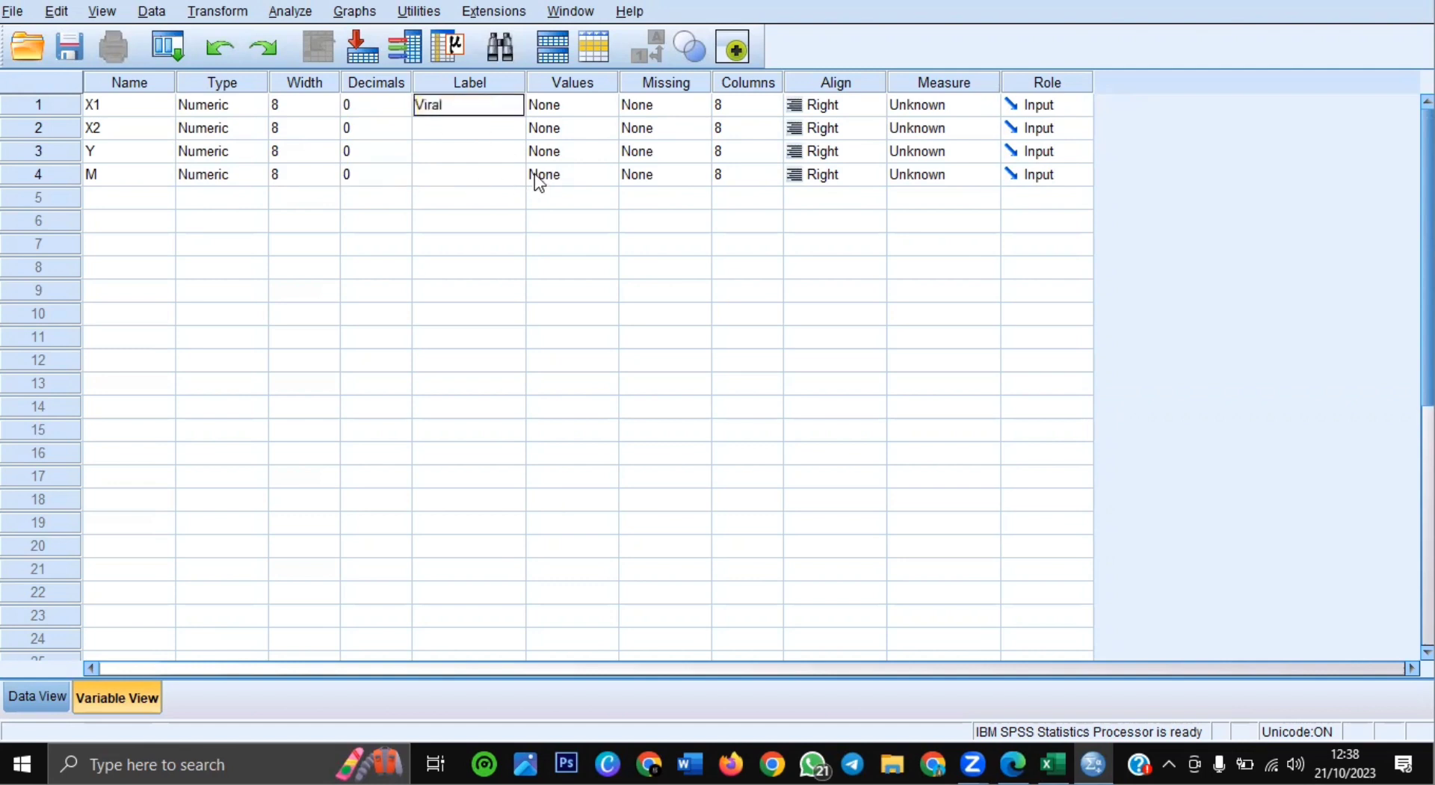
key(BackSpace)
key(BackSpace)
key(BackSpace)
key(BackSpace)
text(arketing)
key(Return)
text(Celebri)
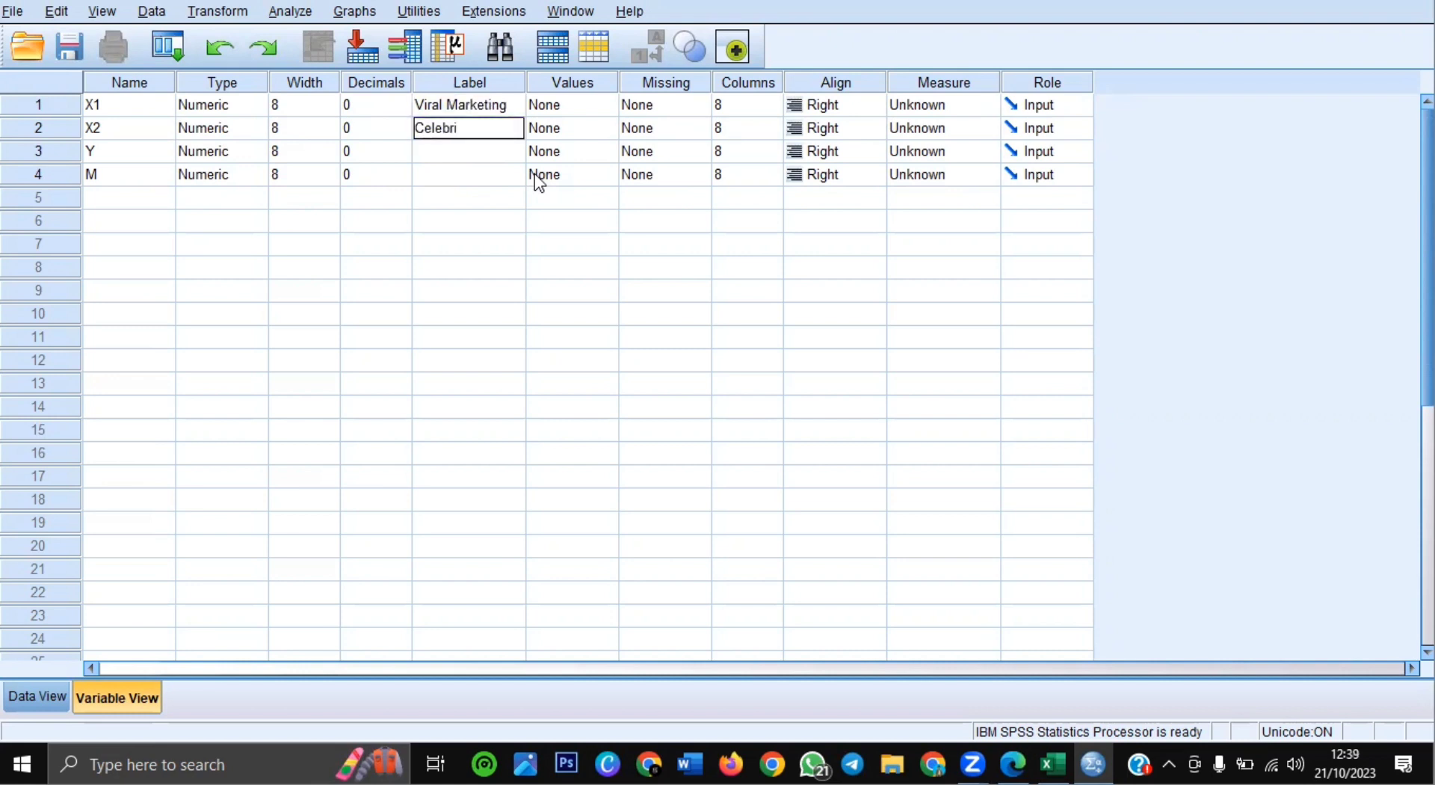
text(ty Endorser)
key(Return)
Label variable Y as Keputusan Pembelian and variable M as Harga
text(Ke)
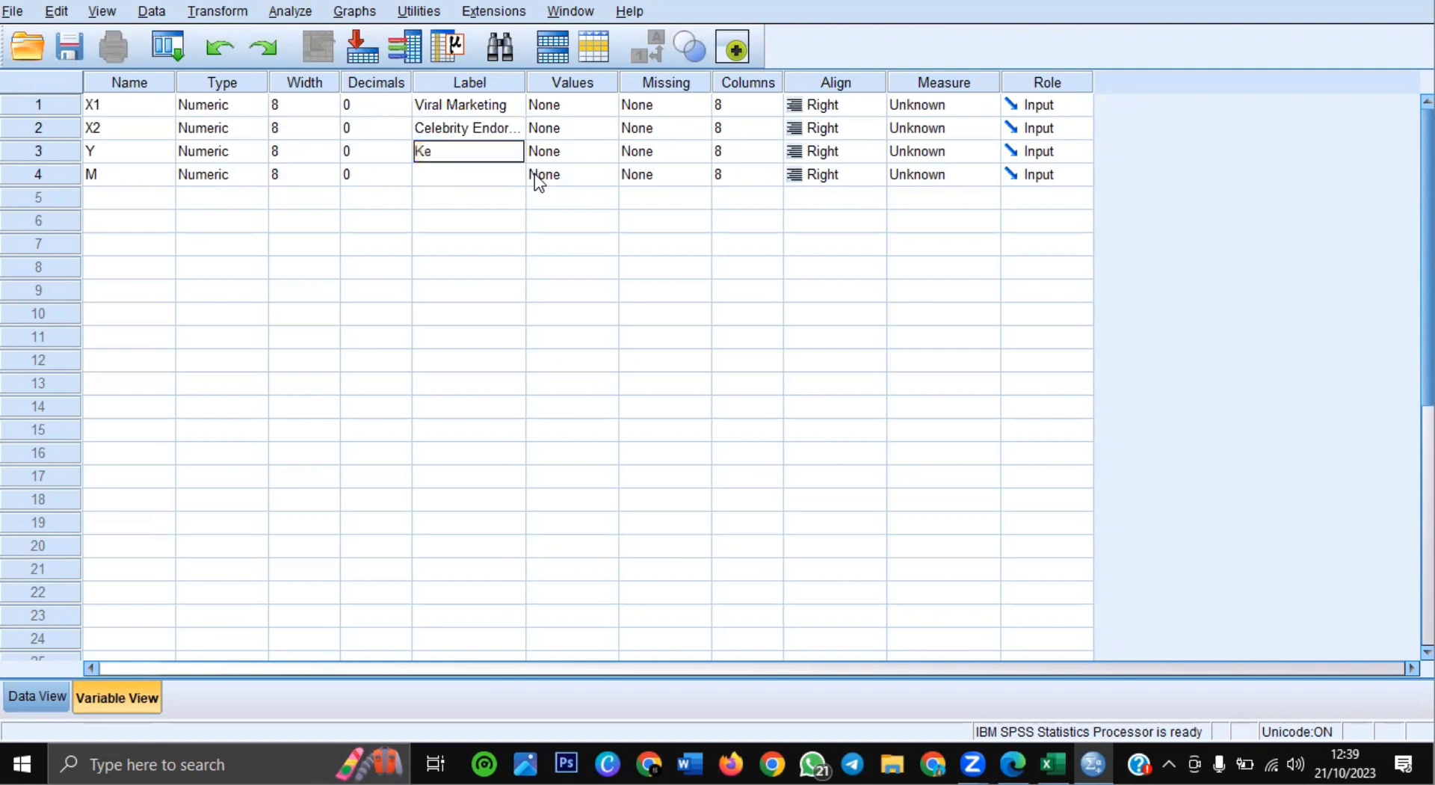
text(putusan Pembelian)
key(Return)
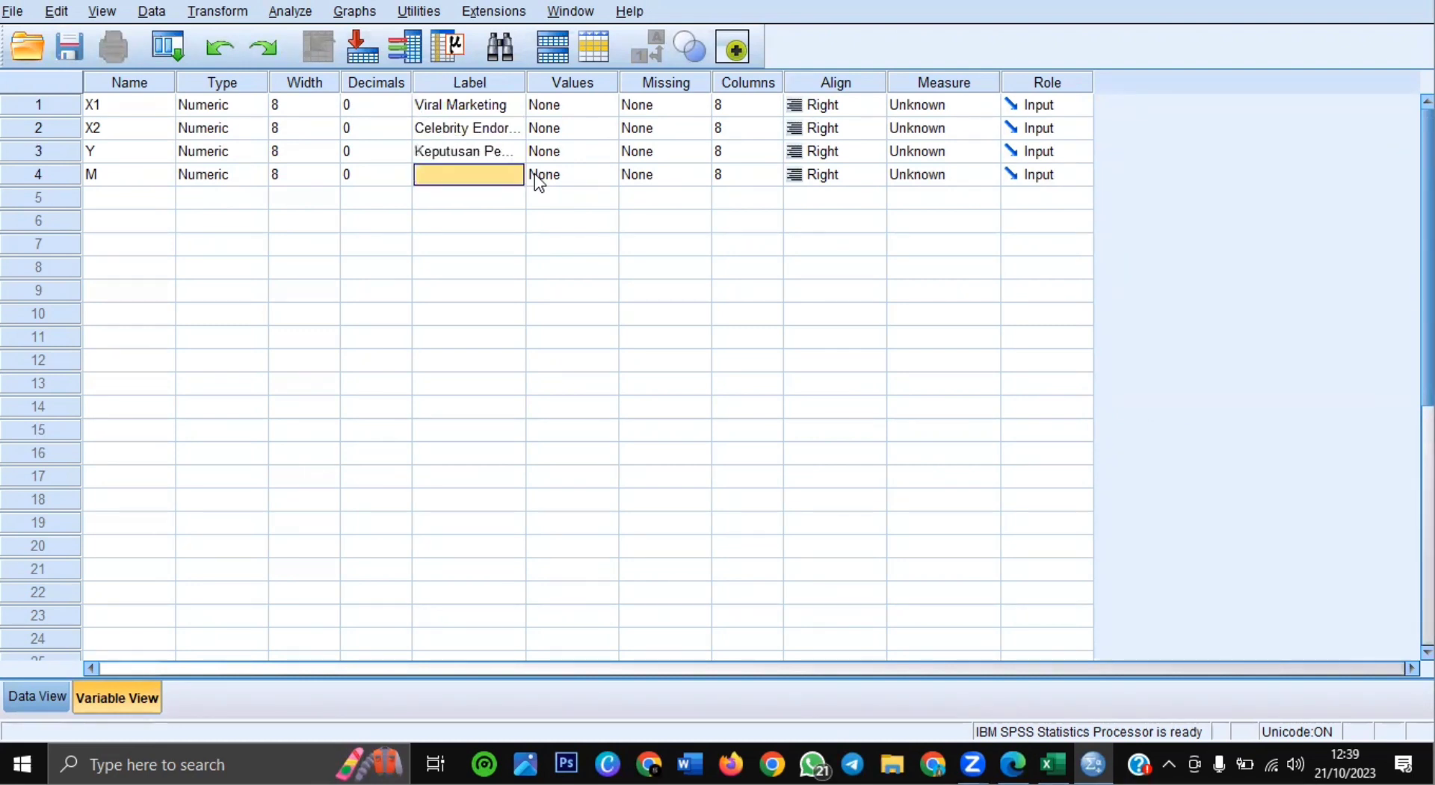
text(Harga)
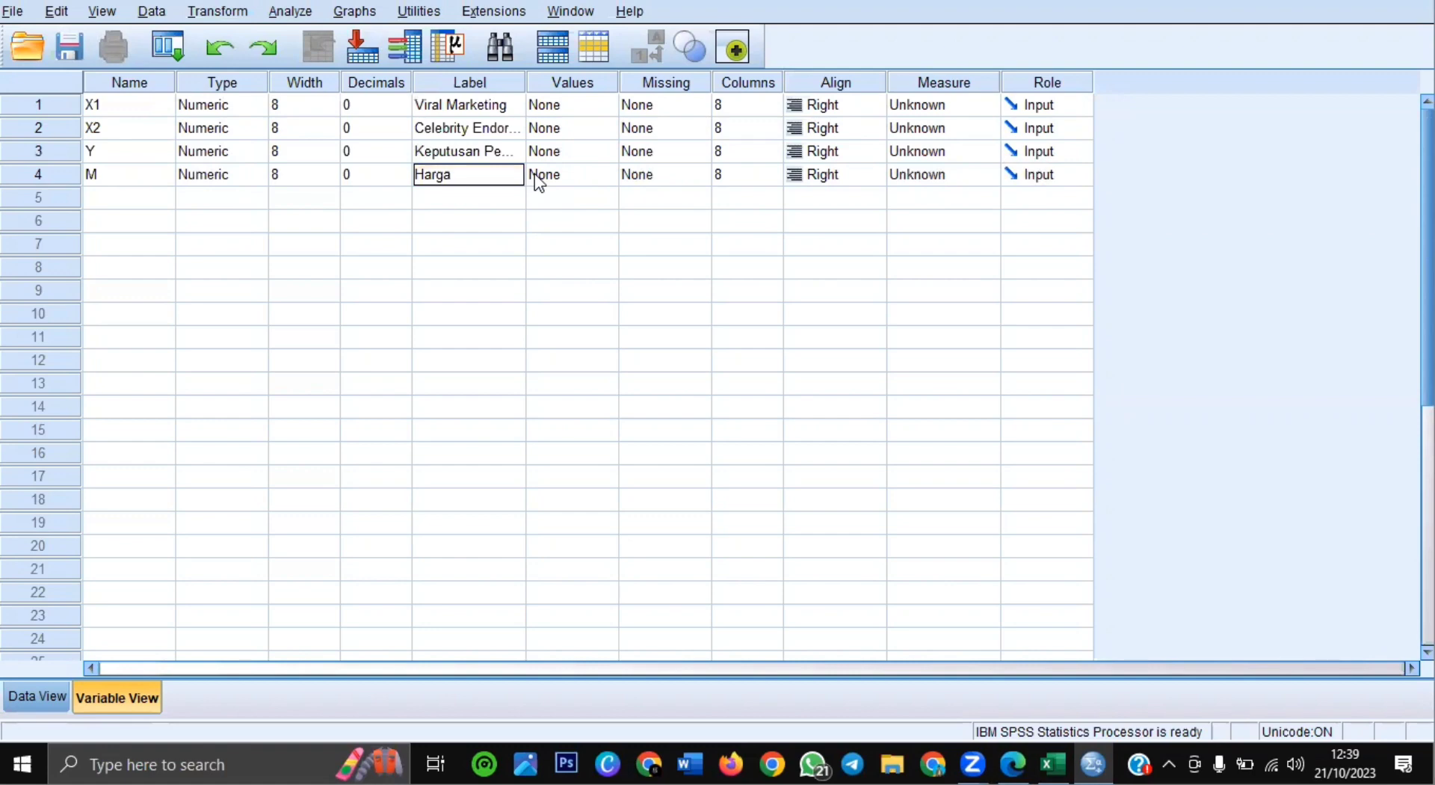
Switch to the Data Olah workbook in Excel and copy the variable scores in B2:E61 of the Hasil sheet
click(29, 695)
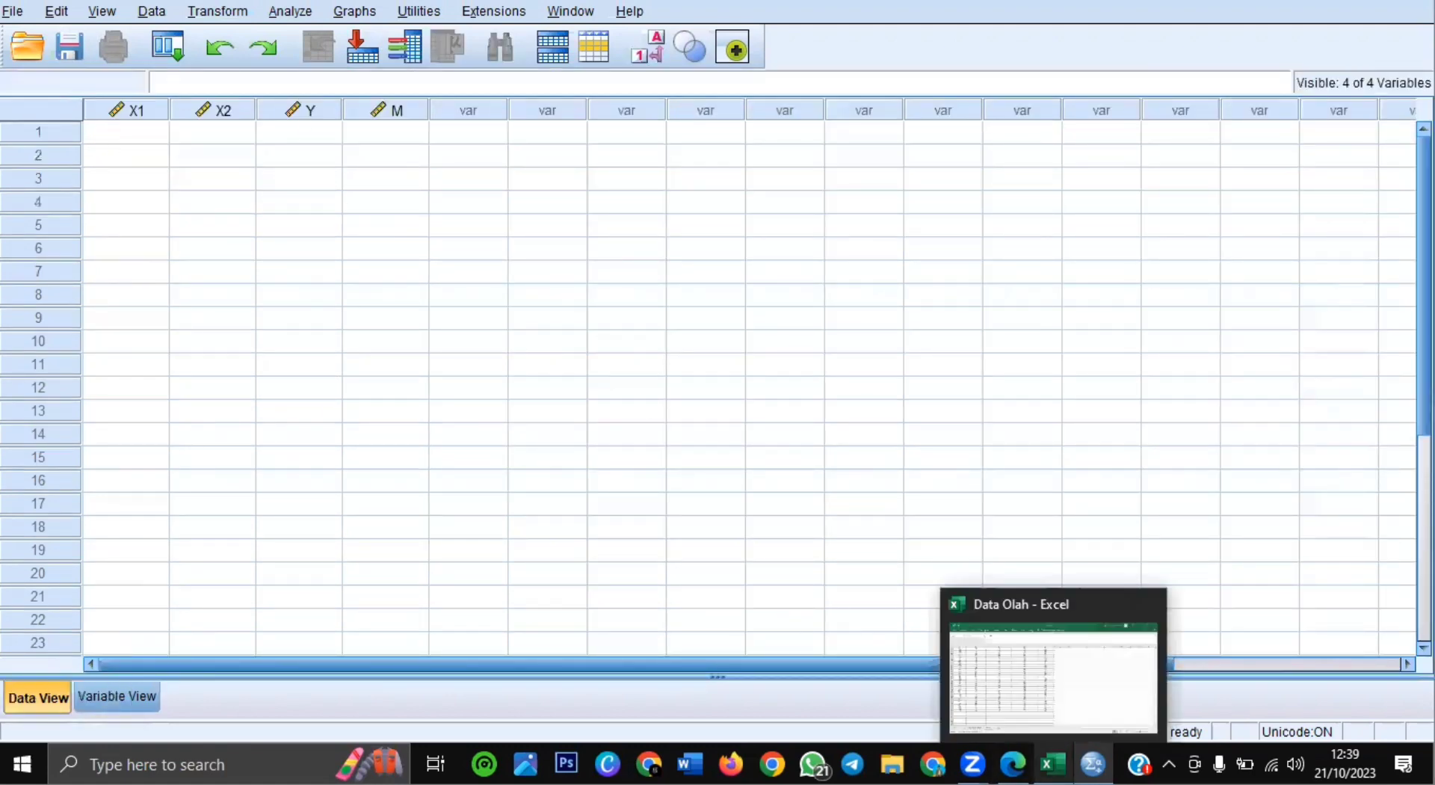
click(1053, 763)
scroll(318, 381, up, 11)
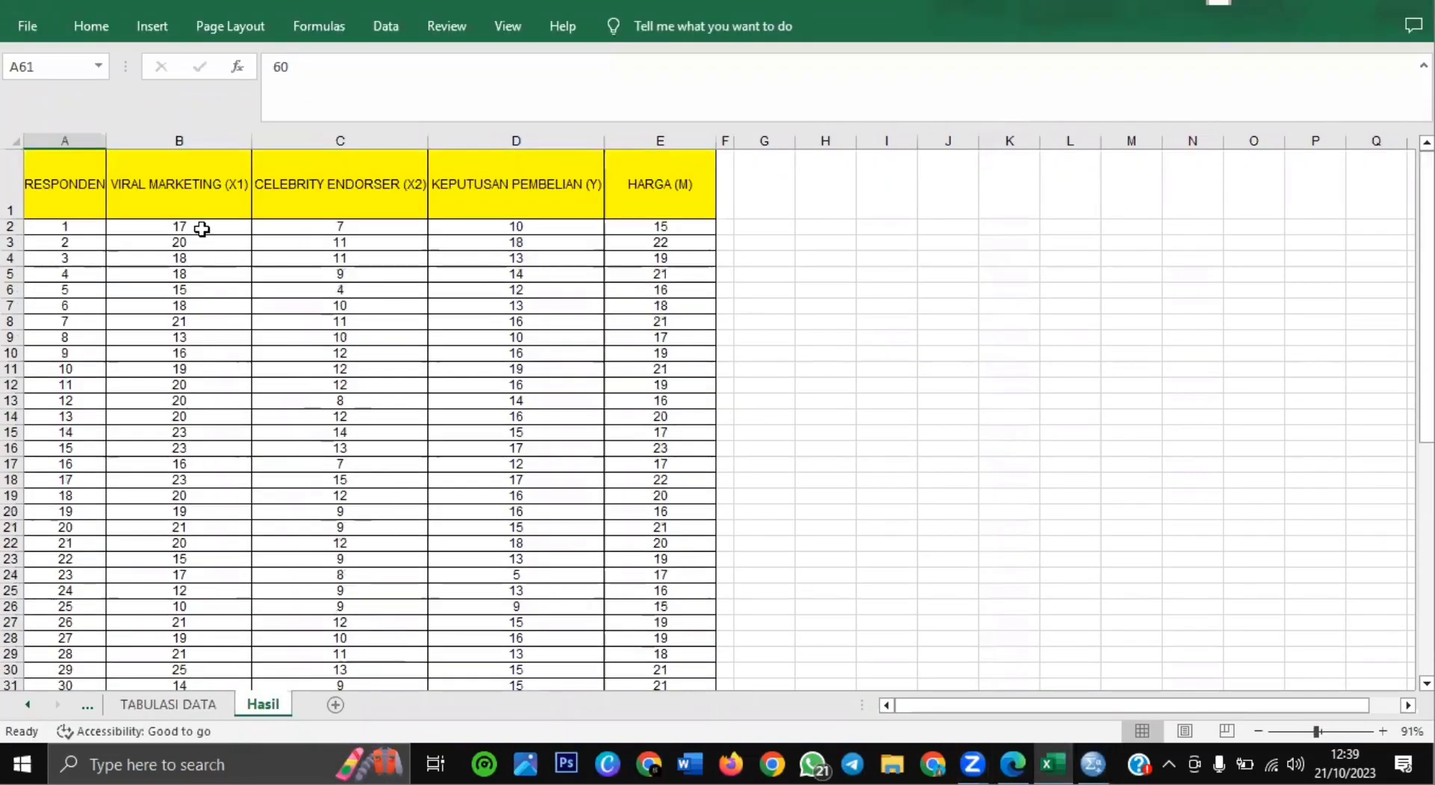
drag(199, 228, 676, 634)
right_click(581, 438)
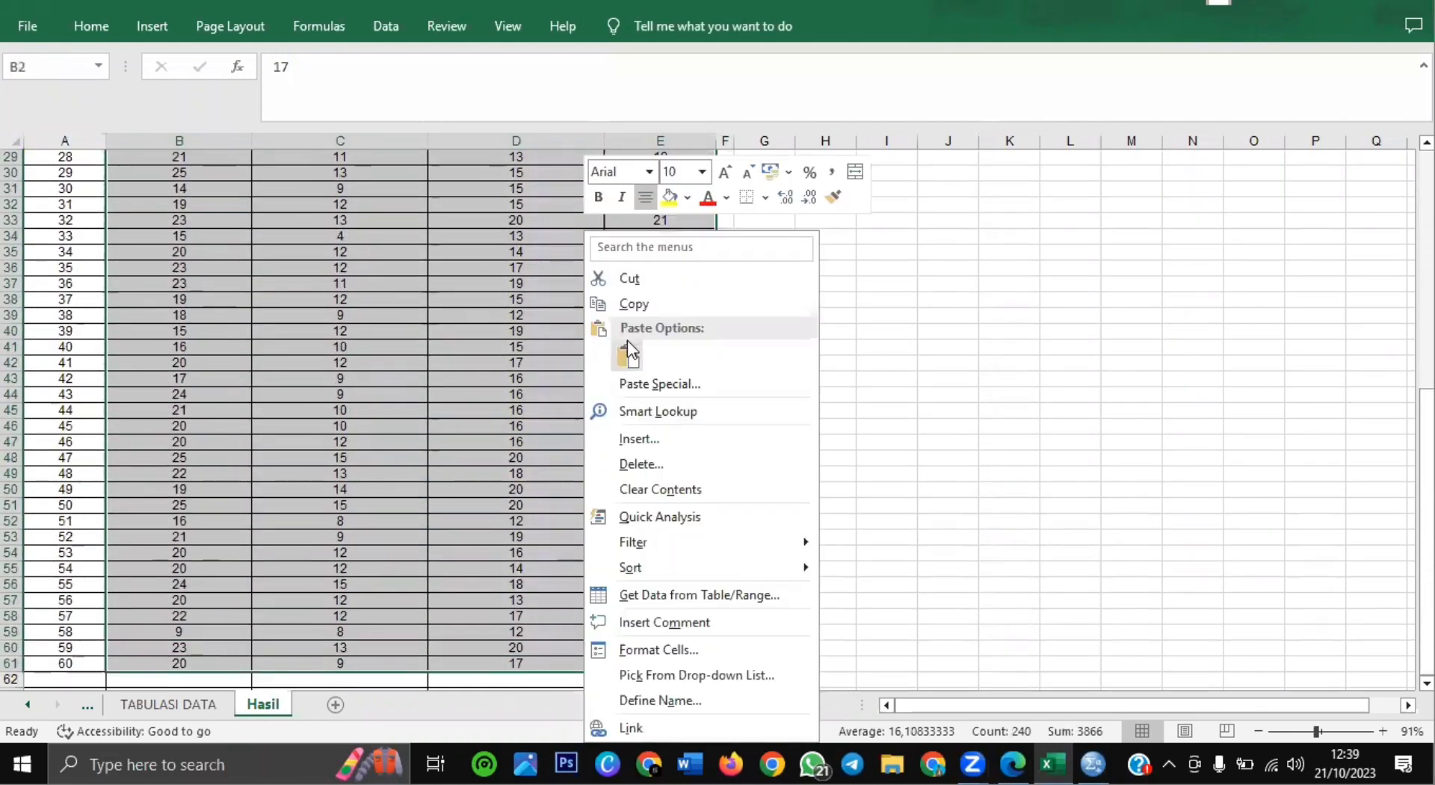
click(629, 303)
scroll(629, 302, up, 10)
Return to SPSS and paste the copied scores into the data grid, starting at the first case of X1
click(1092, 763)
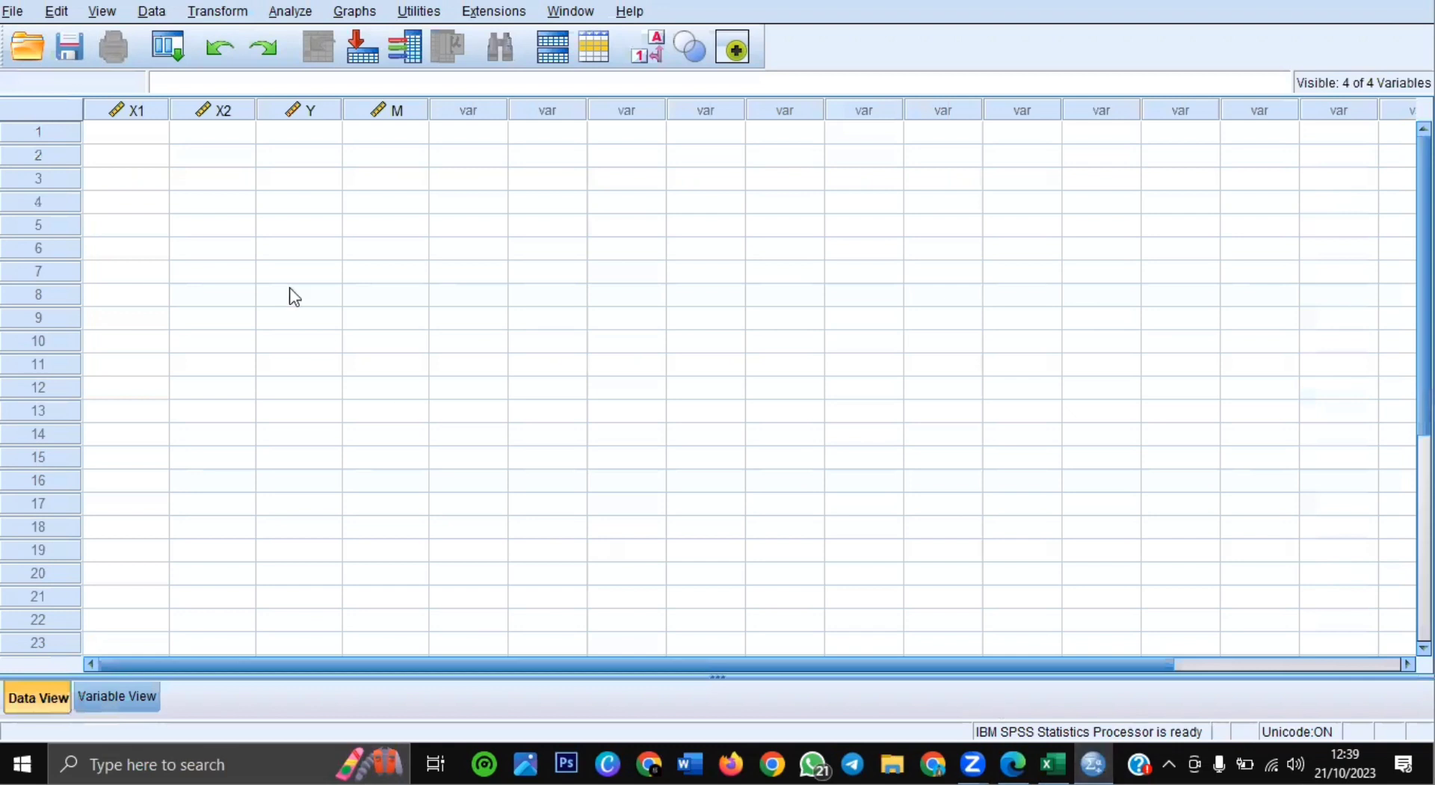
click(133, 129)
key(ctrl+v)
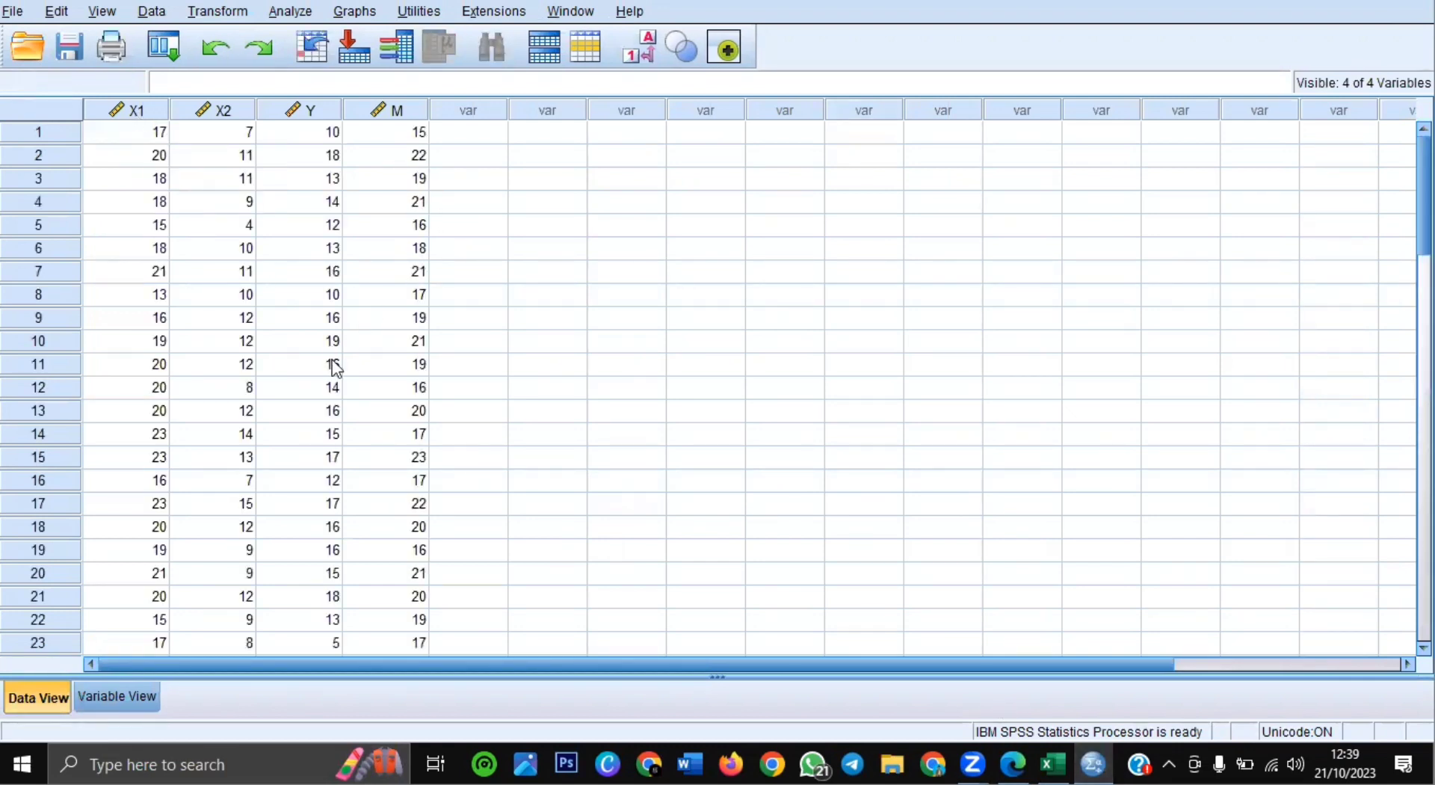
Check the pasted data down to the last case and review the variable definitions
scroll(261, 348, down, 16)
click(57, 387)
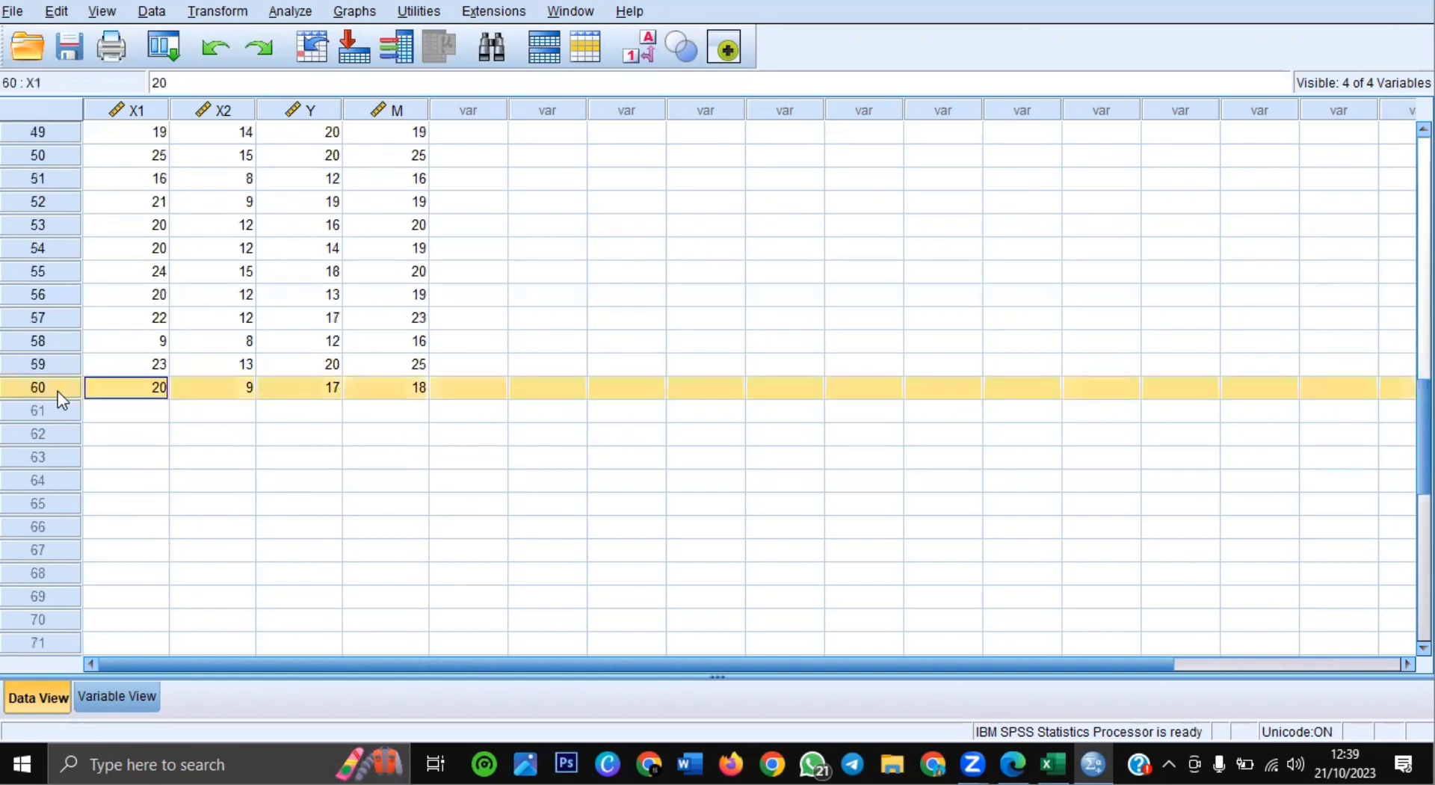
scroll(392, 403, up, 16)
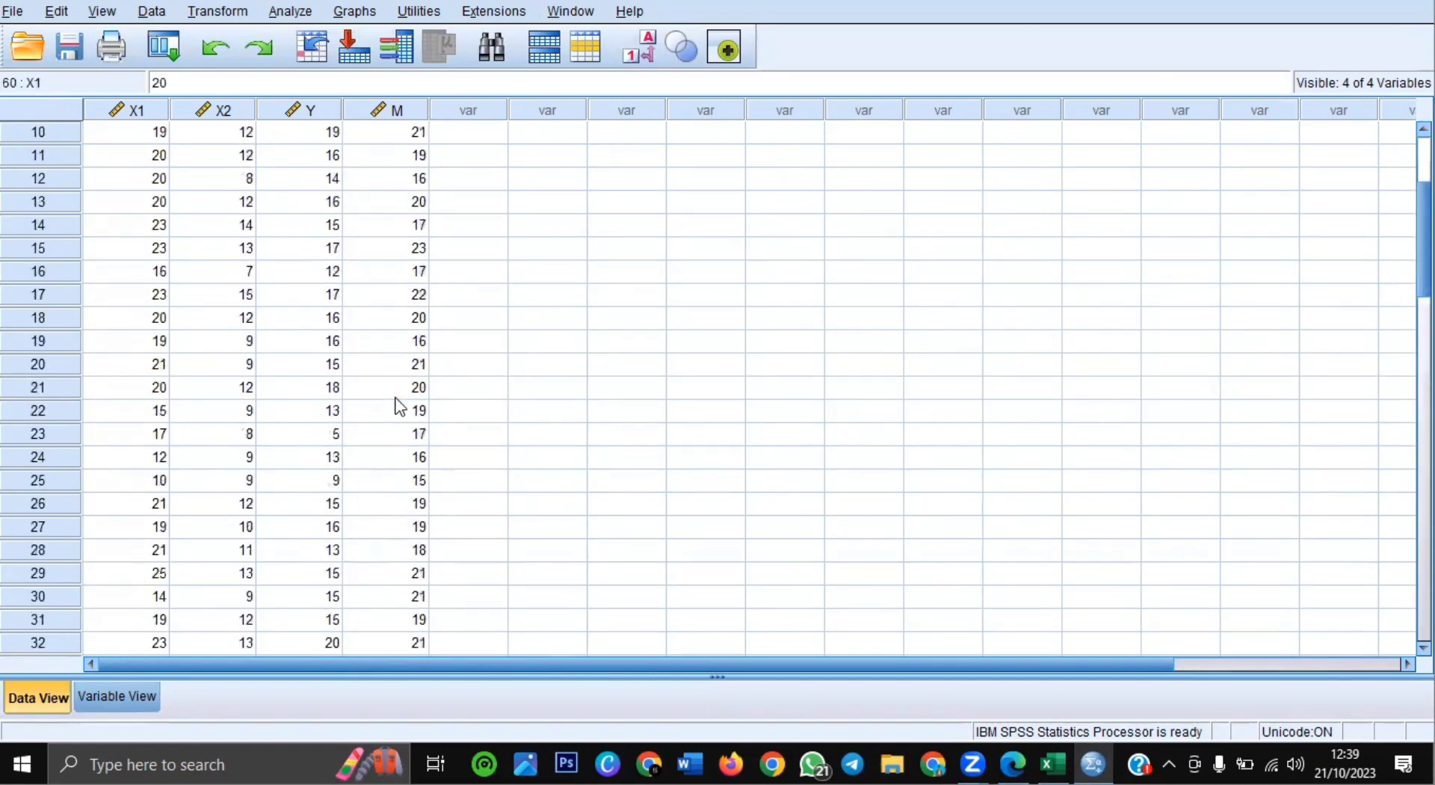
click(736, 228)
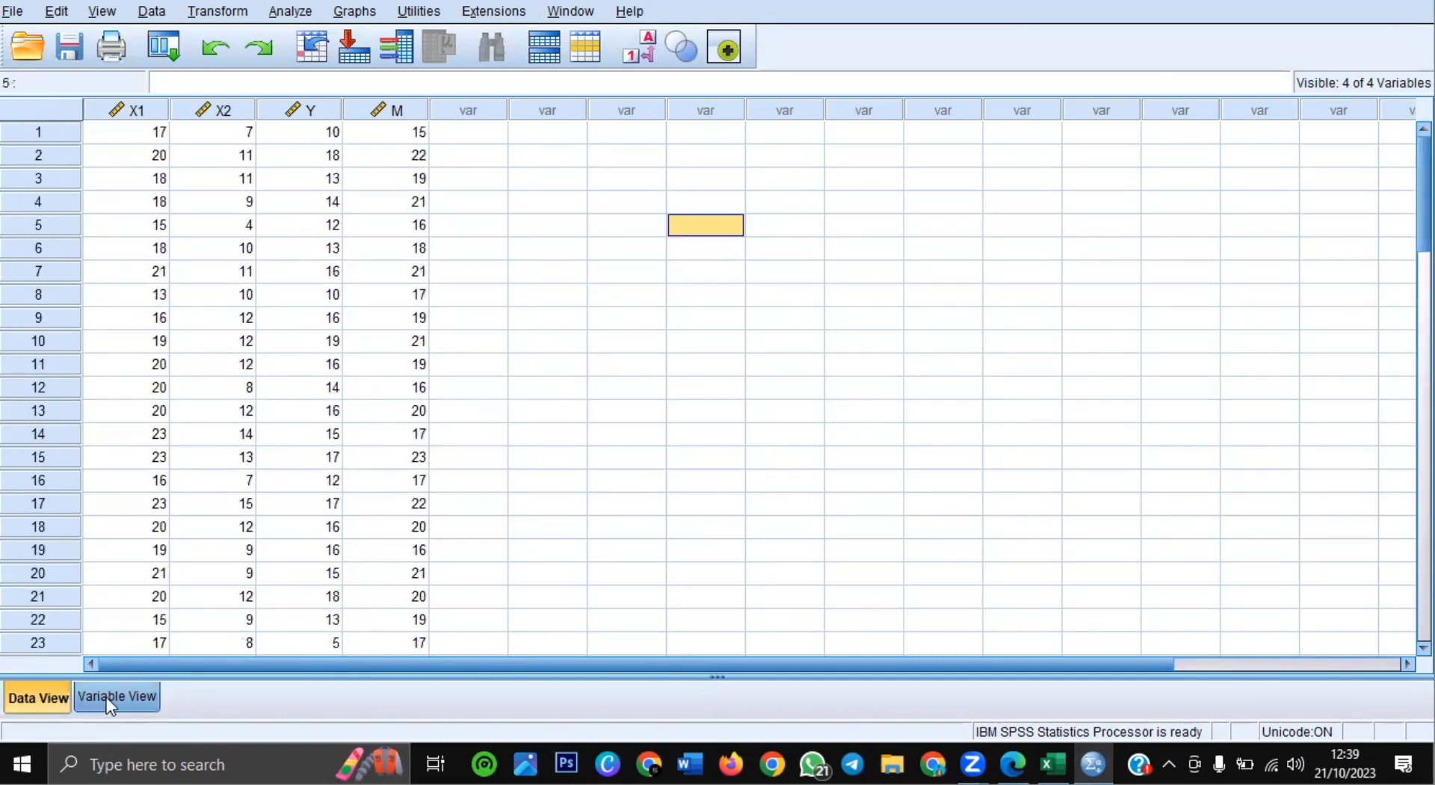
click(106, 697)
click(53, 693)
click(626, 139)
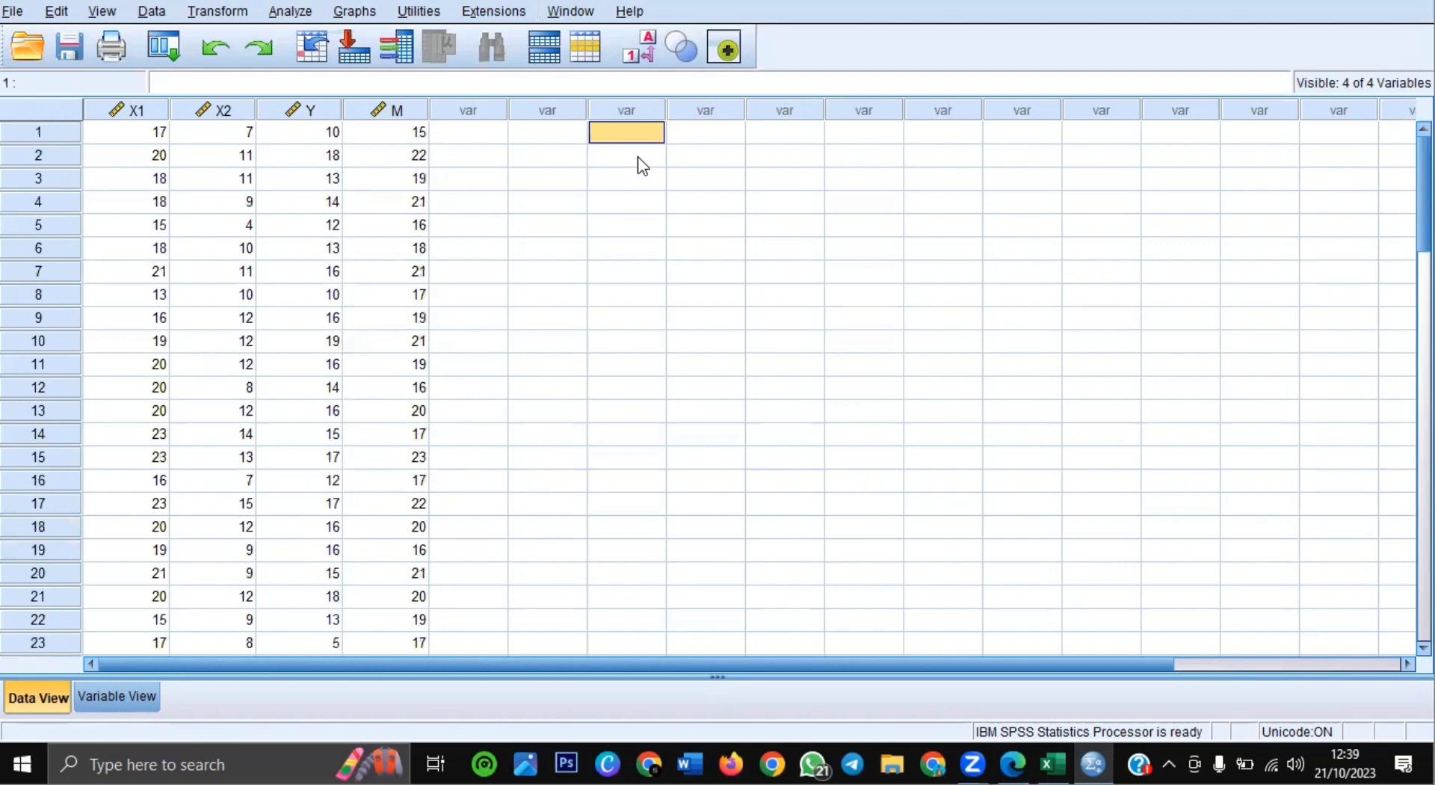
Set up a linear regression with Keputusan Pembelian as dependent and Viral Marketing, Celebrity Endorser and Harga as independent variables
click(284, 11)
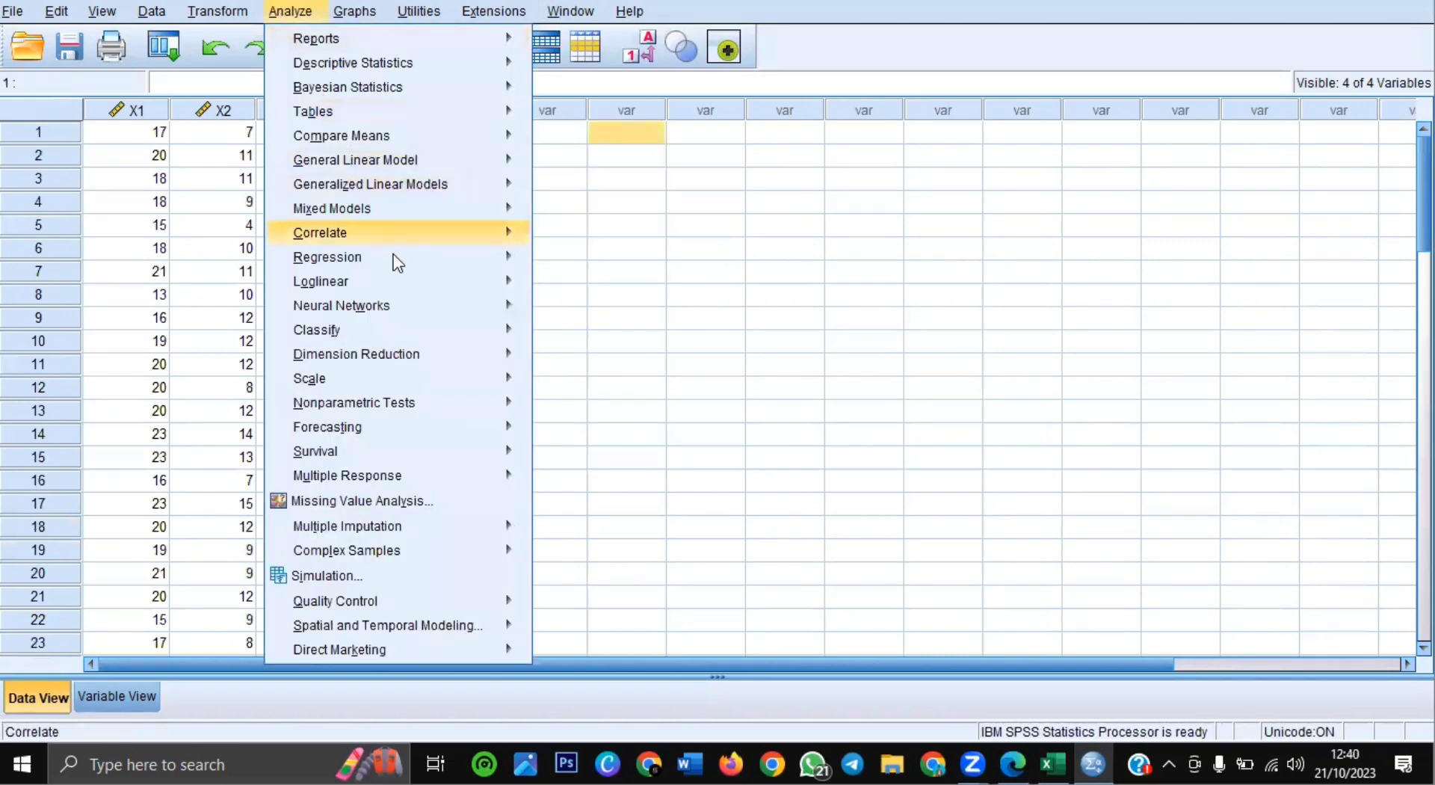
mouse_move(482, 263)
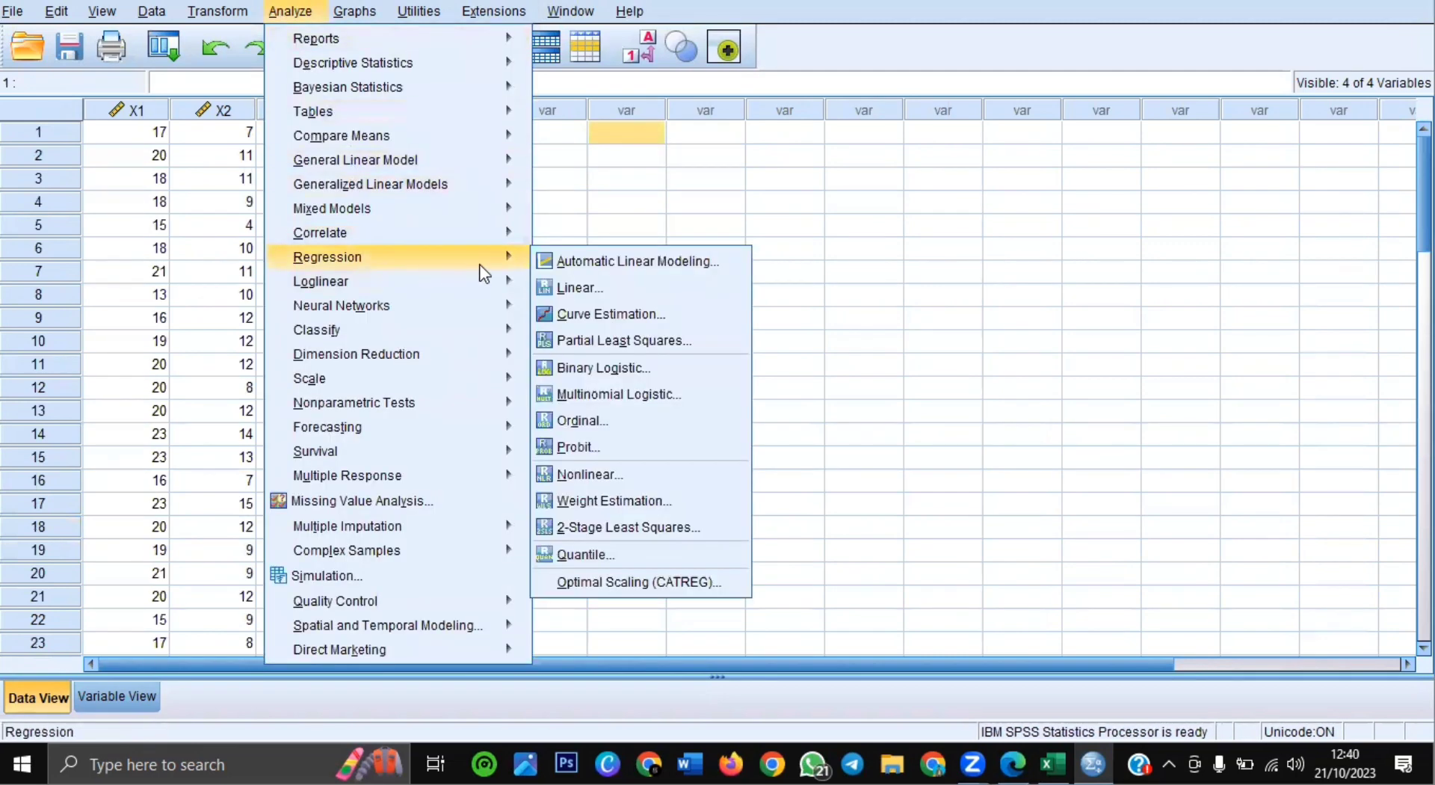
click(654, 288)
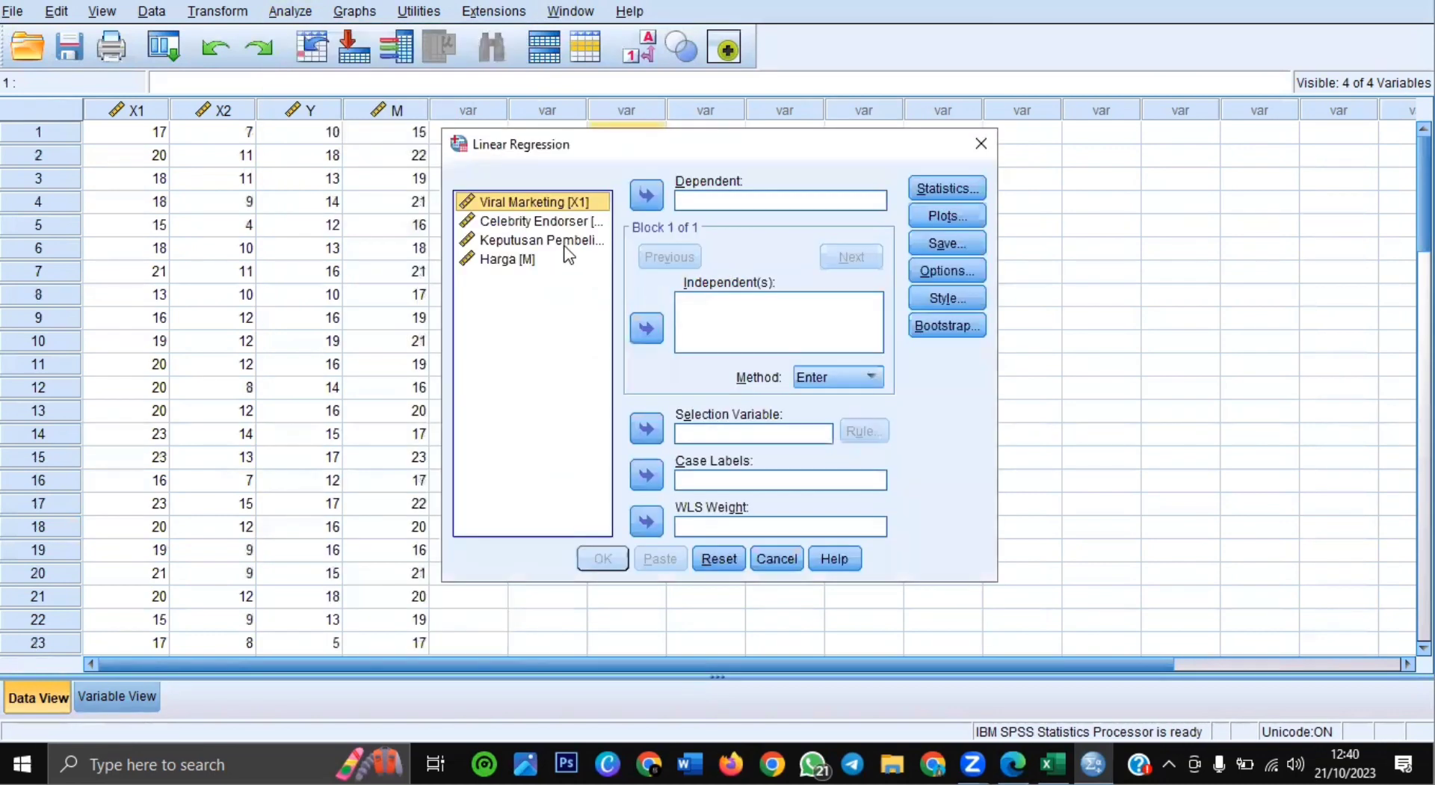
click(546, 240)
click(646, 196)
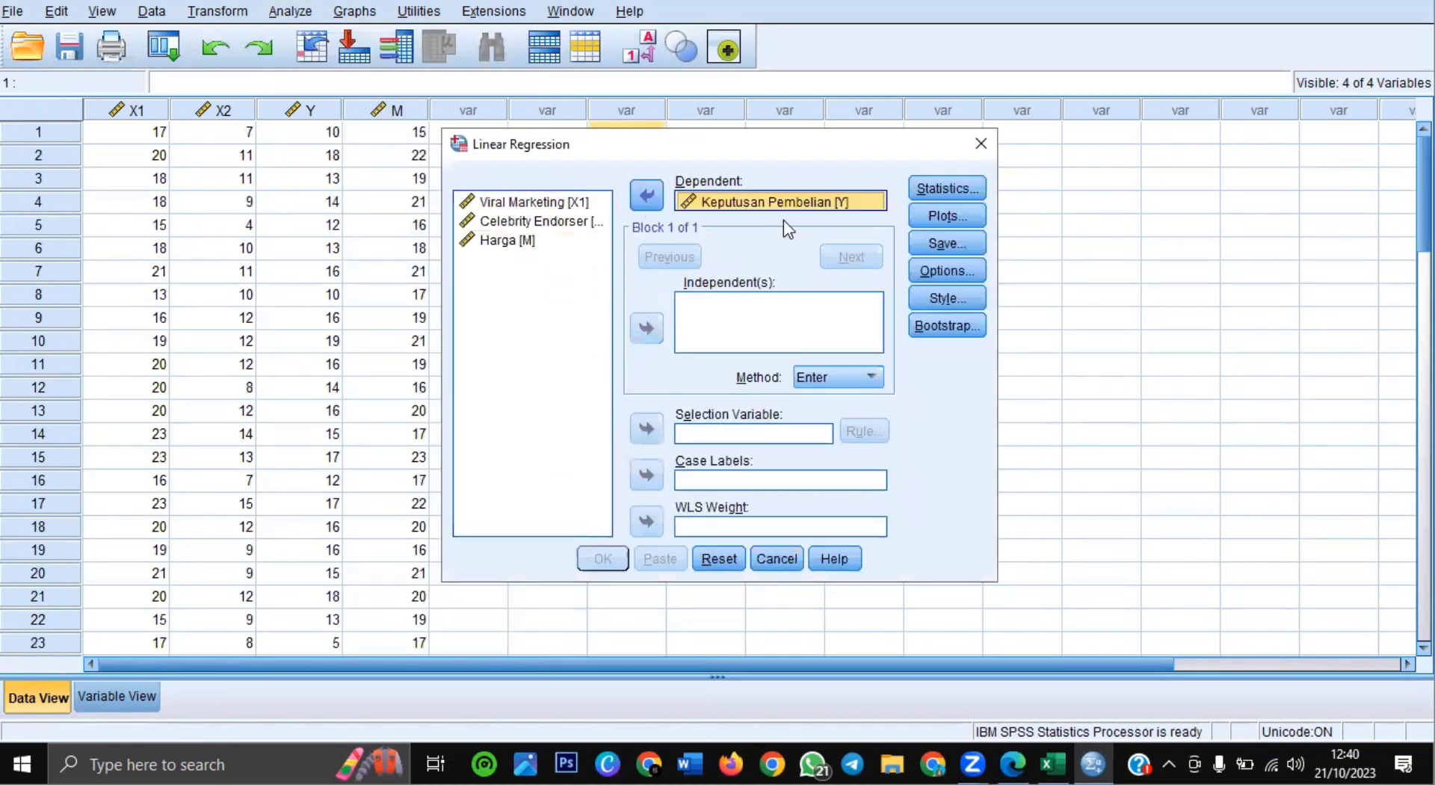
click(545, 205)
shift+click(551, 223)
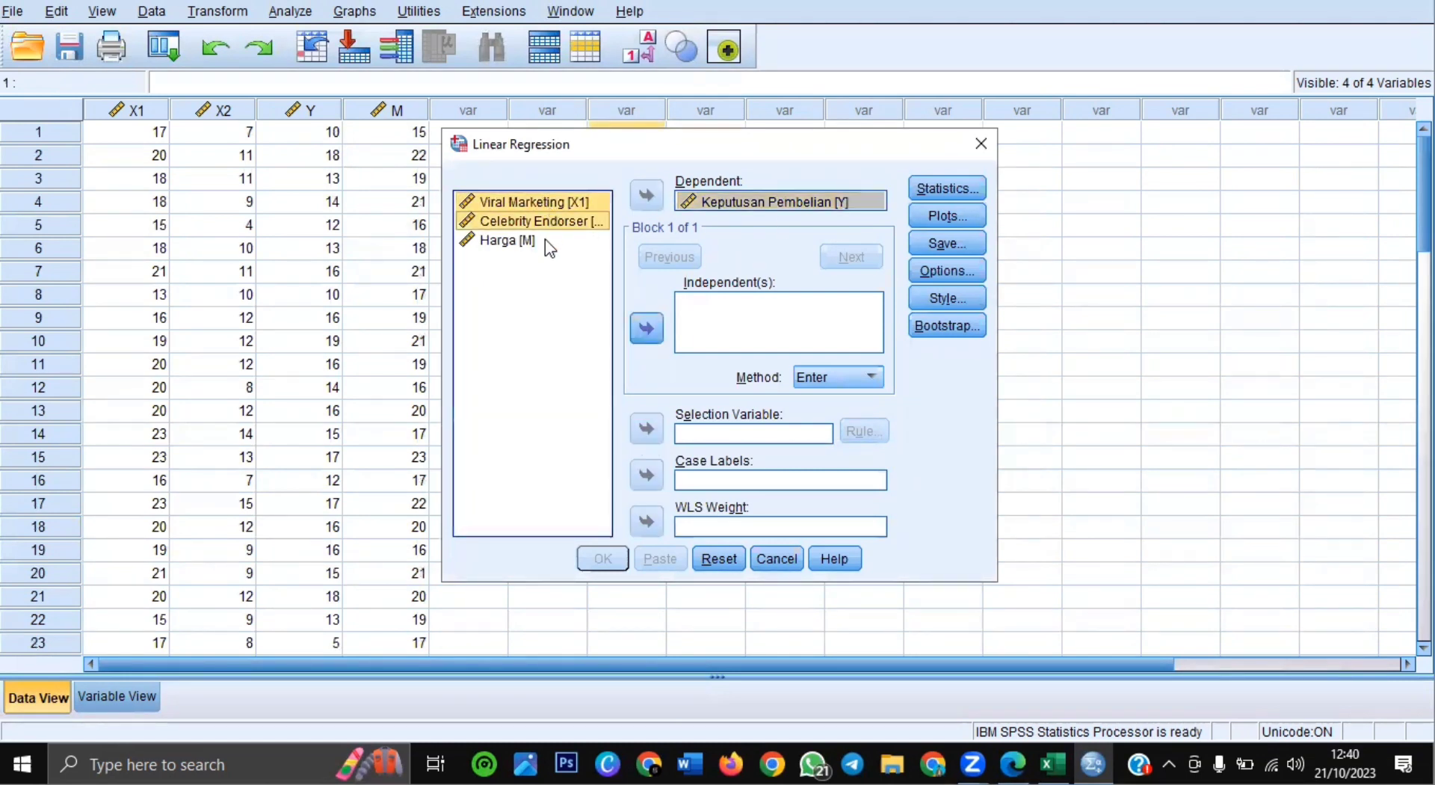
shift+click(544, 239)
click(646, 327)
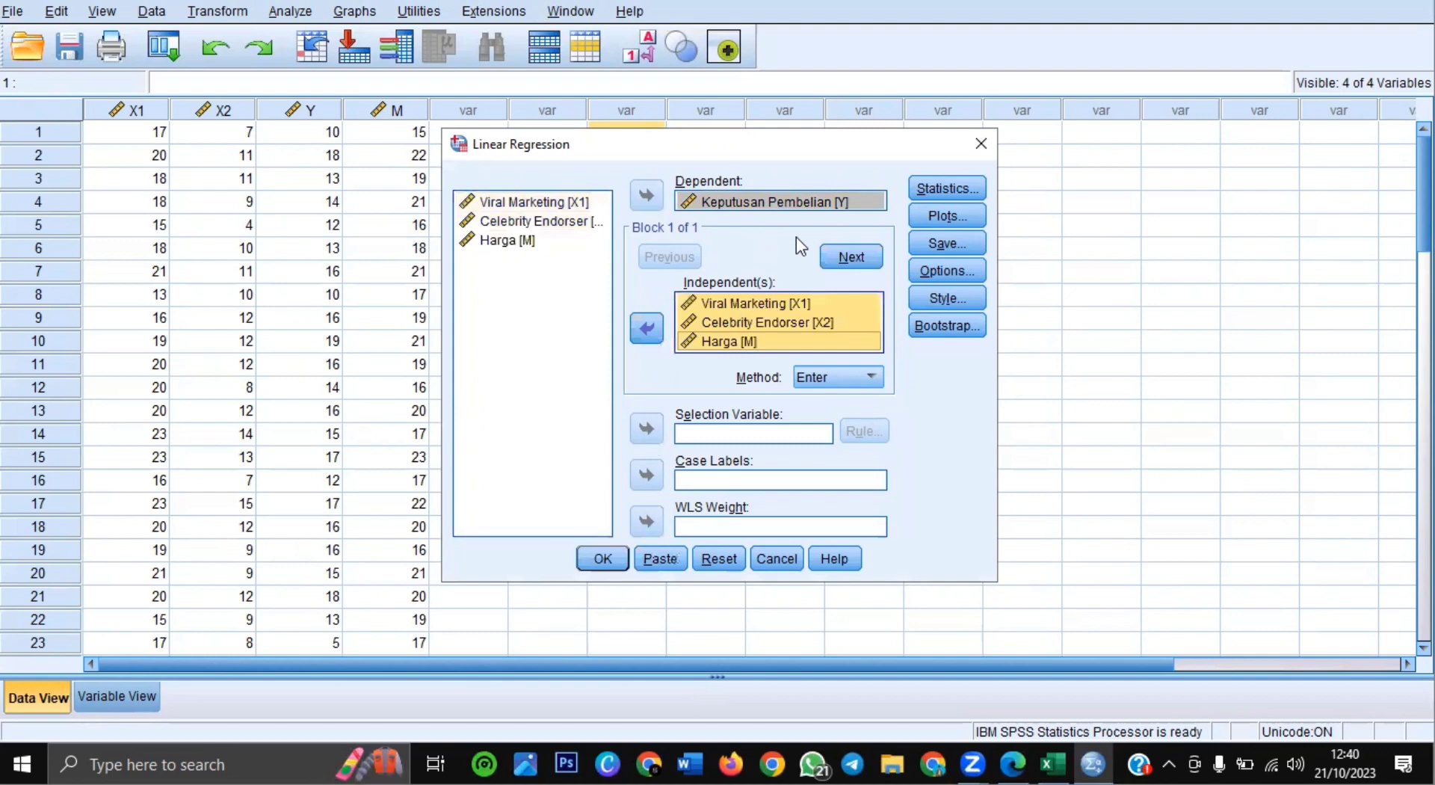
Add collinearity diagnostics to the regression statistics and choose to save the unstandardized residuals
click(944, 190)
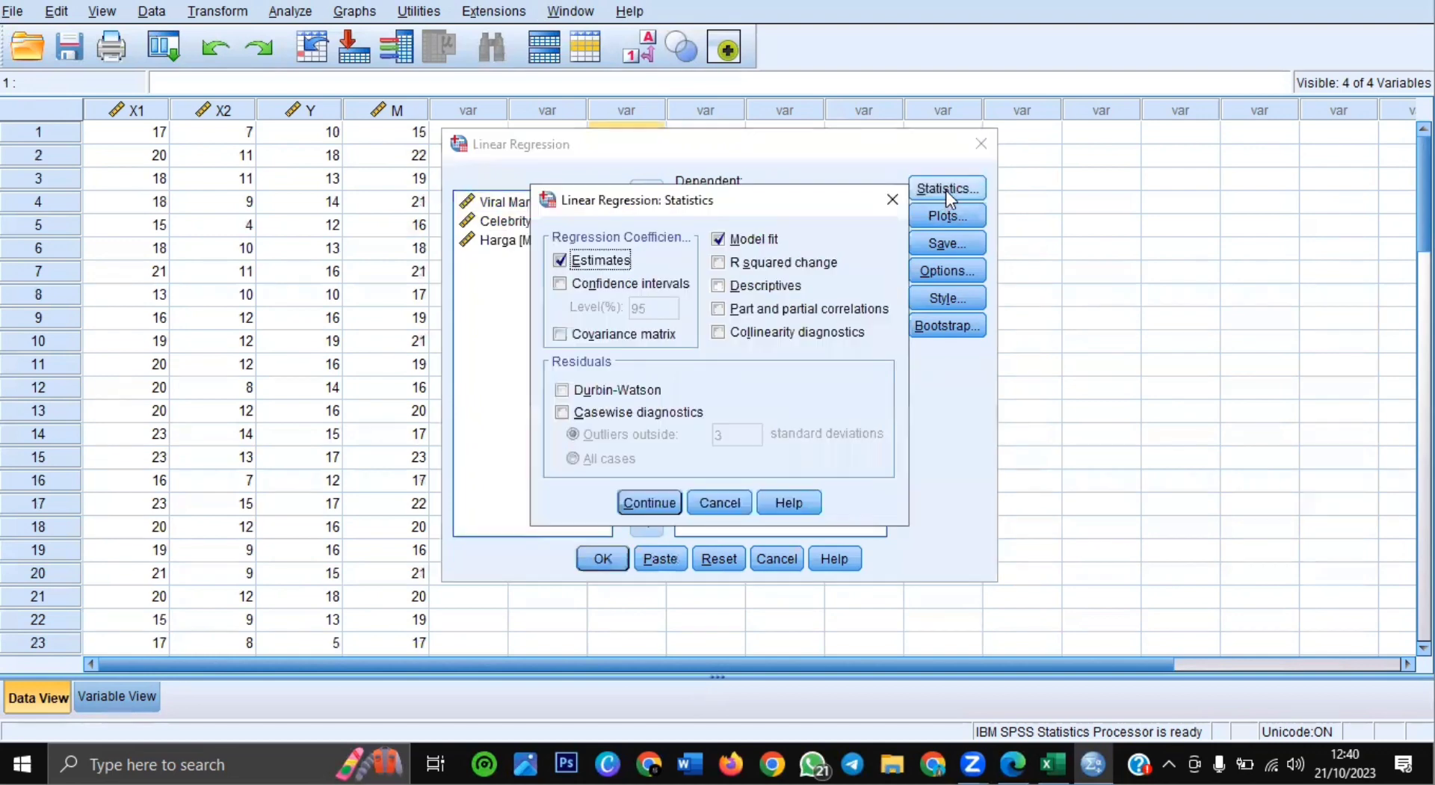
click(723, 334)
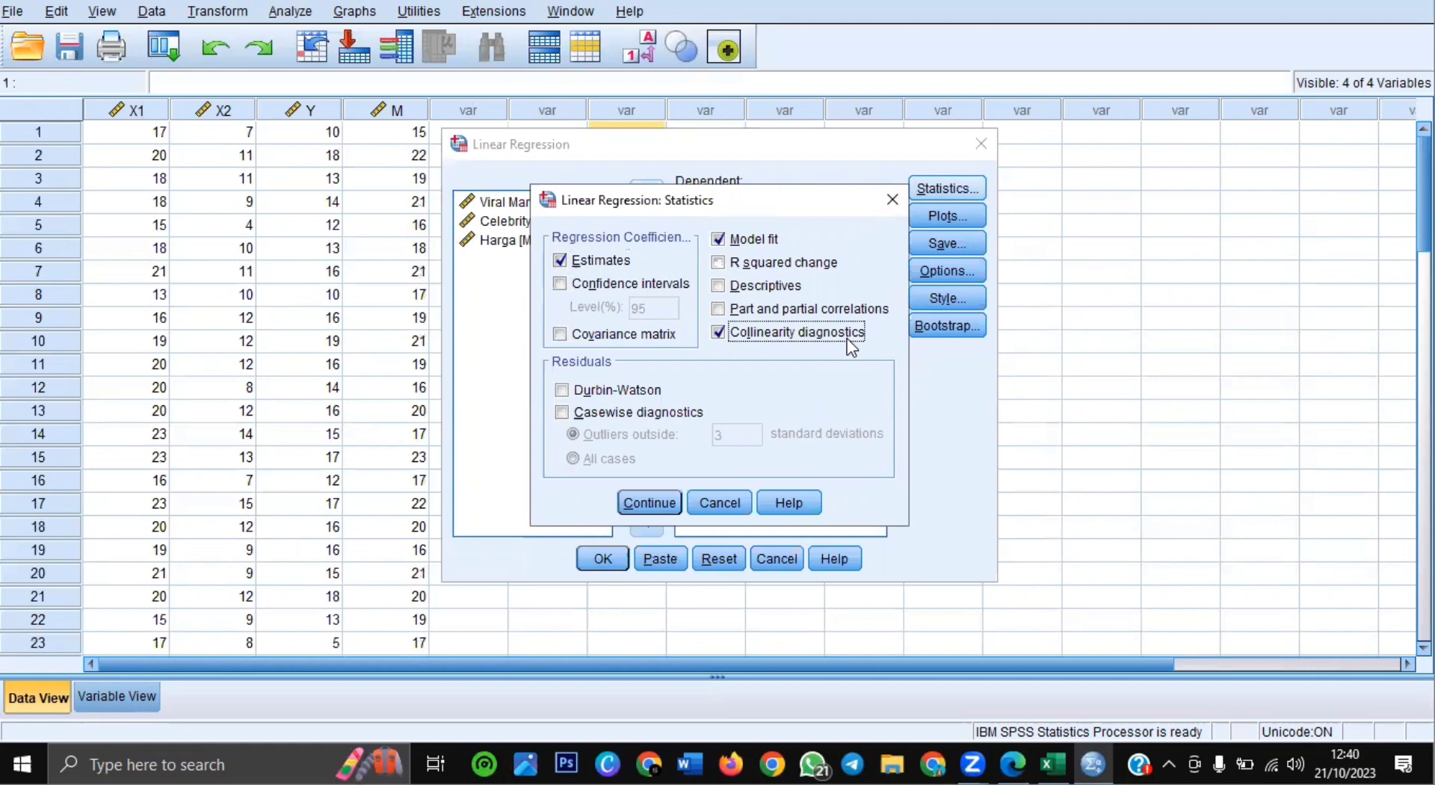
click(649, 503)
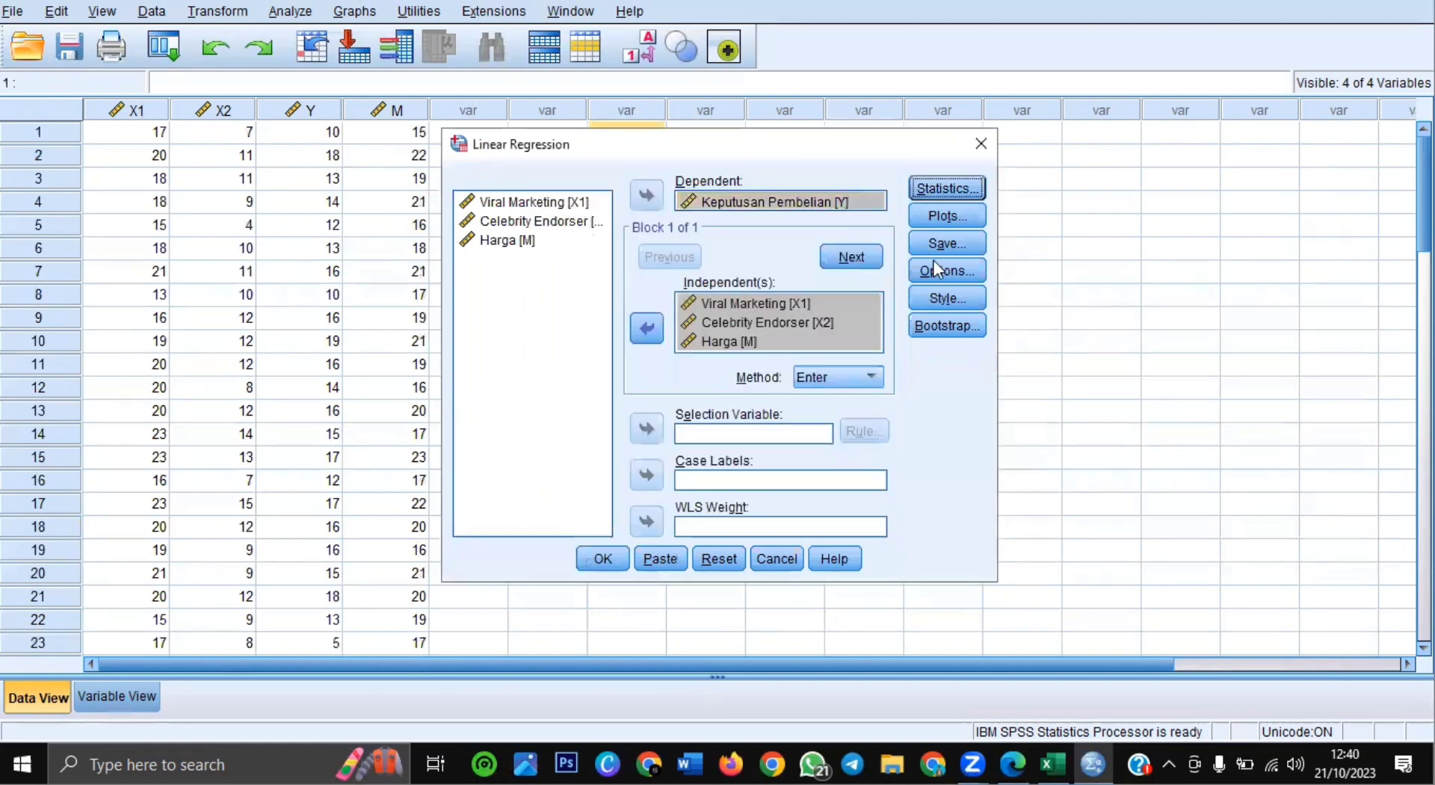
click(949, 245)
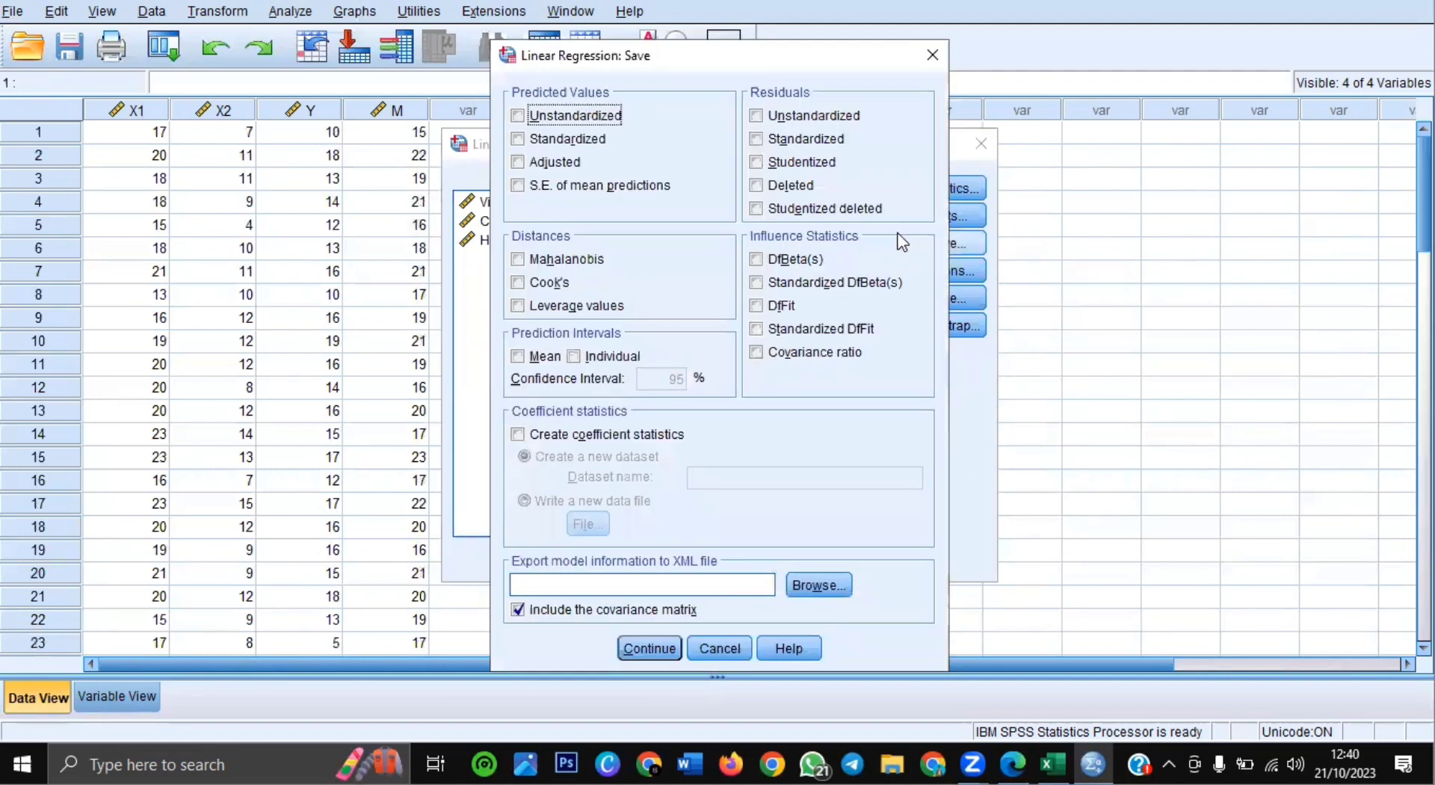
click(764, 116)
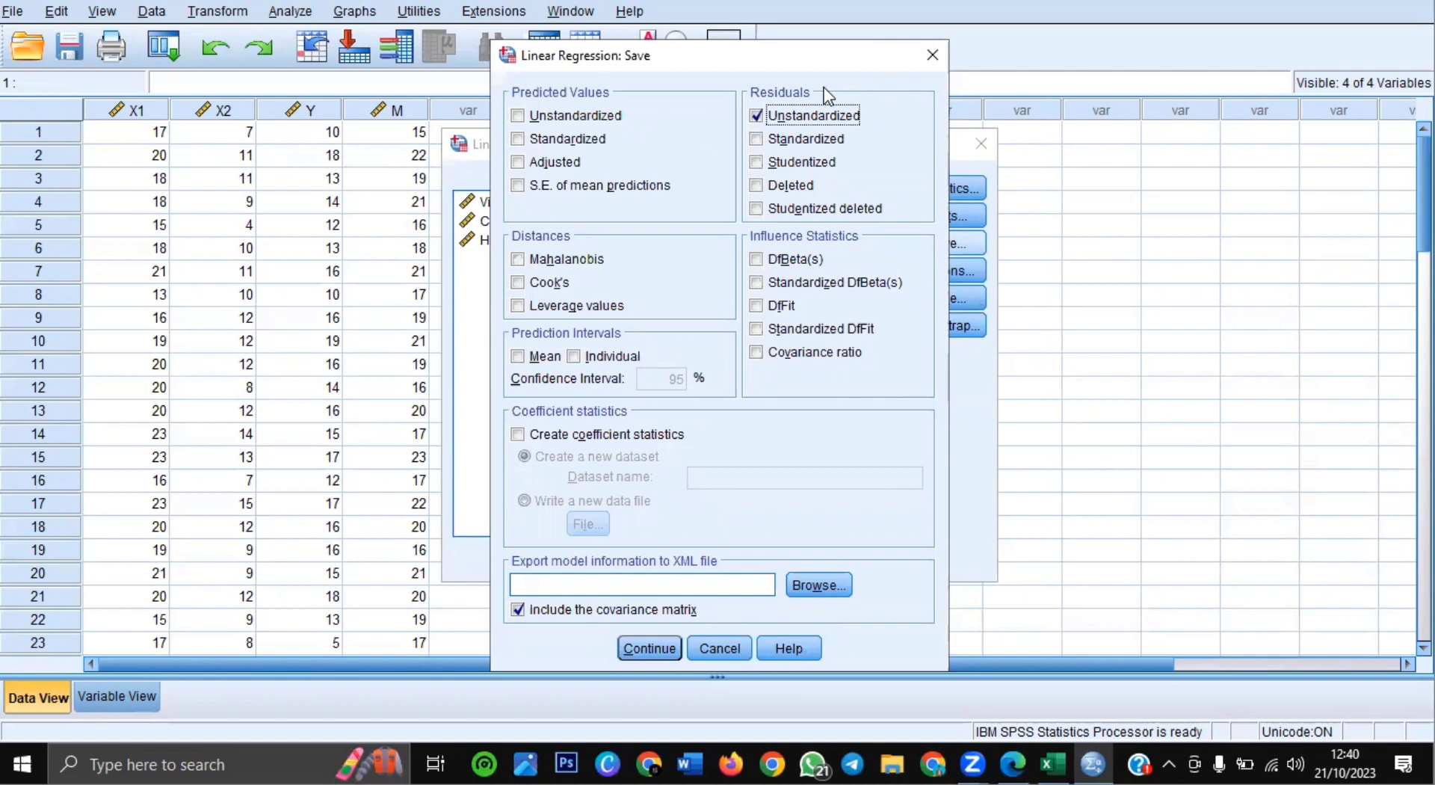
click(647, 647)
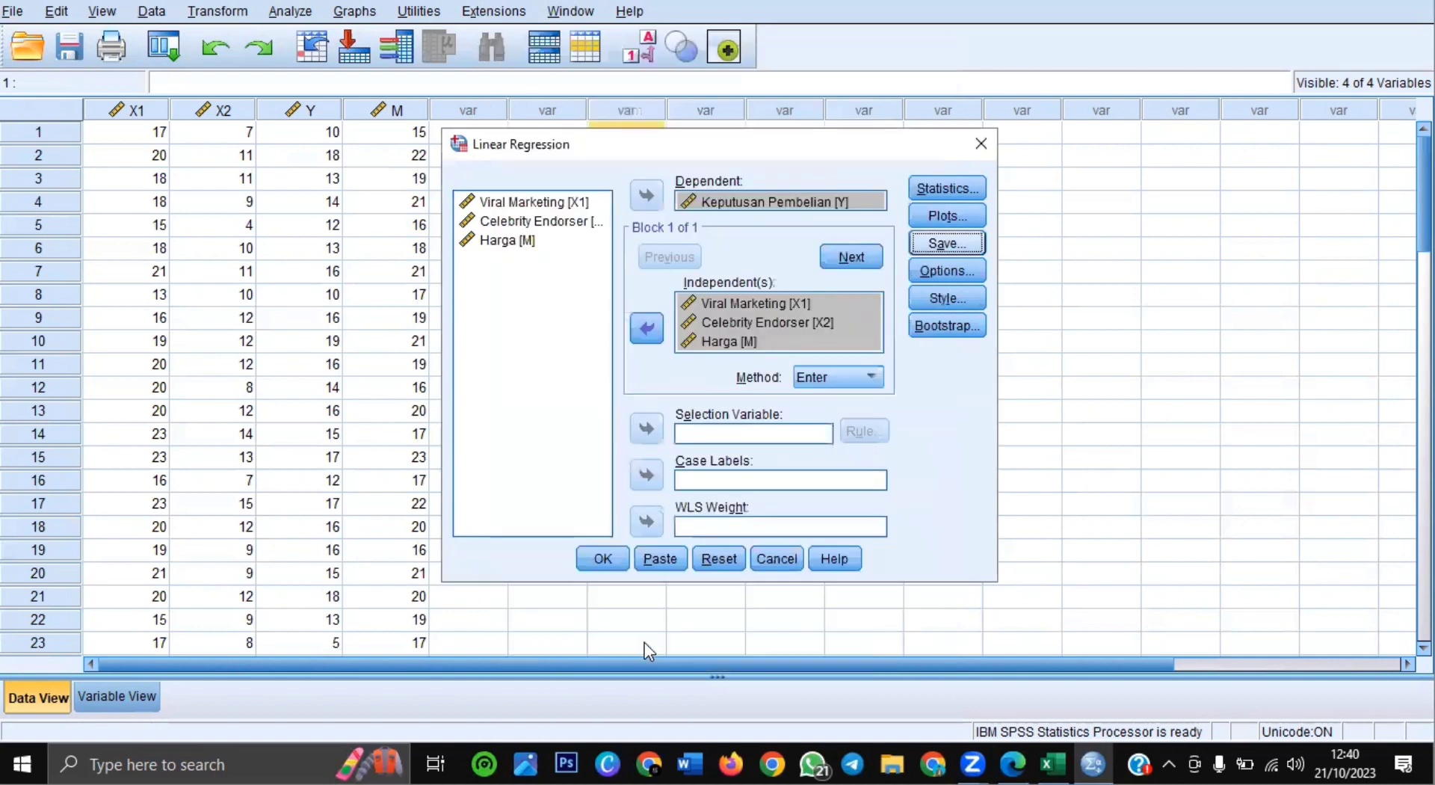
Run the linear regression and examine the collinearity statistics in the Coefficients table
click(598, 560)
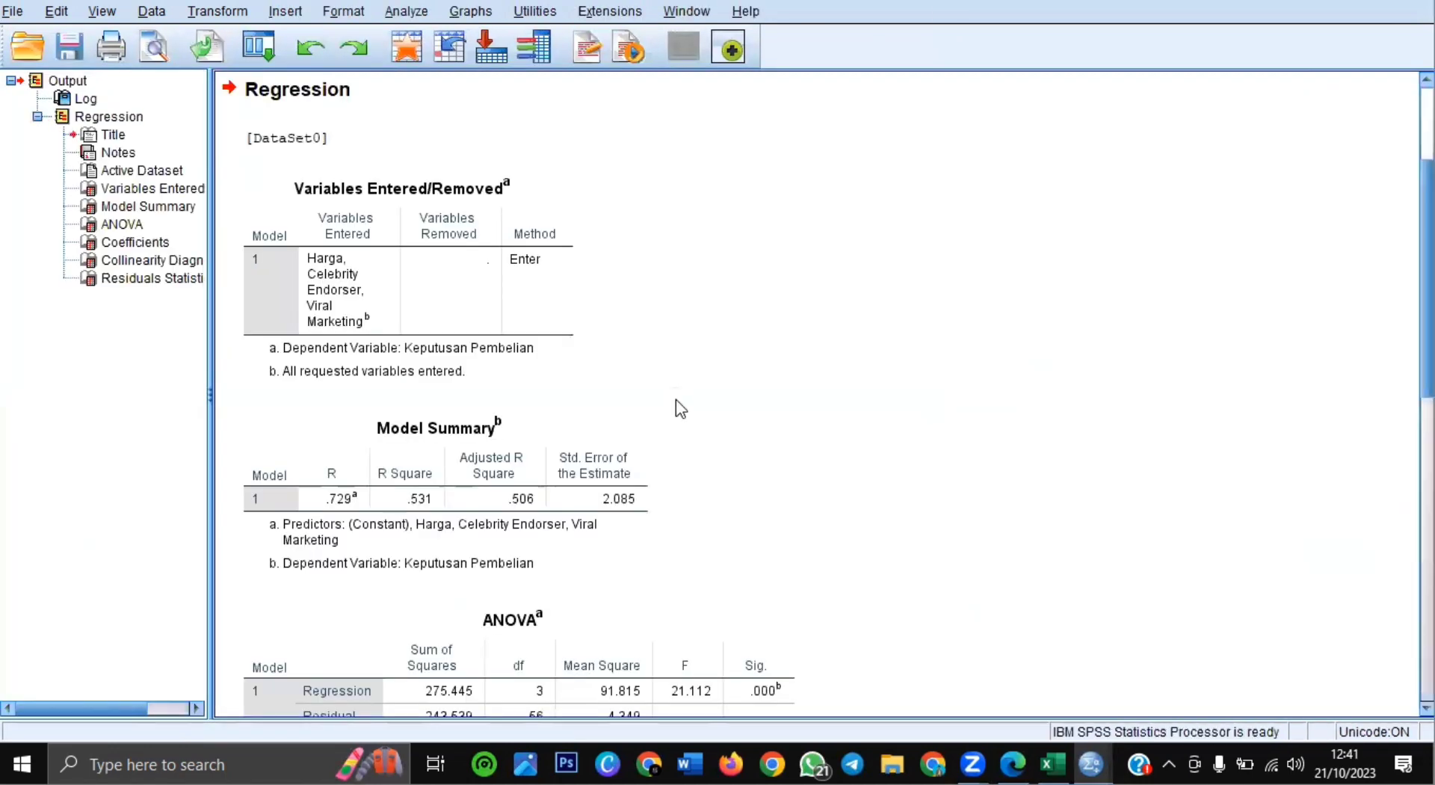
click(322, 93)
scroll(877, 334, down, 9)
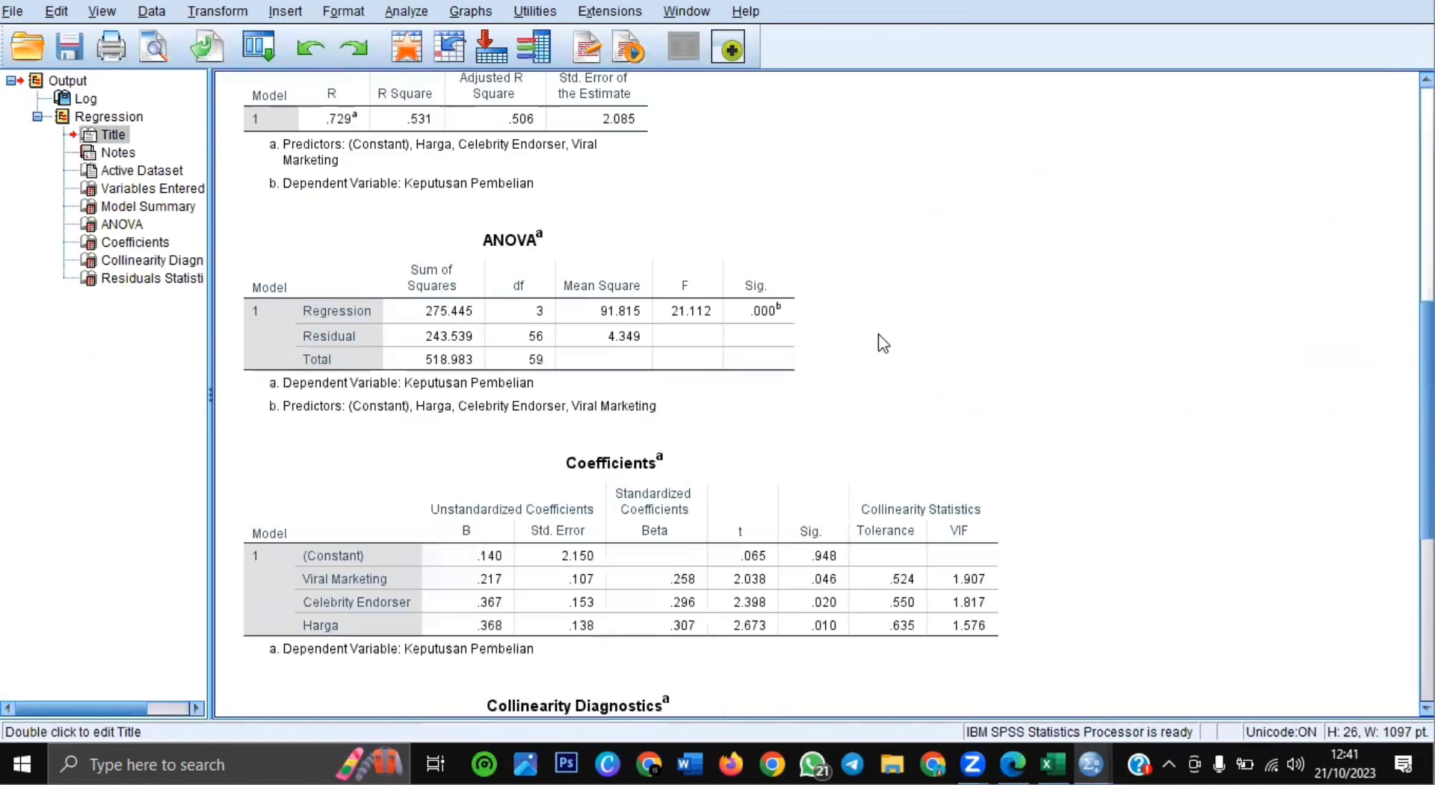
scroll(1173, 350, up, 3)
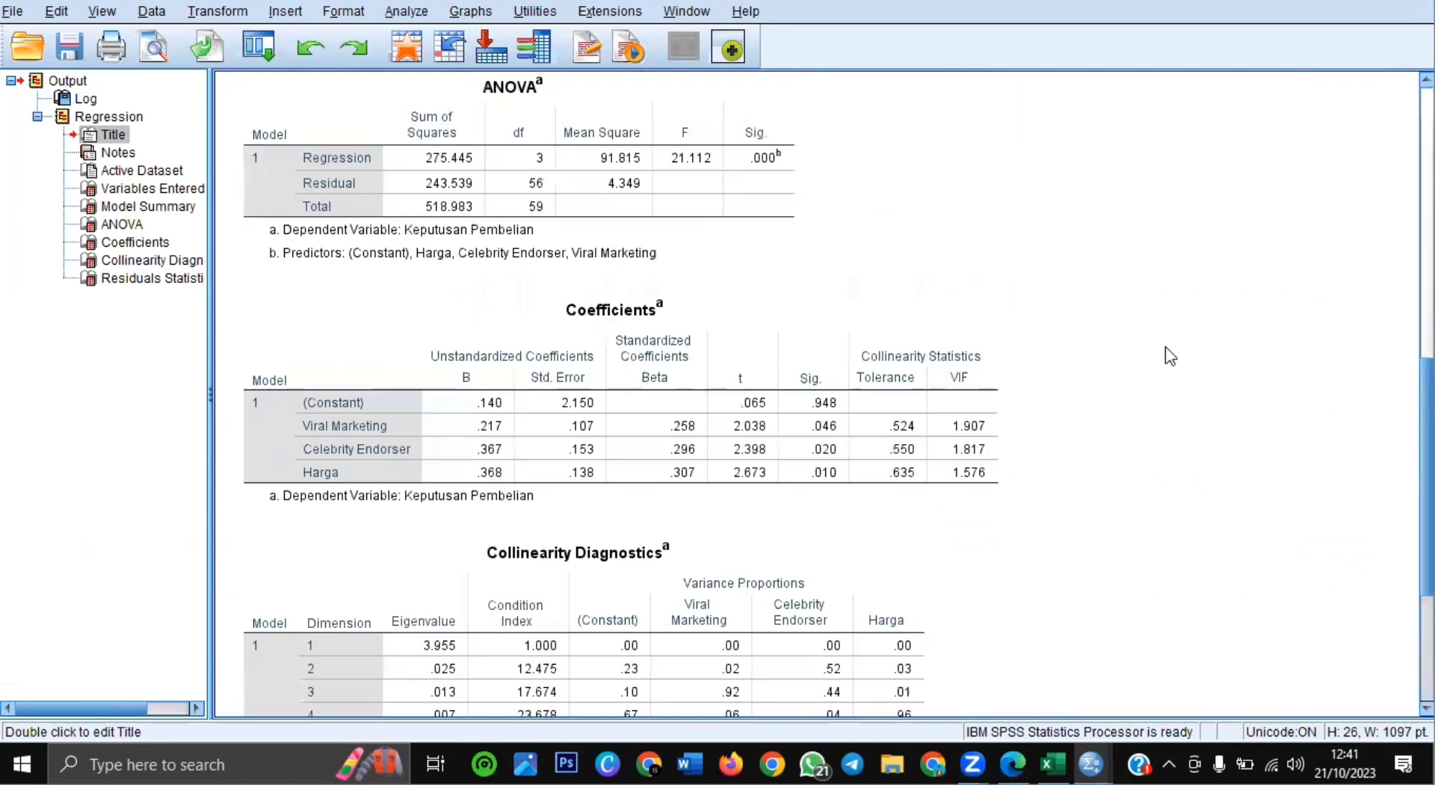
click(769, 375)
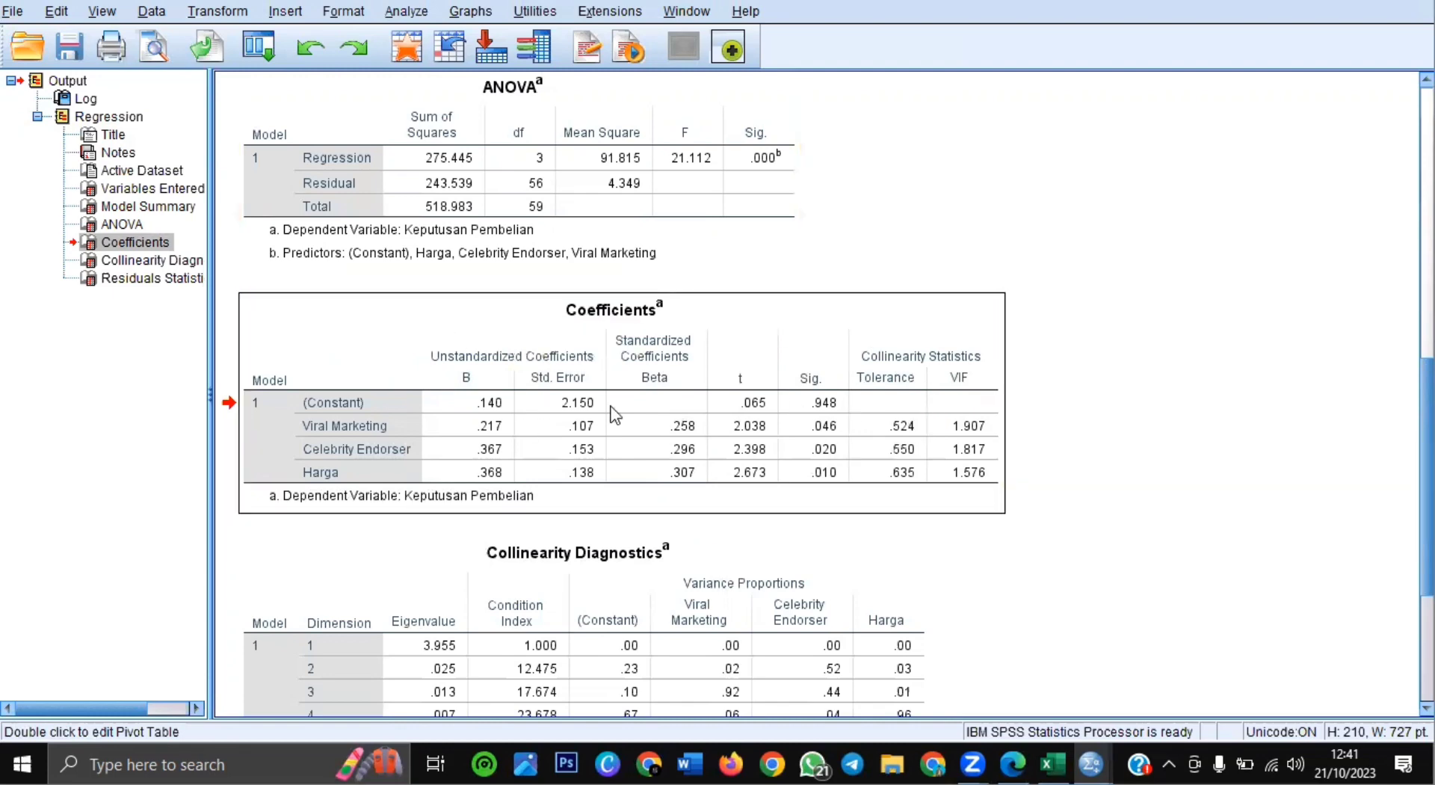
Return to the dataset and run a legacy one-sample Kolmogorov-Smirnov test on the unstandardized residual RES_1 with the Normal distribution
mouse_move(1091, 764)
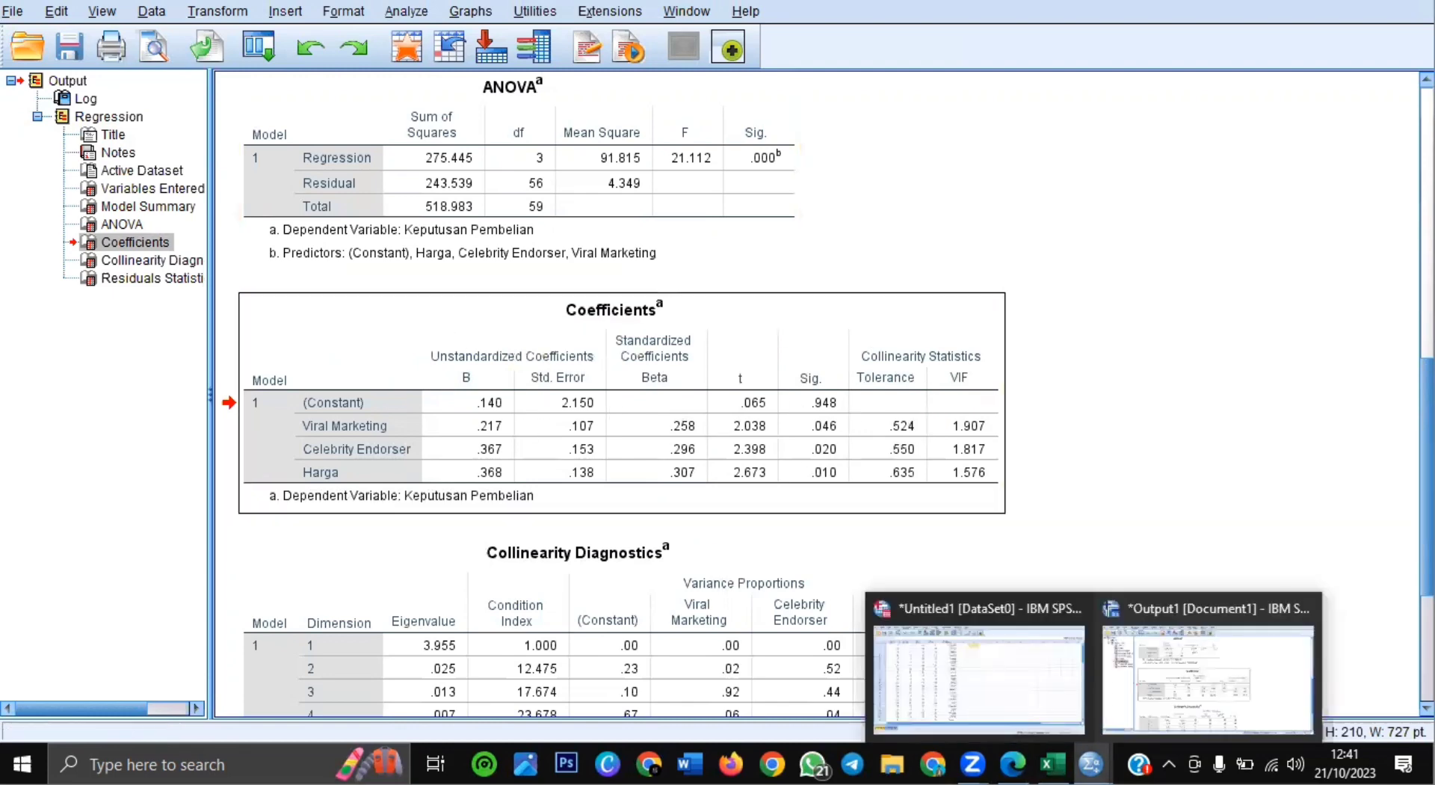
click(998, 681)
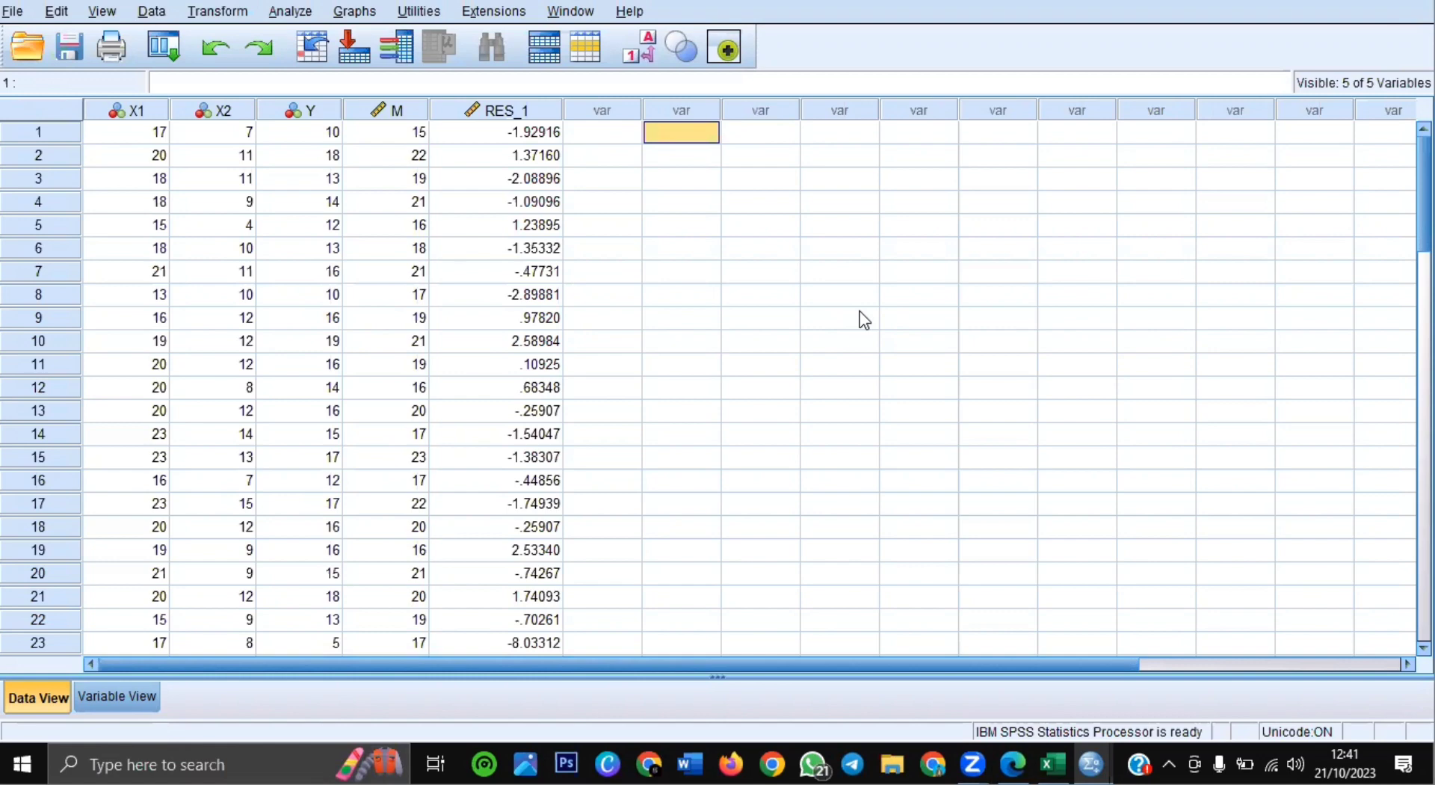
click(284, 12)
mouse_move(441, 404)
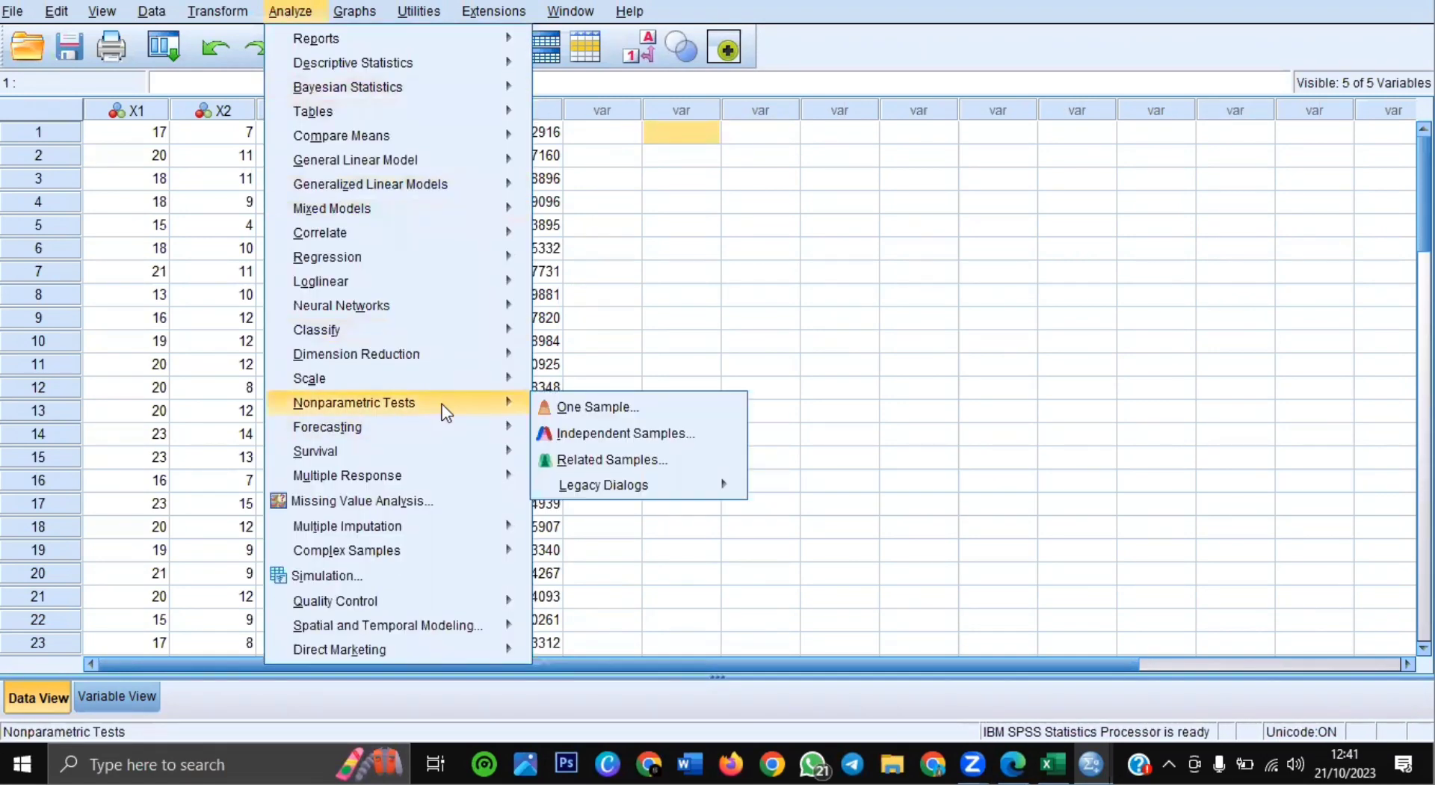
mouse_move(615, 488)
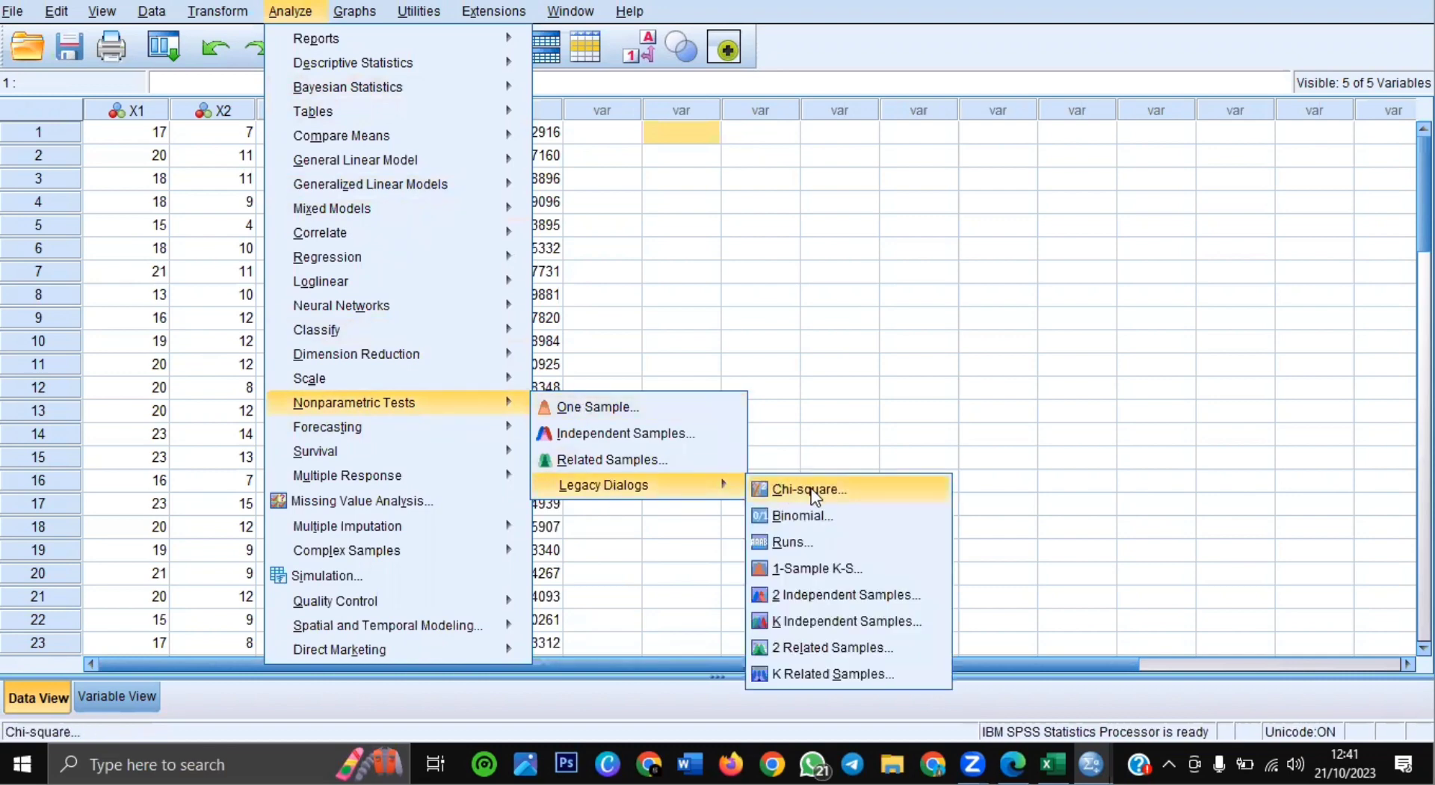
click(867, 571)
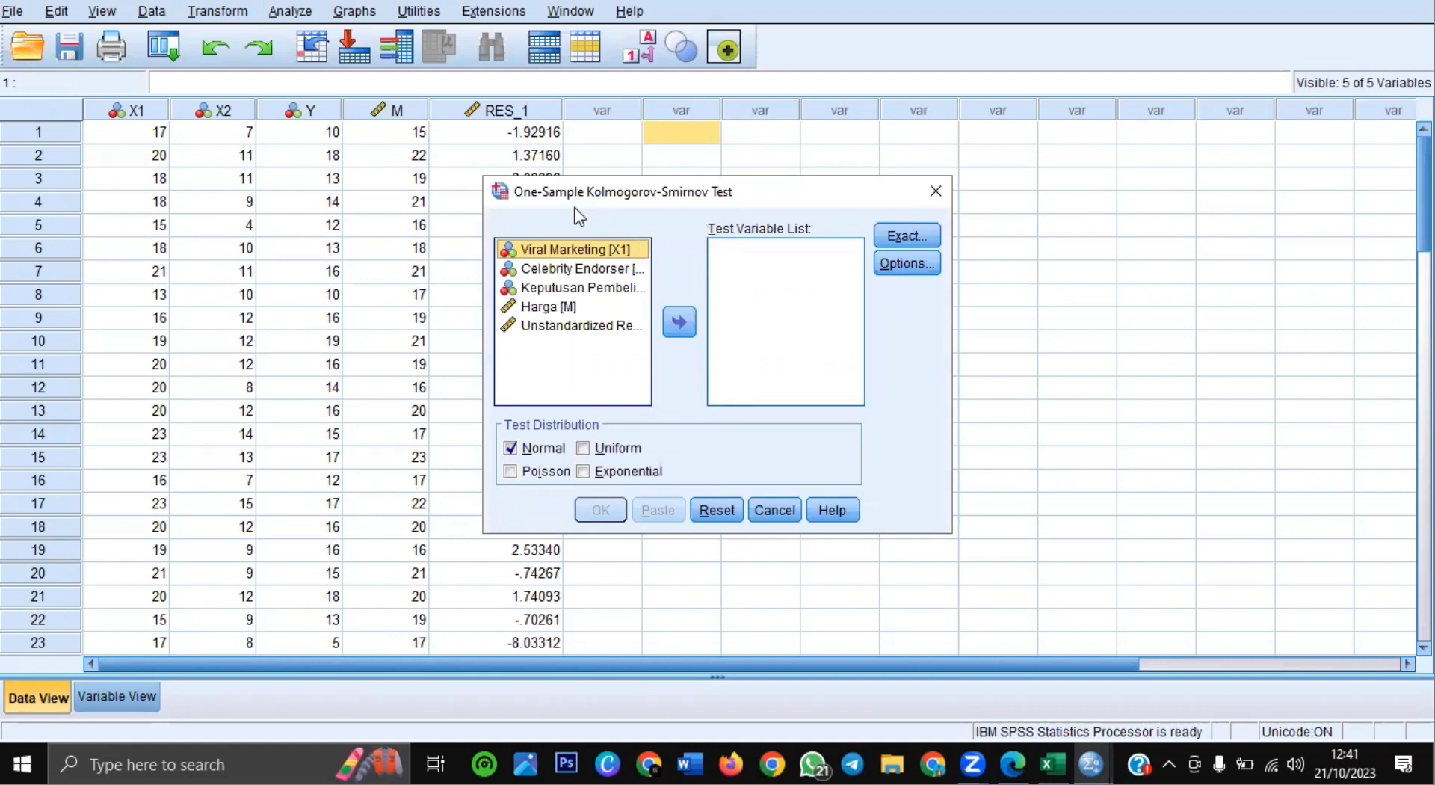
drag(714, 196, 922, 186)
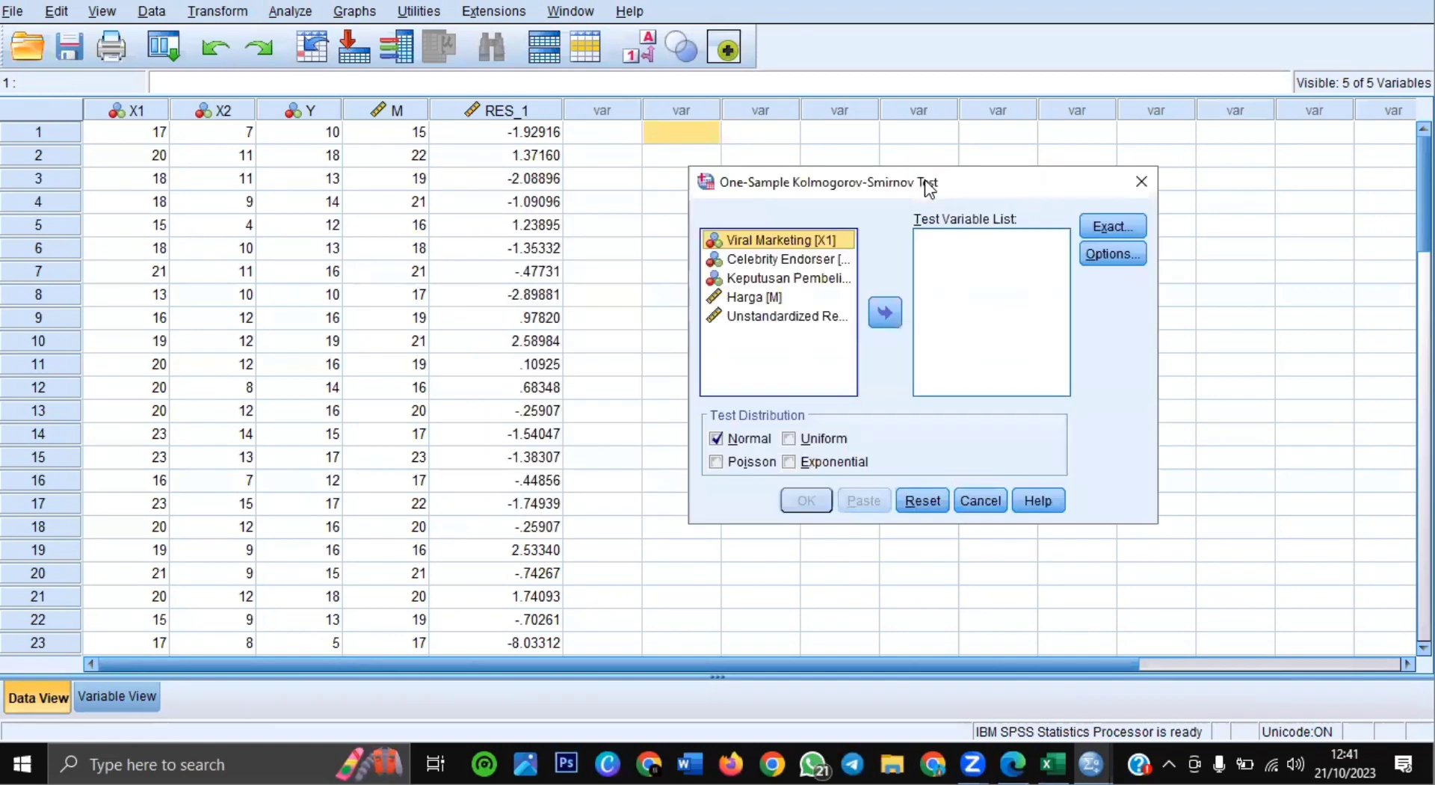
click(523, 112)
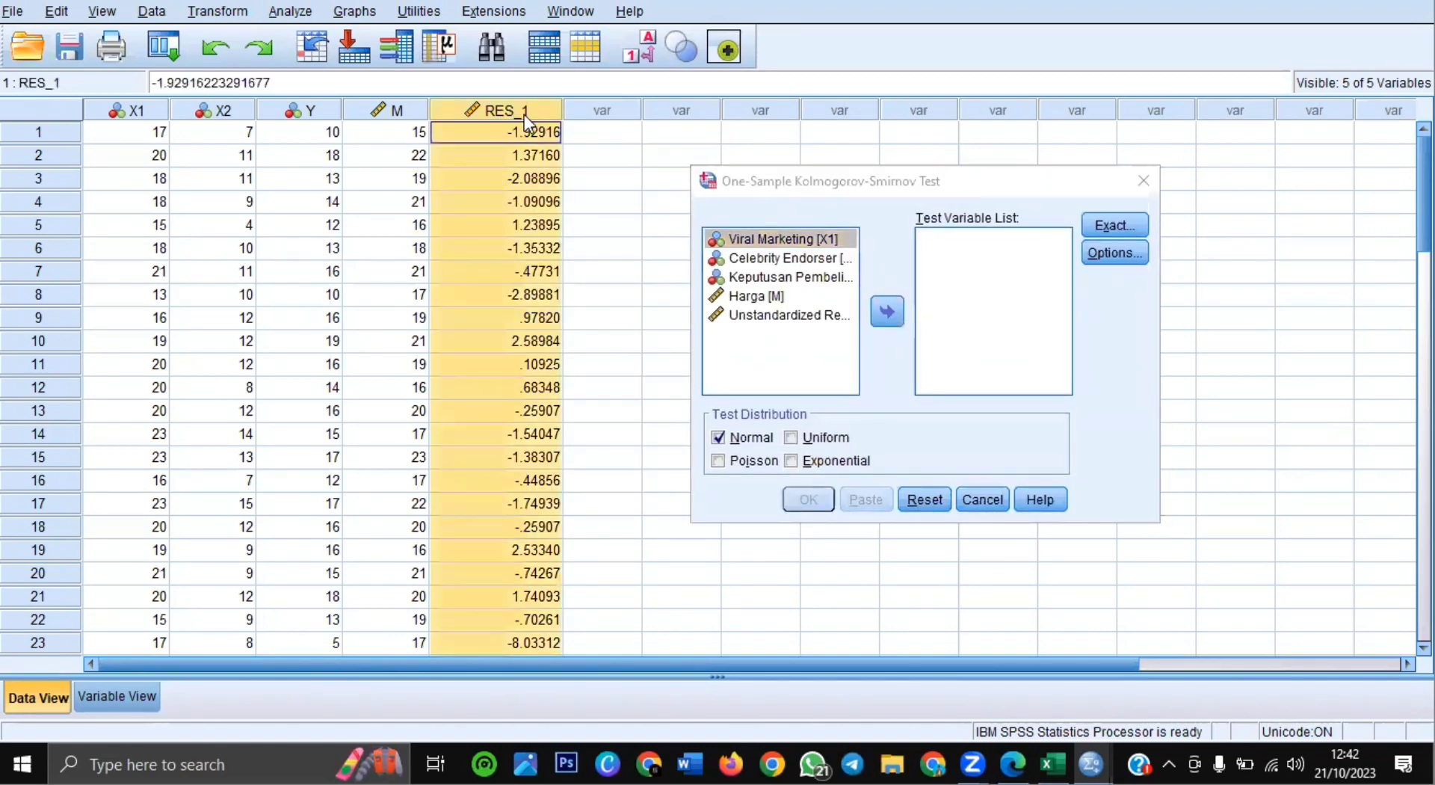
drag(840, 181, 750, 151)
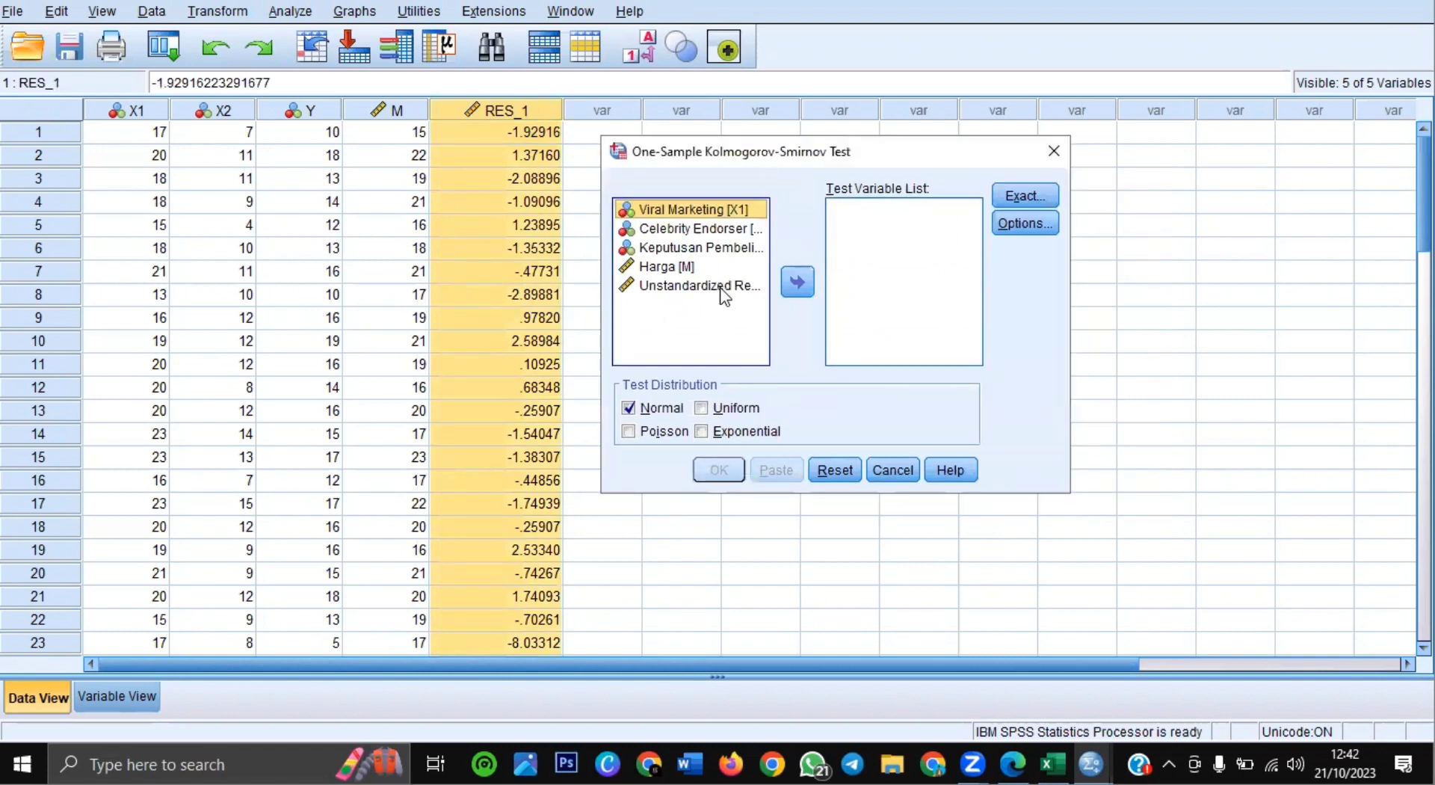
click(719, 287)
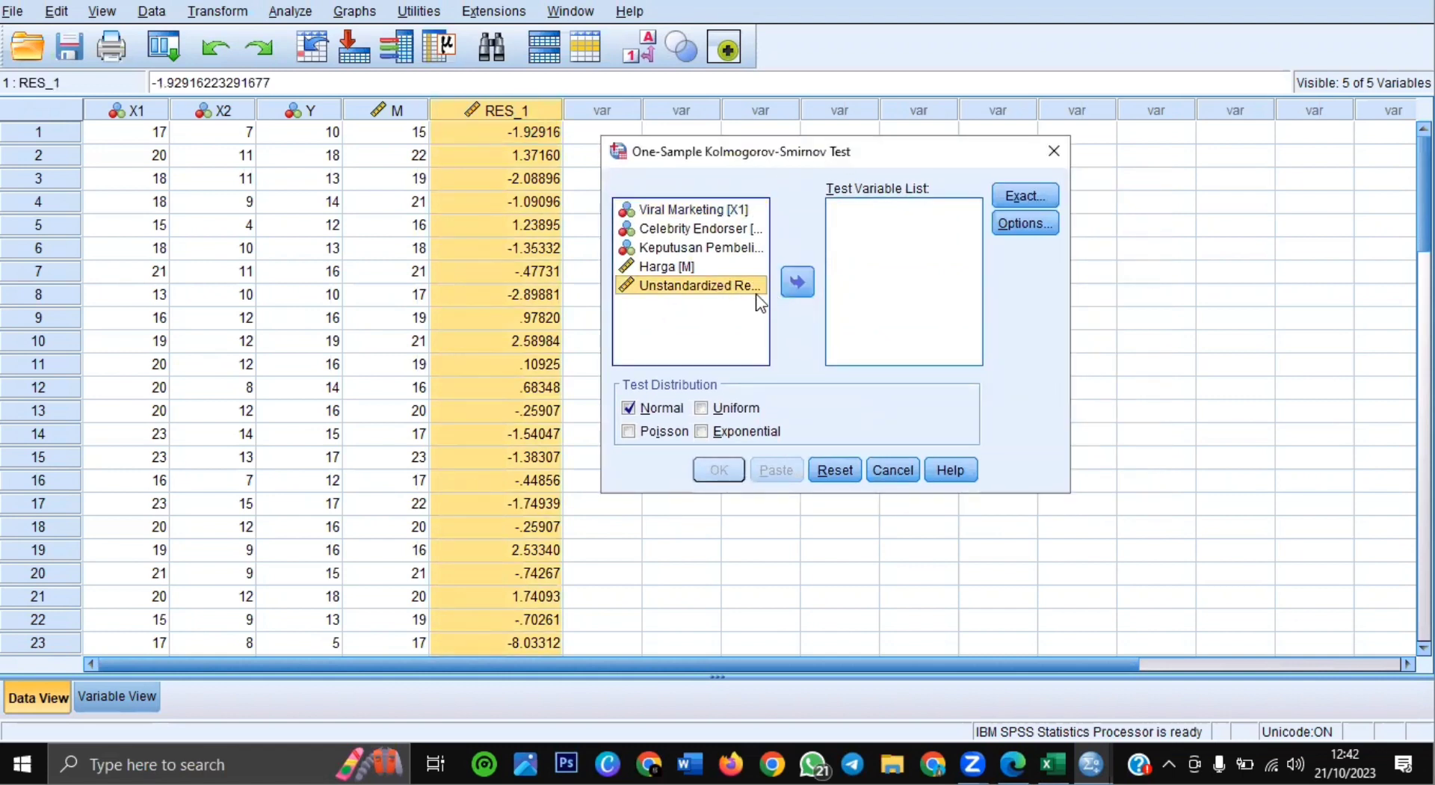
click(796, 282)
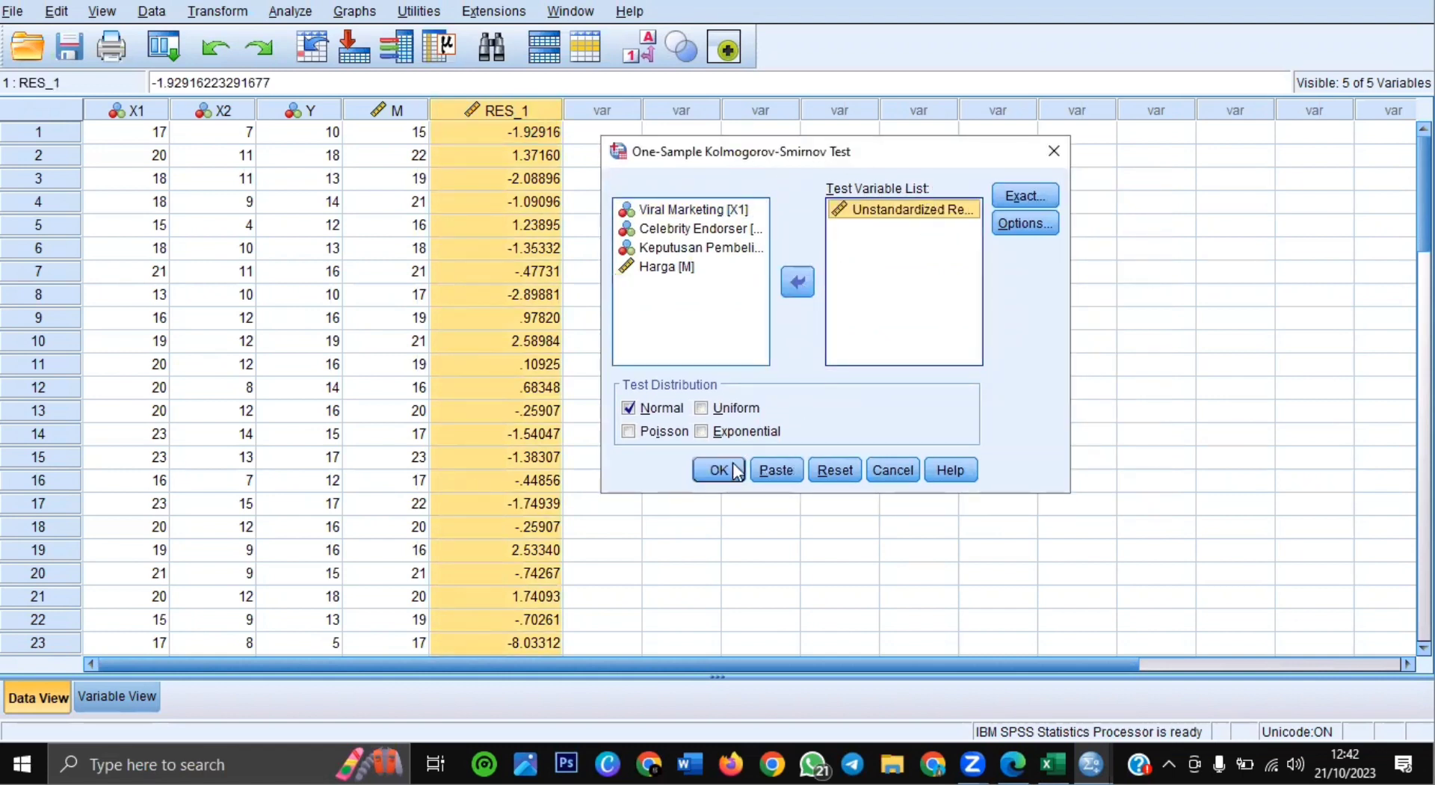
click(722, 478)
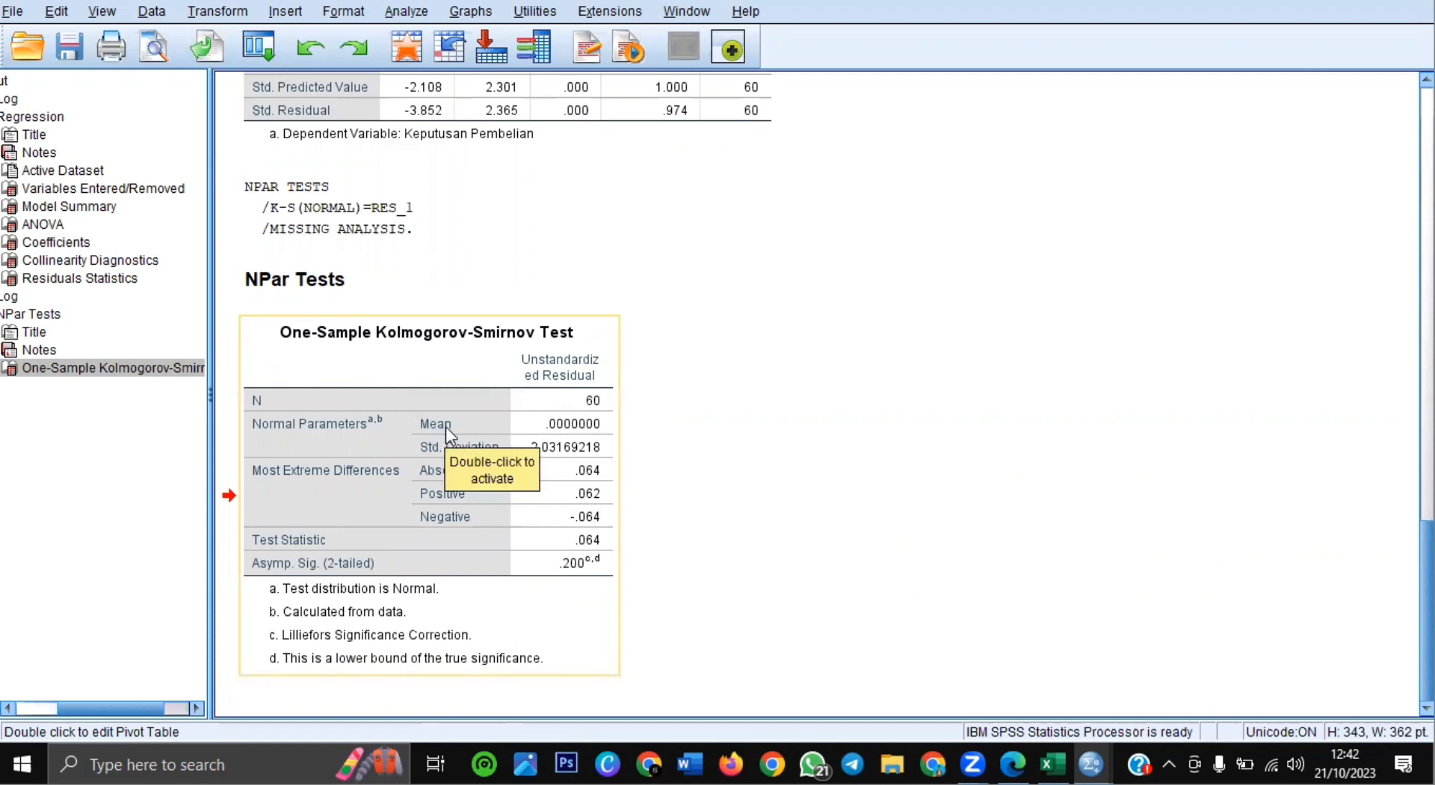
click(756, 409)
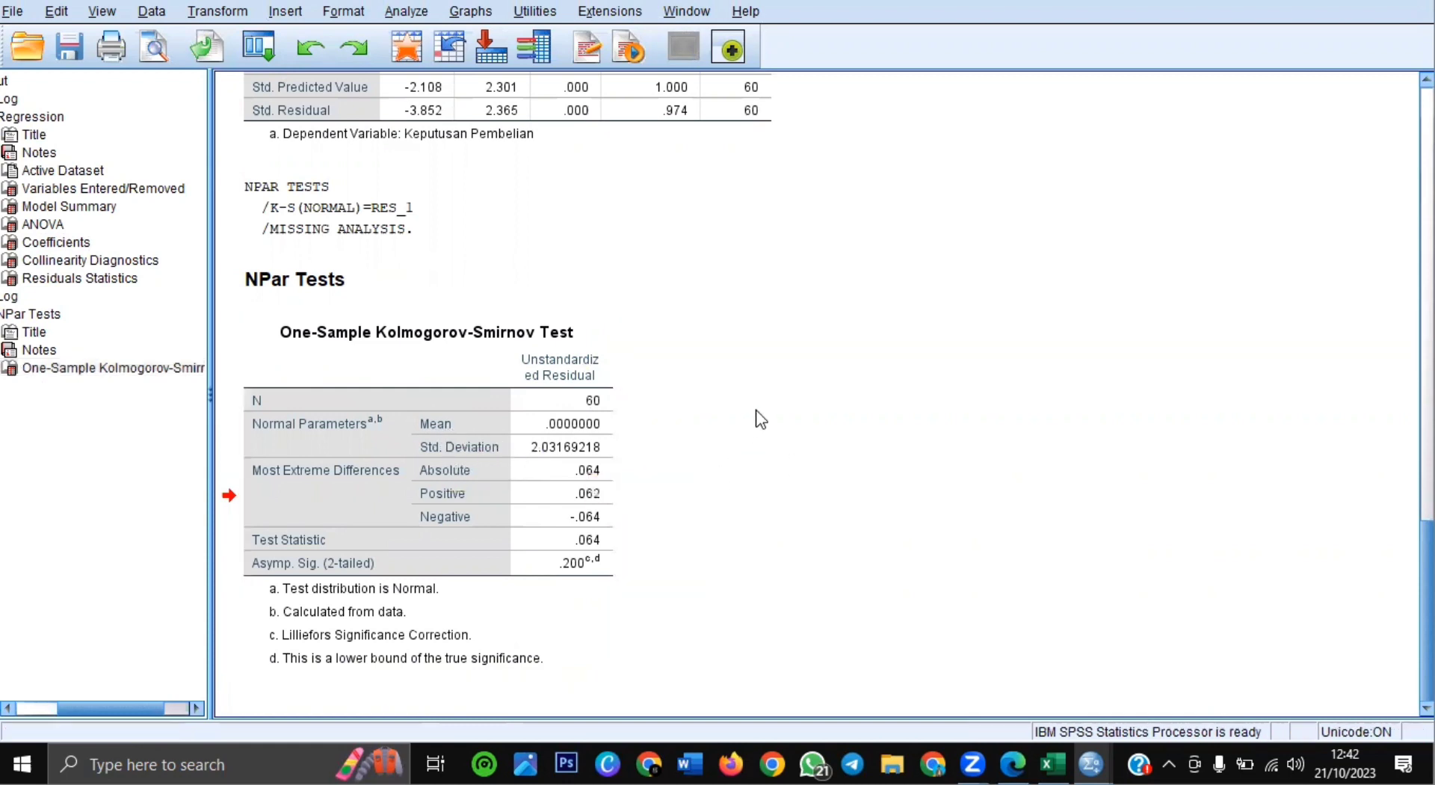
click(465, 421)
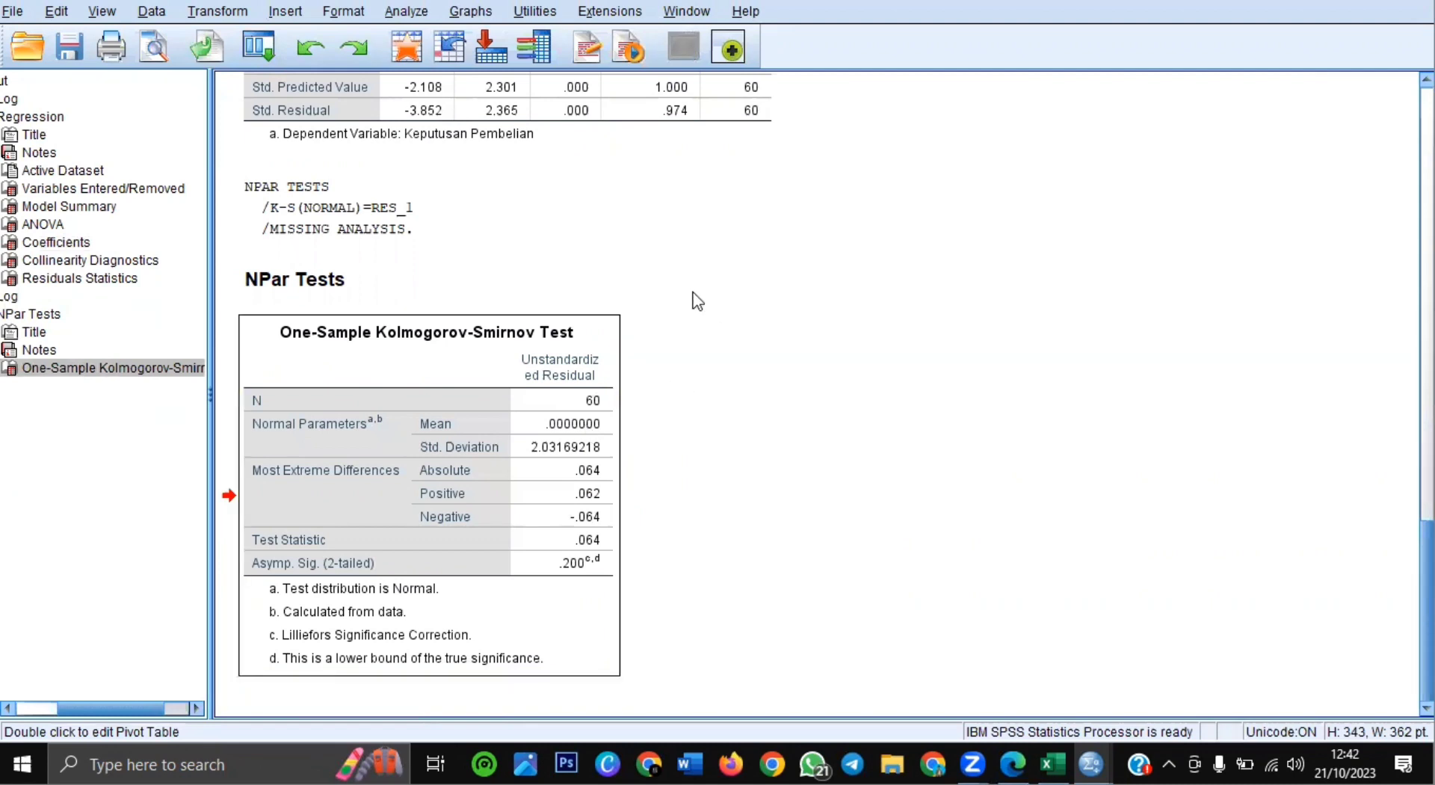
Run a legacy nonparametric Runs Test on the unstandardized residual with the median as cut point
click(405, 12)
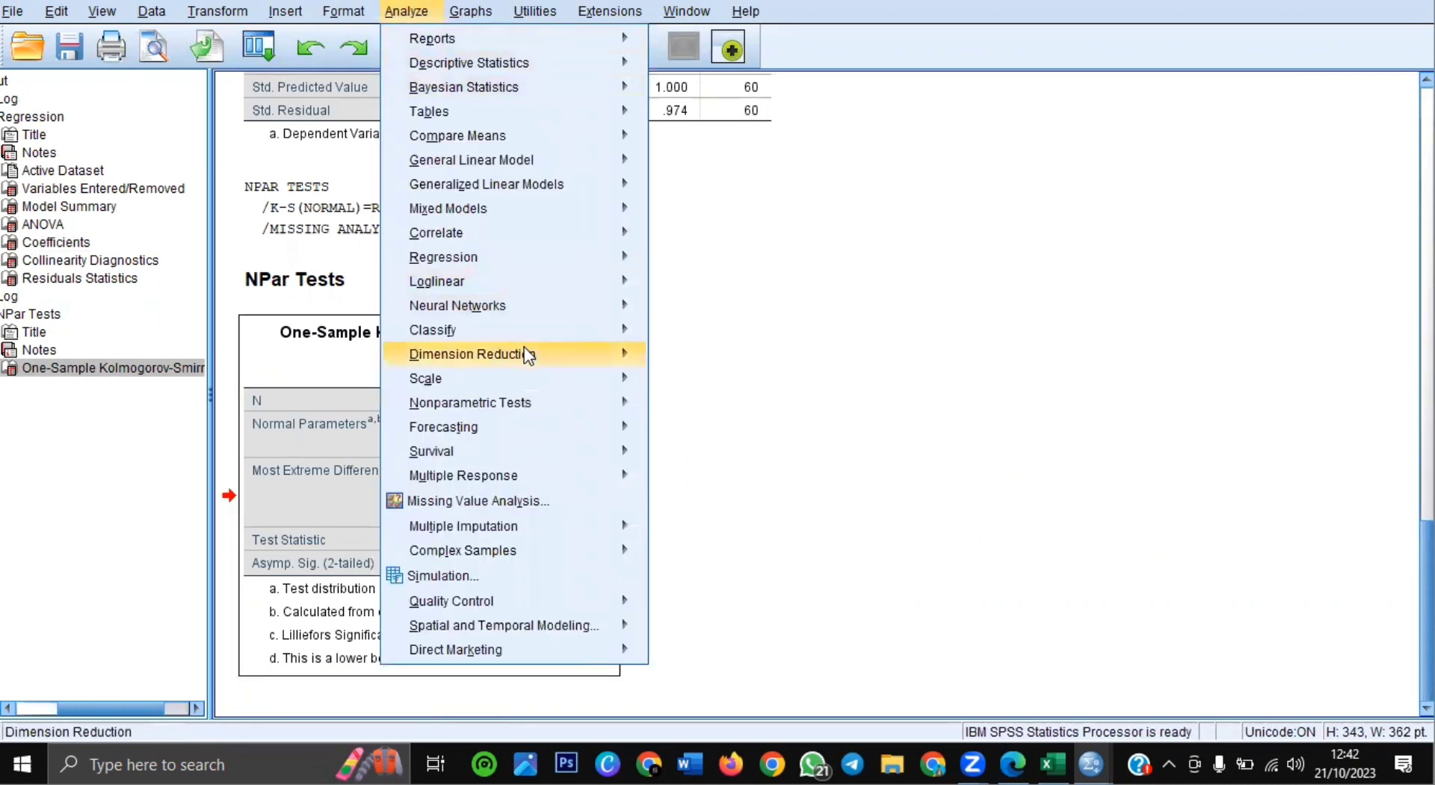
mouse_move(526, 404)
mouse_move(762, 489)
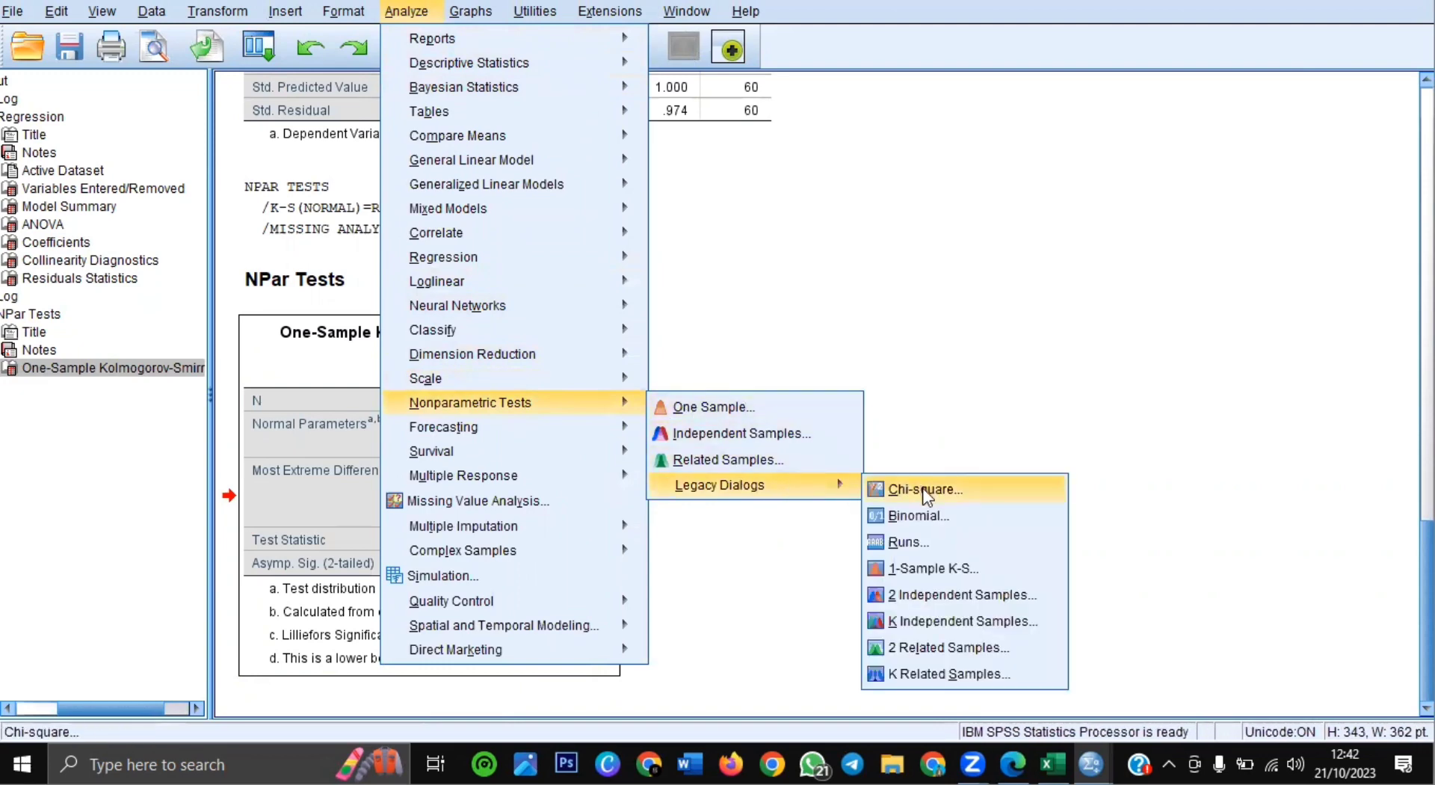
click(937, 549)
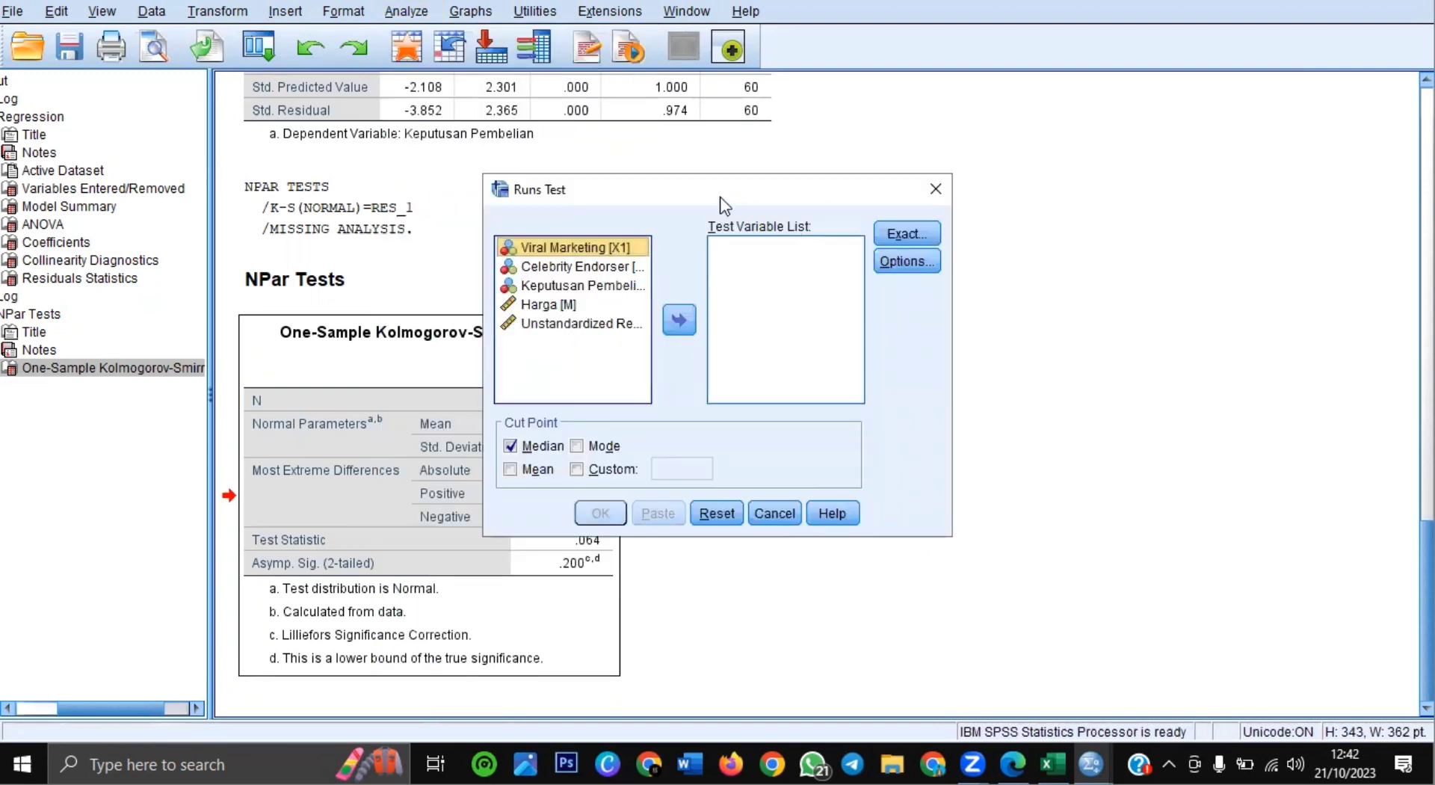
click(577, 324)
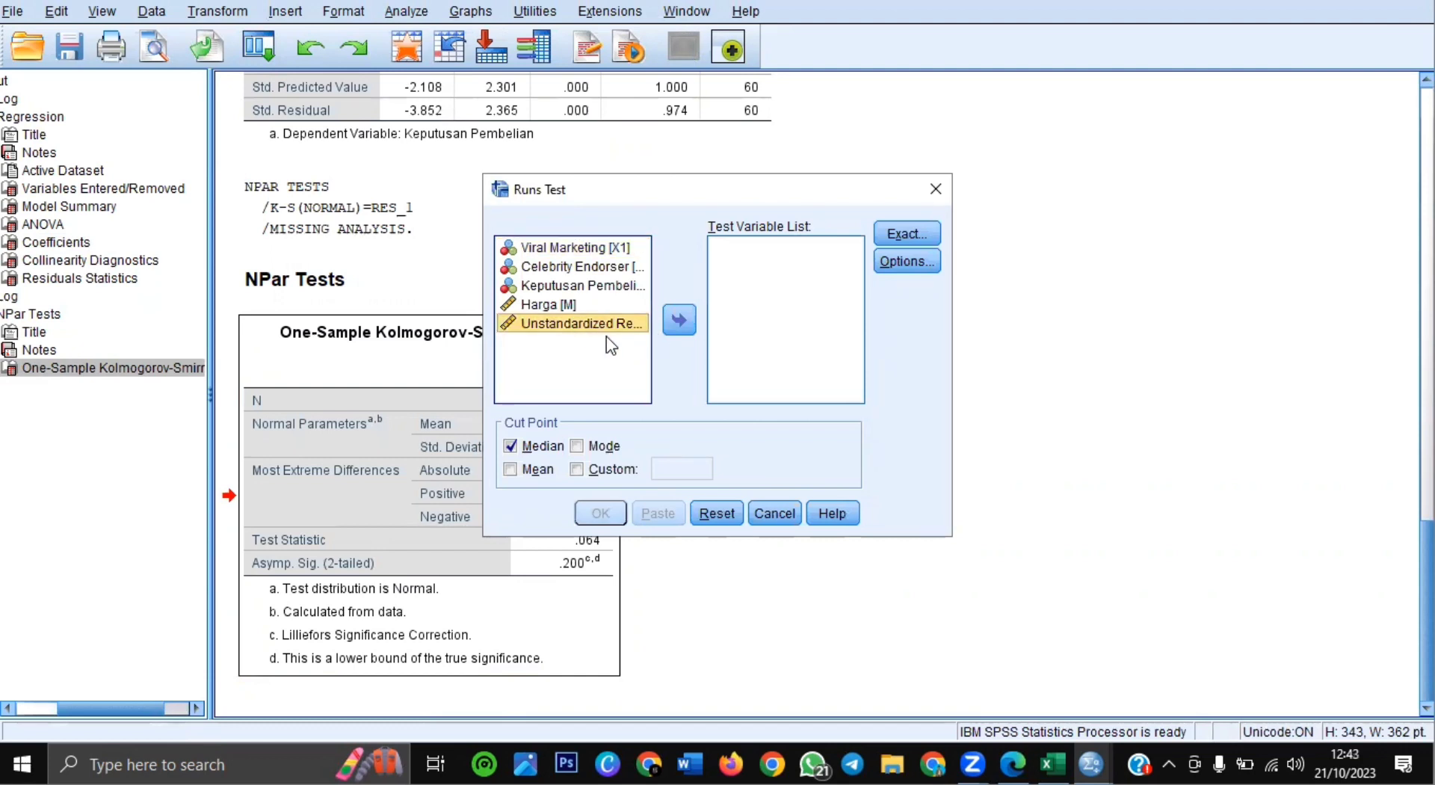
click(677, 320)
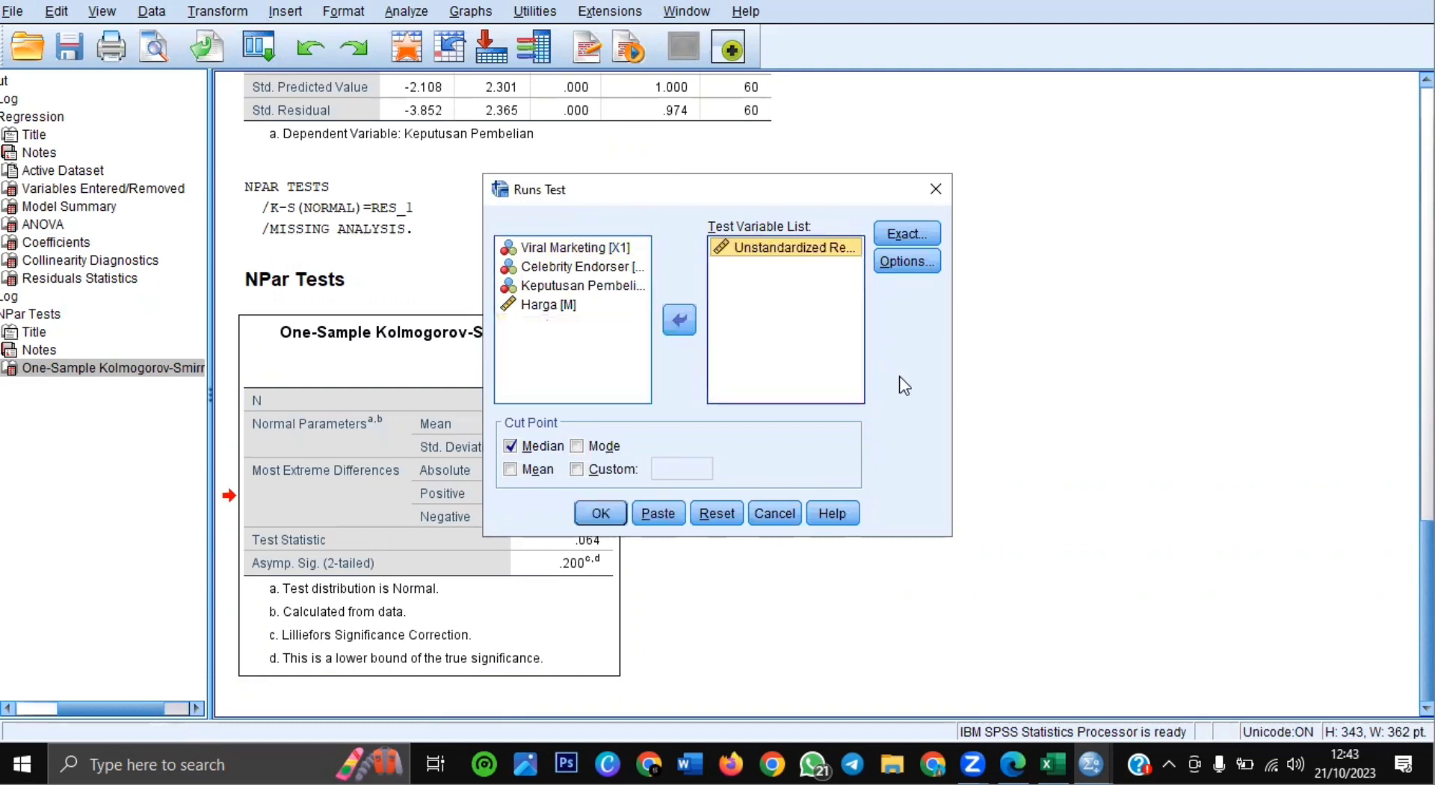
click(602, 512)
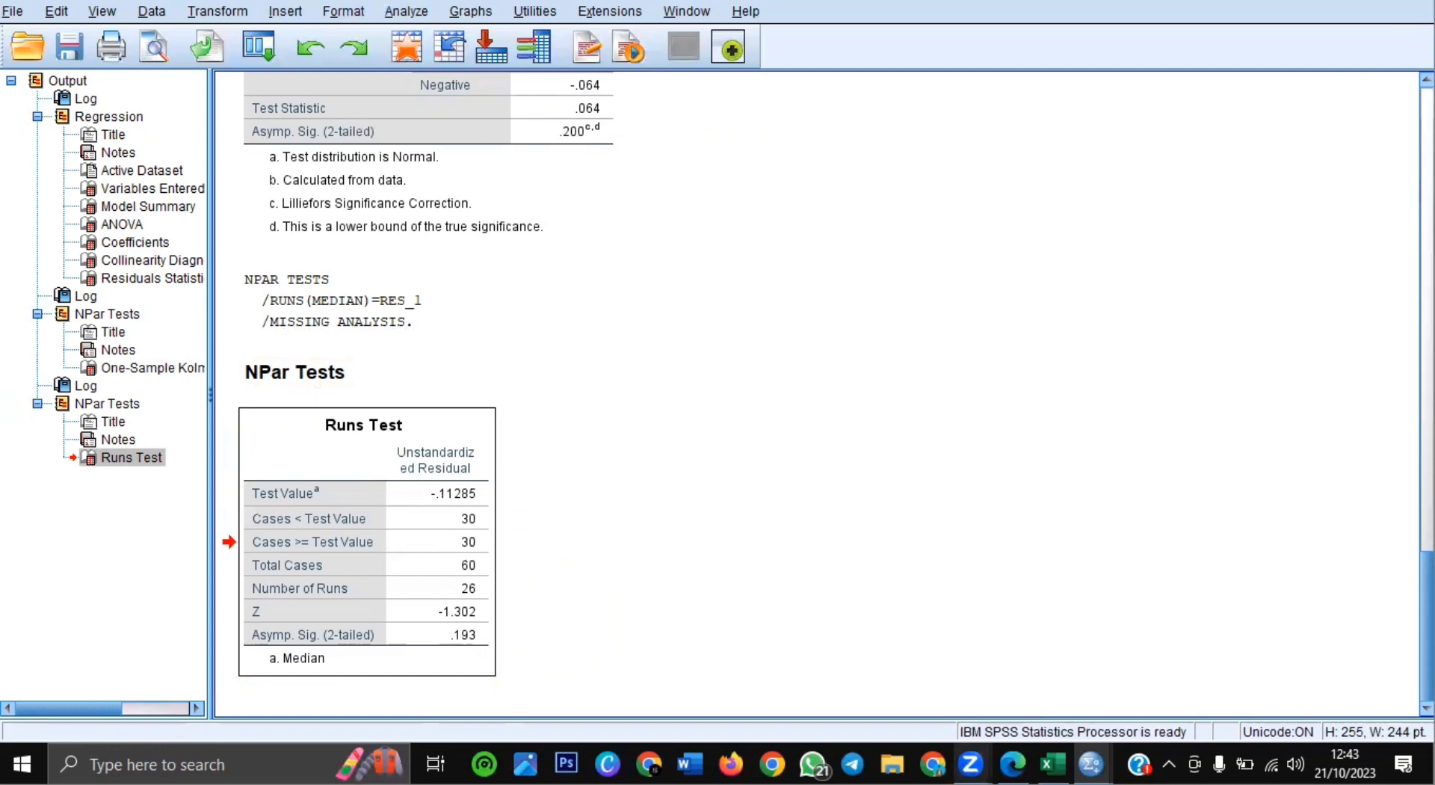
Return to the dataset and start computing a new variable with the target name LN_RES
mouse_move(1090, 763)
click(1000, 684)
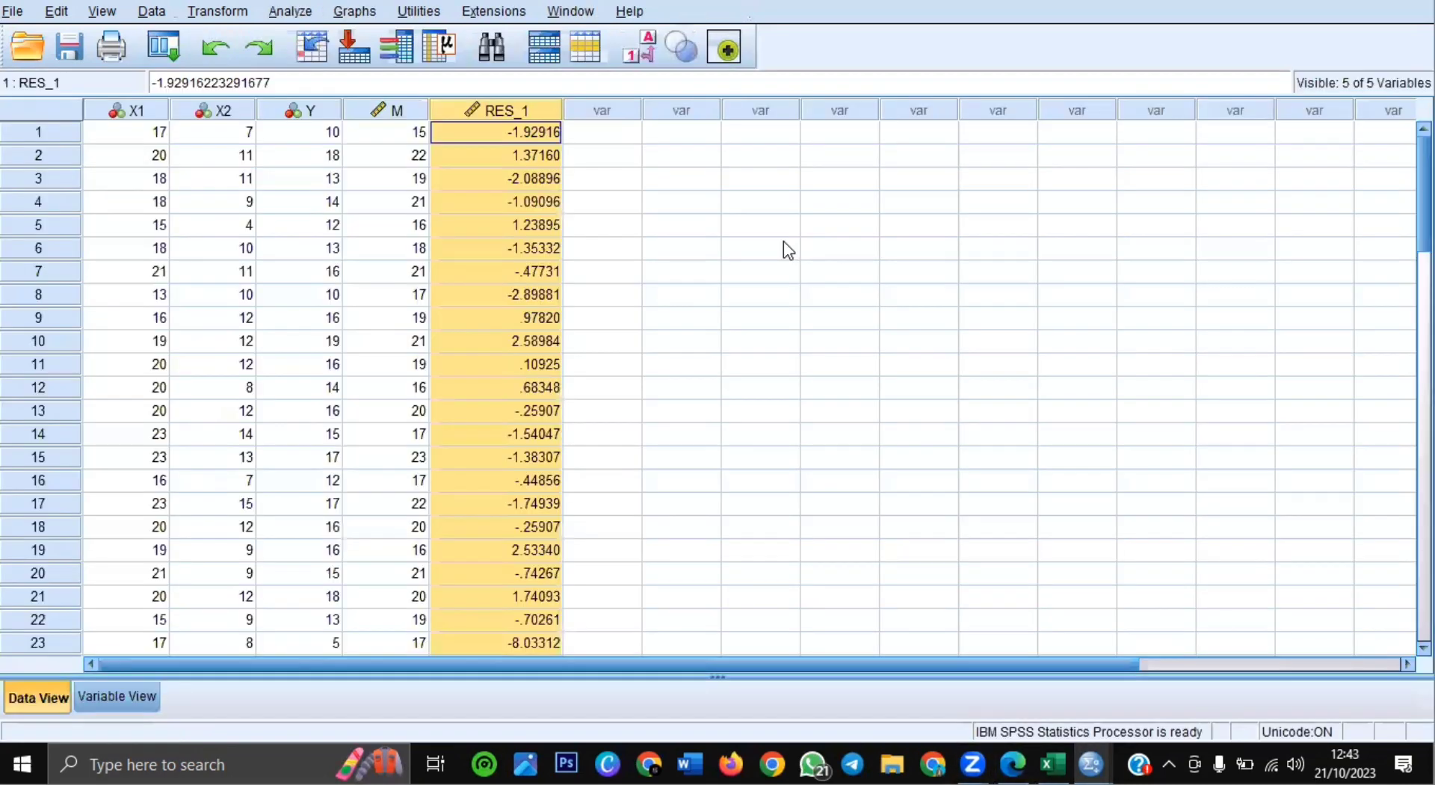
click(785, 243)
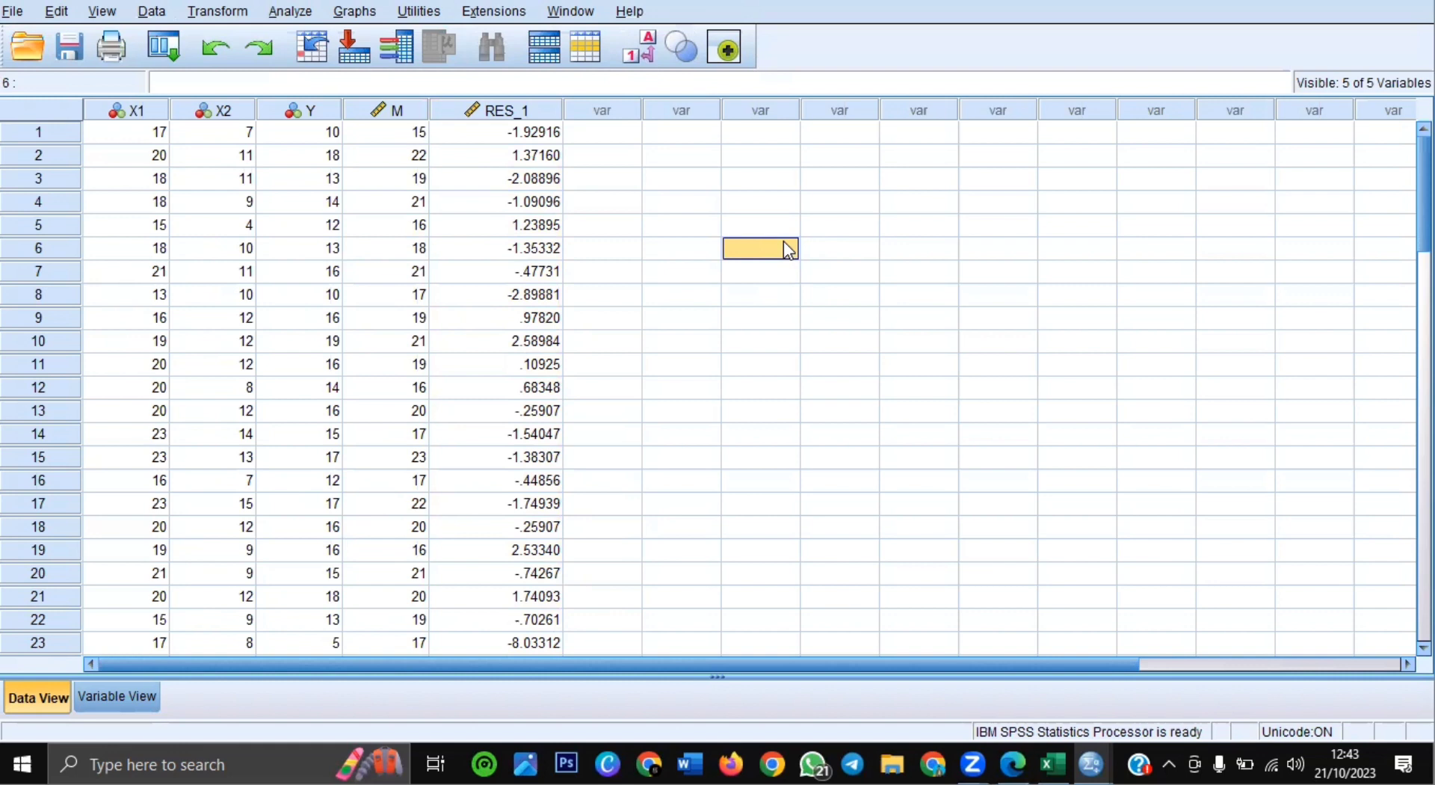
click(232, 15)
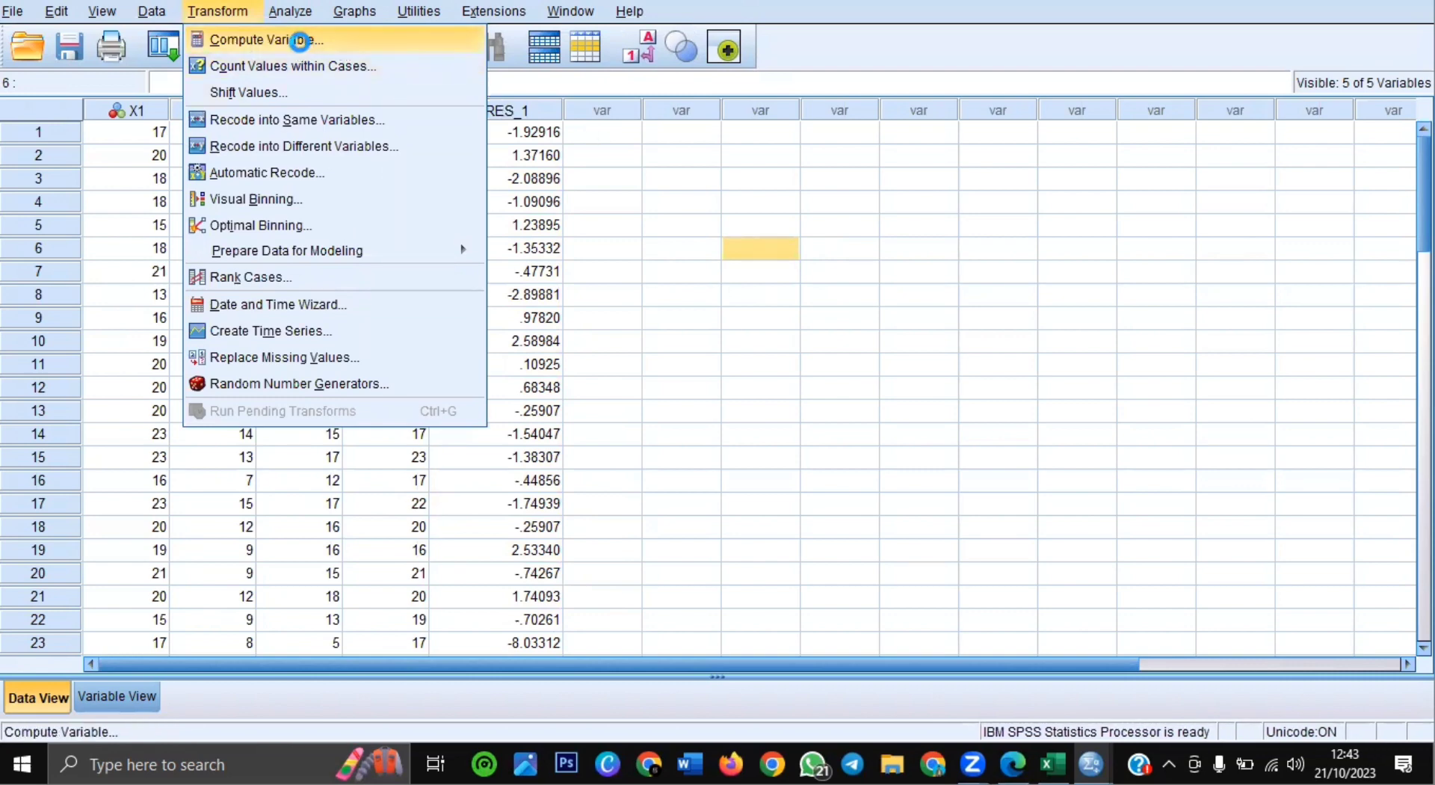
click(308, 41)
text(LN)
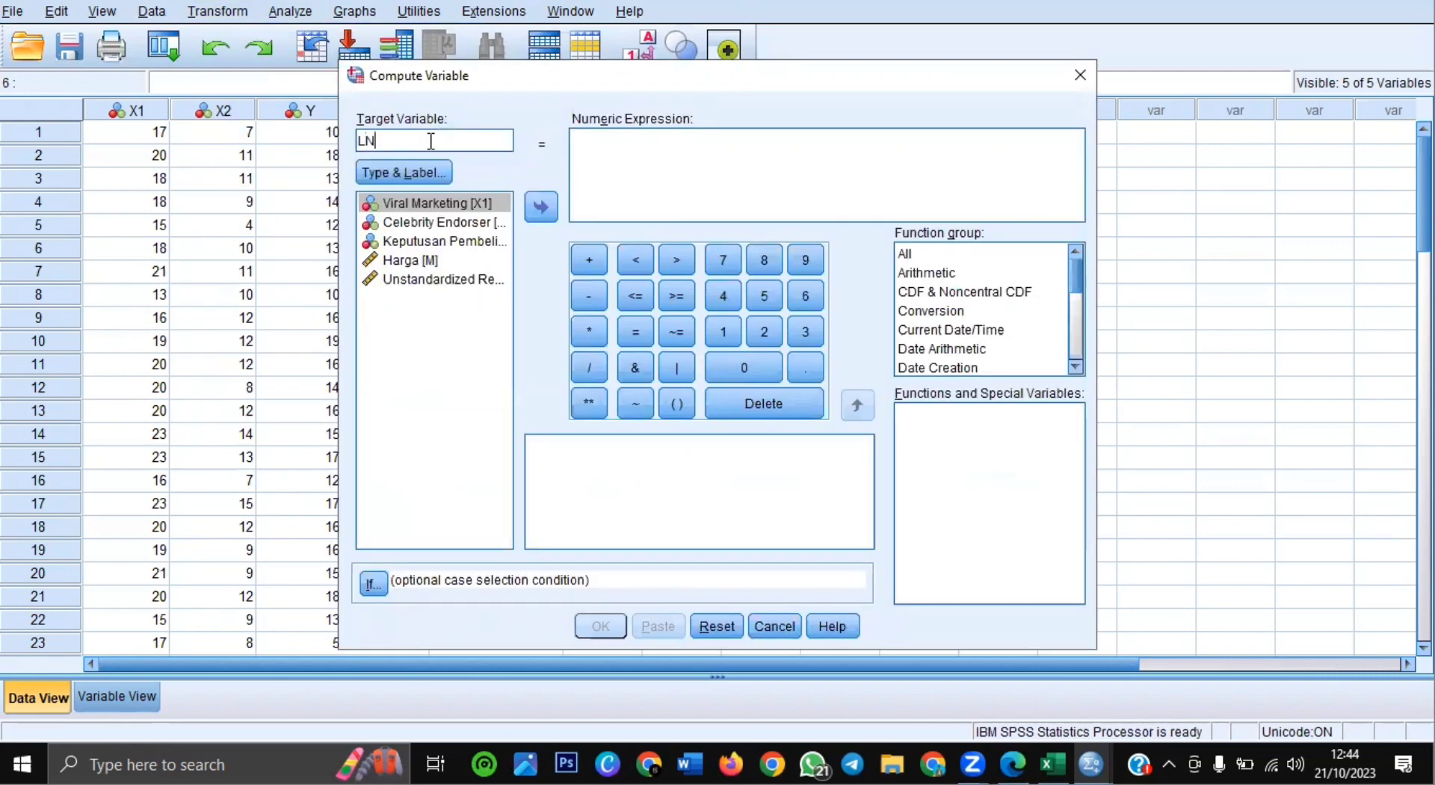
text(_RES)
Define the numeric expression as LN(RES_1 * RES_1) using the arithmetic Ln function and compute the variable
click(634, 156)
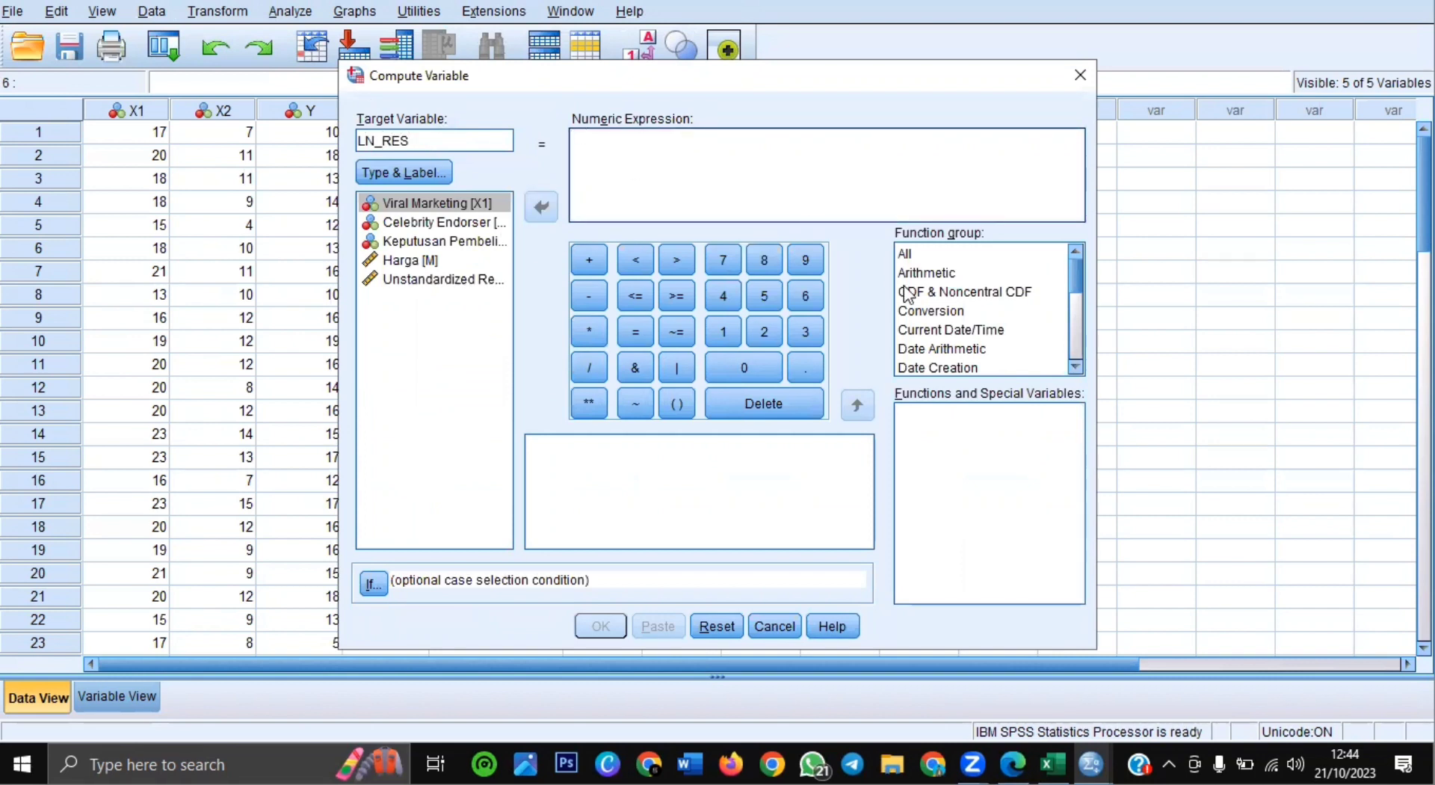
click(940, 275)
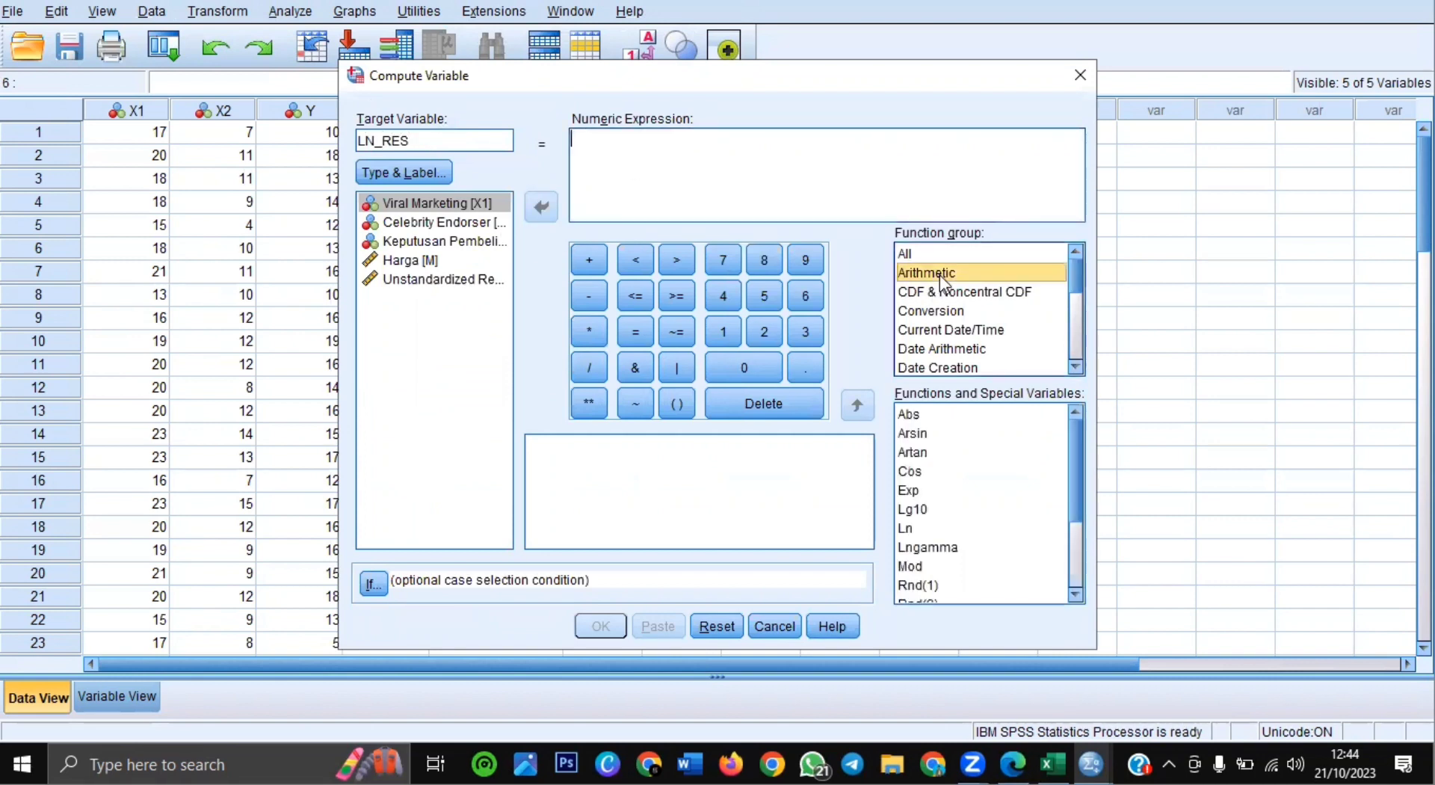
click(913, 527)
double_click(913, 528)
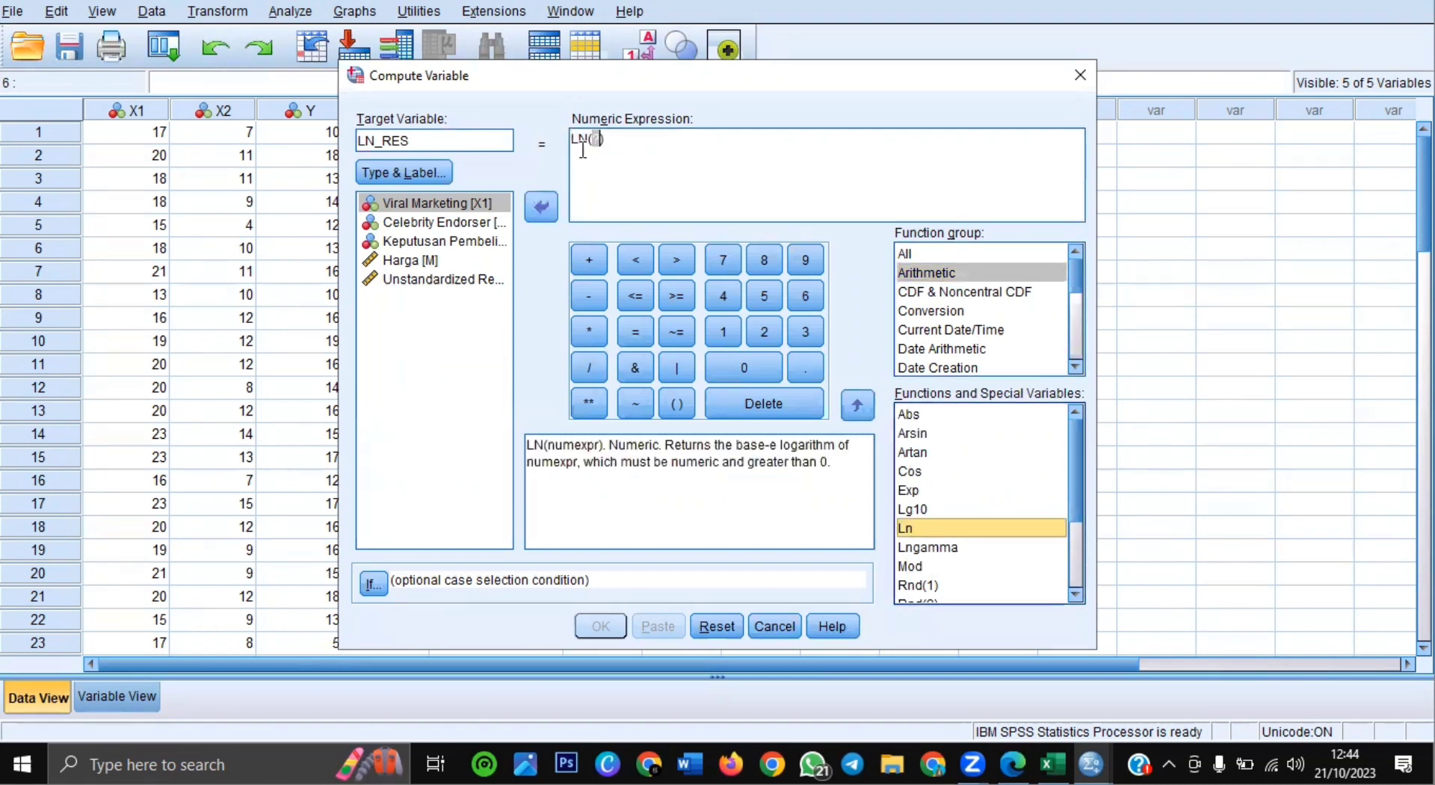
click(449, 282)
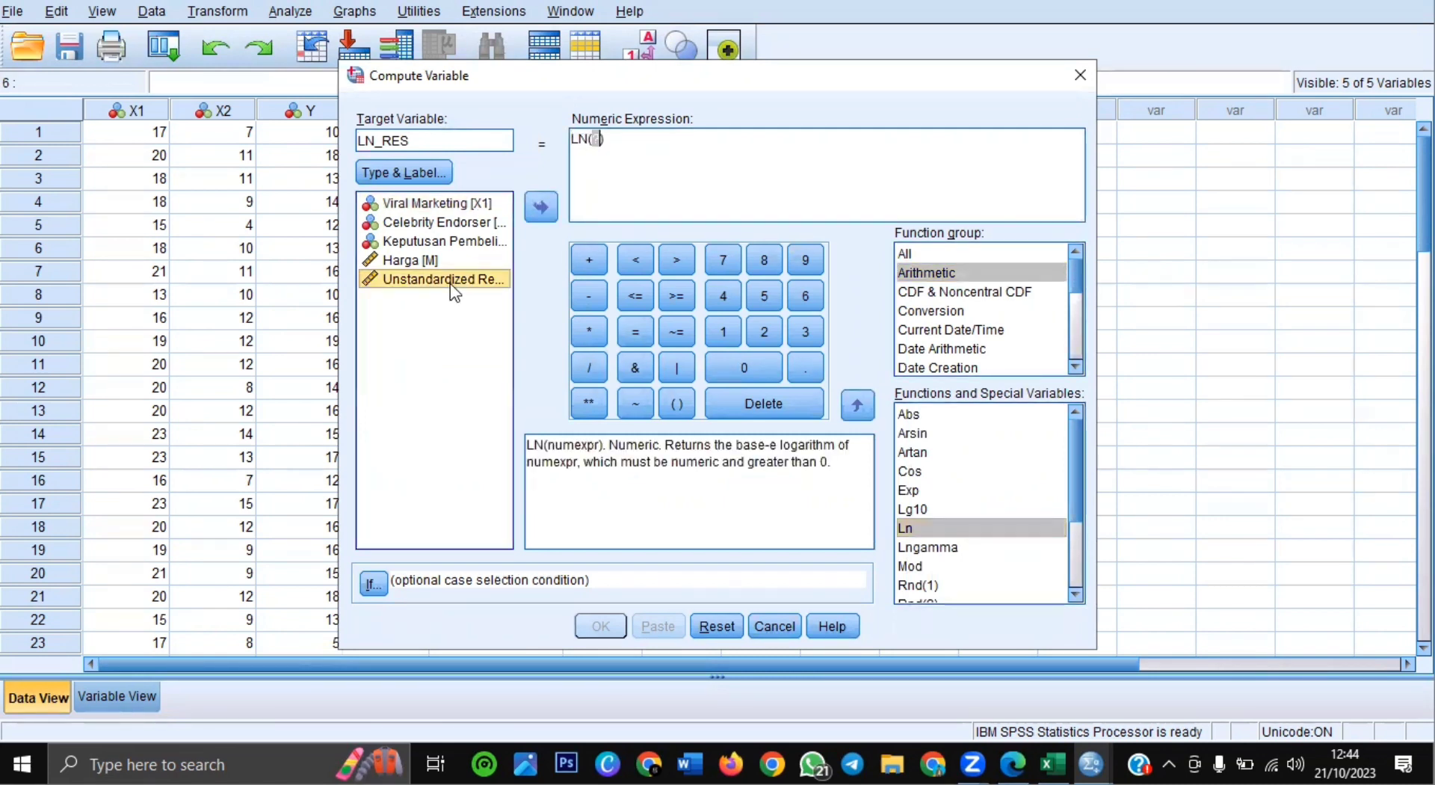
click(541, 210)
click(588, 331)
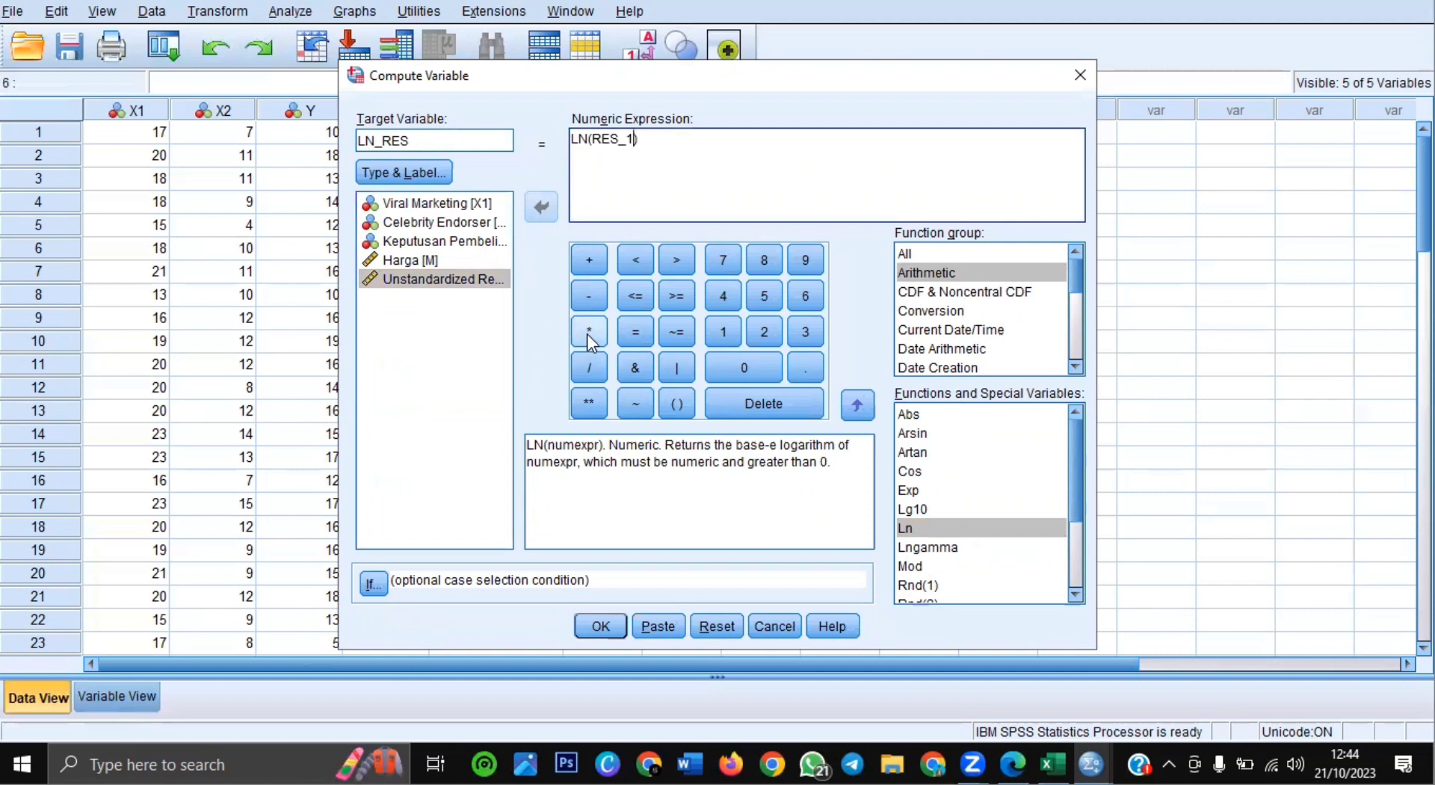
click(446, 278)
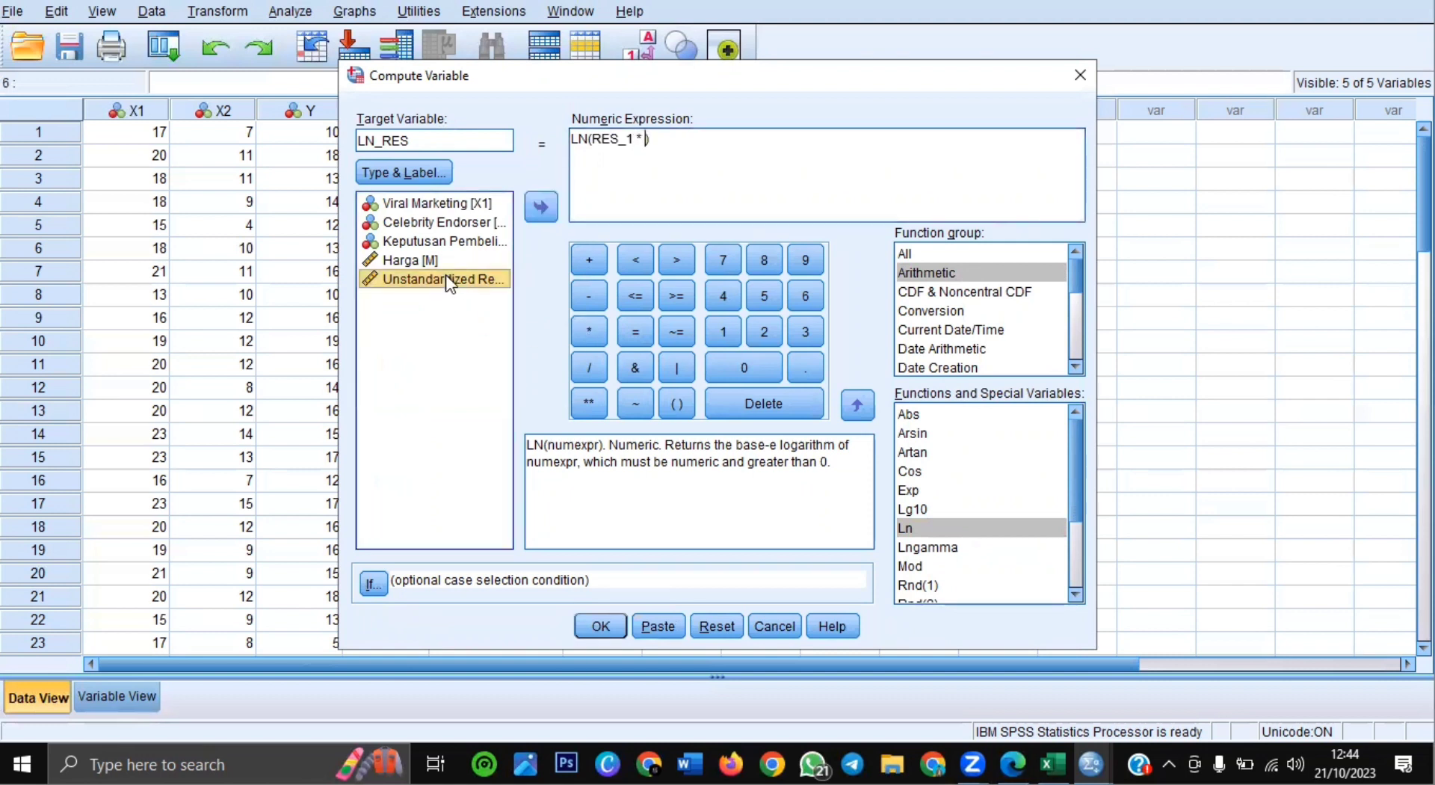
click(540, 207)
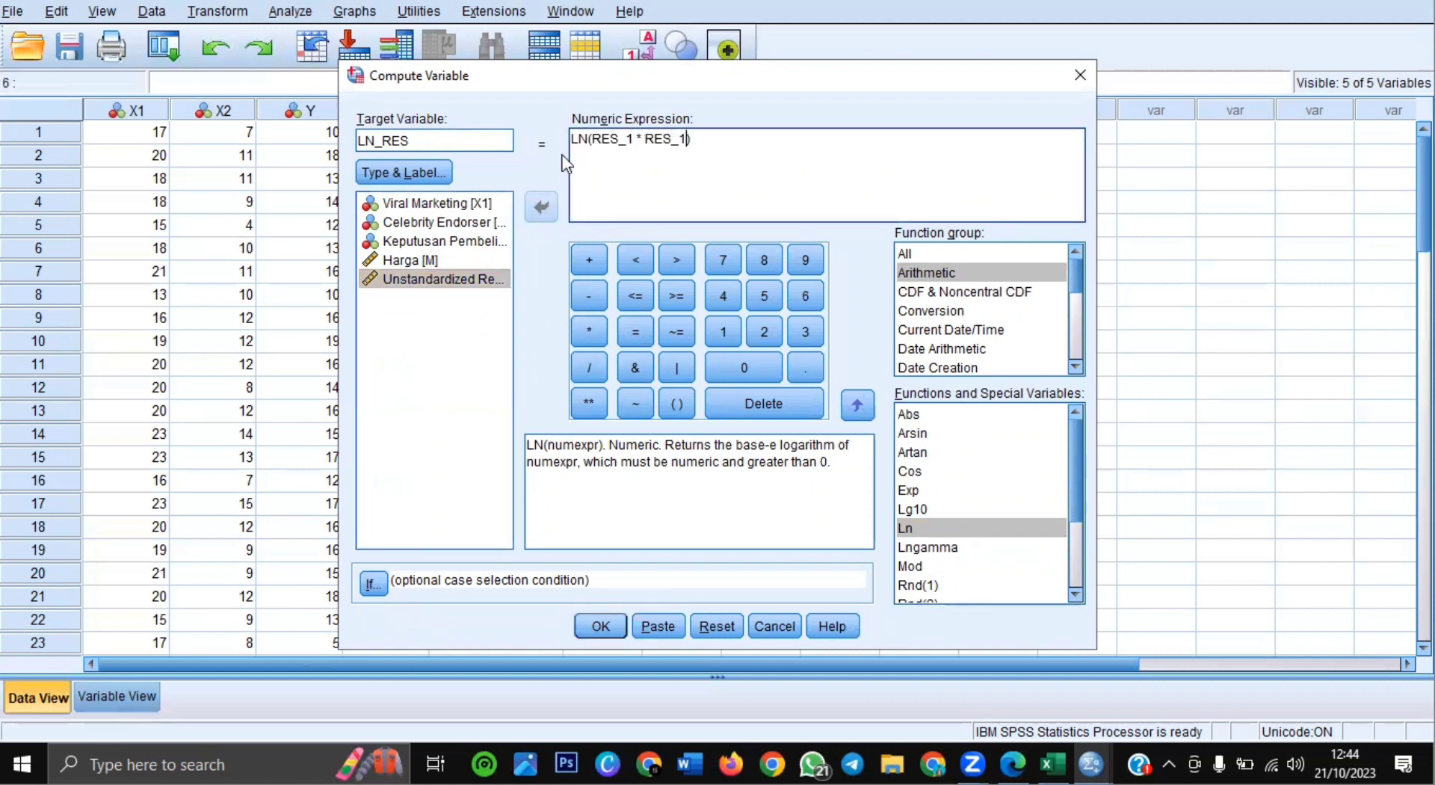
click(601, 625)
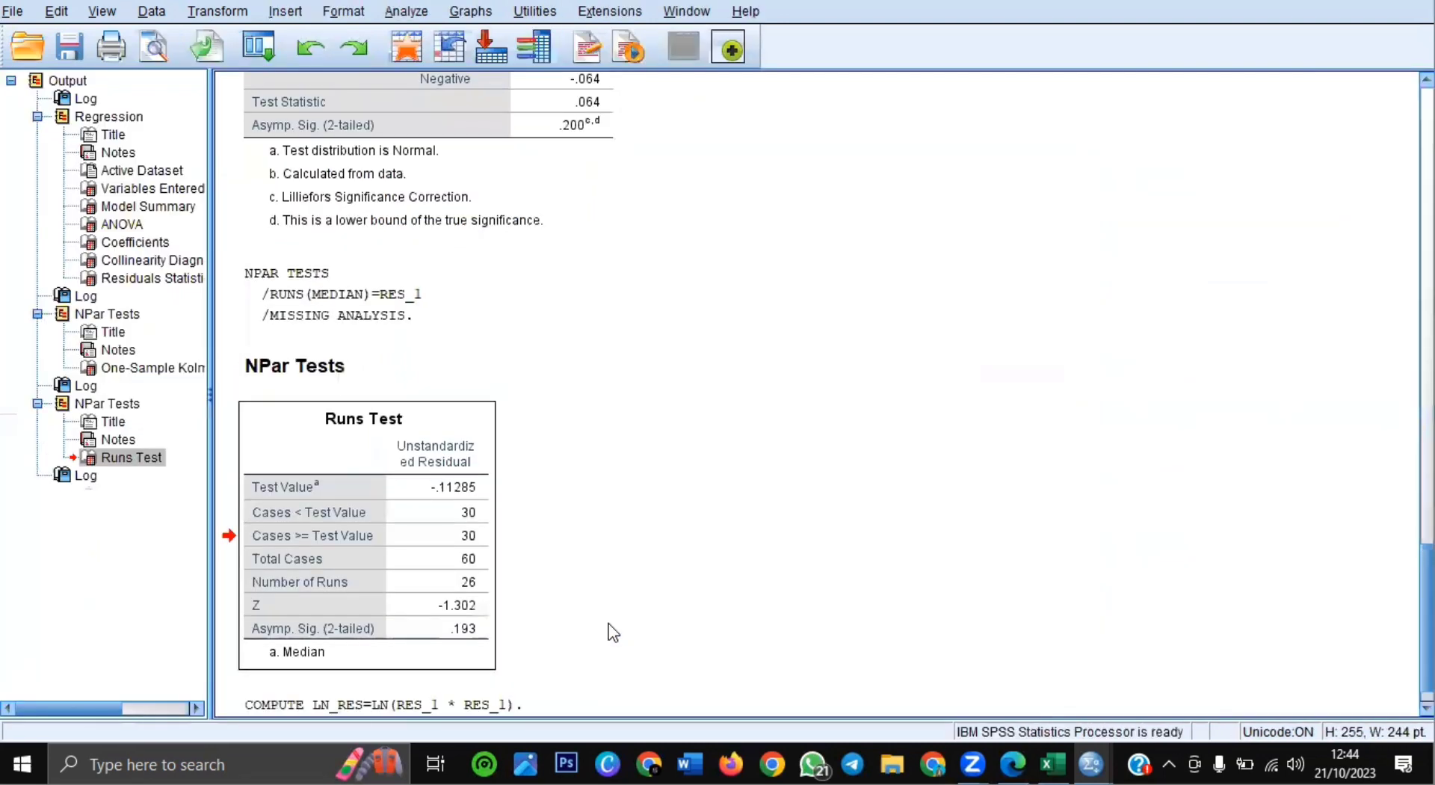
Return to the dataset, reset the linear regression setup and assign LN_RES as the dependent variable
click(1046, 729)
click(755, 135)
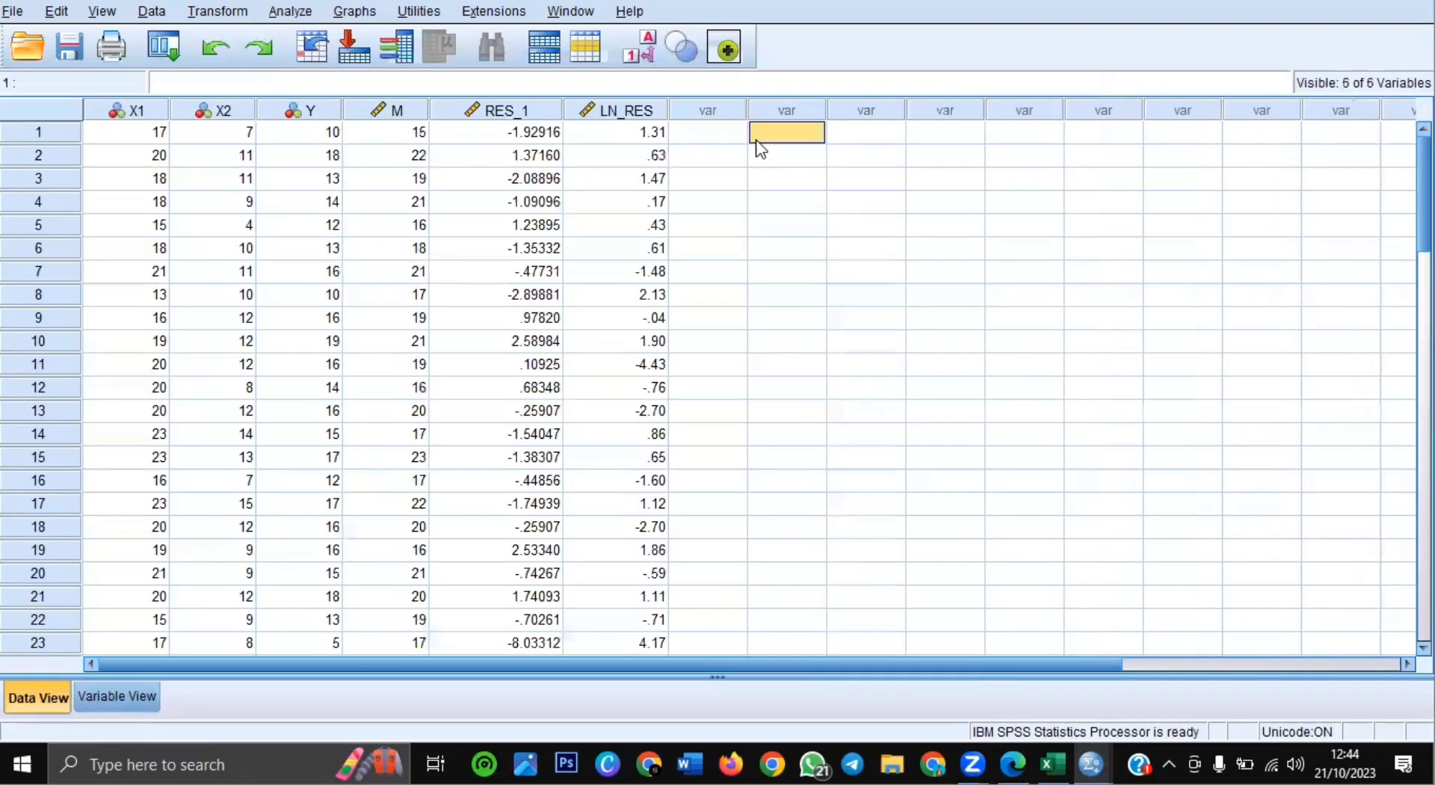
click(629, 110)
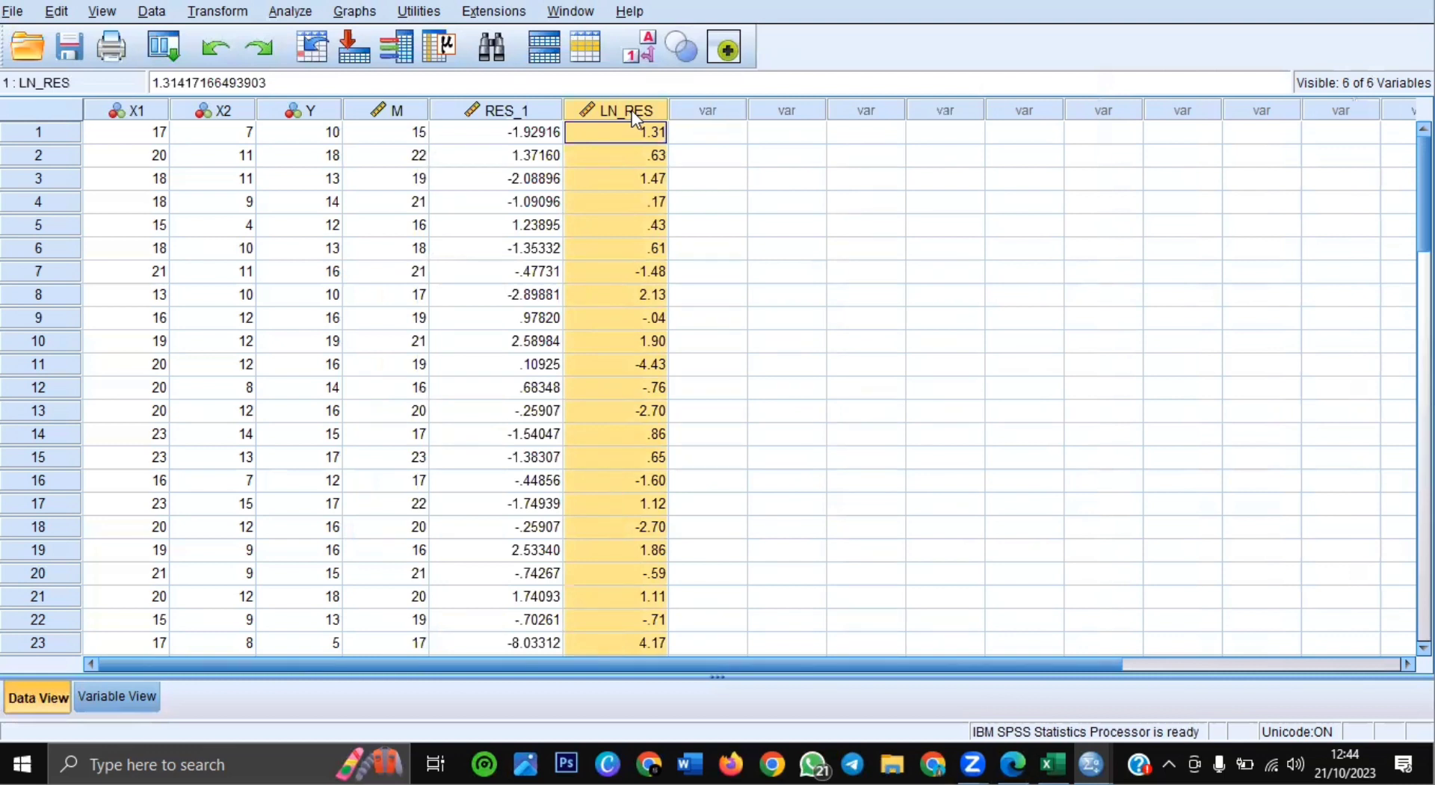
click(295, 14)
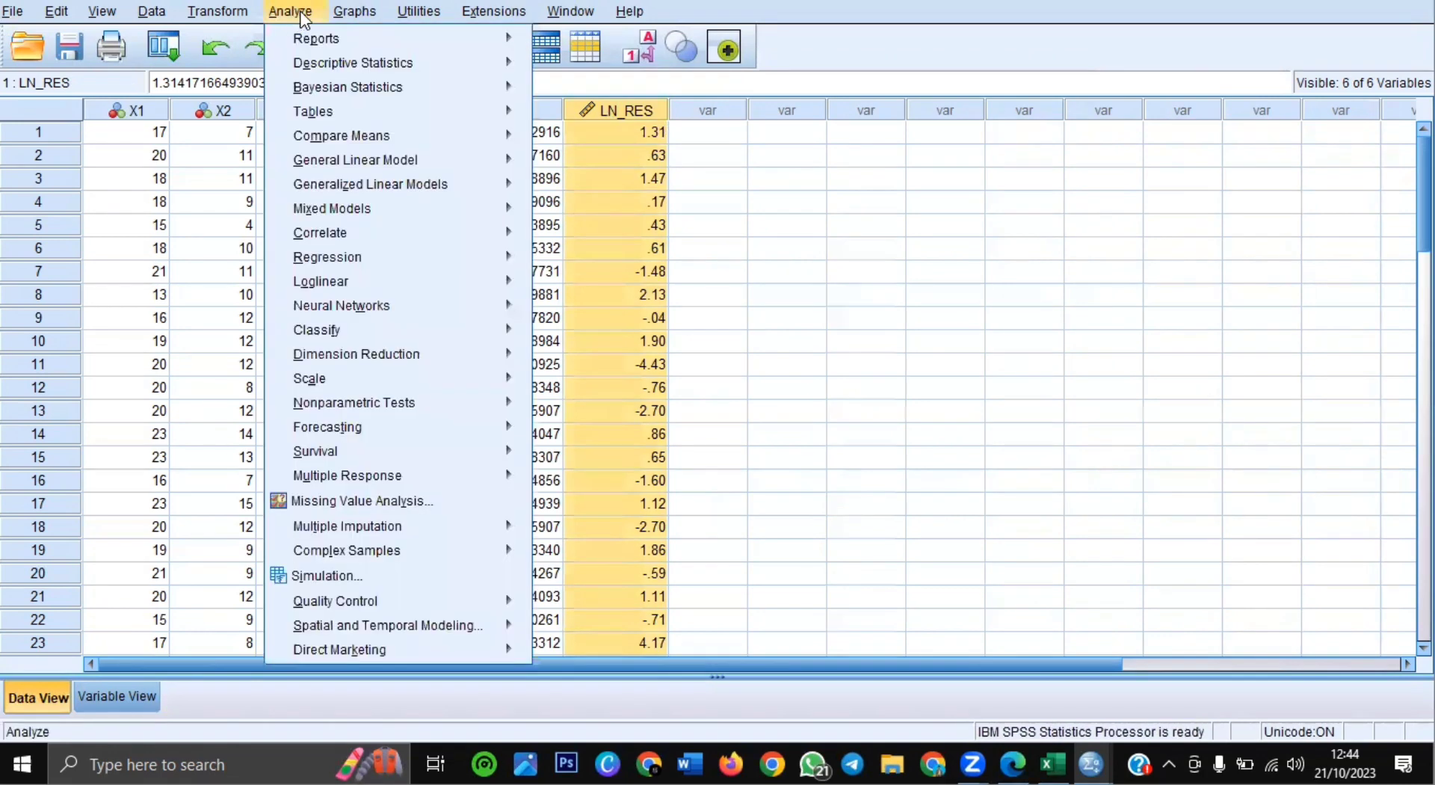
mouse_move(460, 263)
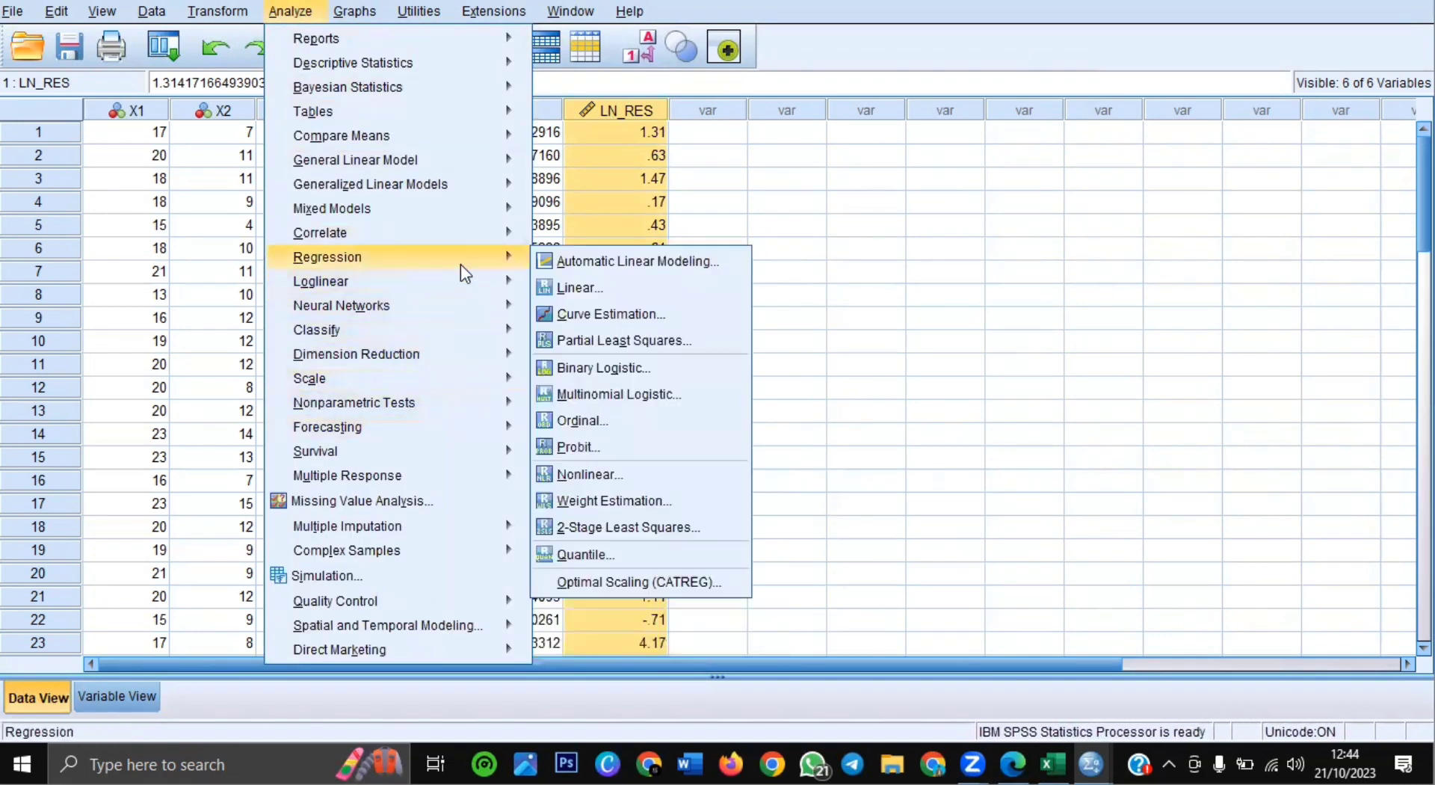
click(579, 286)
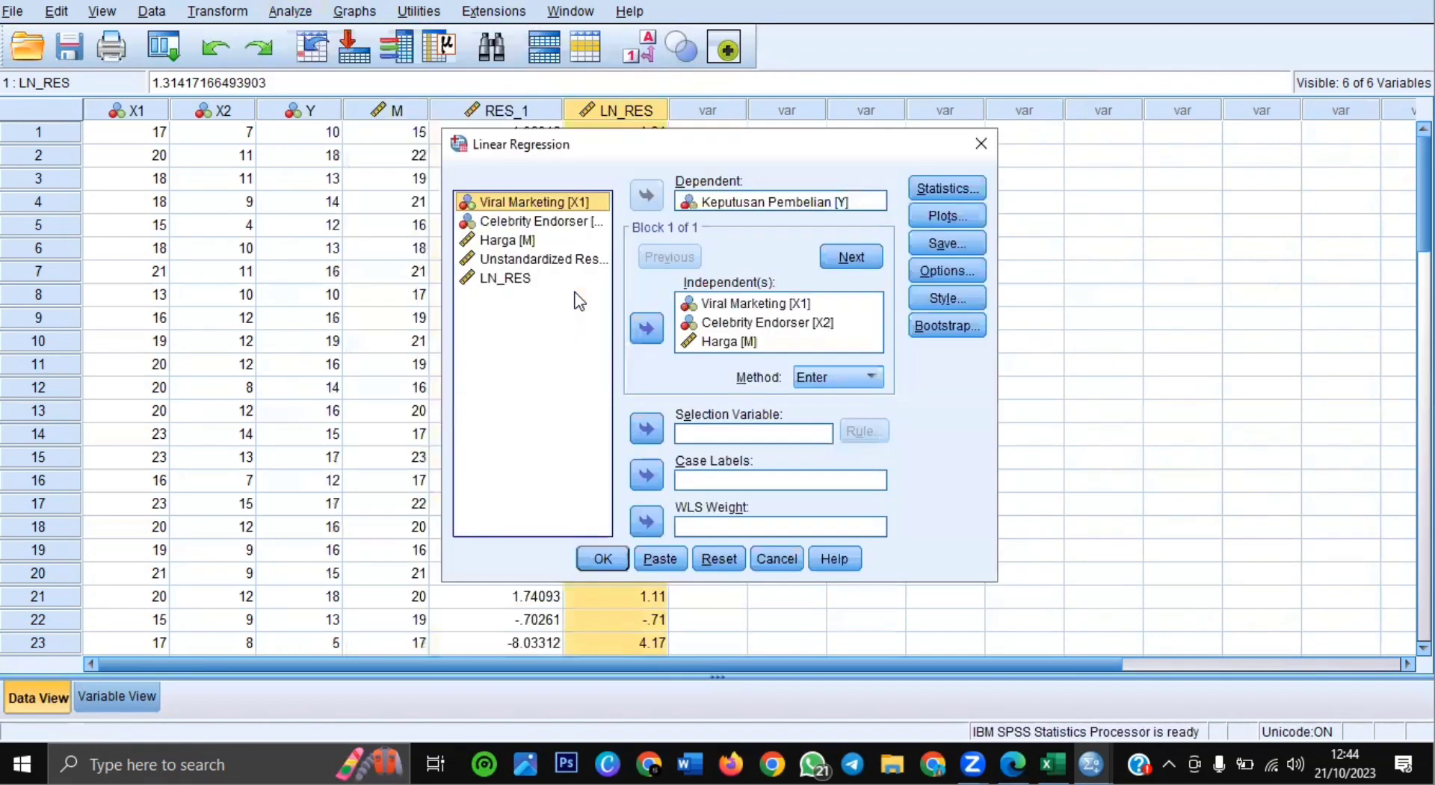
click(732, 562)
click(514, 299)
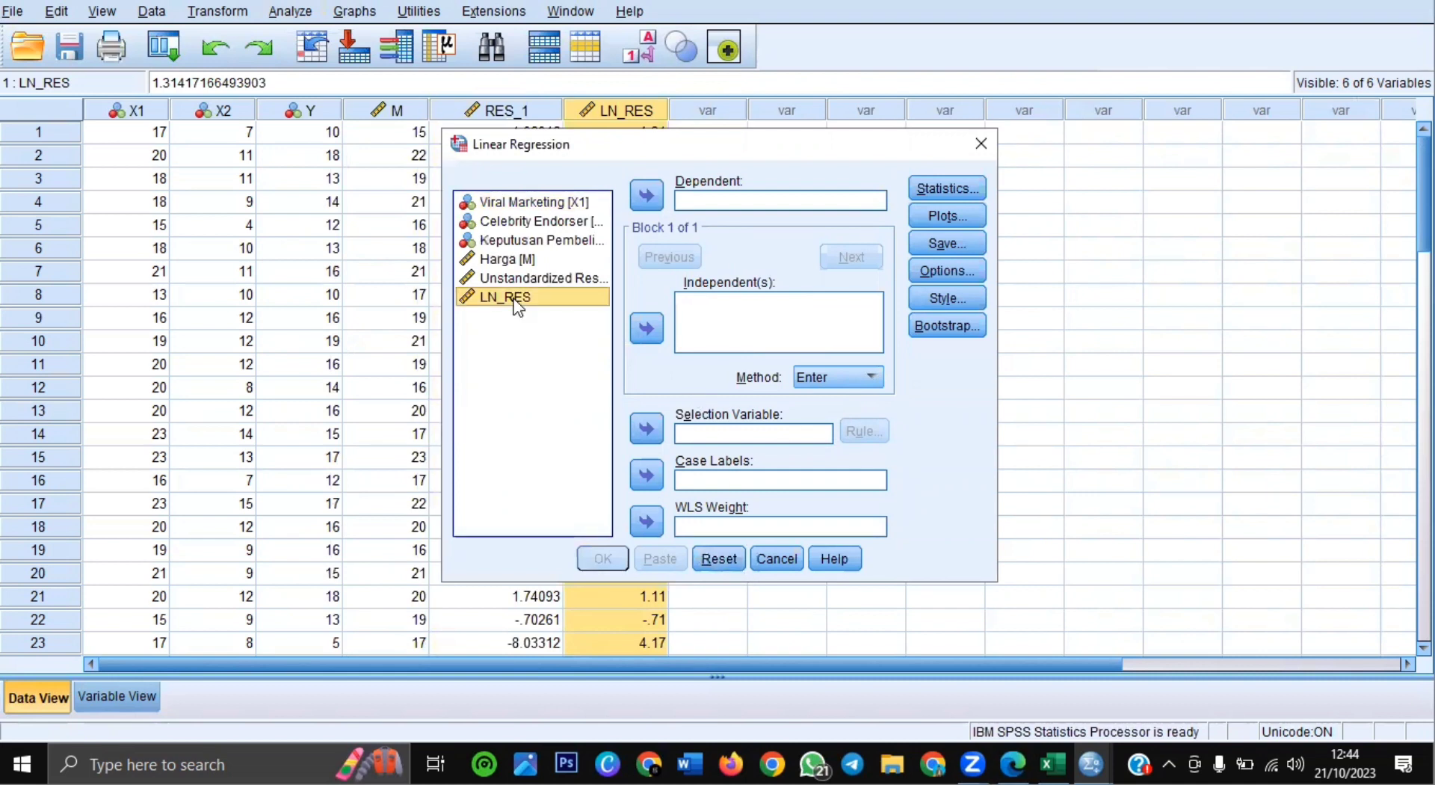
click(647, 197)
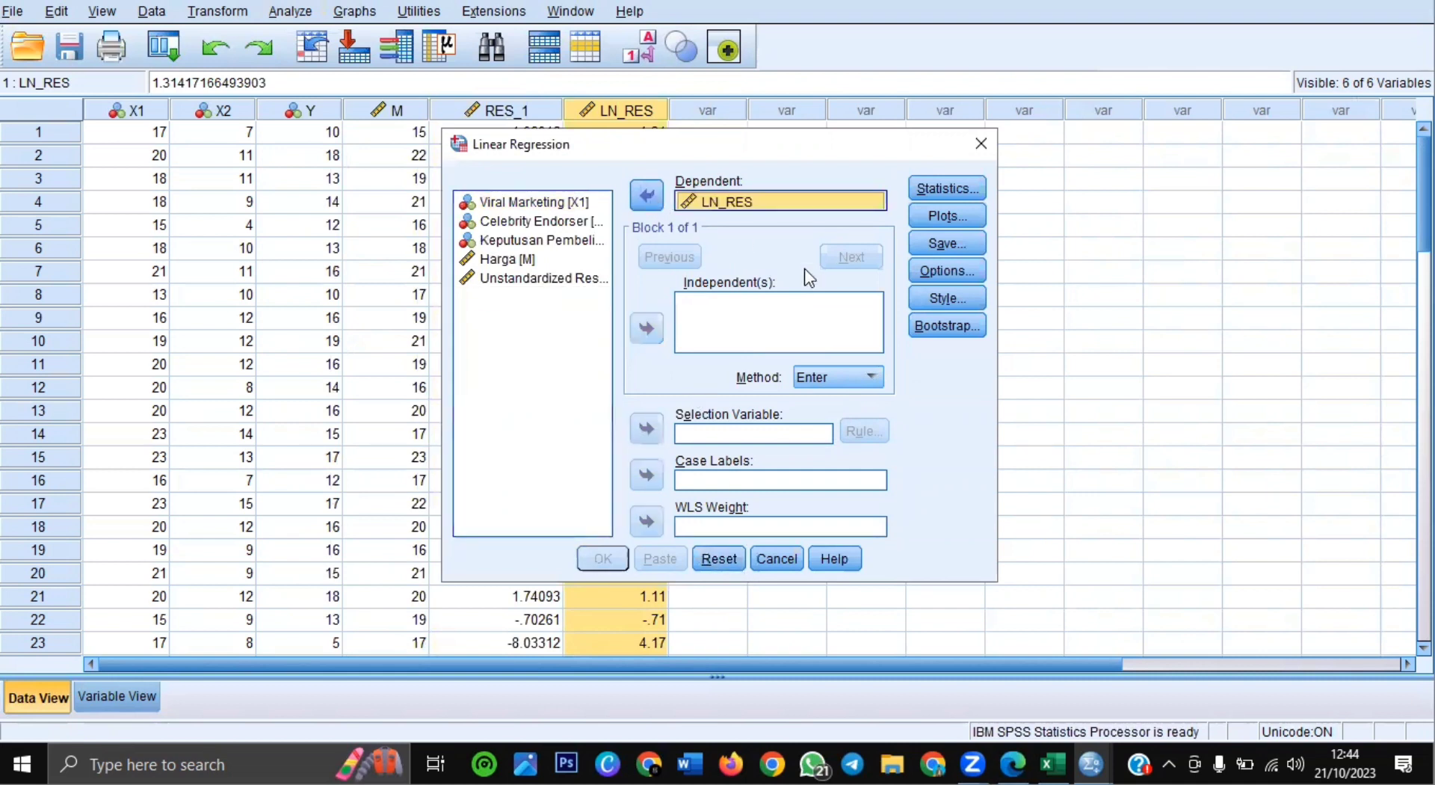
Assign Viral Marketing [X1], Celebrity Endorser [X2] and Harga [M] as the independent variables of the LN_RES regression
click(556, 208)
ctrl+click(561, 222)
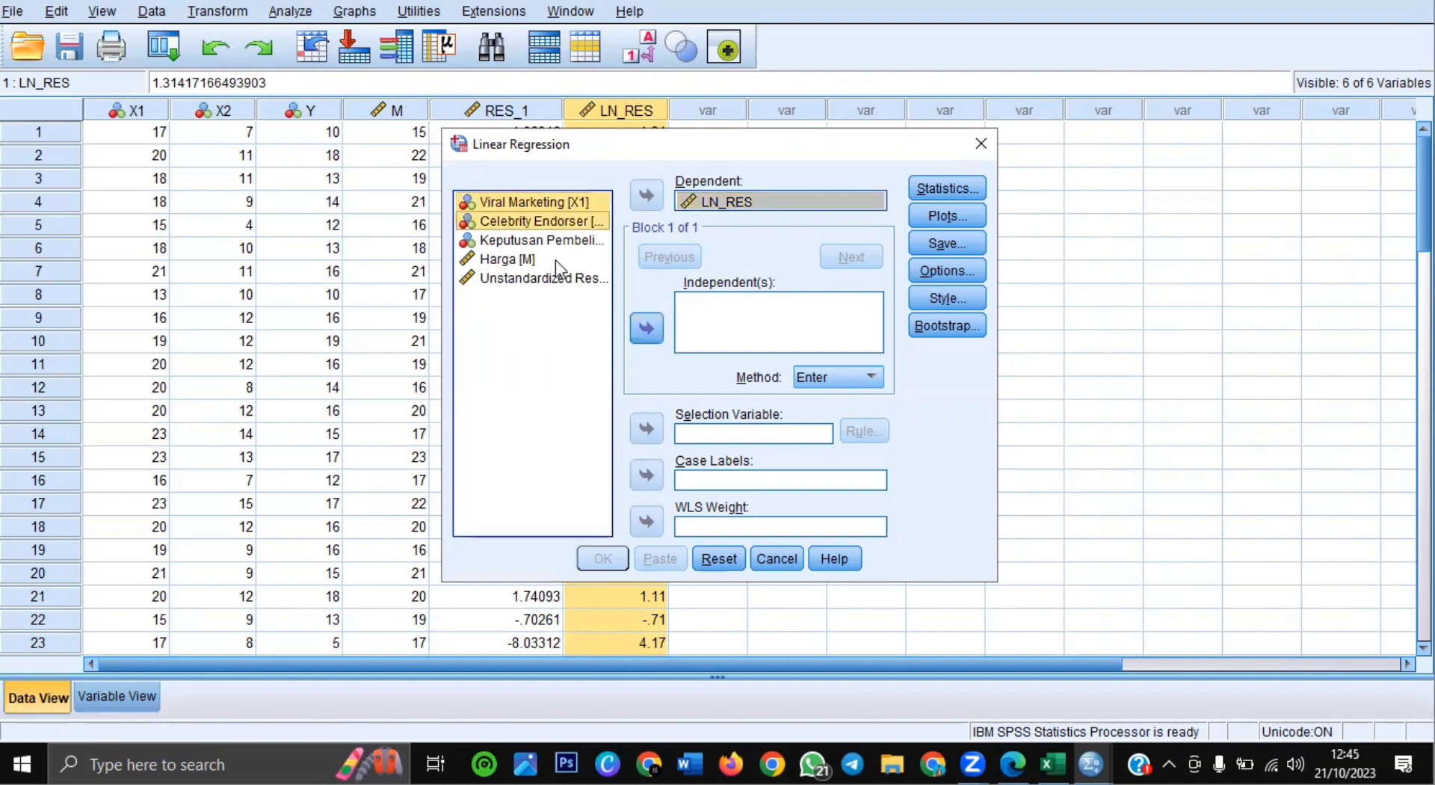
ctrl+click(519, 262)
click(640, 333)
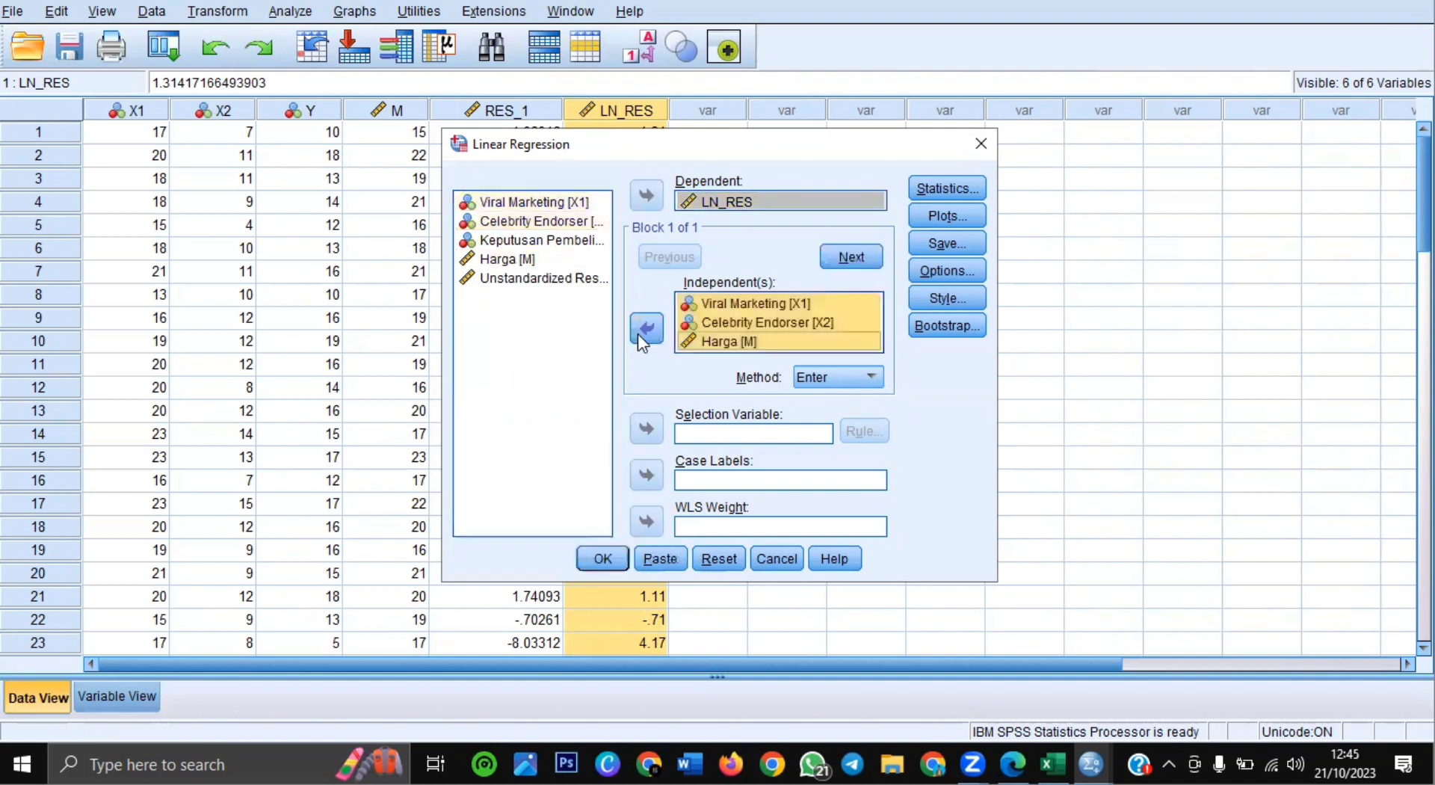
Run the linear regression on LN_RES and examine the significance values in its Coefficients table
click(602, 558)
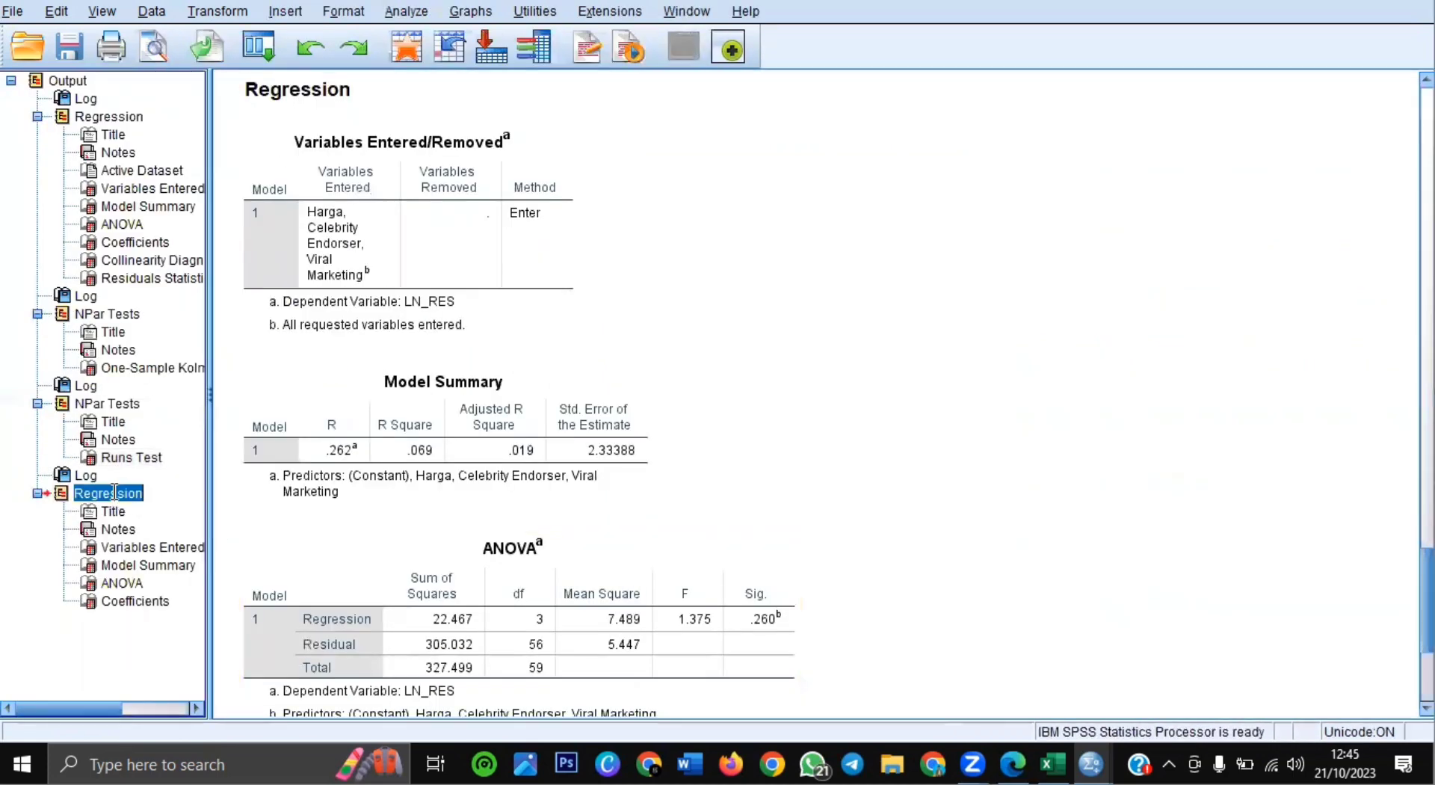
click(317, 92)
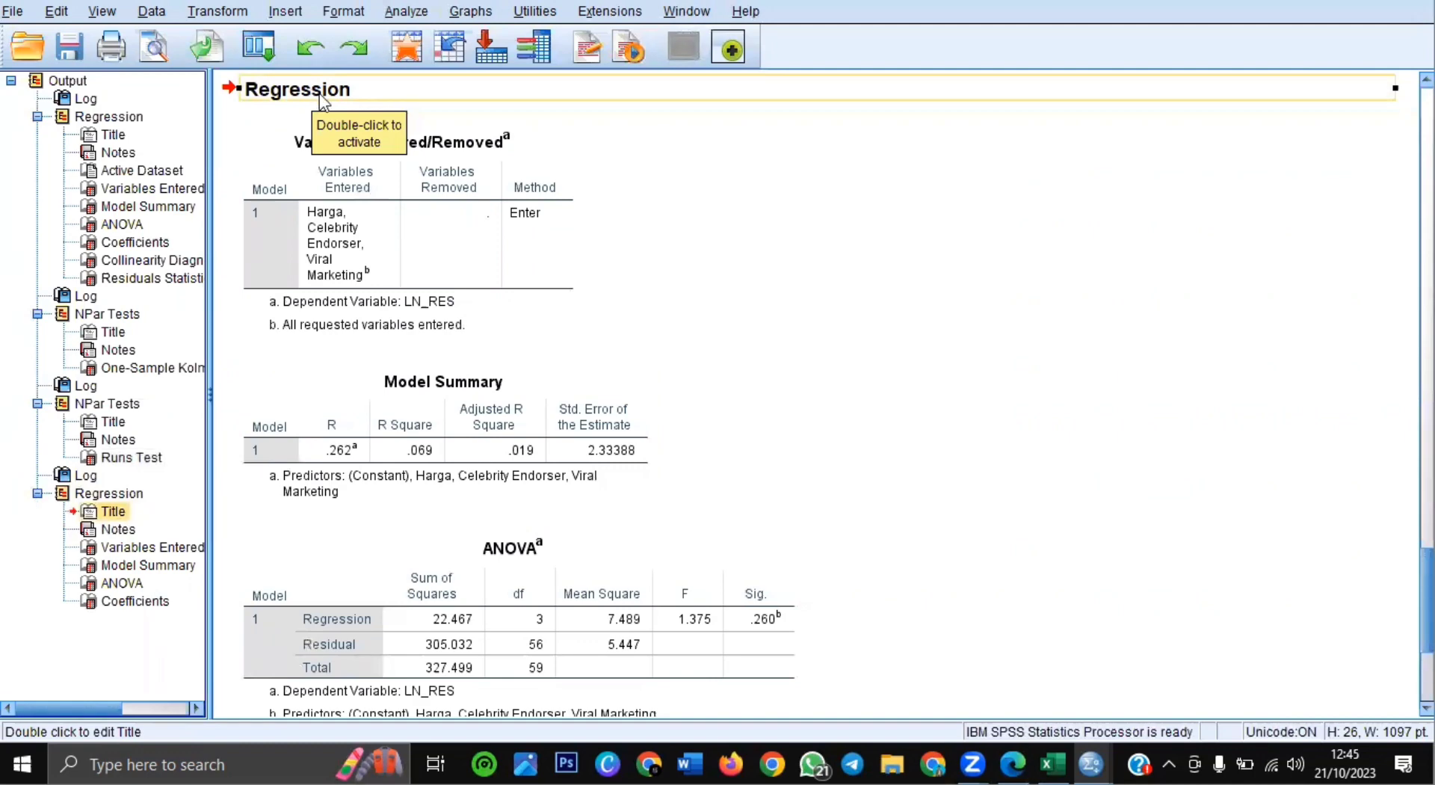
scroll(973, 239, down, 5)
click(751, 577)
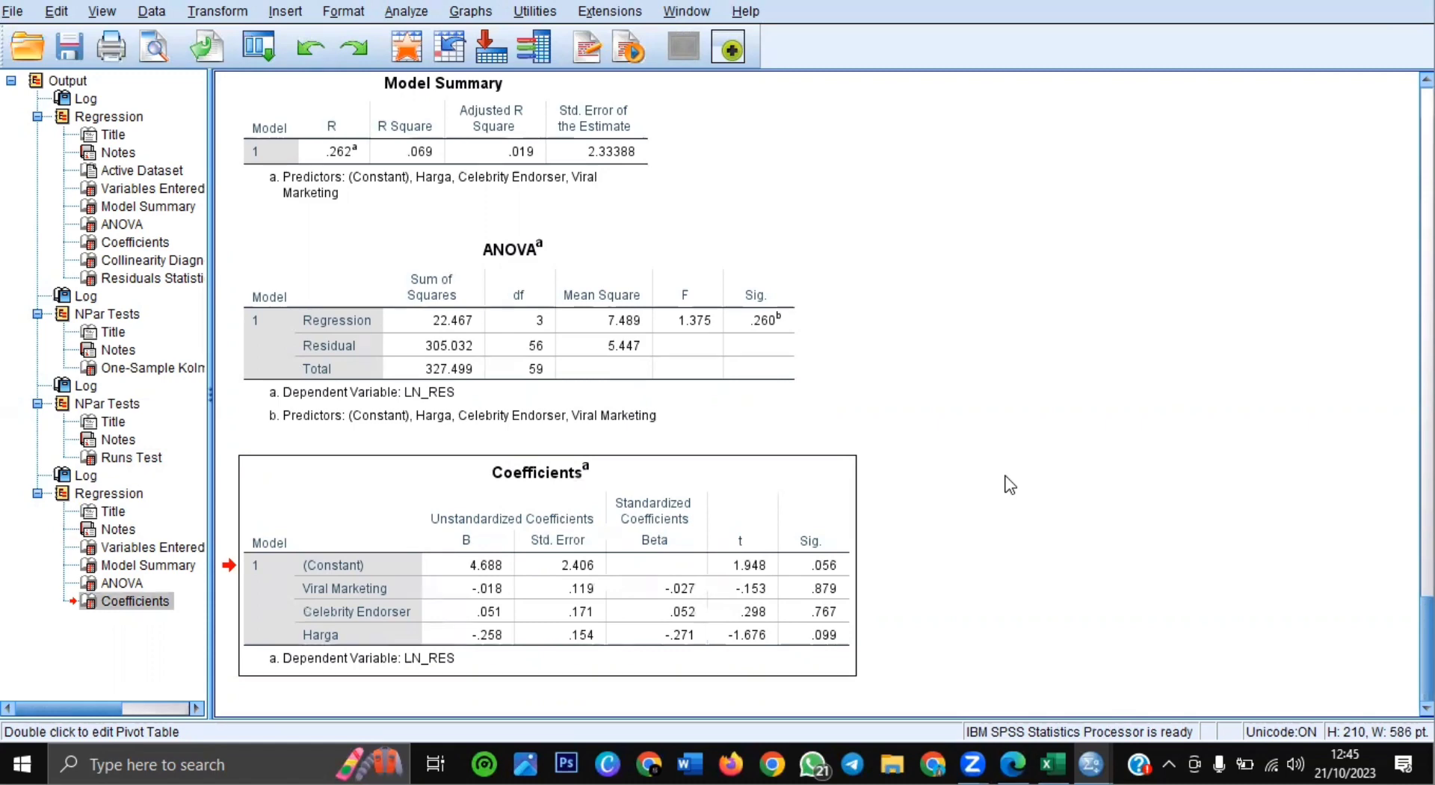
Switch to the results PDF in Edge and read the tolerance and VIF decision criteria in the Uji Multikolinearitas section
click(1012, 763)
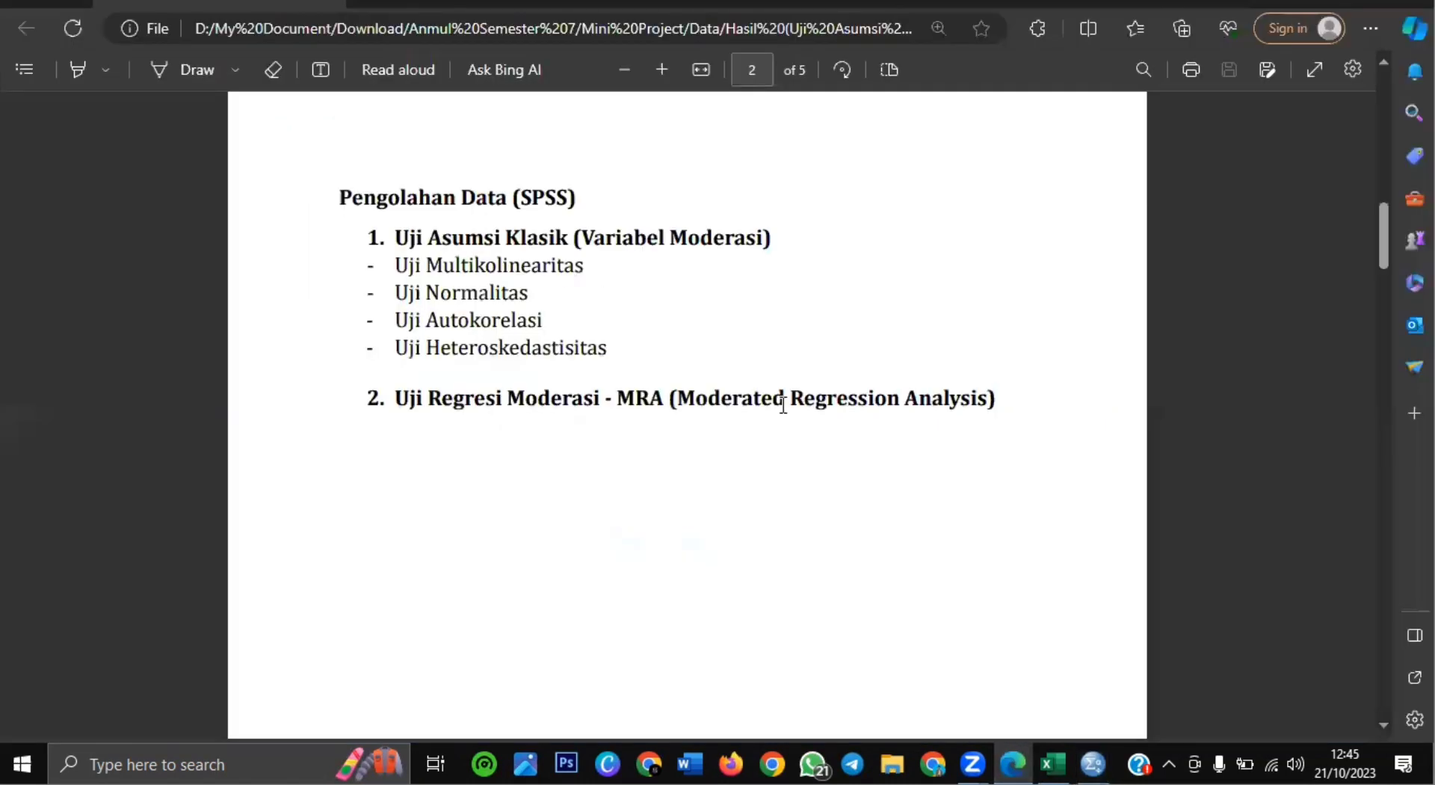
scroll(788, 403, down, 10)
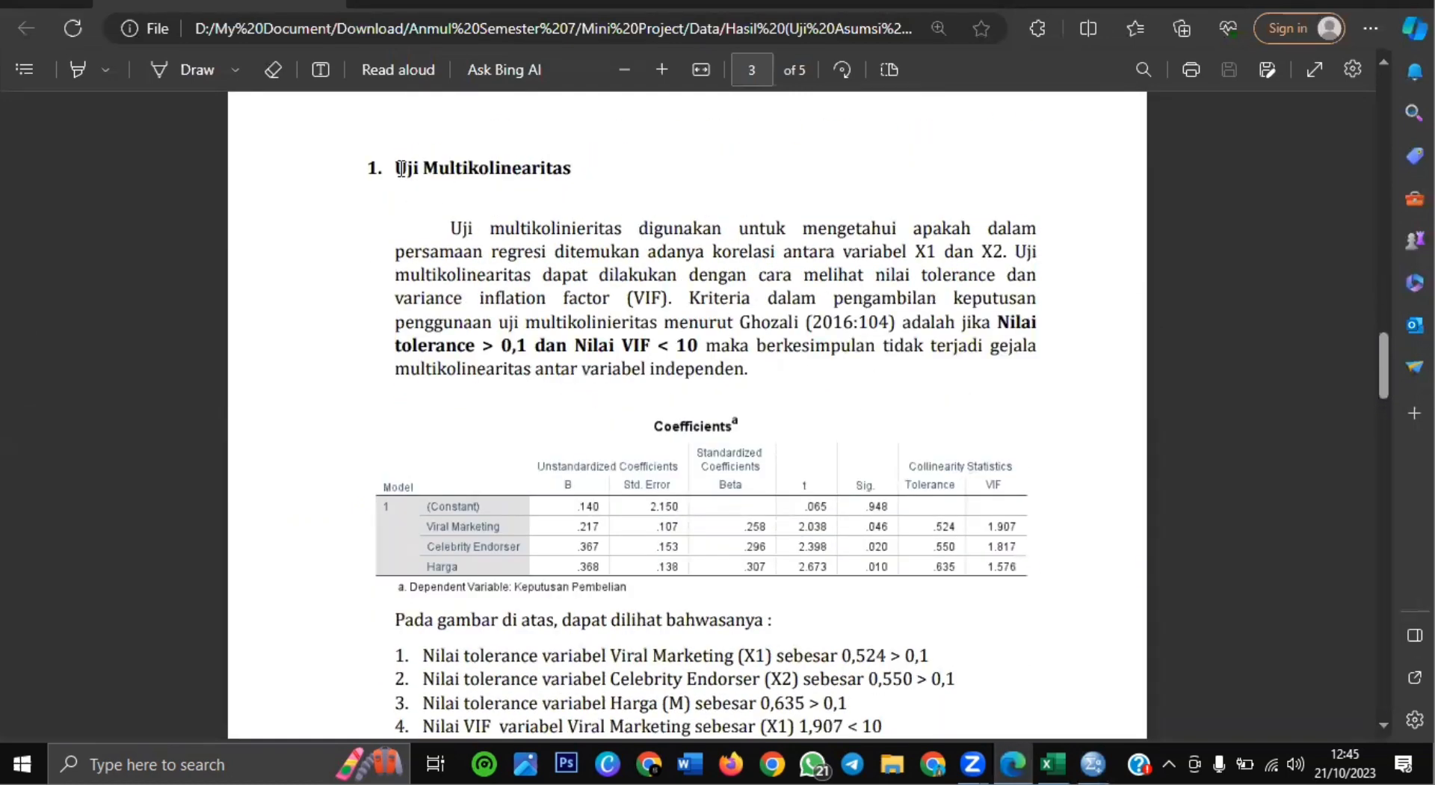
scroll(785, 448, down, 1)
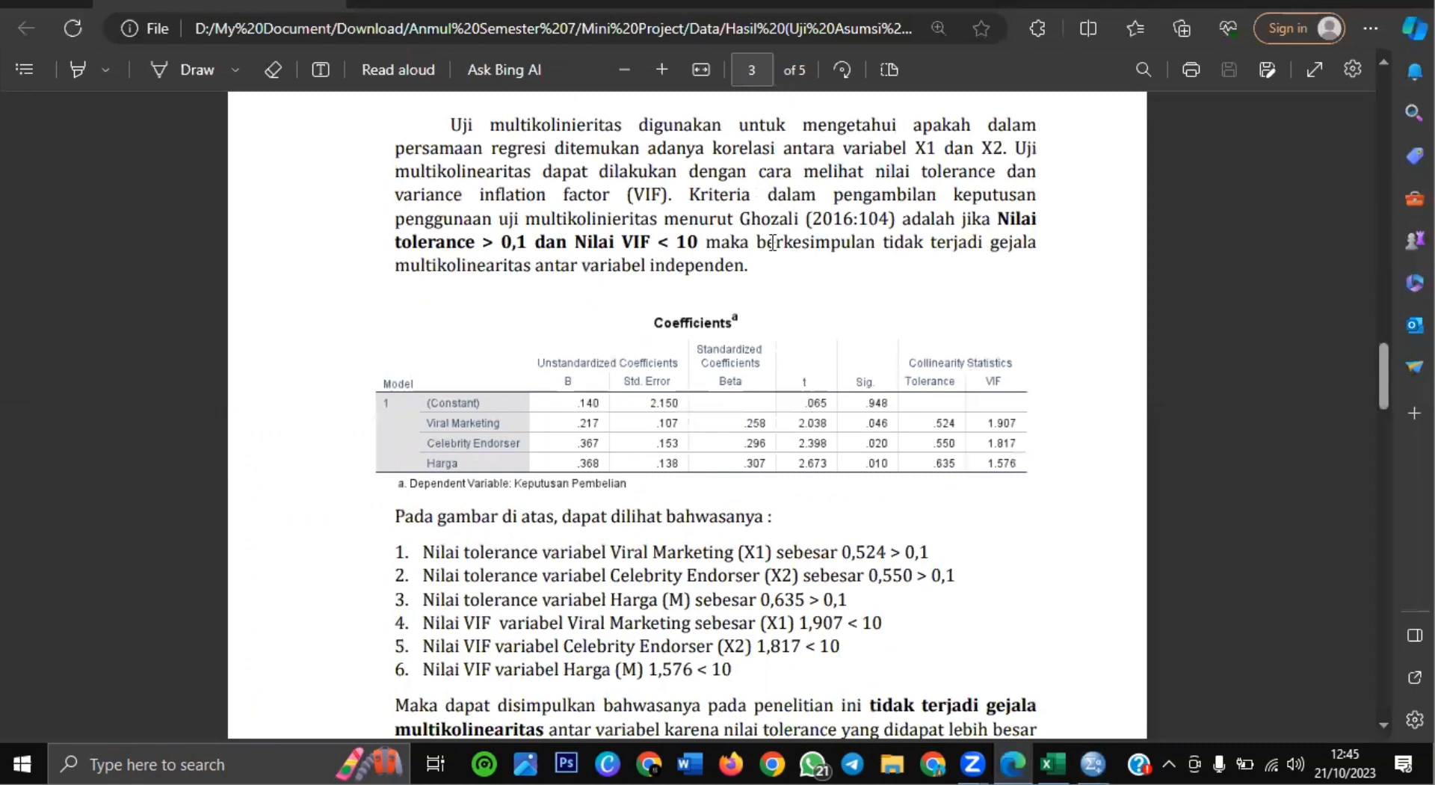
scroll(594, 241, up, 1)
drag(516, 322, 659, 326)
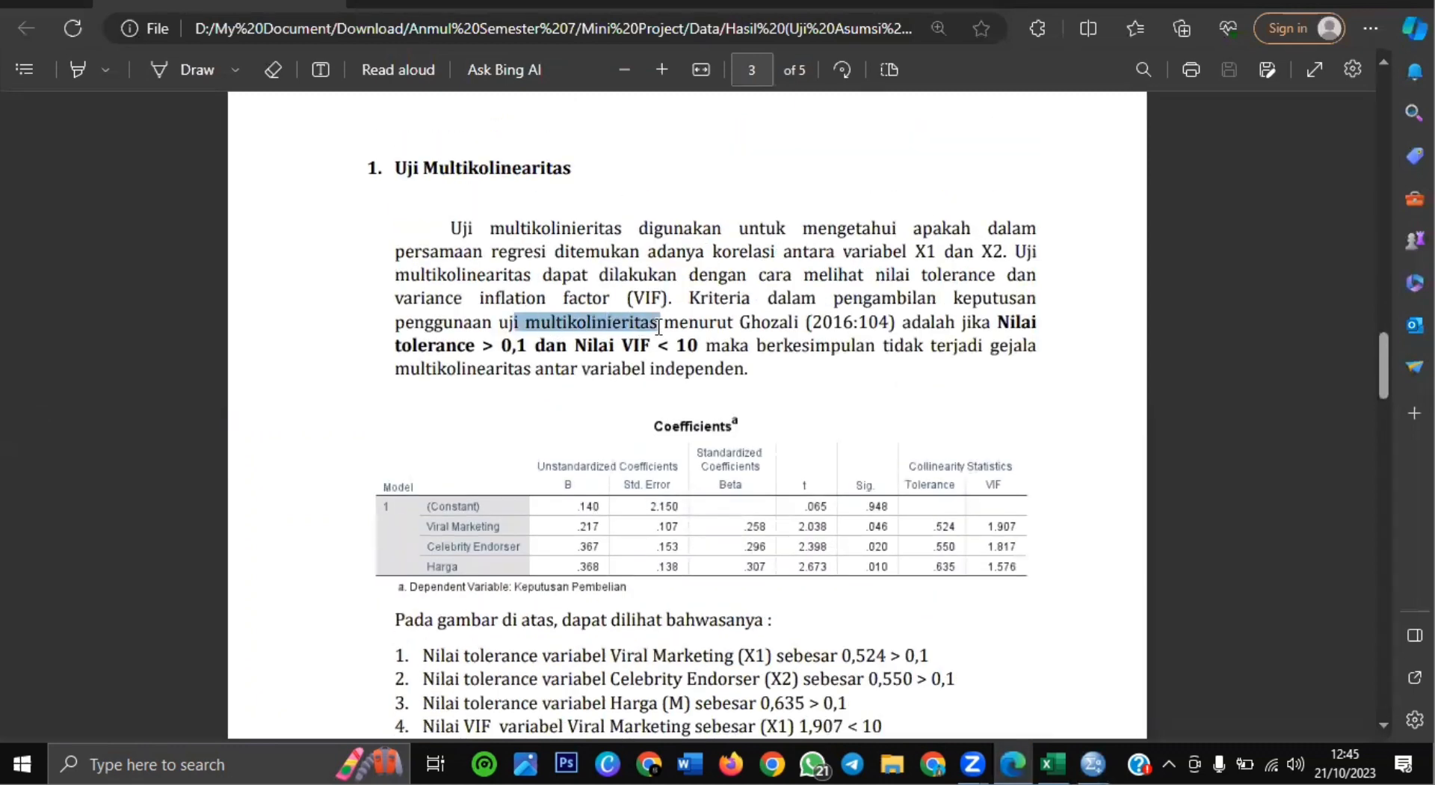
drag(972, 323, 1057, 333)
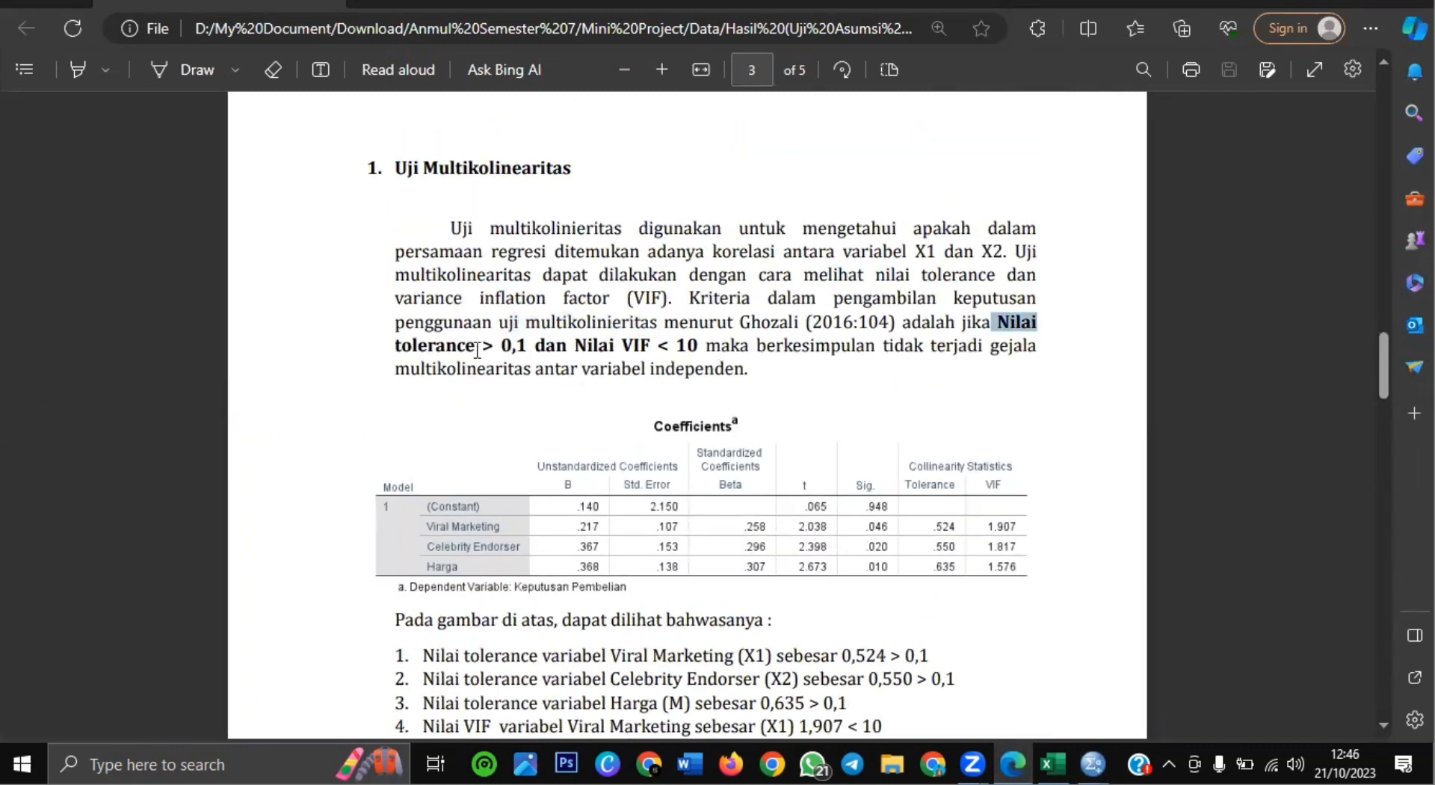
drag(477, 349, 529, 350)
drag(639, 346, 699, 354)
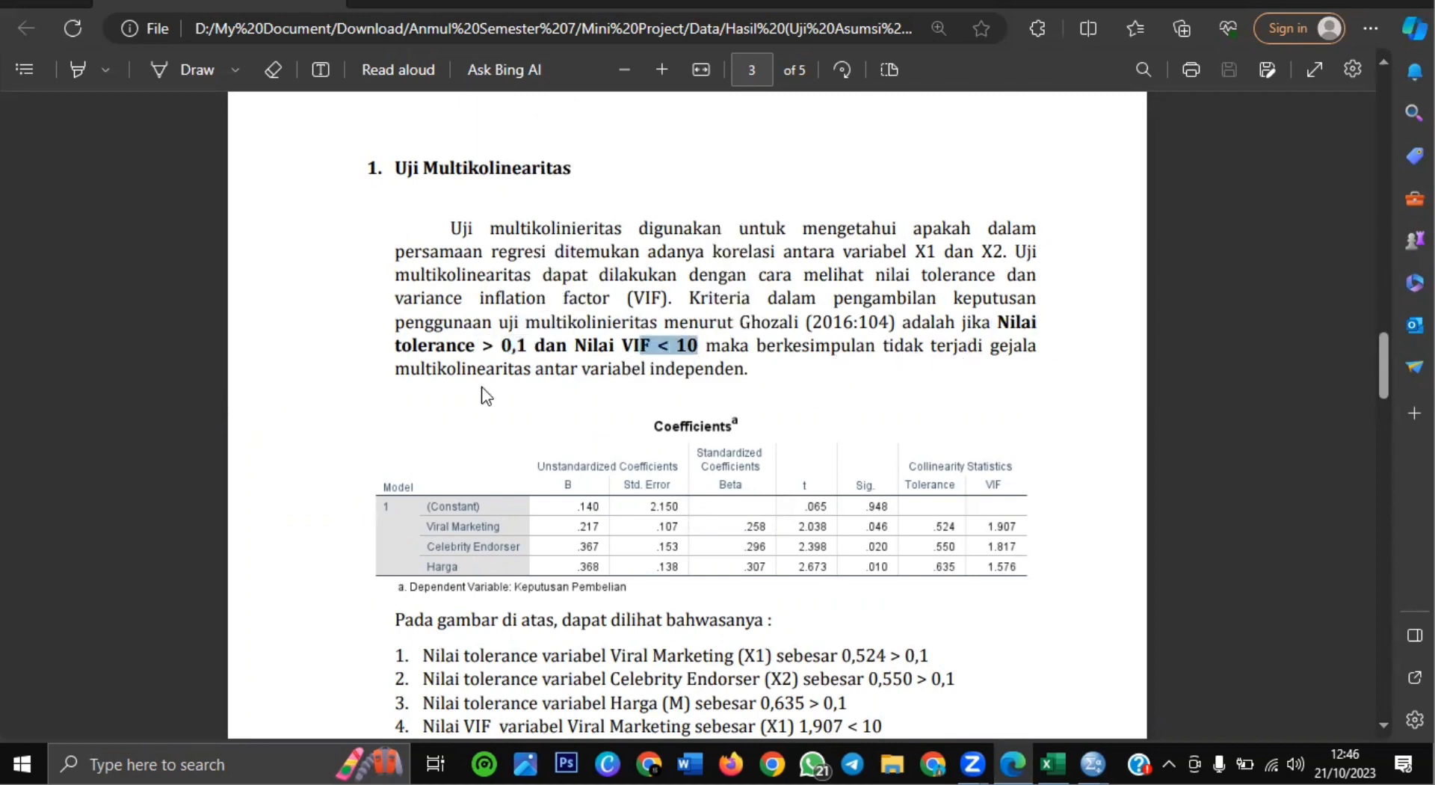
Compare the tolerance values of Viral Marketing (X1), Celebrity Endorser (X2) and Harga (M) with the 0,1 limit in the Uji Multikolinearitas section
scroll(932, 282, down, 5)
scroll(933, 288, up, 2)
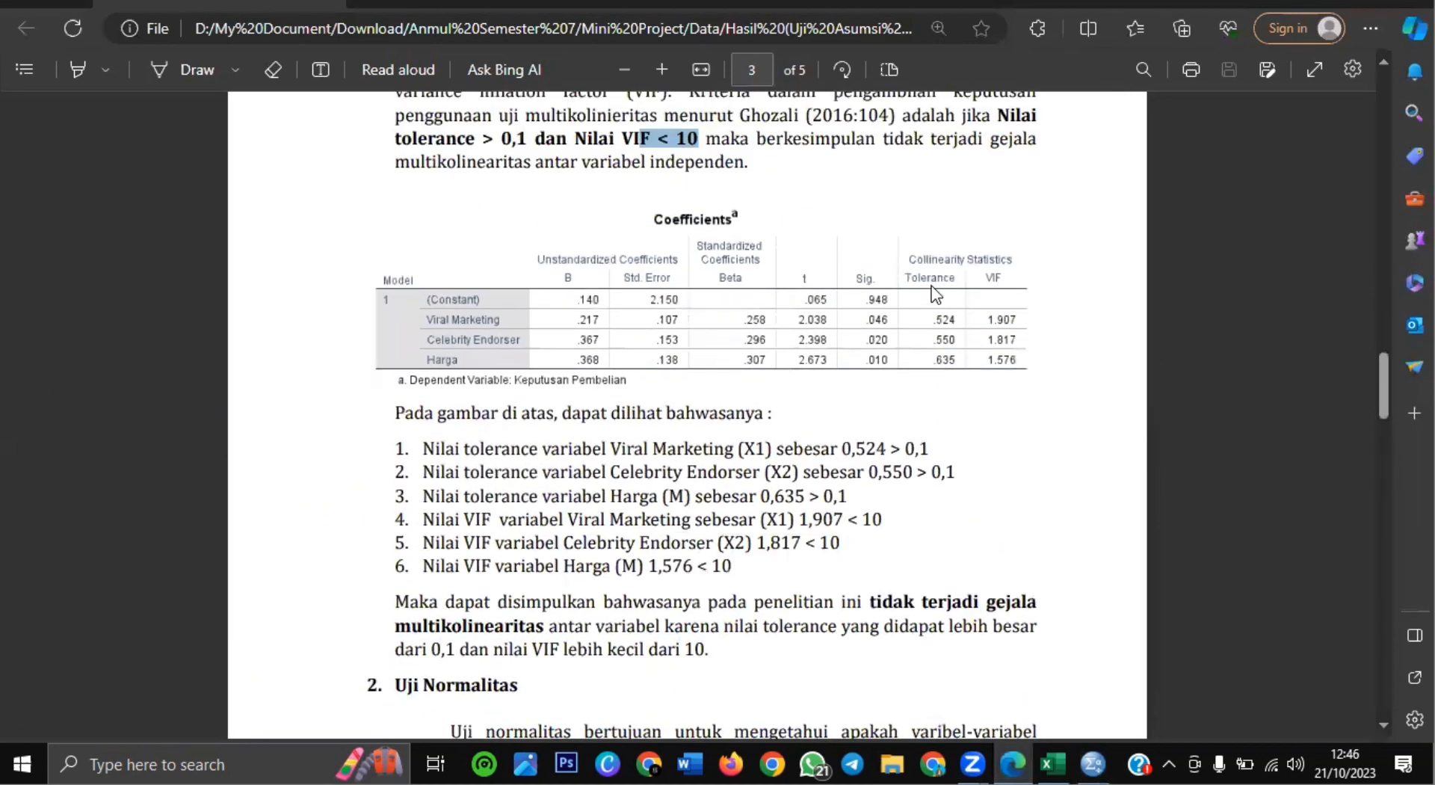
click(1005, 320)
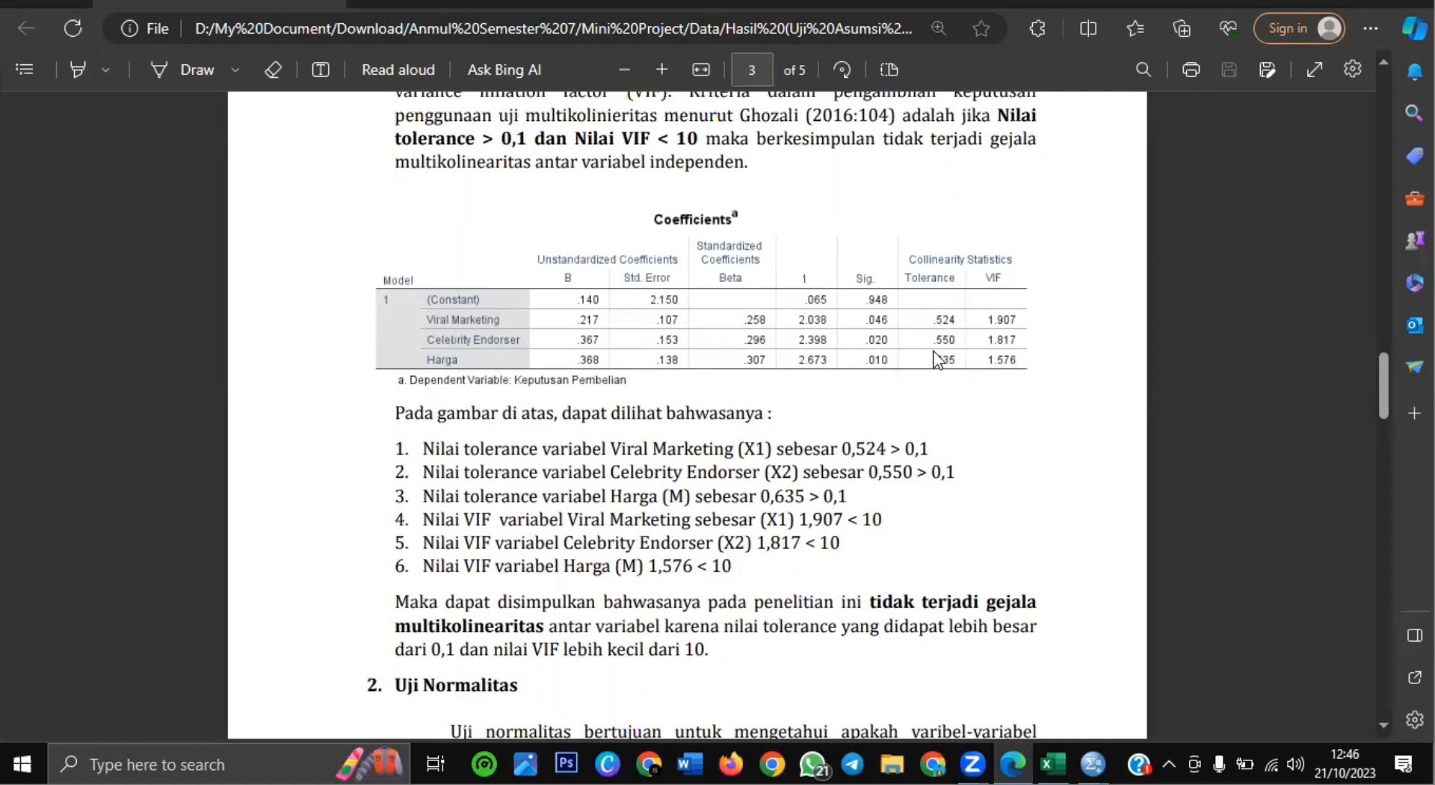
drag(829, 451, 929, 451)
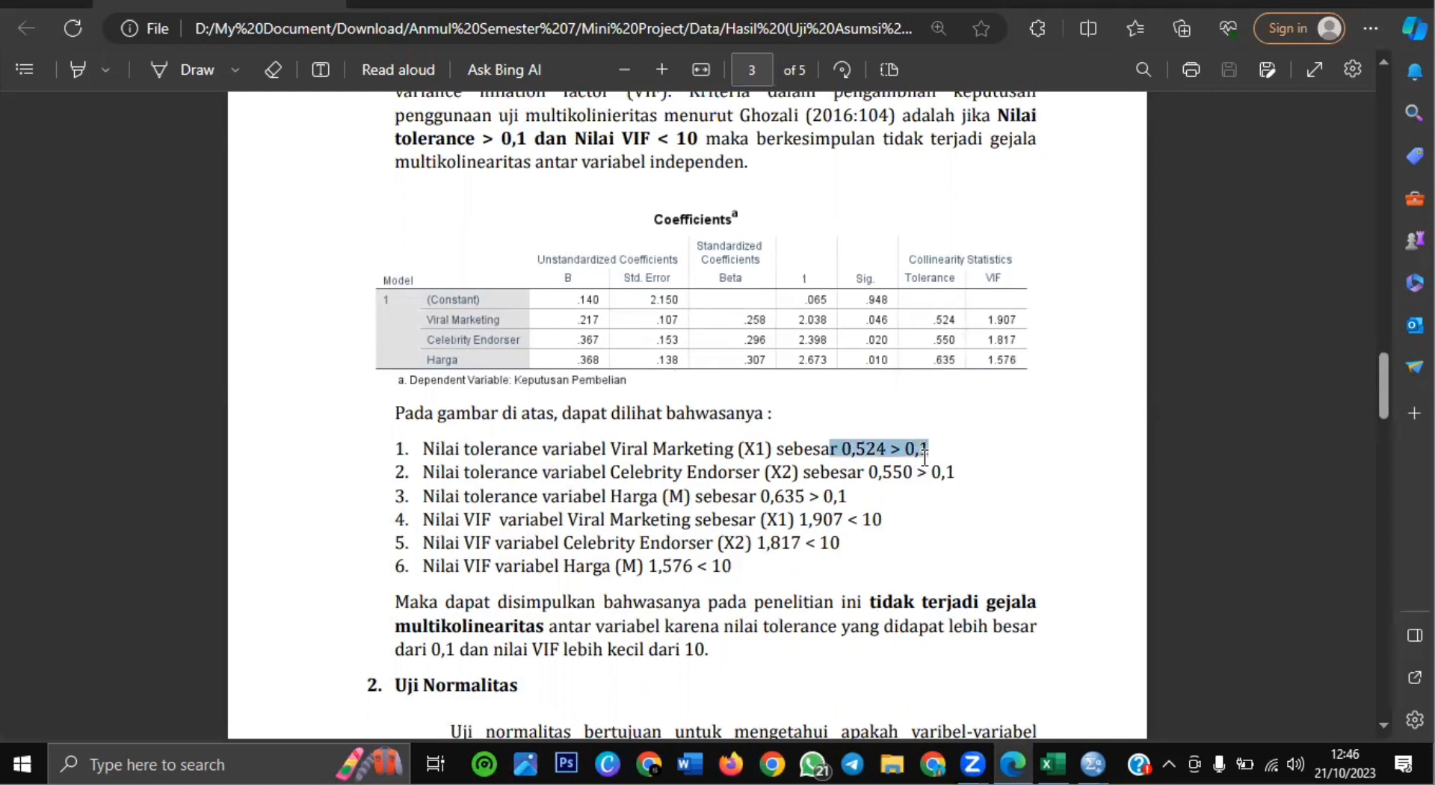
click(913, 496)
drag(766, 475, 798, 475)
drag(662, 496, 691, 496)
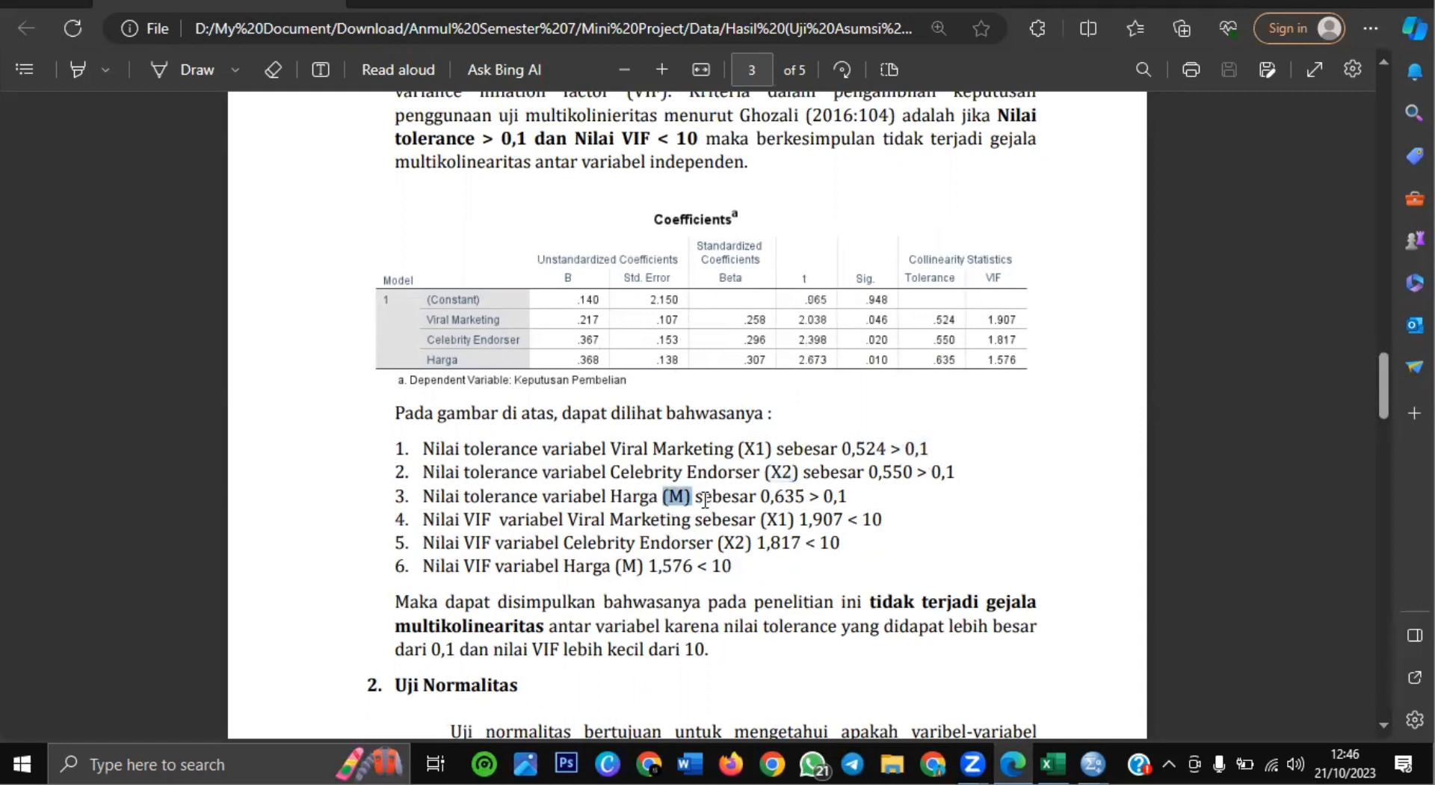
drag(868, 472, 913, 474)
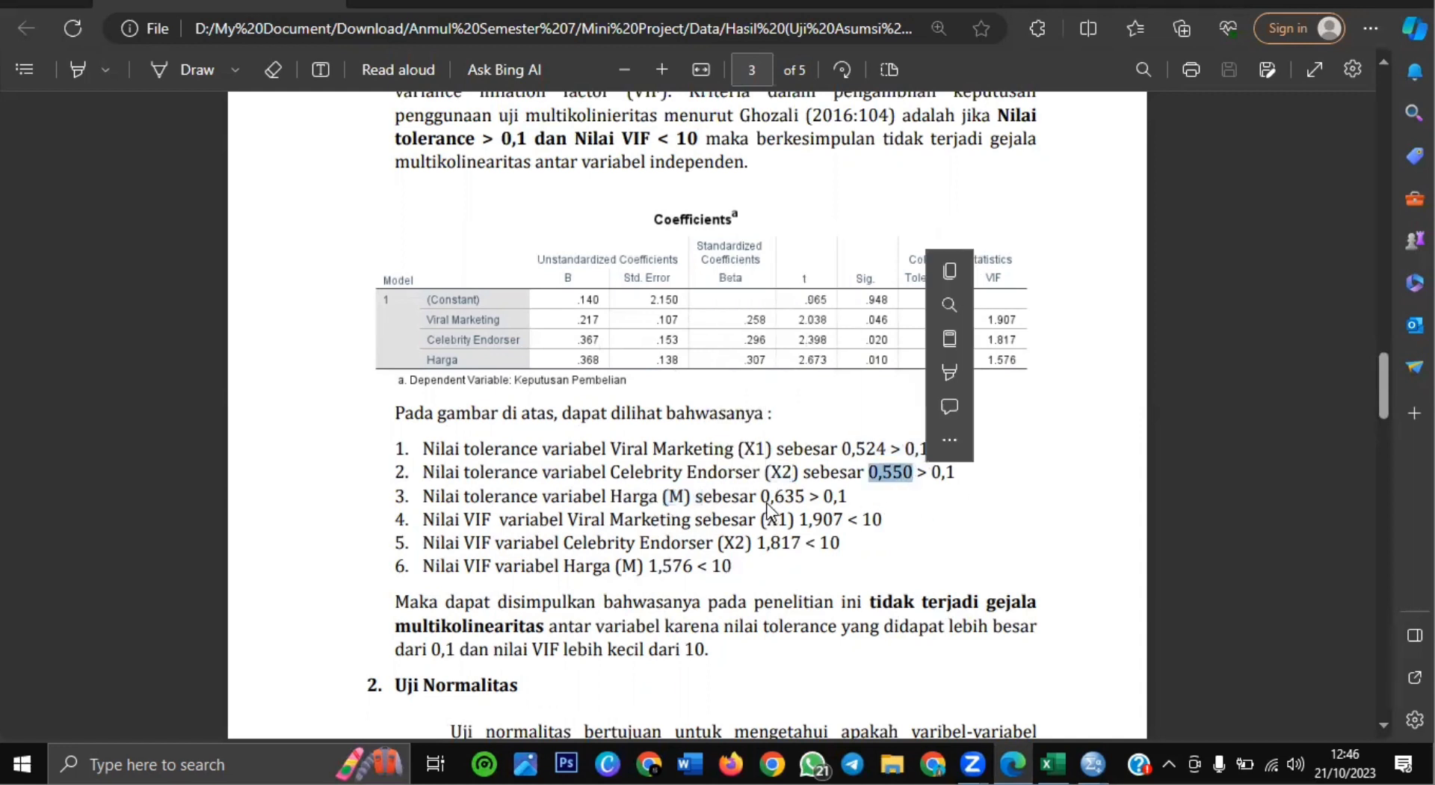
drag(759, 496, 805, 497)
click(864, 502)
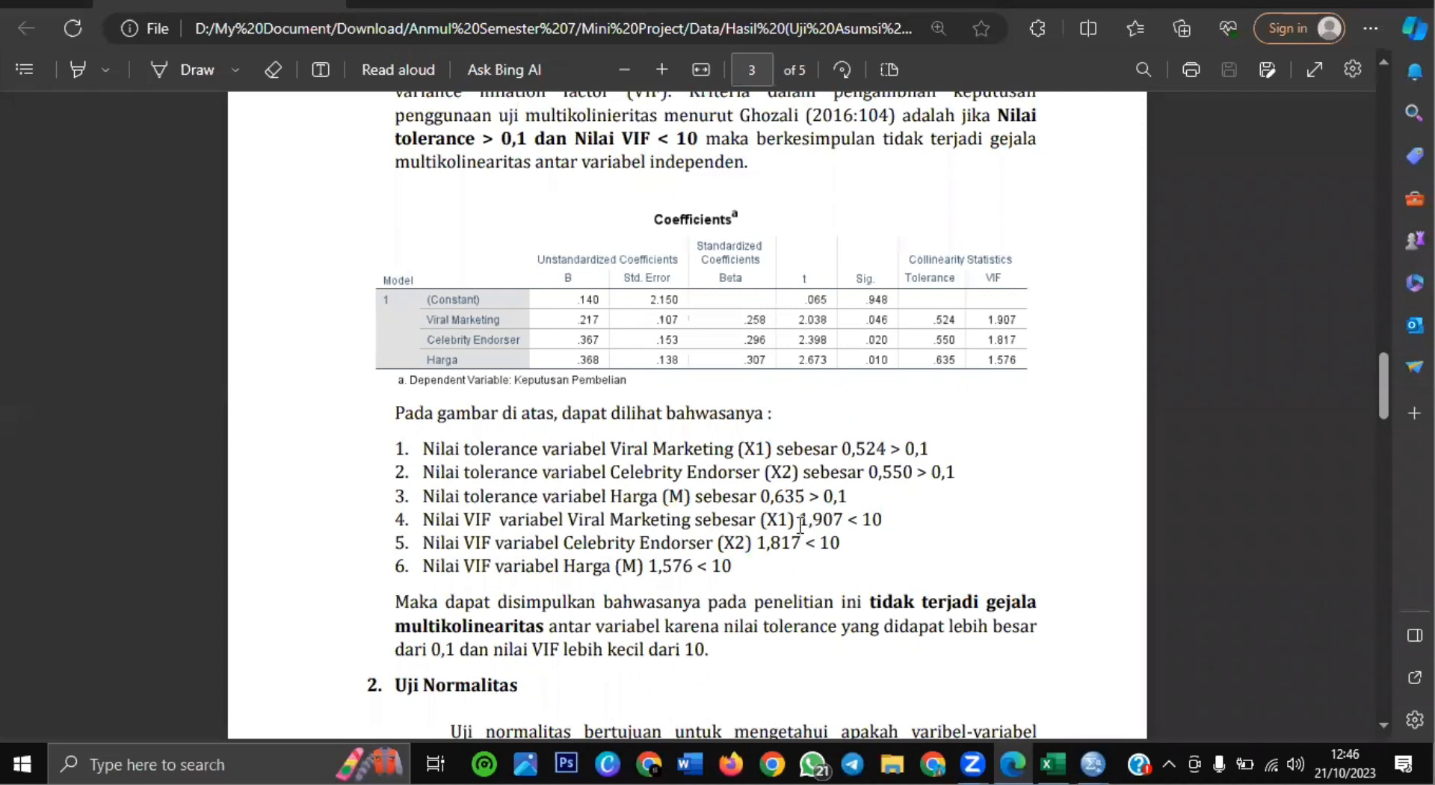
Compare the VIF values listed for Viral Marketing (X1), Celebrity Endorser (X2) and Harga (M) with the limit of 10
drag(799, 520, 850, 523)
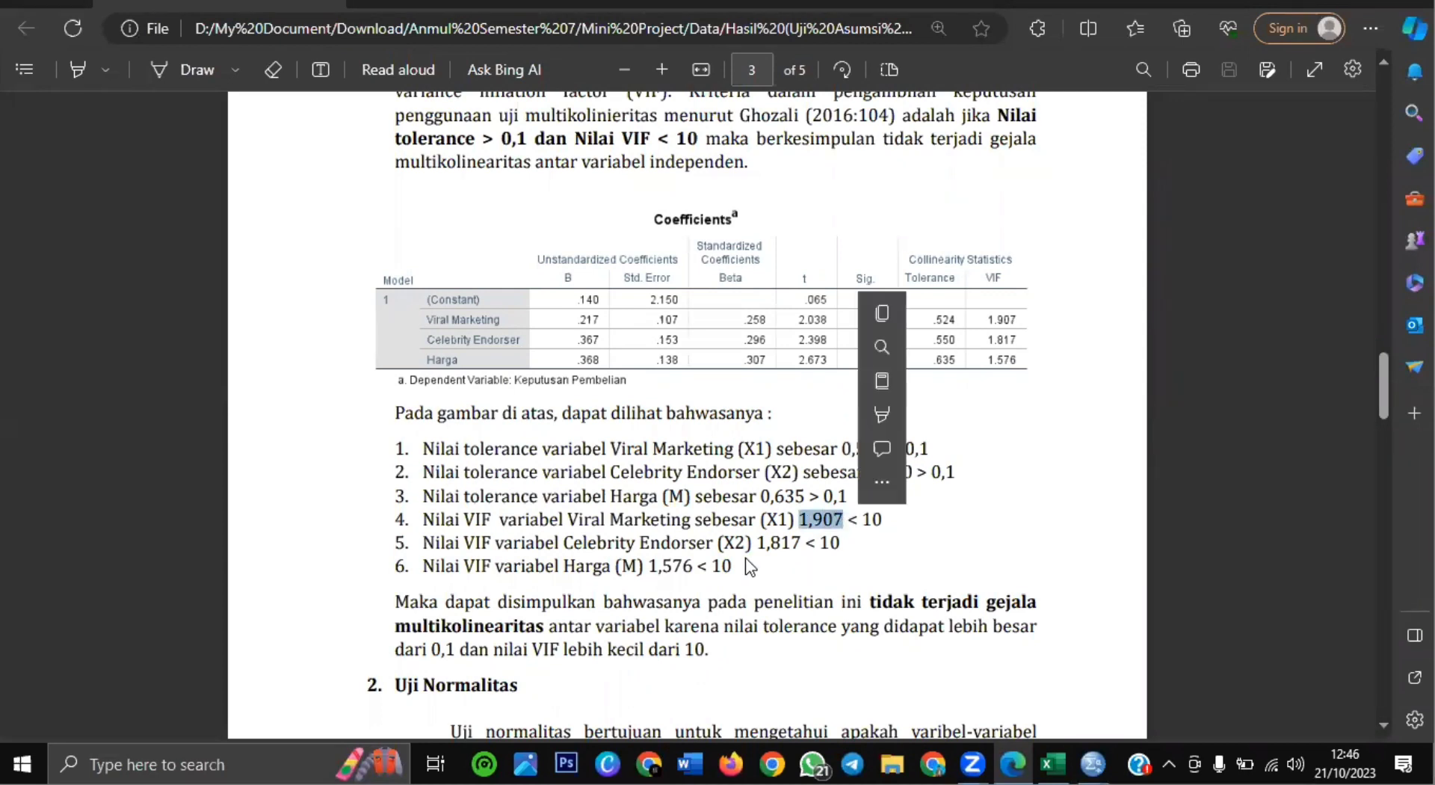
drag(747, 538, 816, 544)
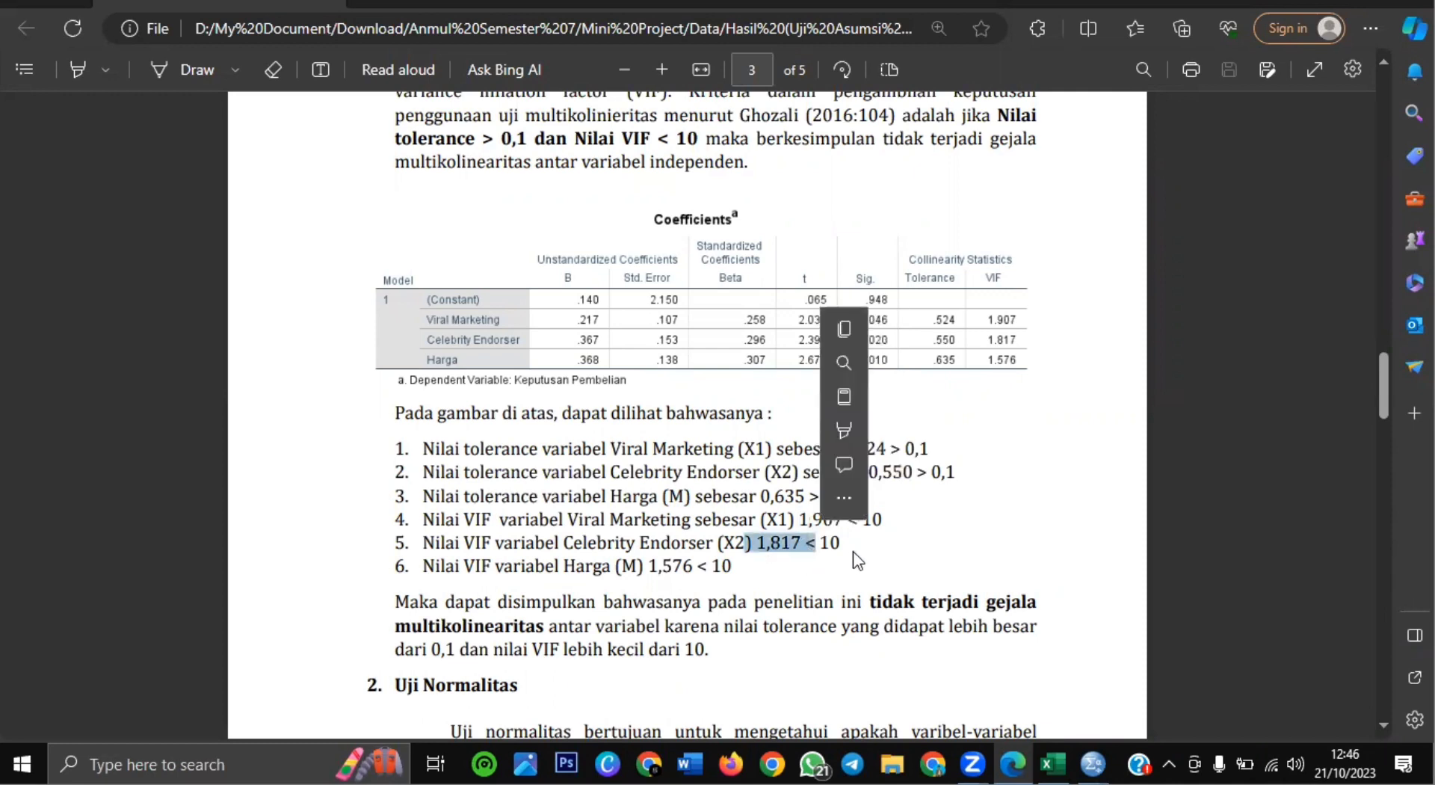
click(852, 551)
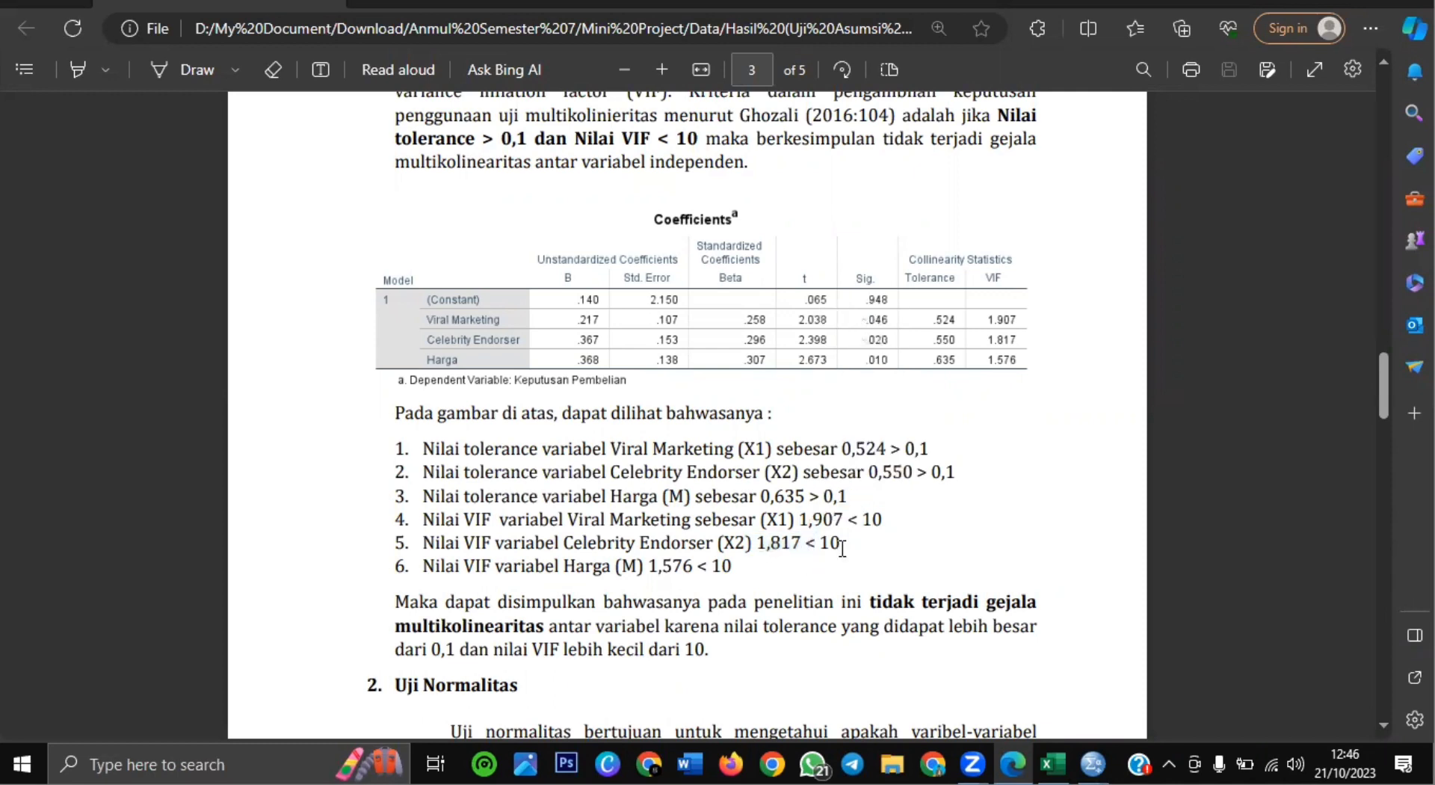
drag(715, 578, 653, 572)
click(711, 573)
Read the concluding paragraph of the Uji Multikolinearitas section, highlighting its verdict and the VIF reasoning
scroll(716, 569, down, 2)
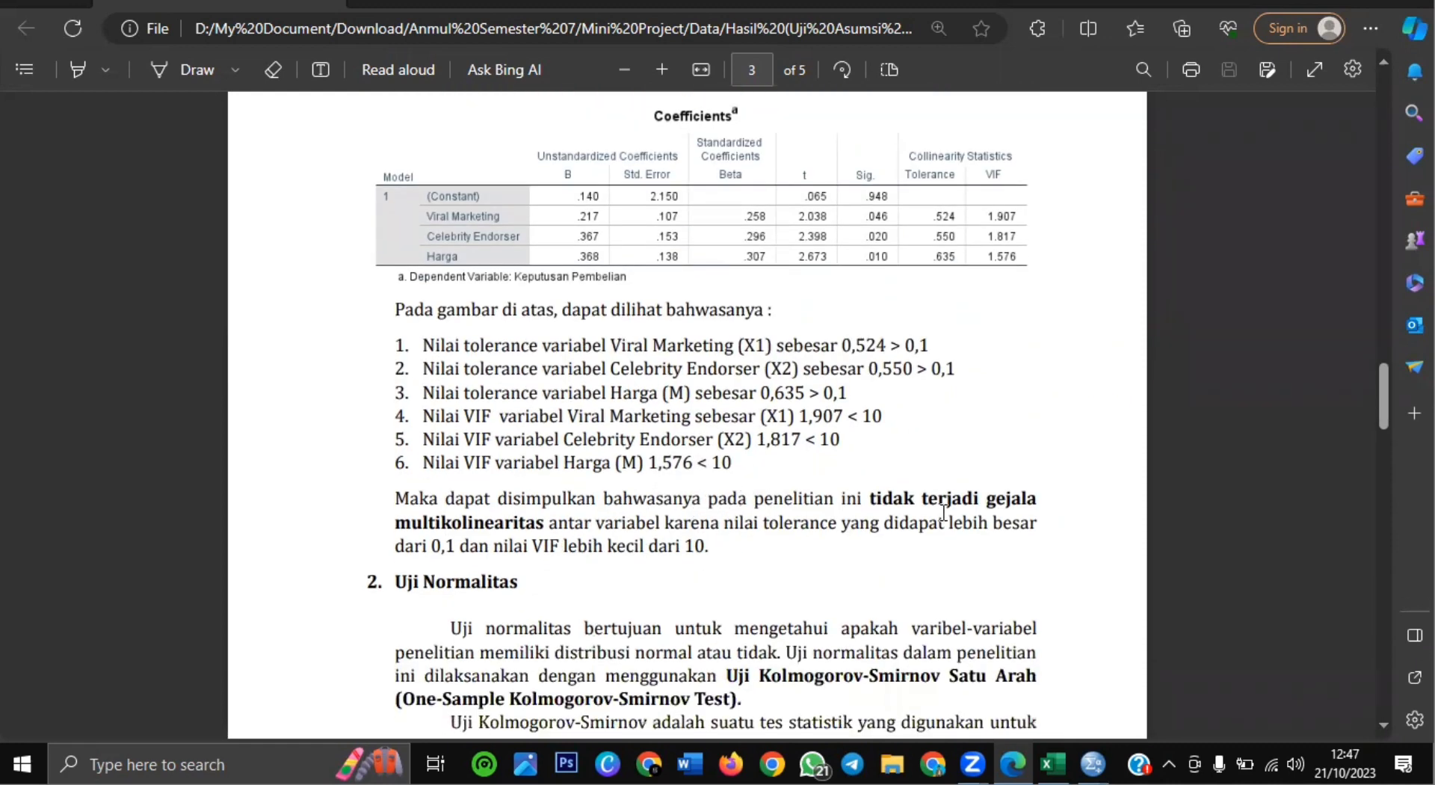
drag(390, 519, 546, 529)
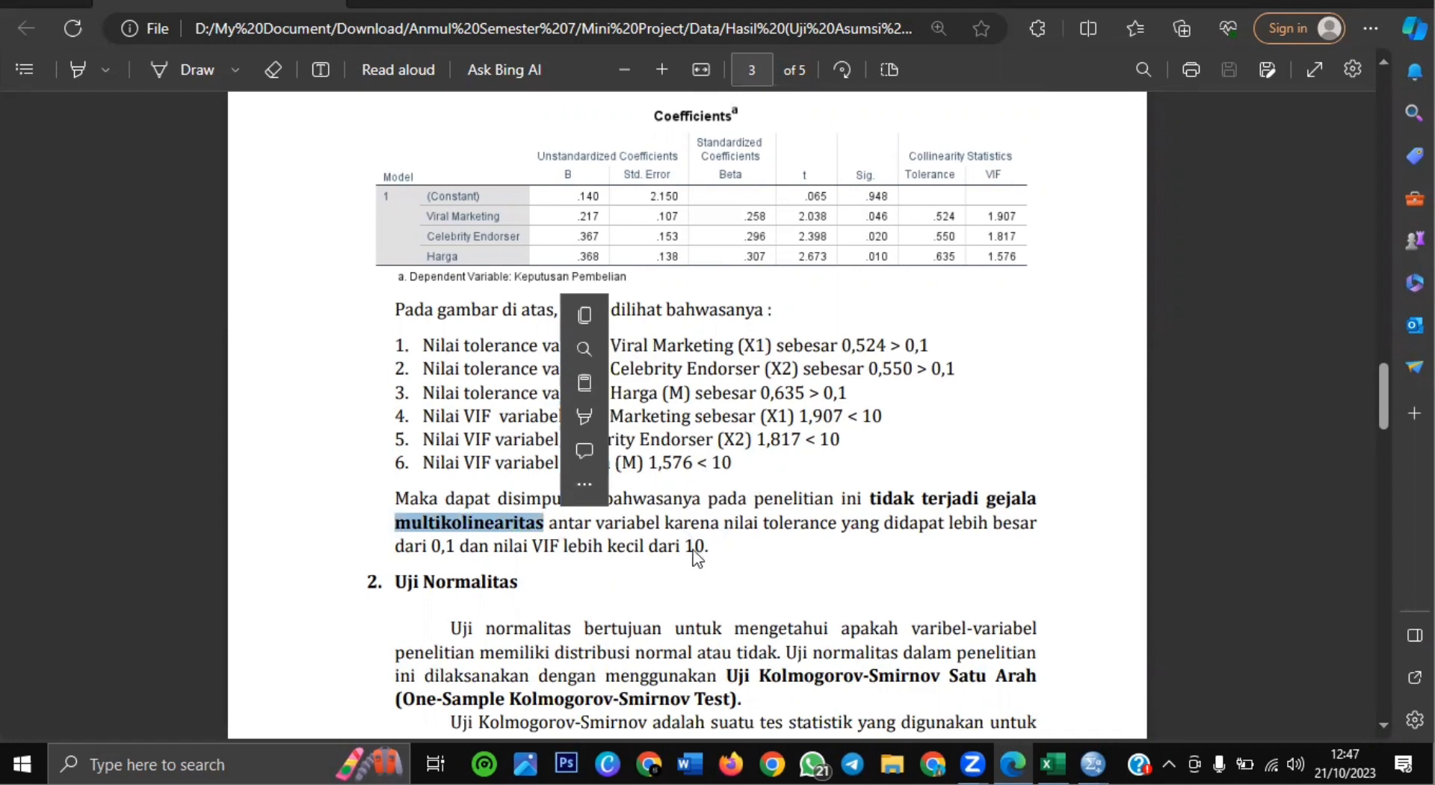
drag(544, 547, 727, 558)
click(852, 330)
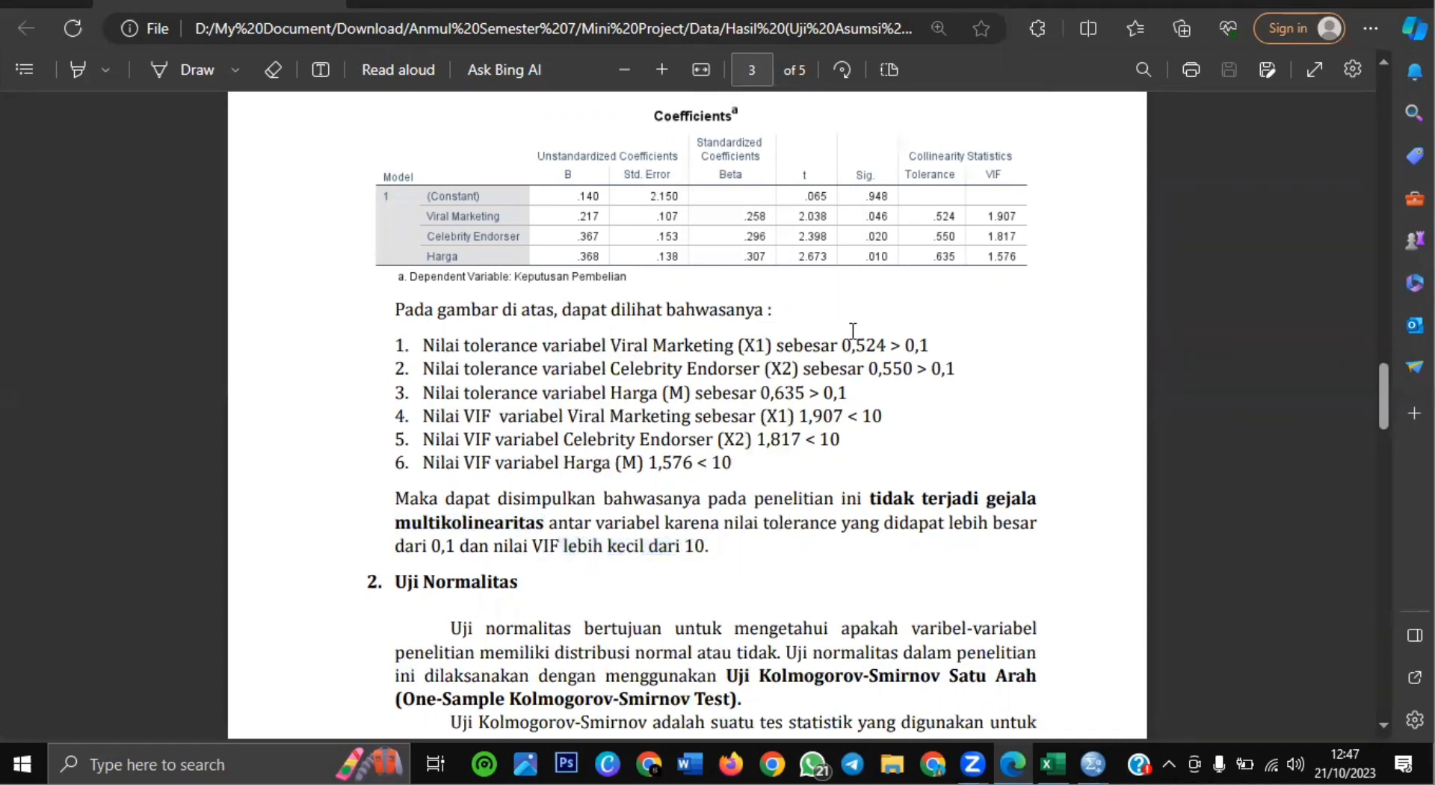
Read the One-Sample Kolmogorov-Smirnov decision criteria in the Uji Normalitas section, highlighting the Asymp. Sig. (2-tailed) rule
scroll(853, 351, down, 5)
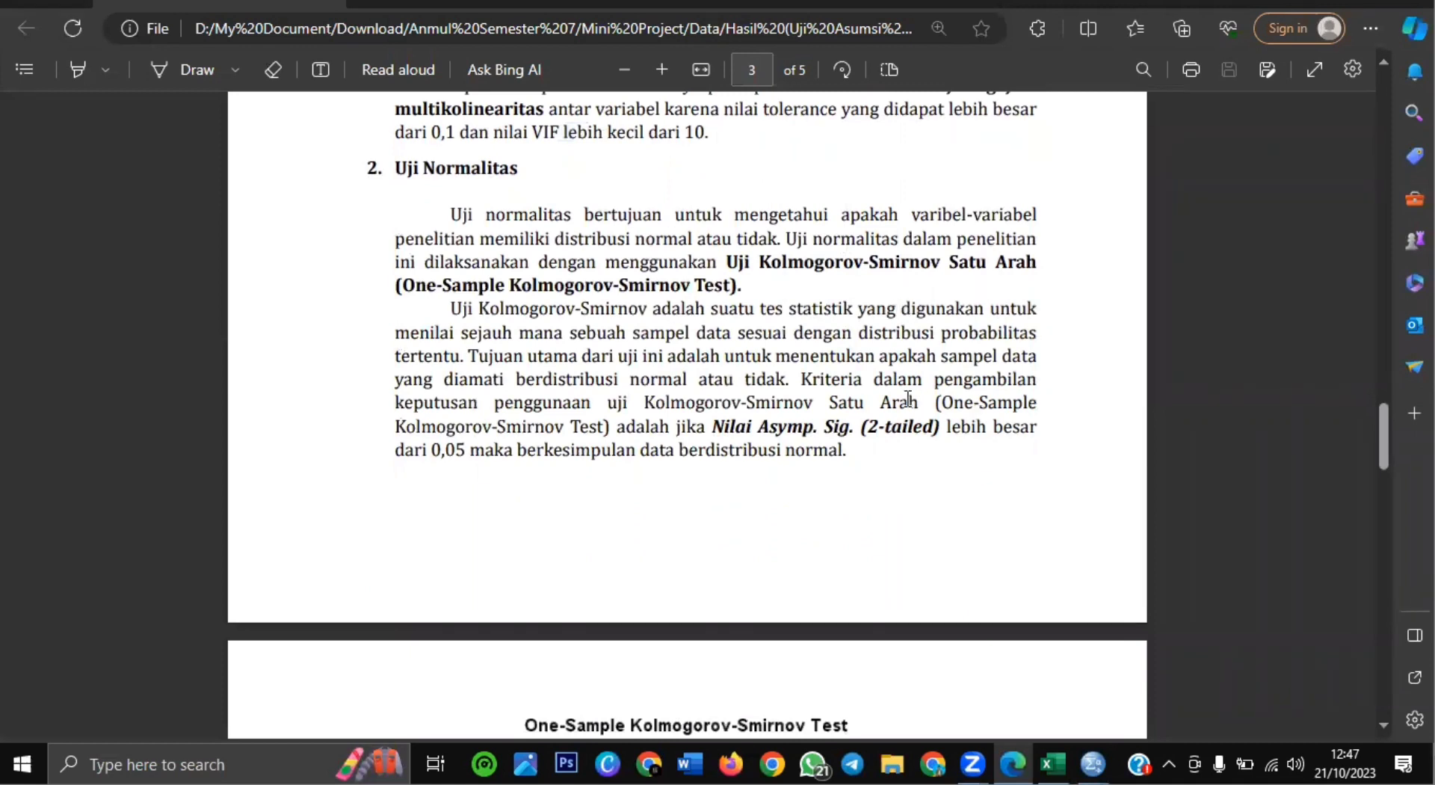
double_click(812, 381)
drag(972, 392, 1035, 393)
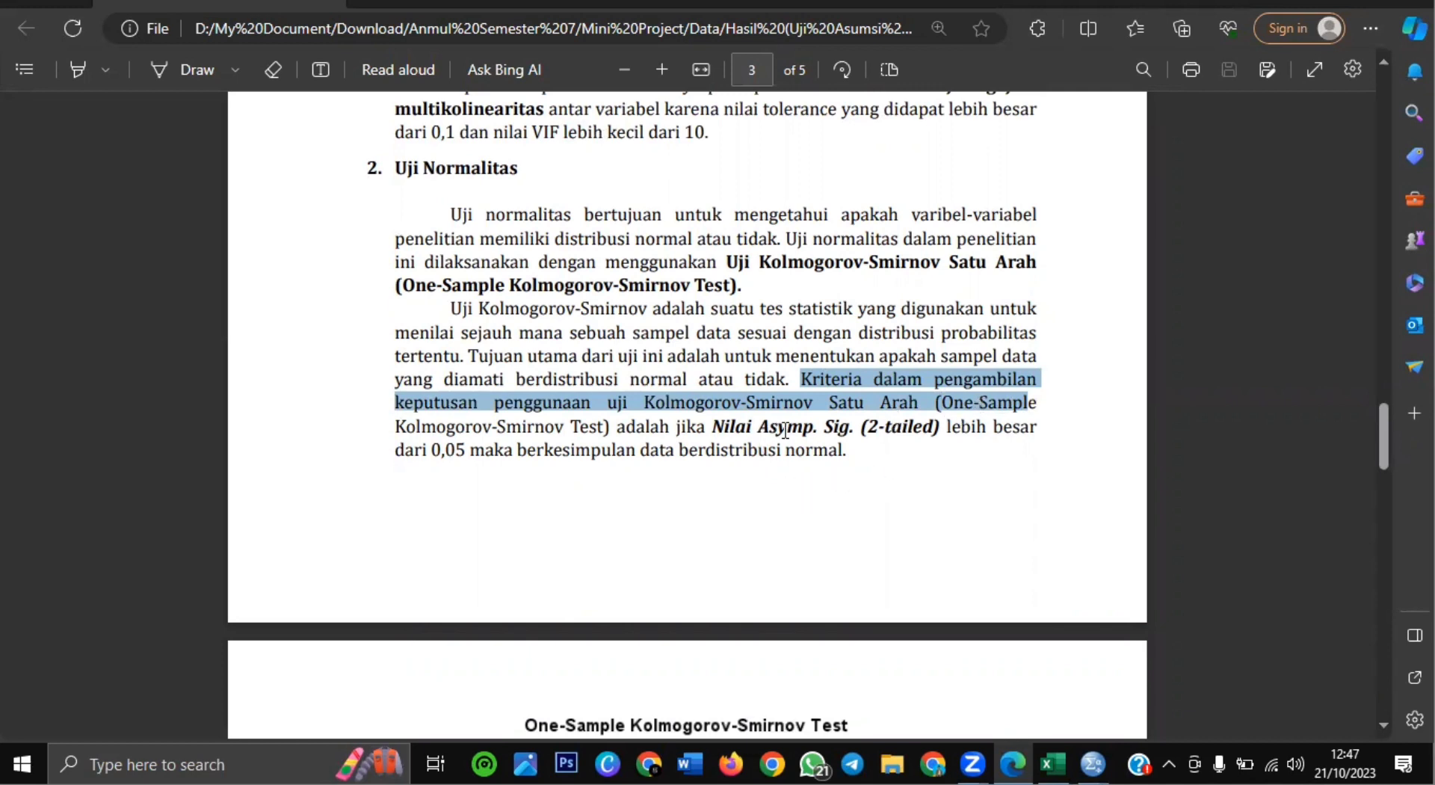
drag(861, 427, 940, 427)
click(1047, 474)
scroll(615, 403, down, 2)
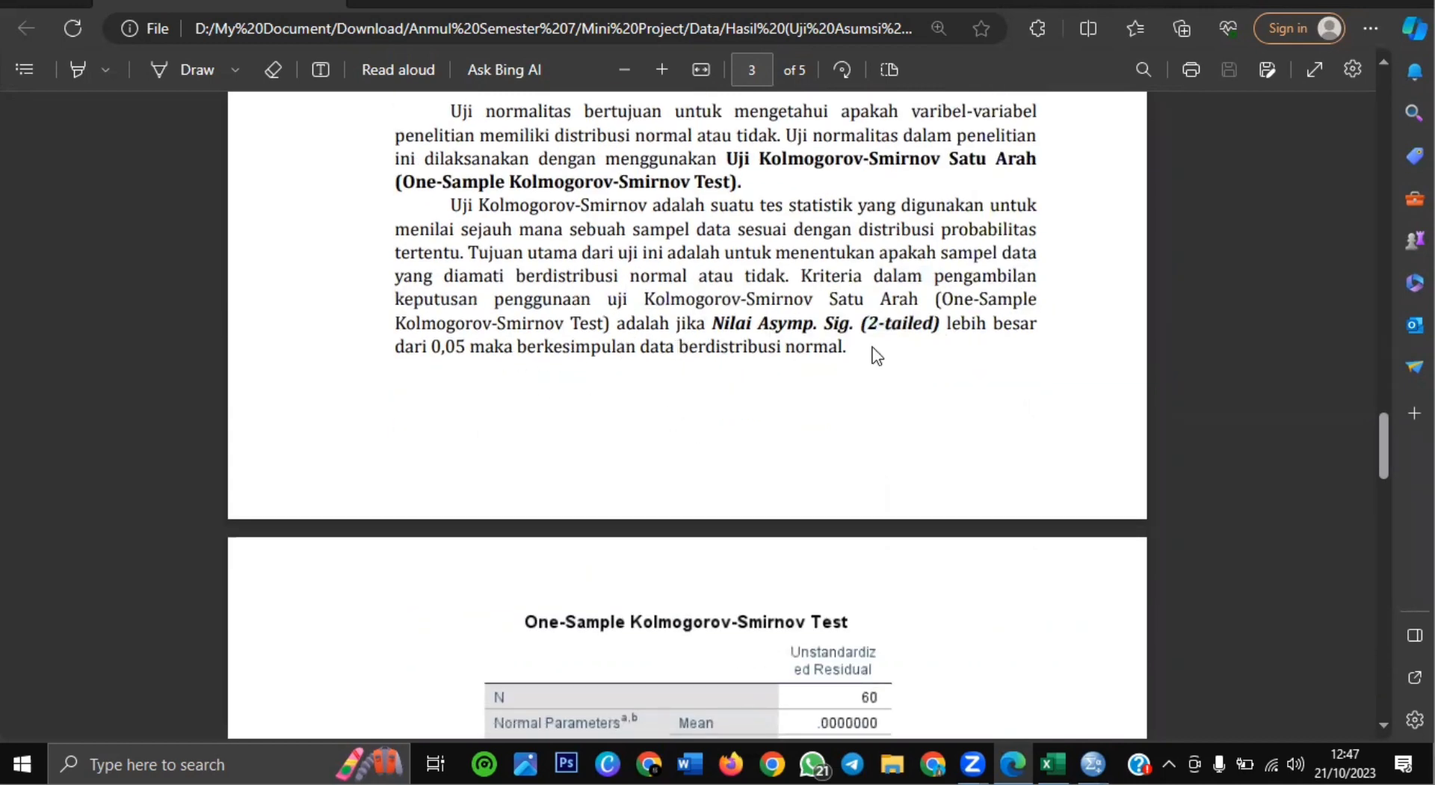
Examine the One-Sample Kolmogorov-Smirnov Test table and read the normality conclusion below it
scroll(855, 352, down, 5)
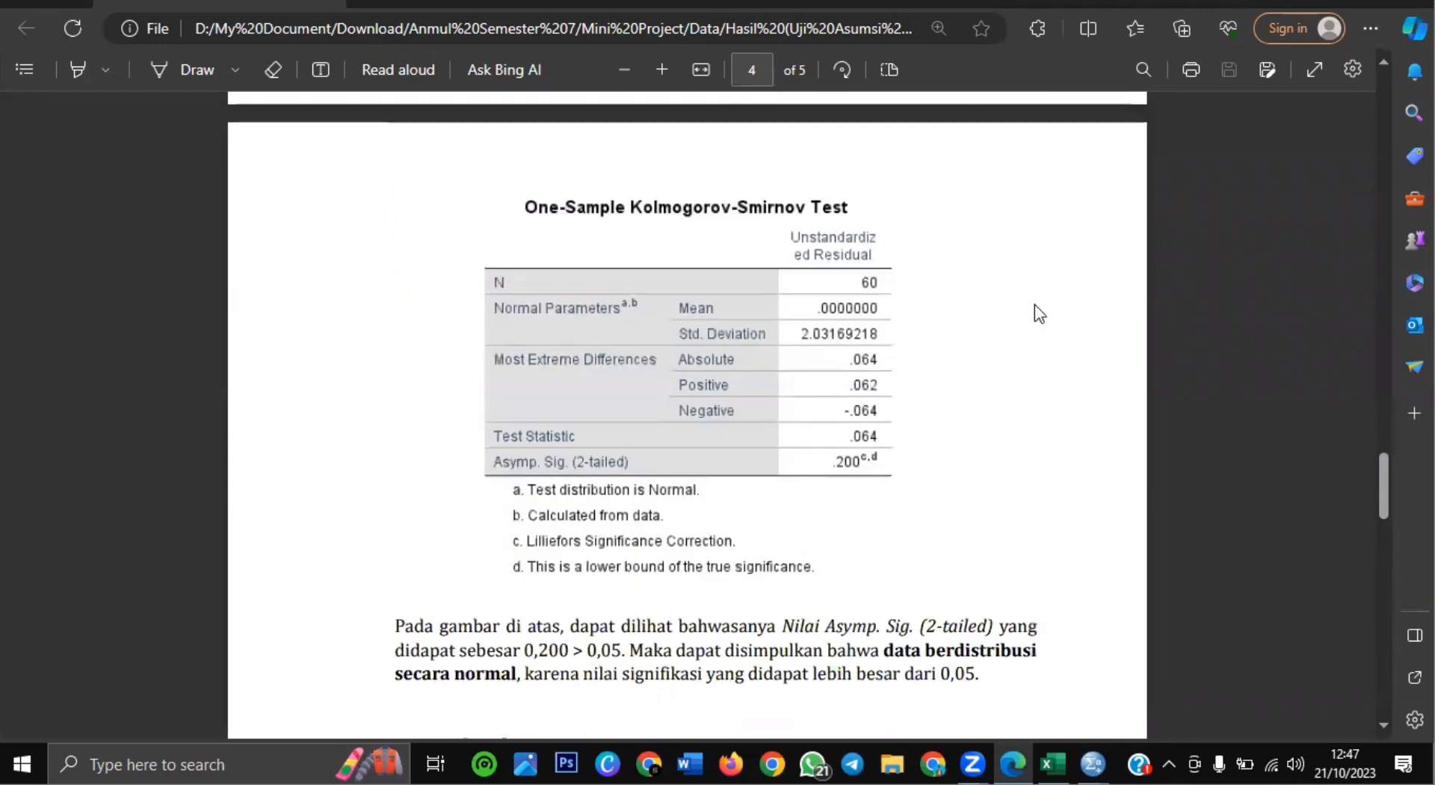
scroll(951, 349, down, 1)
scroll(884, 554, up, 1)
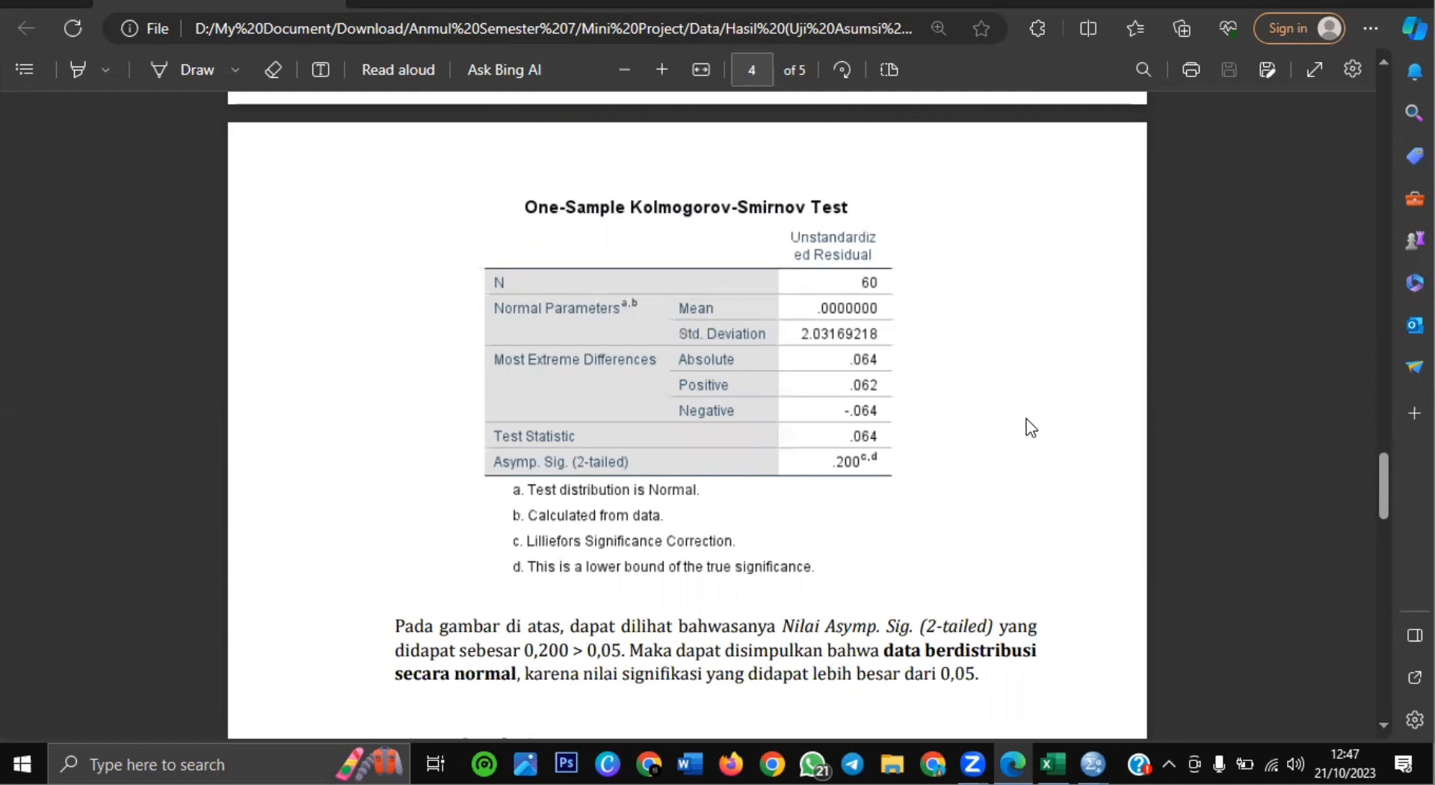
drag(624, 674, 991, 683)
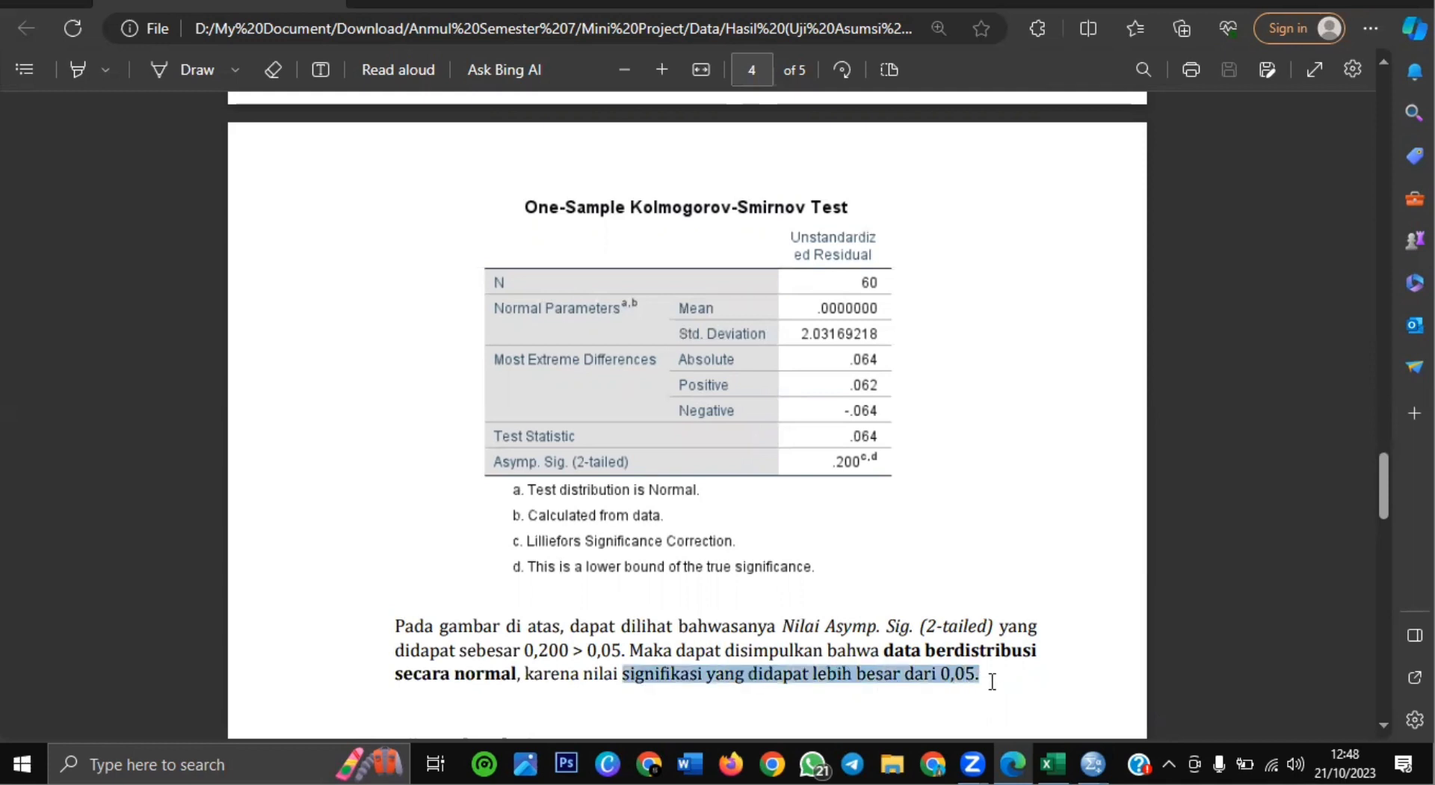
click(938, 379)
Read the Runs Test decision criteria in the Uji Autokorelasi section, highlighting the heading and the decision rule
scroll(938, 379, down, 9)
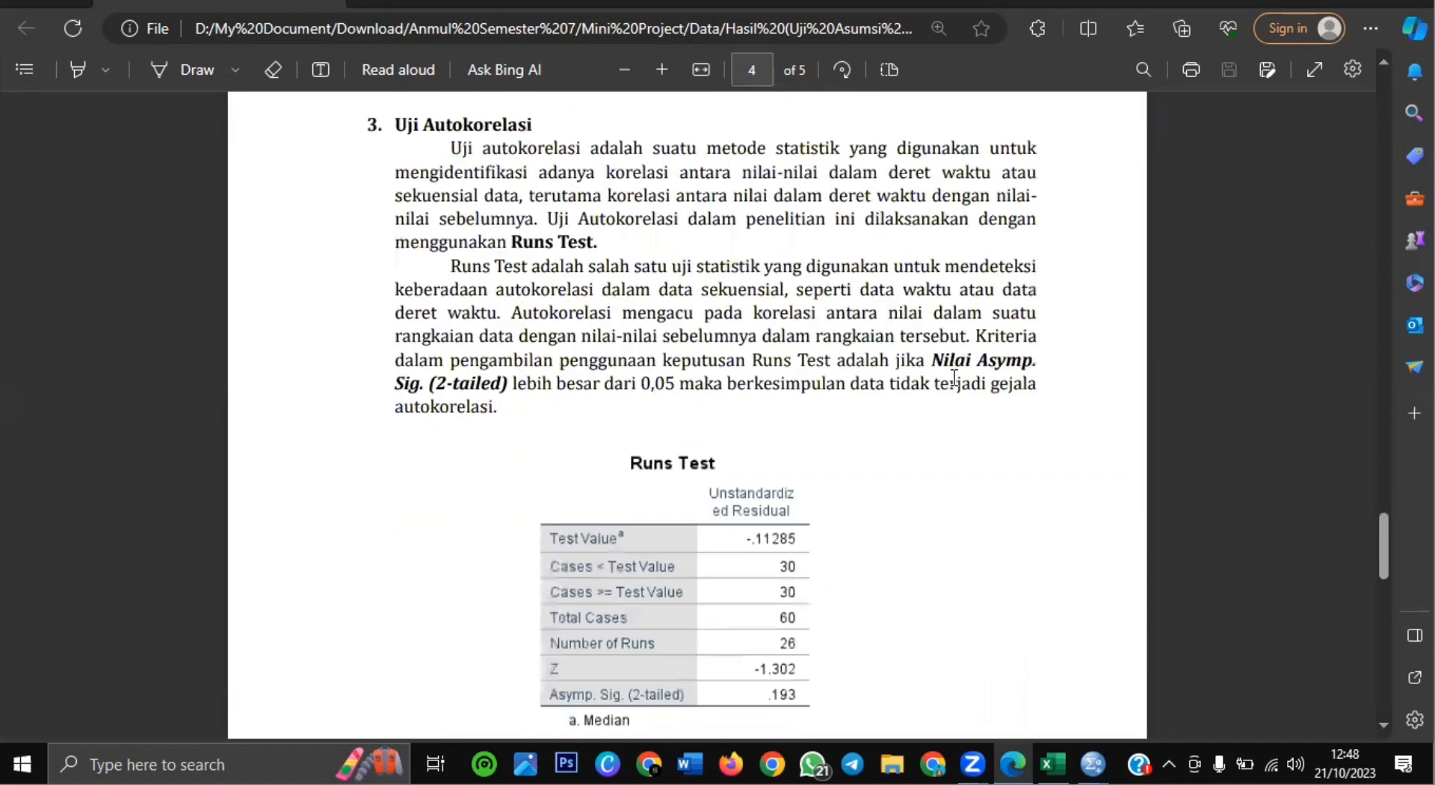
drag(397, 123, 547, 127)
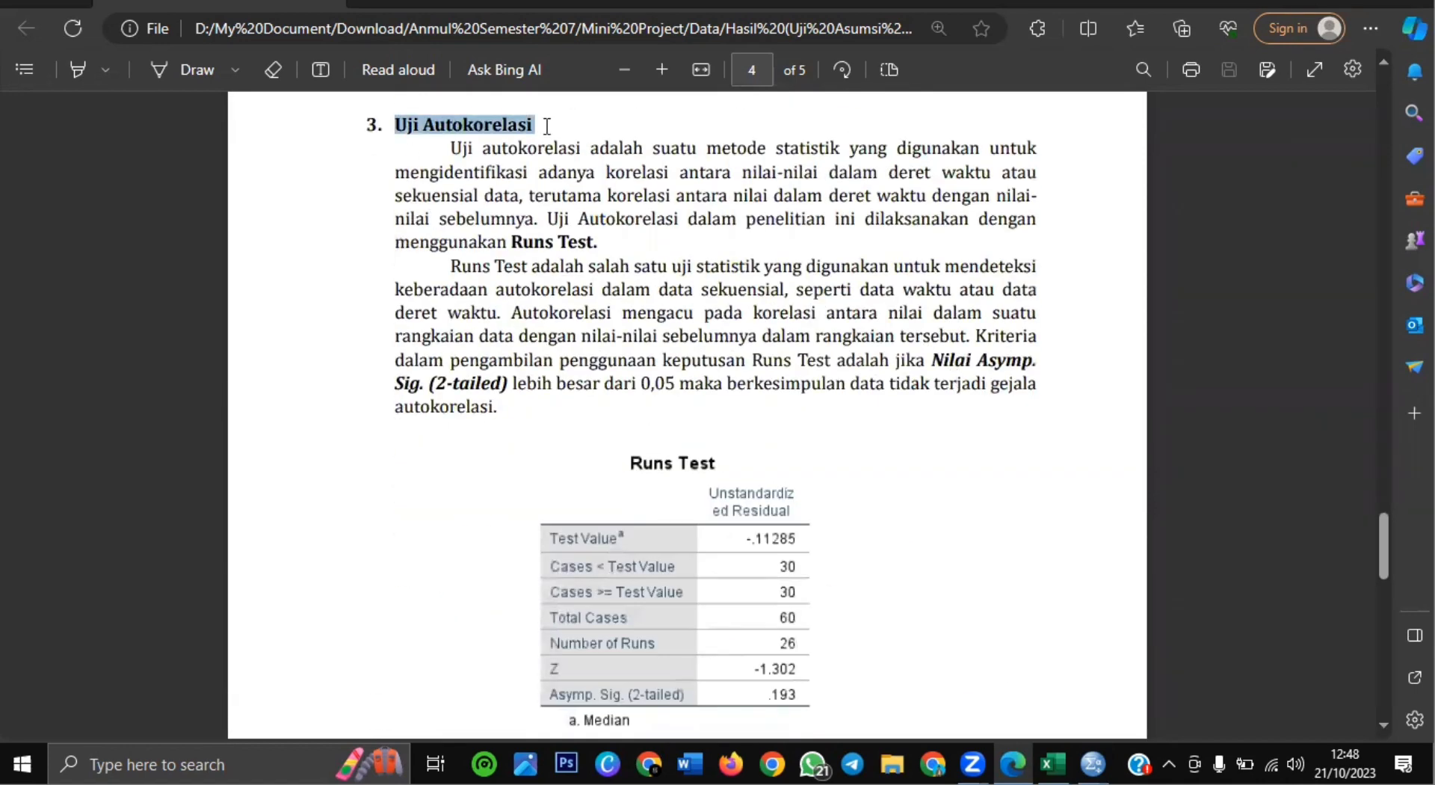
click(983, 345)
drag(975, 338, 830, 368)
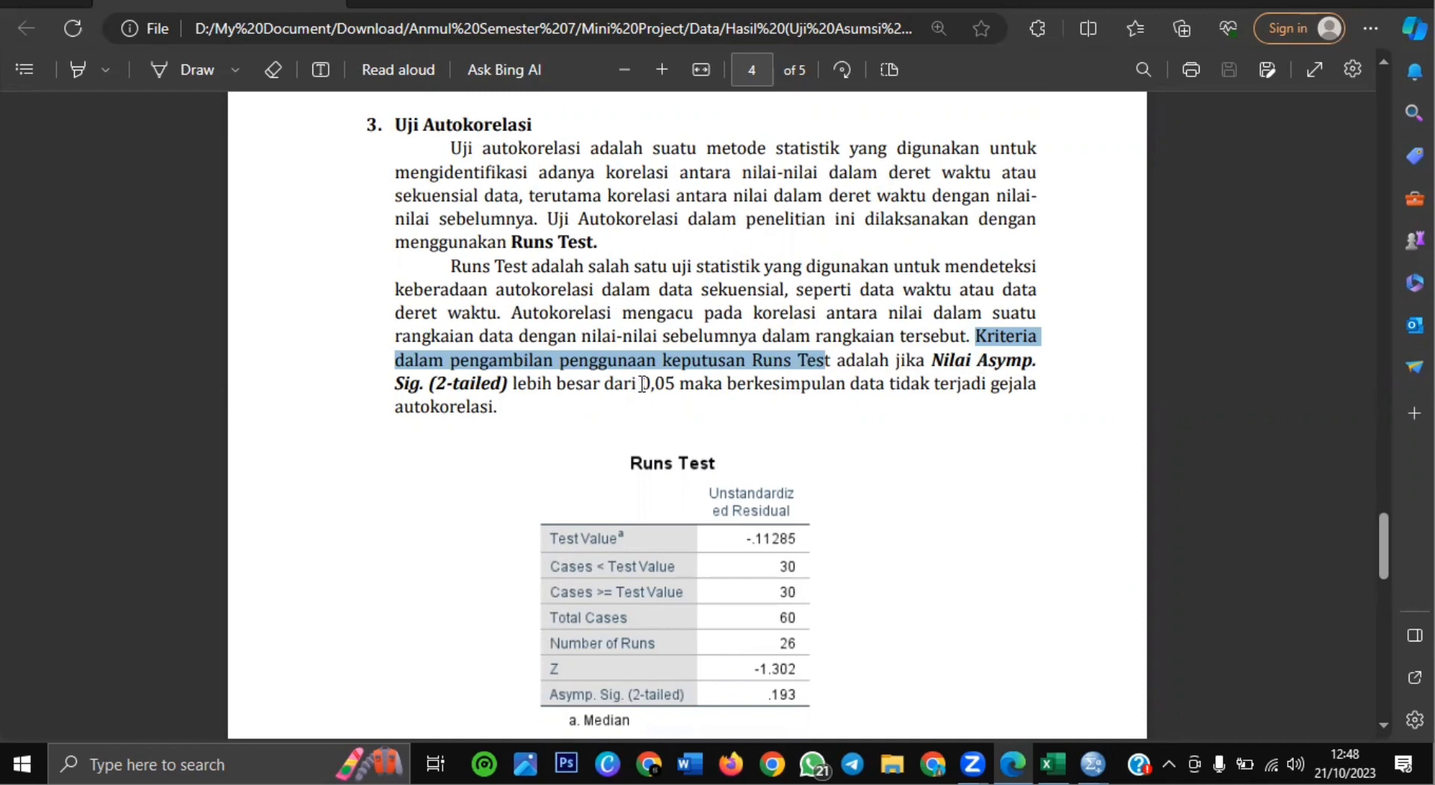
drag(847, 383, 880, 406)
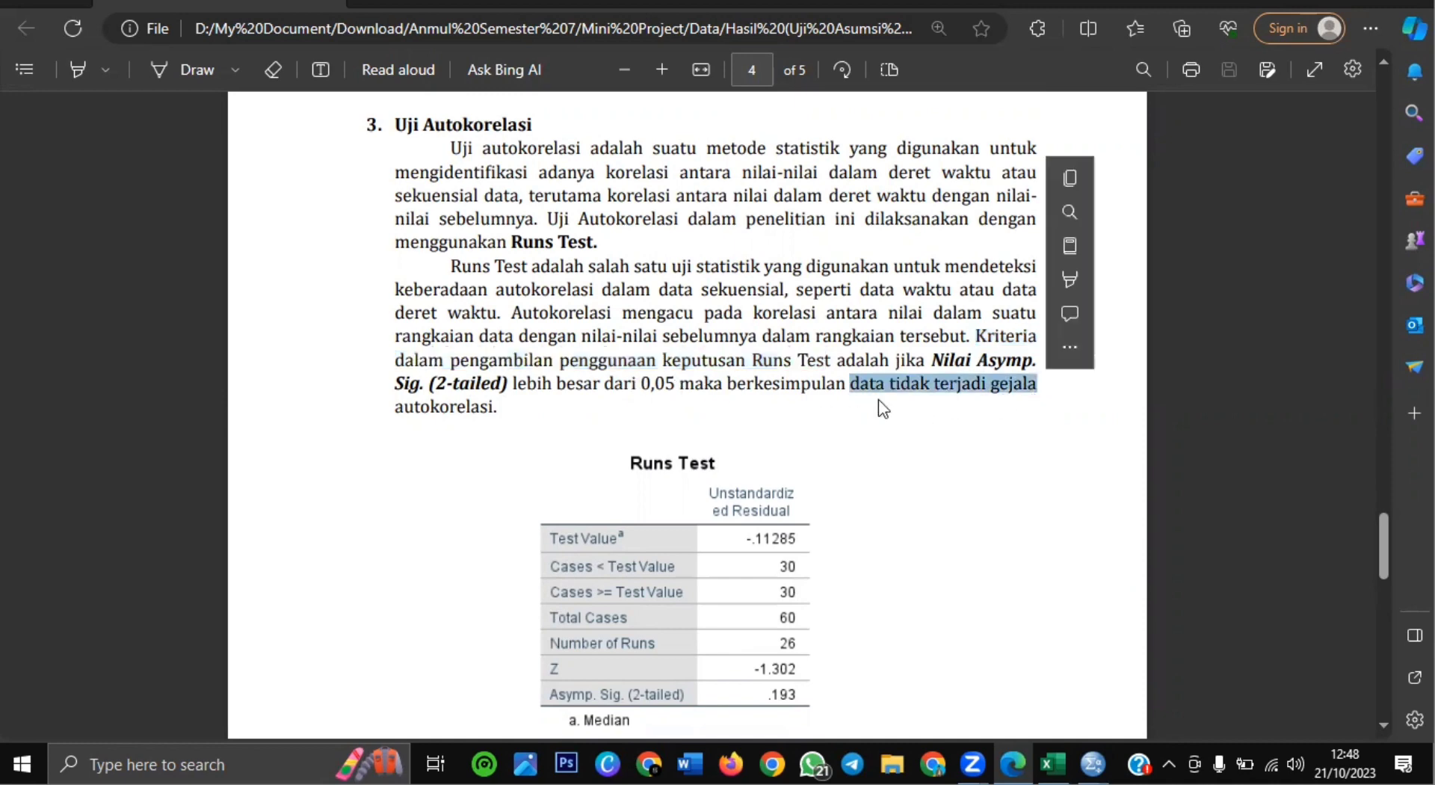
click(774, 372)
double_click(458, 410)
Examine the Runs Test table's Asymp. Sig. (2-tailed) value and read the autocorrelation conclusion below it
scroll(935, 340, down, 4)
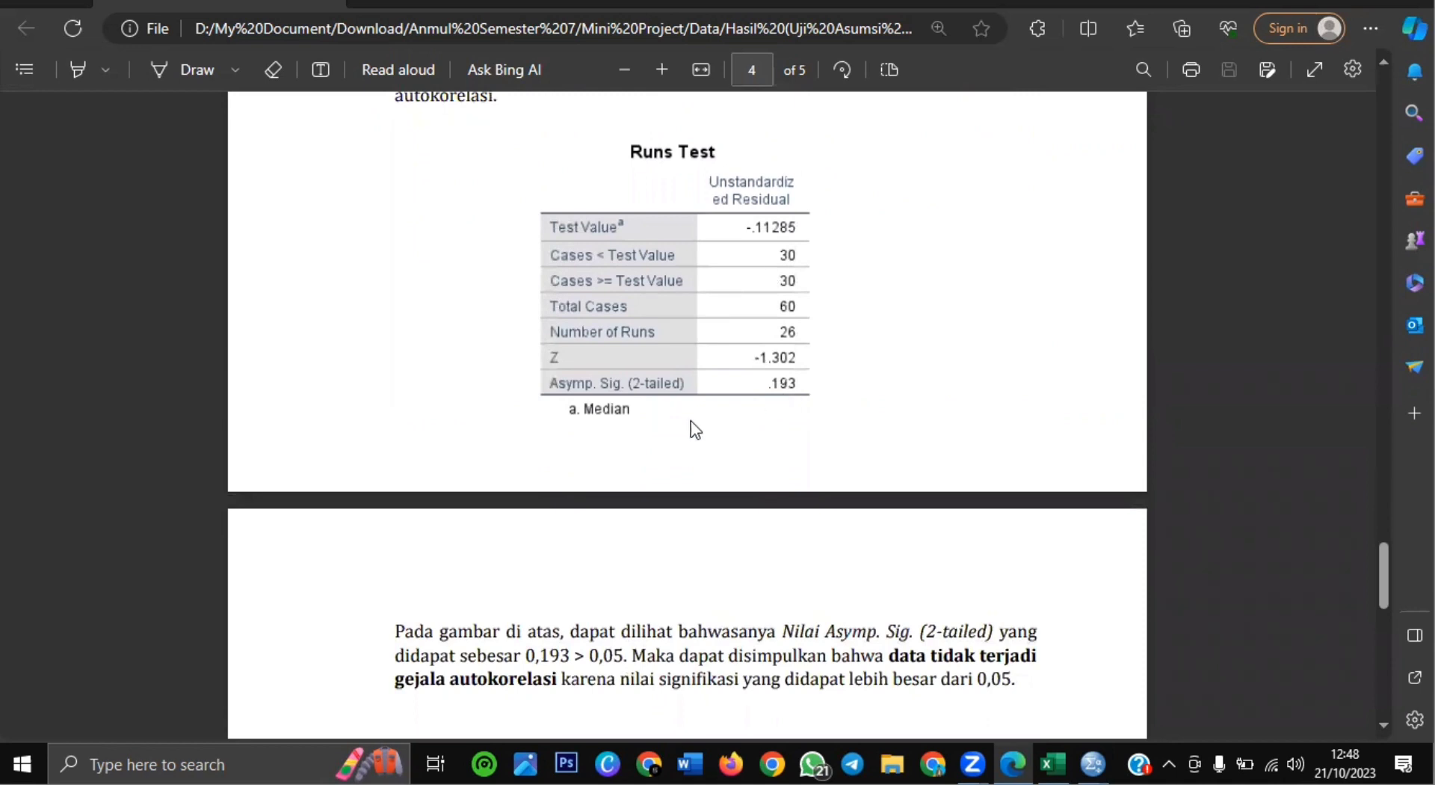
drag(792, 632, 913, 632)
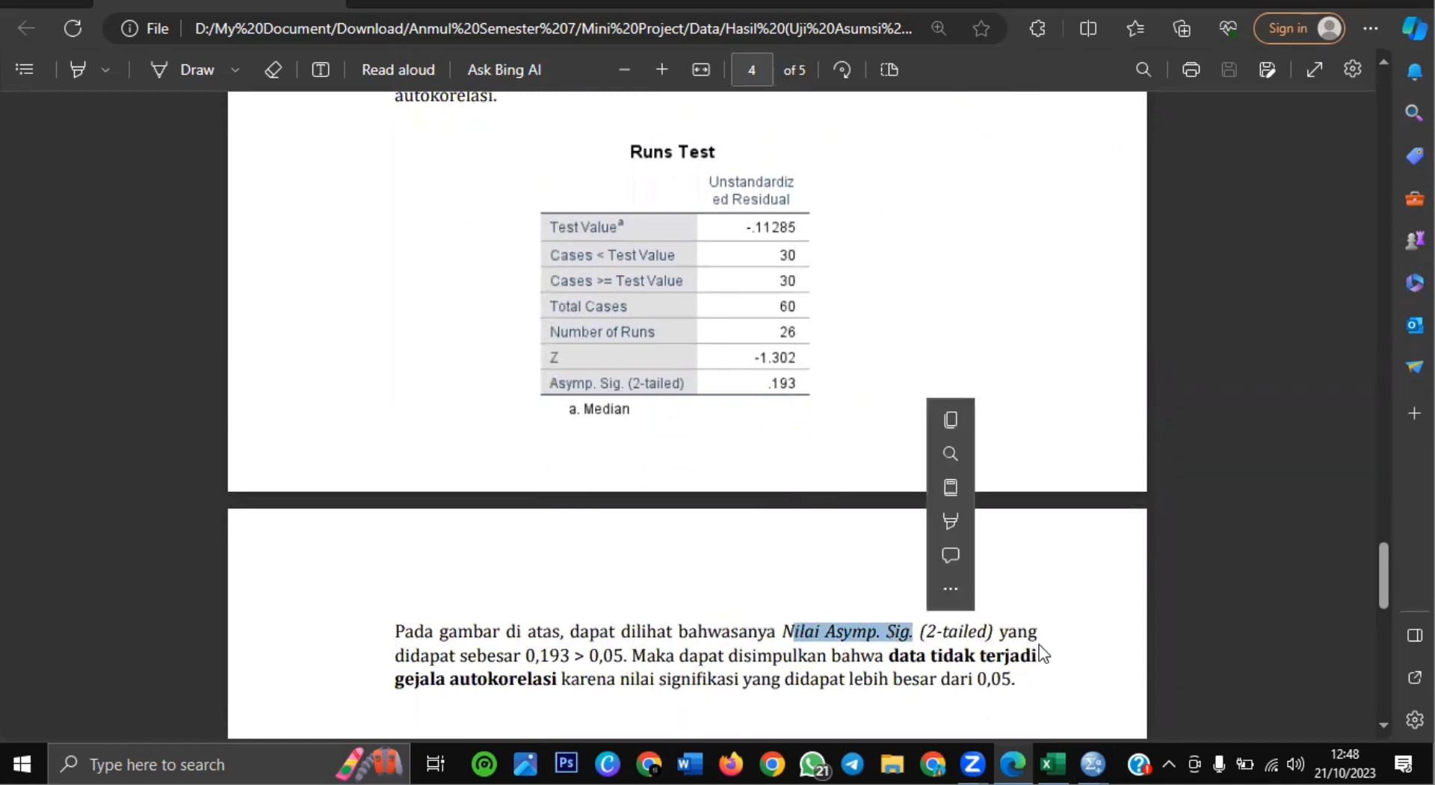
click(965, 632)
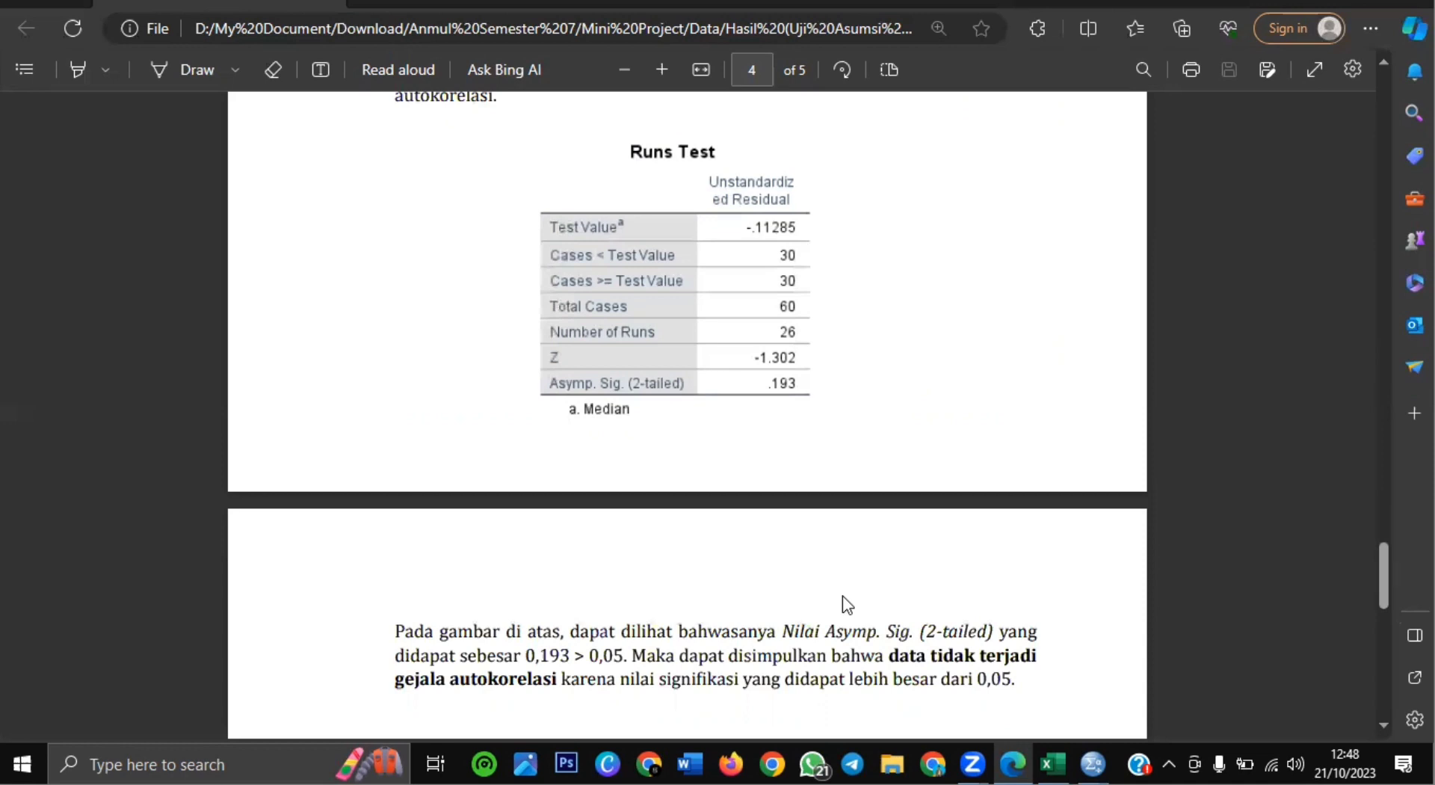
scroll(564, 517, down, 1)
drag(622, 574, 1032, 588)
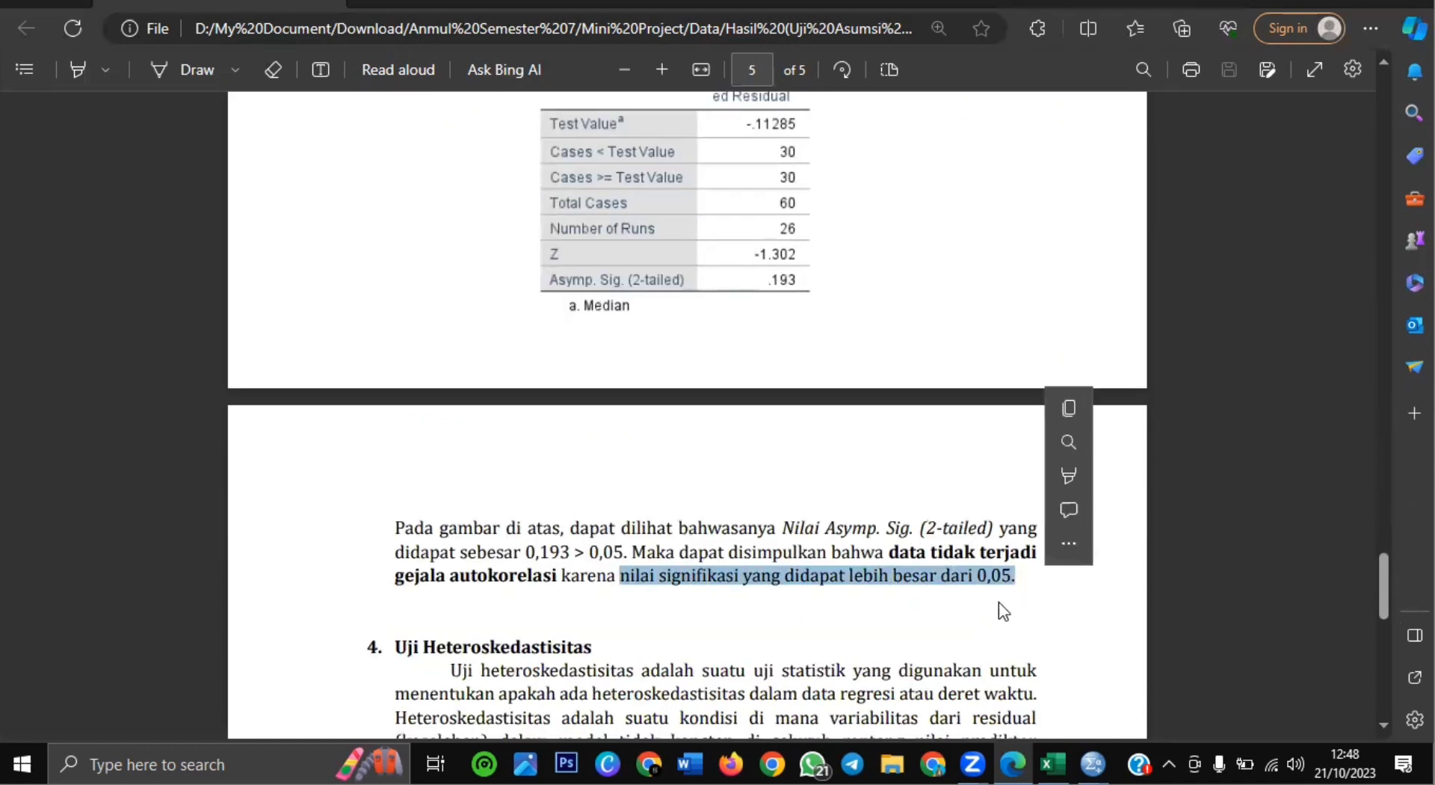
Read the Park Test decision criteria in the Uji Heteroskedastisitas section, highlighting the heading and the significance rule
scroll(948, 580, down, 3)
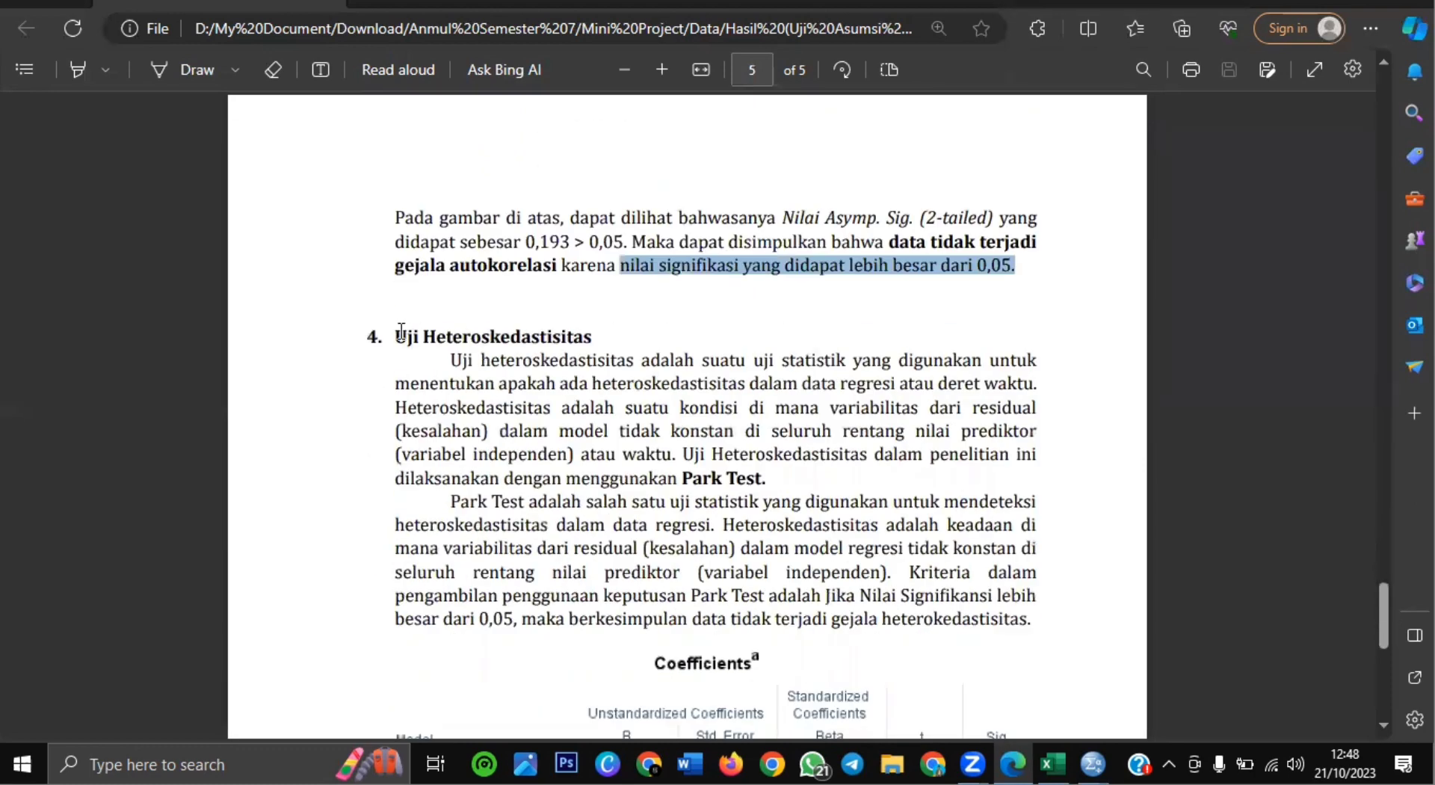
drag(399, 335, 592, 339)
click(771, 409)
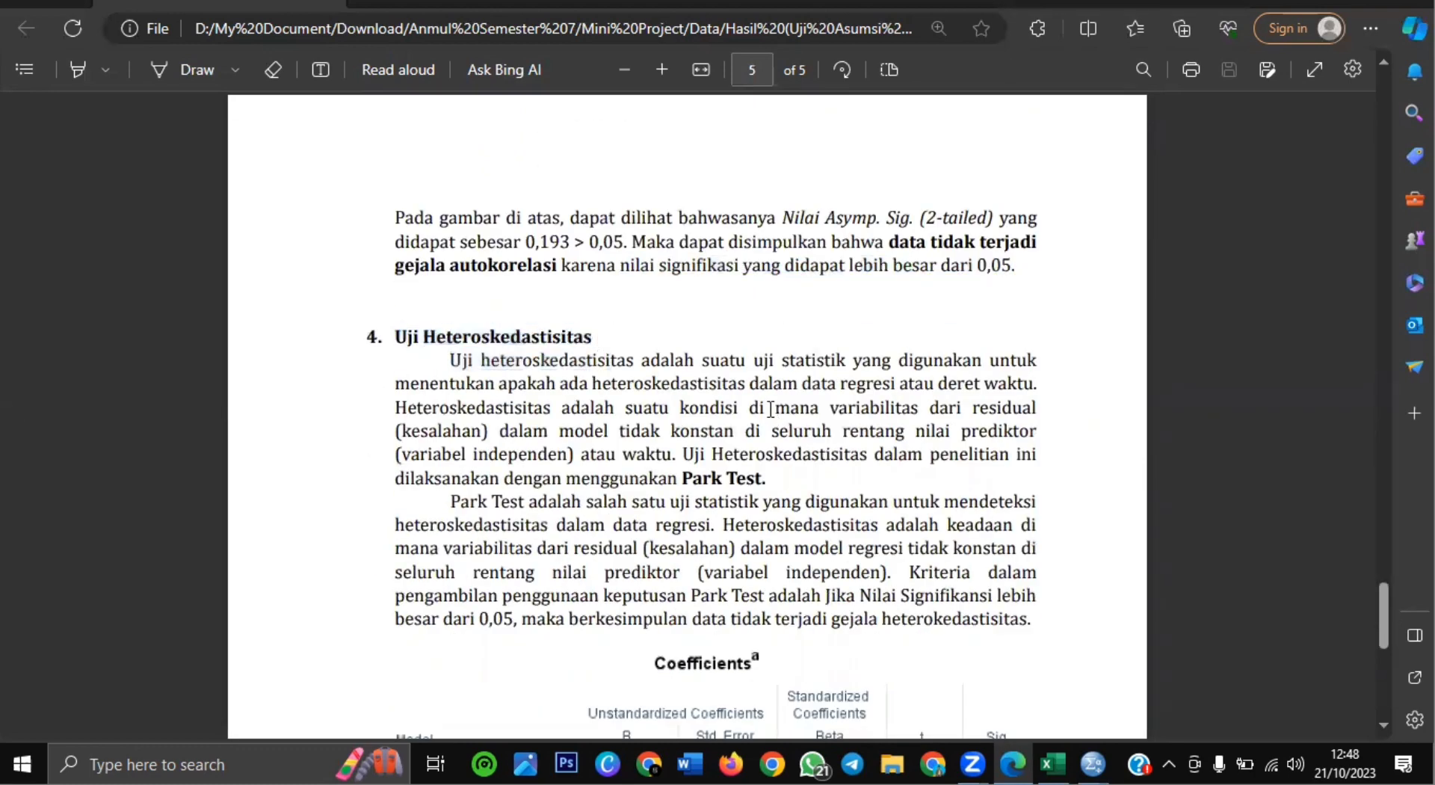
scroll(1002, 456, down, 1)
drag(909, 469, 1030, 509)
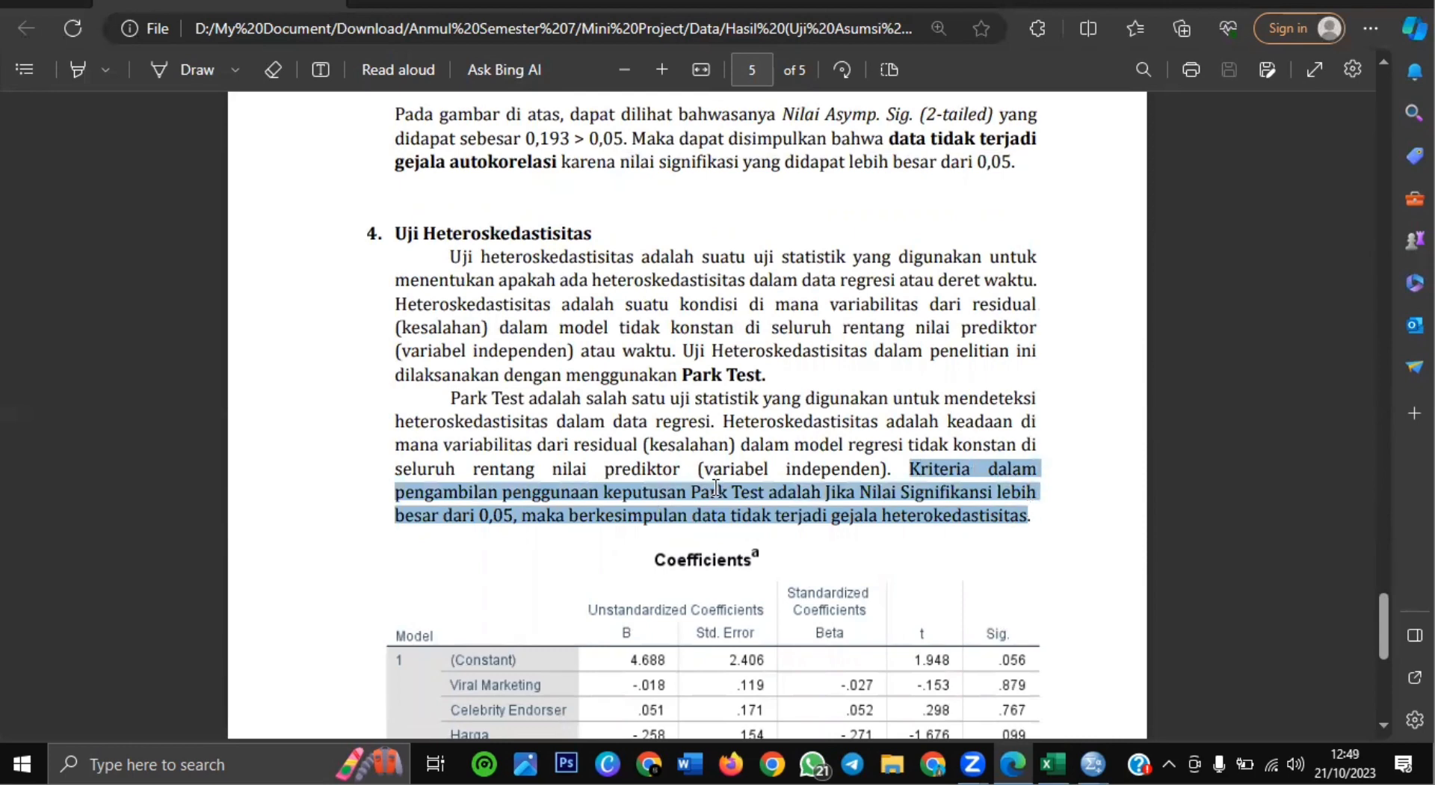
click(886, 496)
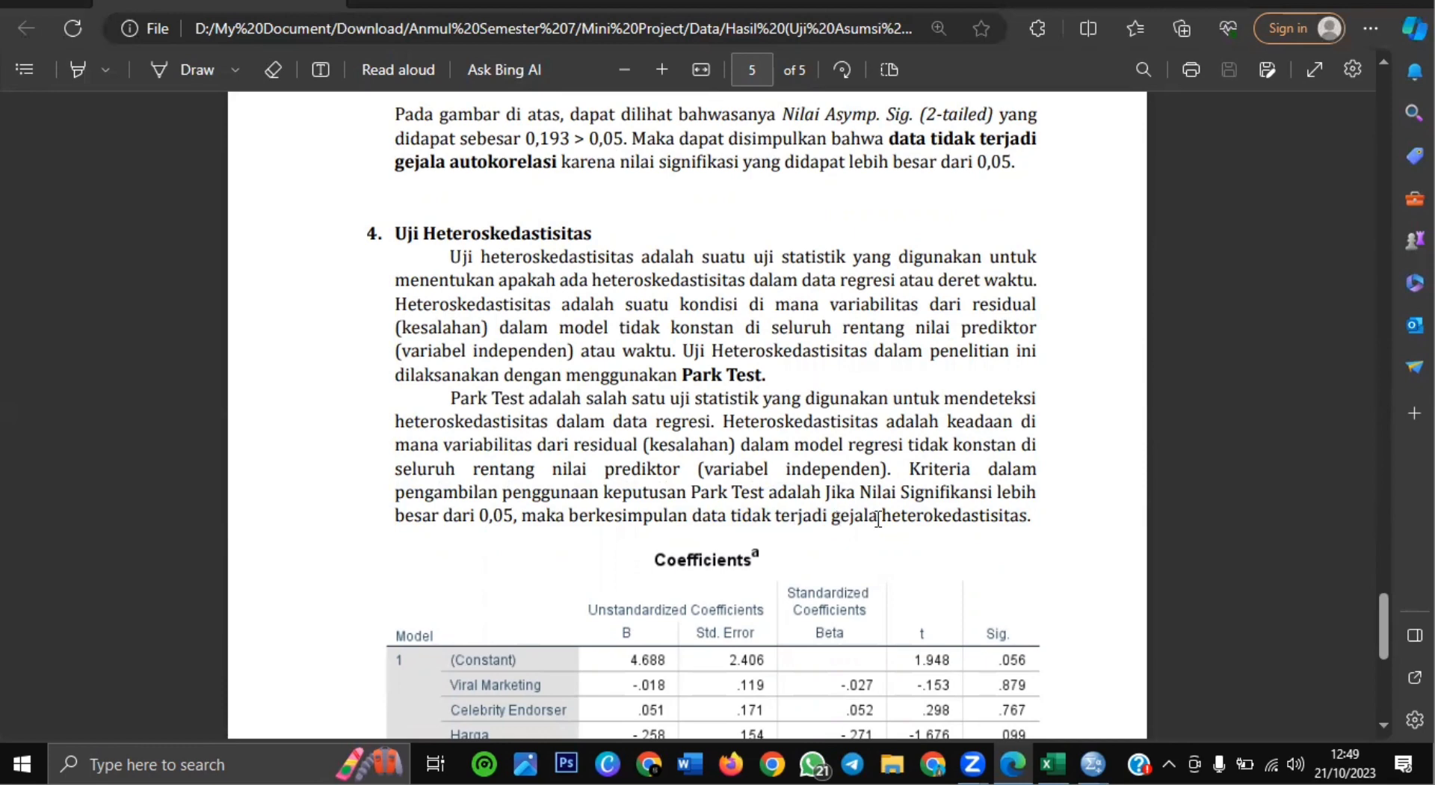
Examine the significance values in the LN_RES Coefficients table and read the heteroskedasticity conclusion below it
scroll(943, 410, down, 4)
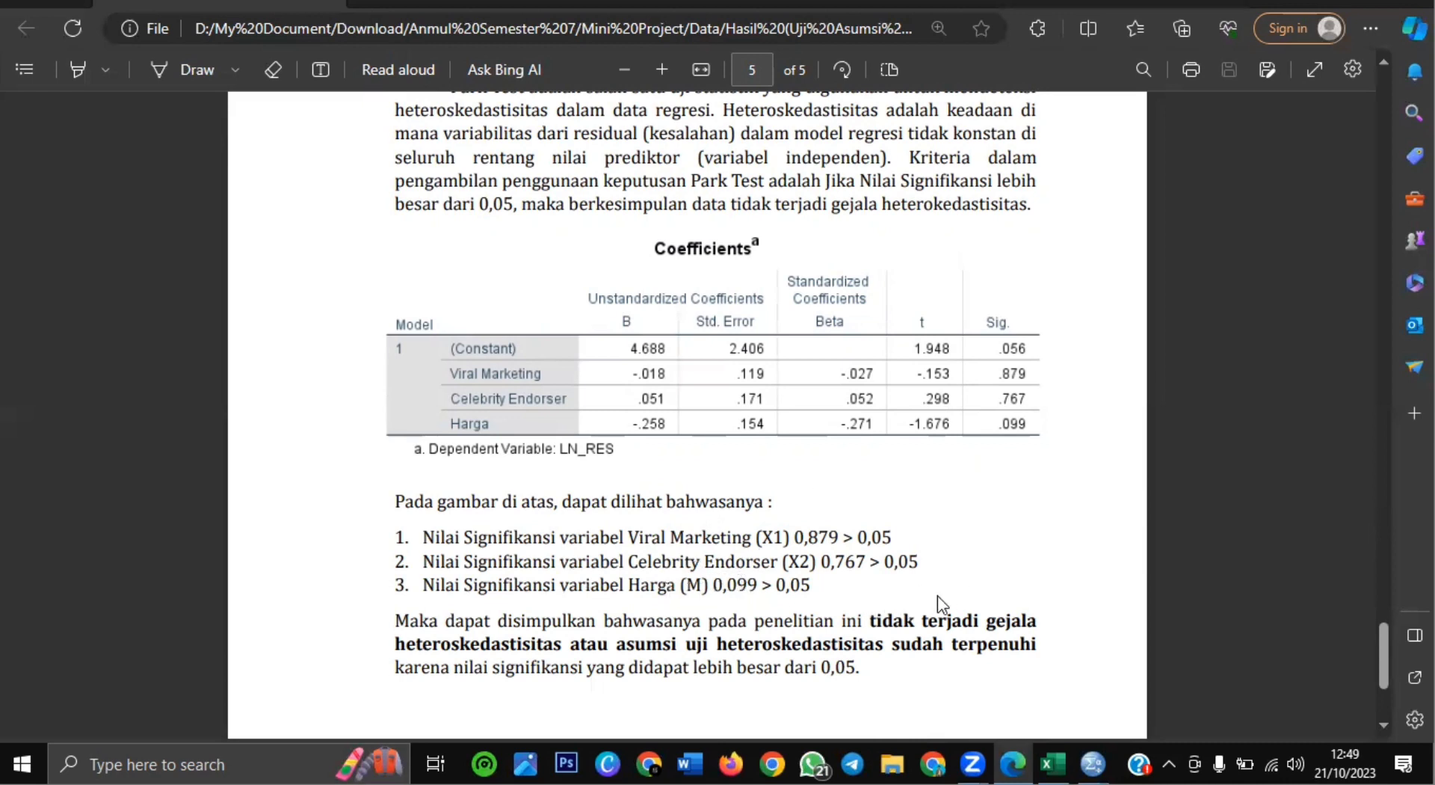
scroll(955, 583, down, 1)
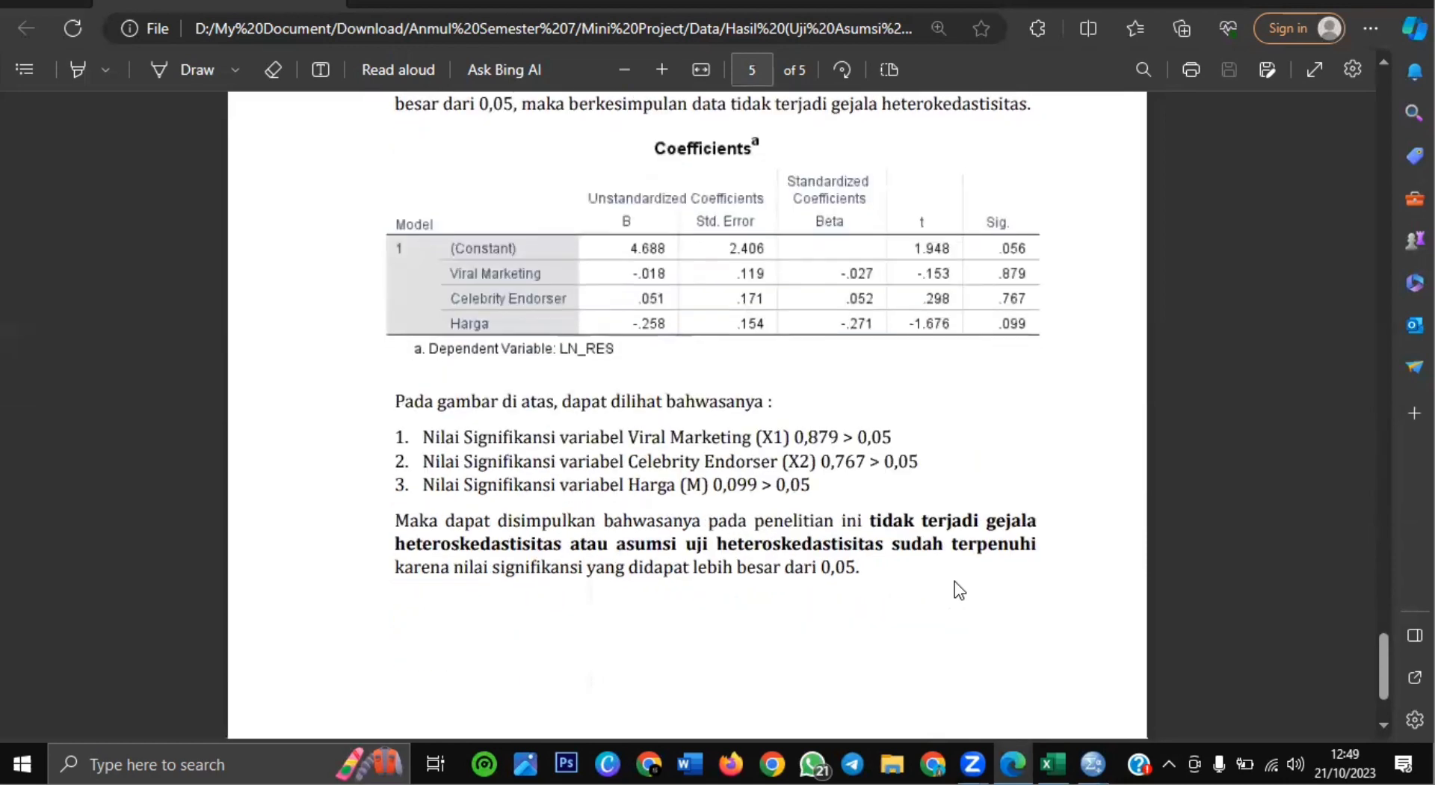
scroll(955, 583, up, 1)
drag(708, 622, 964, 644)
click(1009, 627)
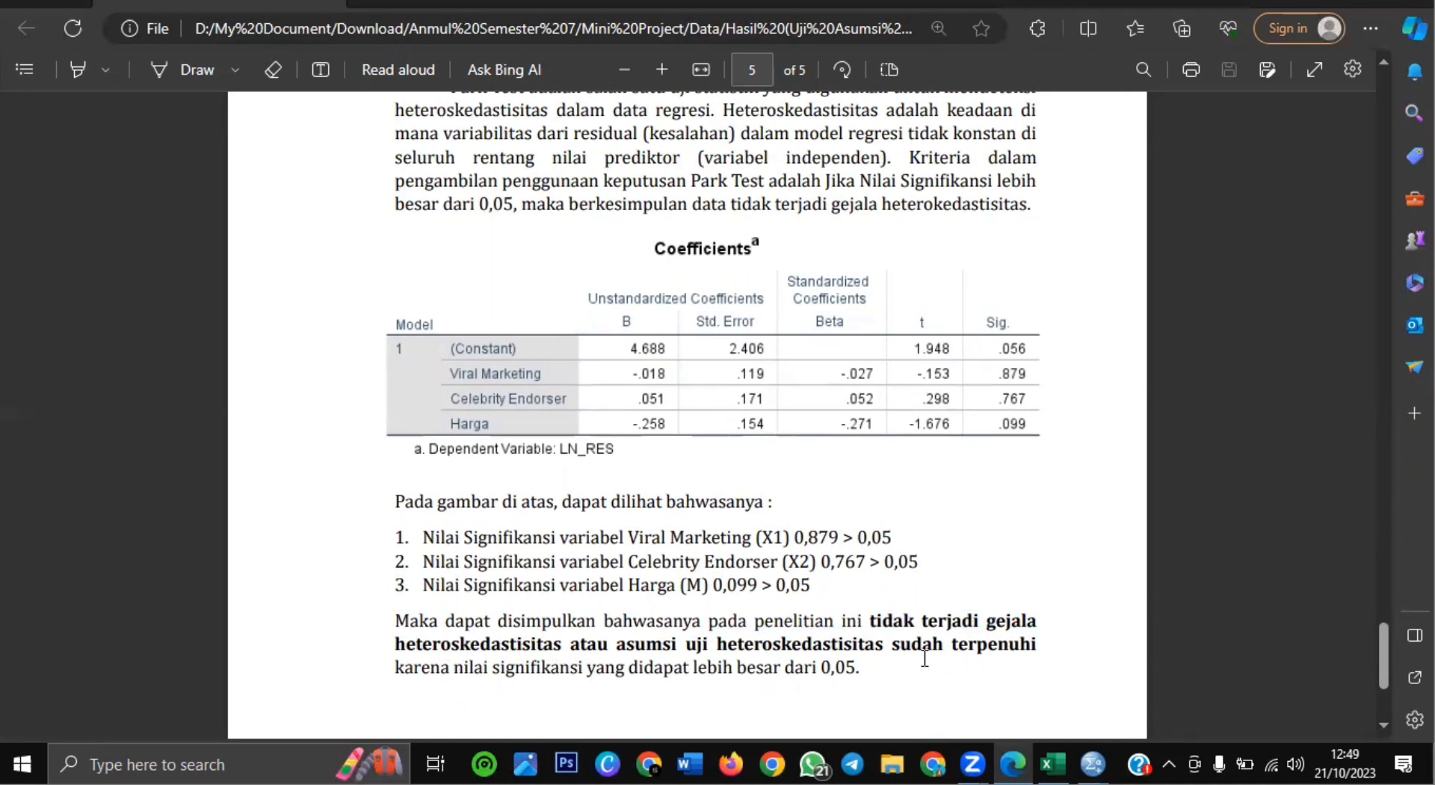
drag(858, 672, 816, 670)
click(889, 680)
Return to the Pengolahan Data (SPSS) outline on page 2 and view the Uji Regresi Moderasi - MRA item
scroll(888, 651, up, 20)
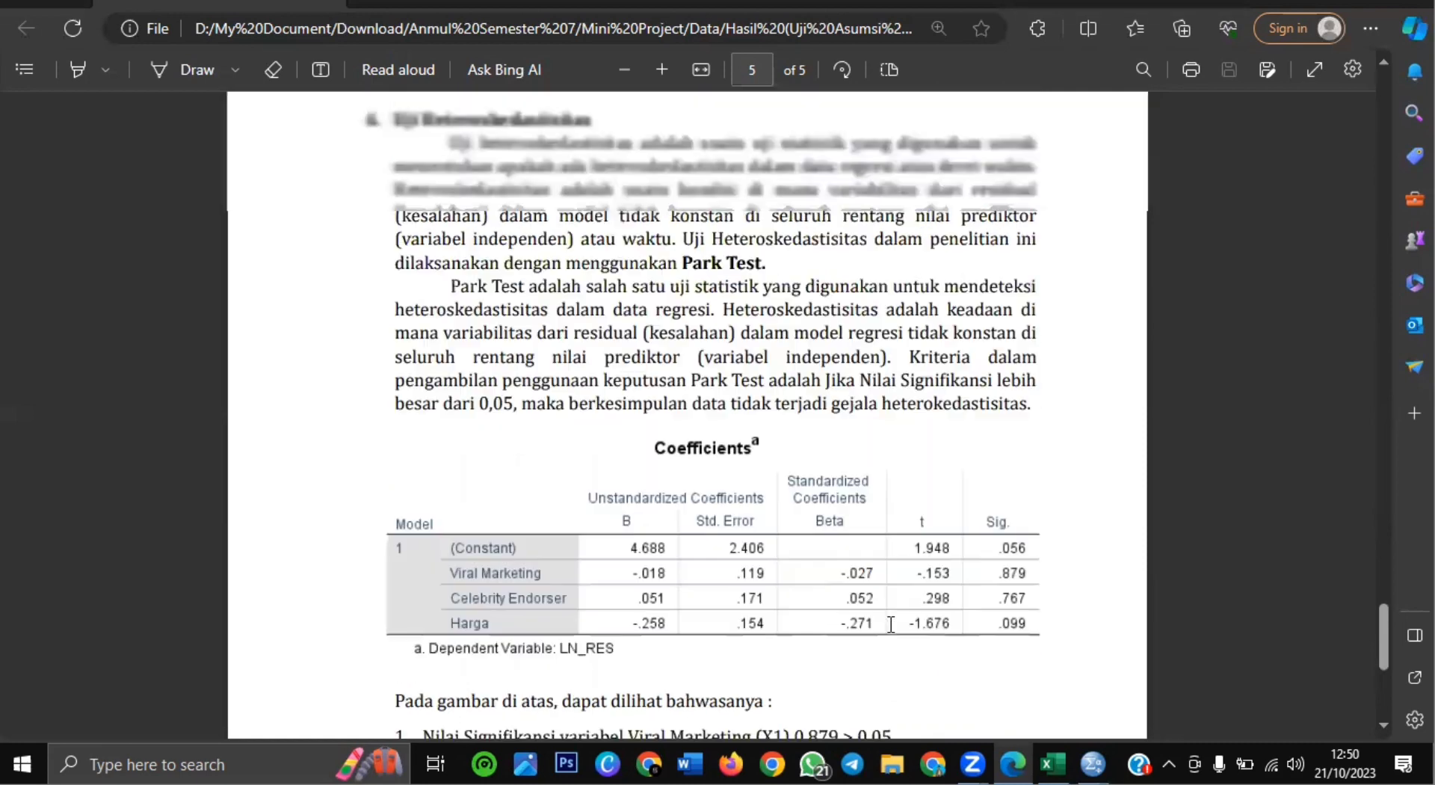
scroll(890, 633, down, 3)
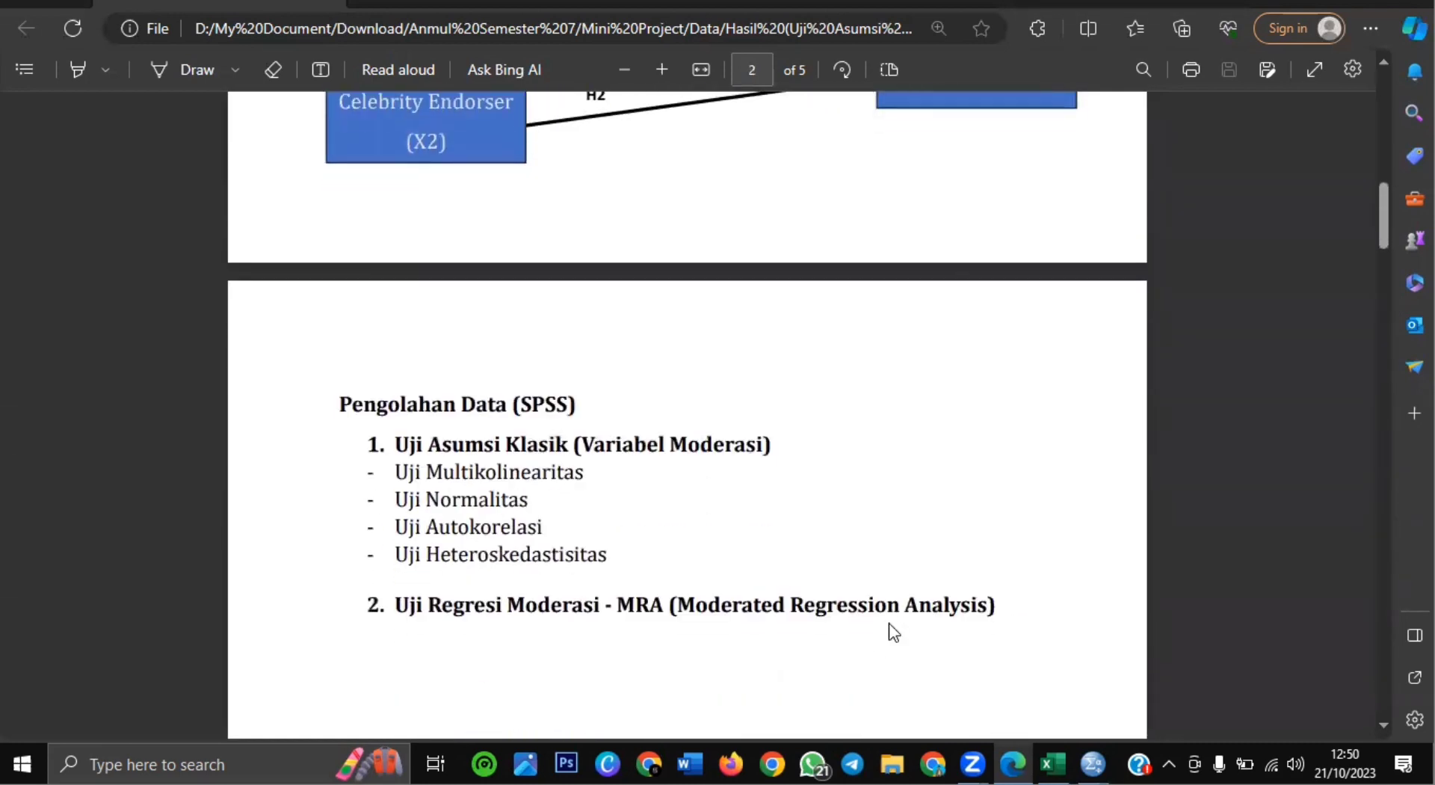
Highlight the Uji Regresi Moderasi - MRA (Moderated Regression Analysis) heading in the Pengolahan Data outline
drag(774, 500, 989, 499)
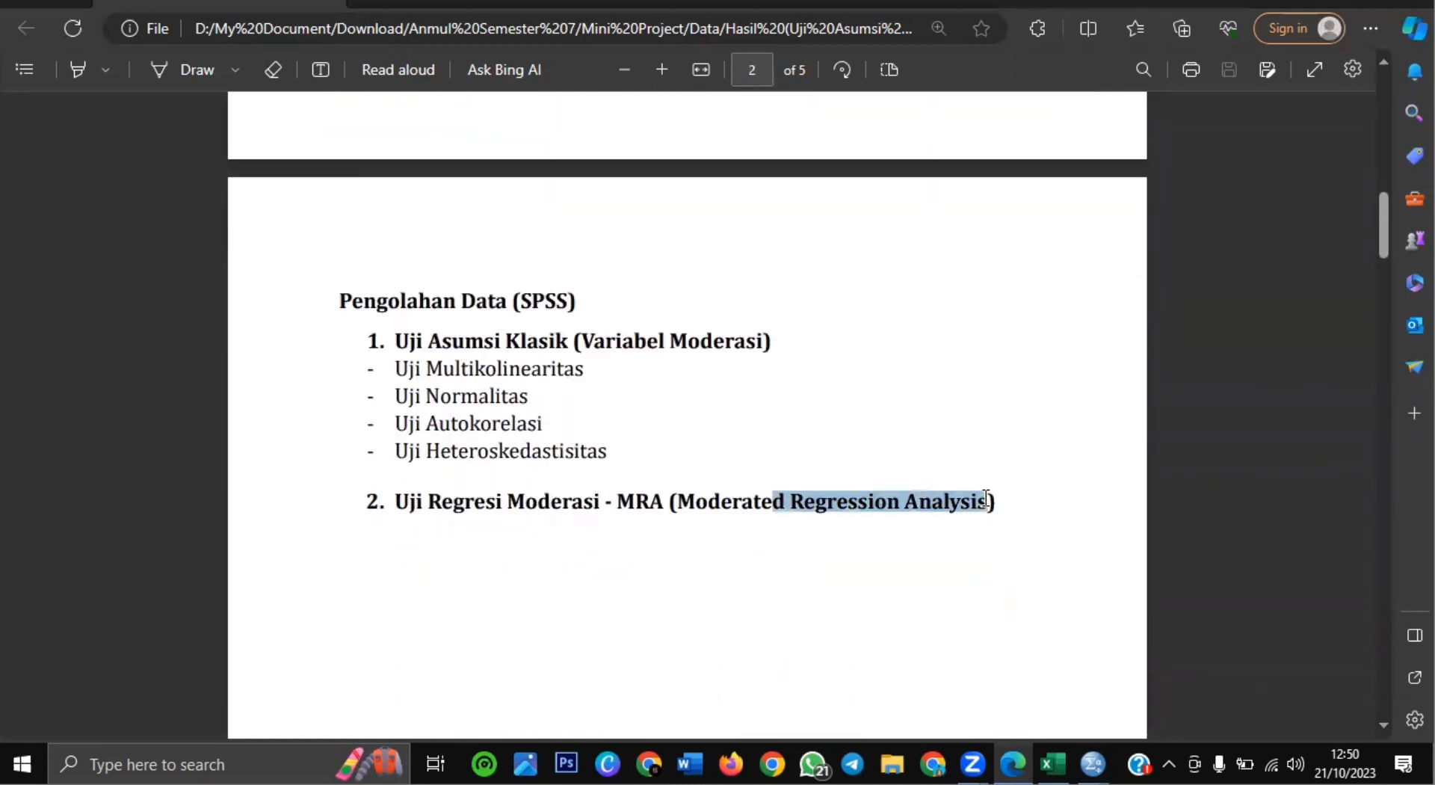
drag(618, 504, 969, 513)
click(696, 510)
click(917, 506)
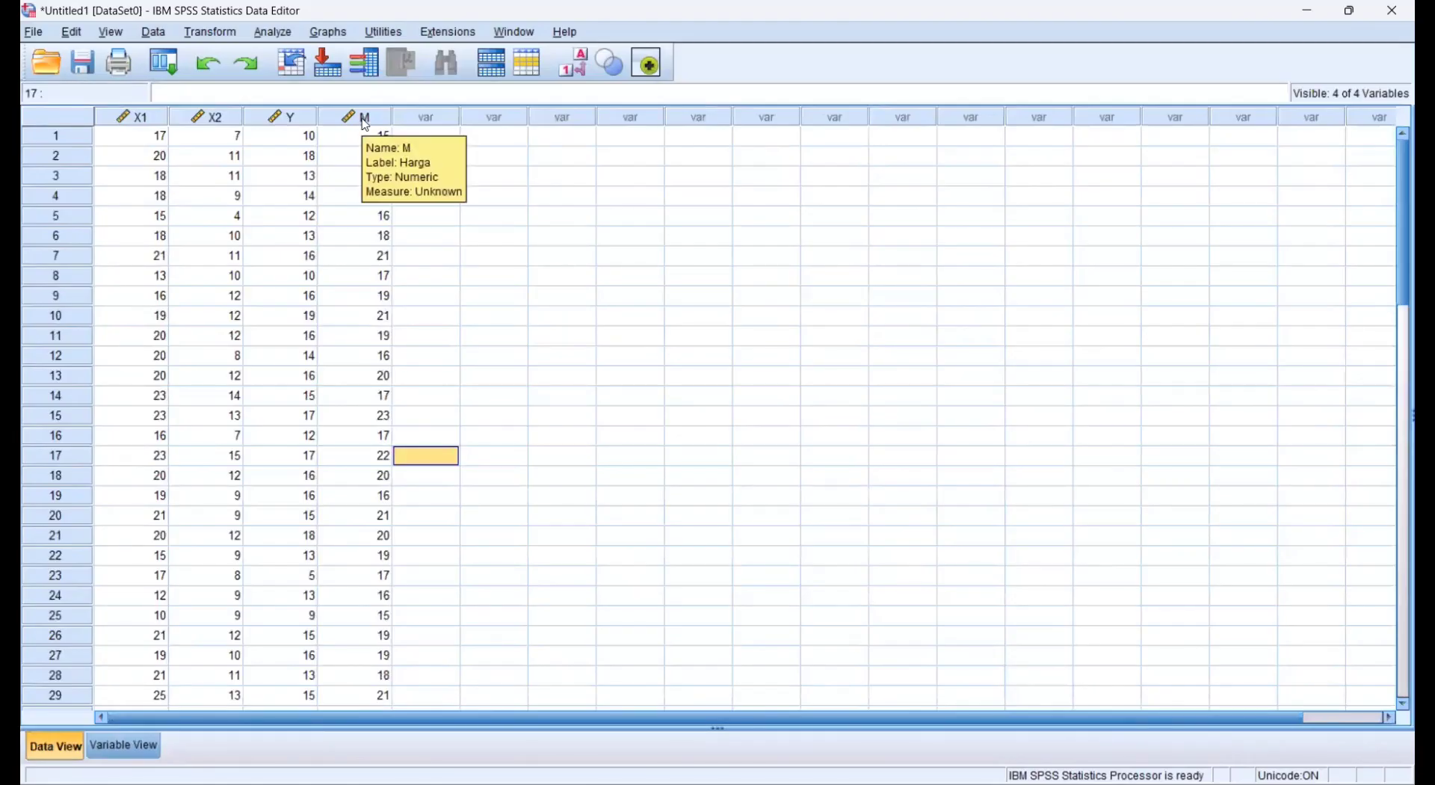
In SPSS, run a linear regression with Keputusan Pembelian [Y] as dependent and Viral Marketing [X1] and Celebrity Endorser [X2] as independents
click(273, 33)
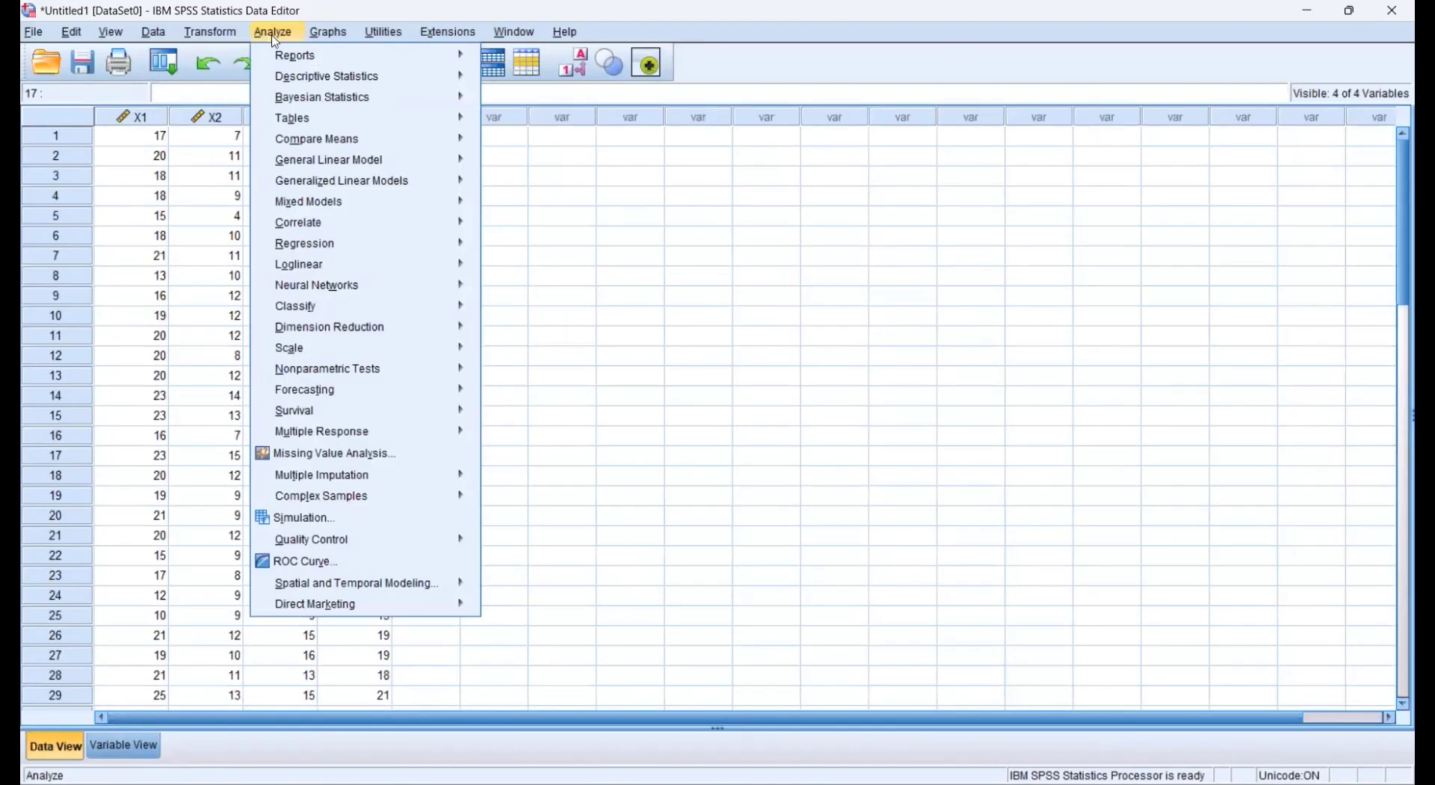
mouse_move(376, 167)
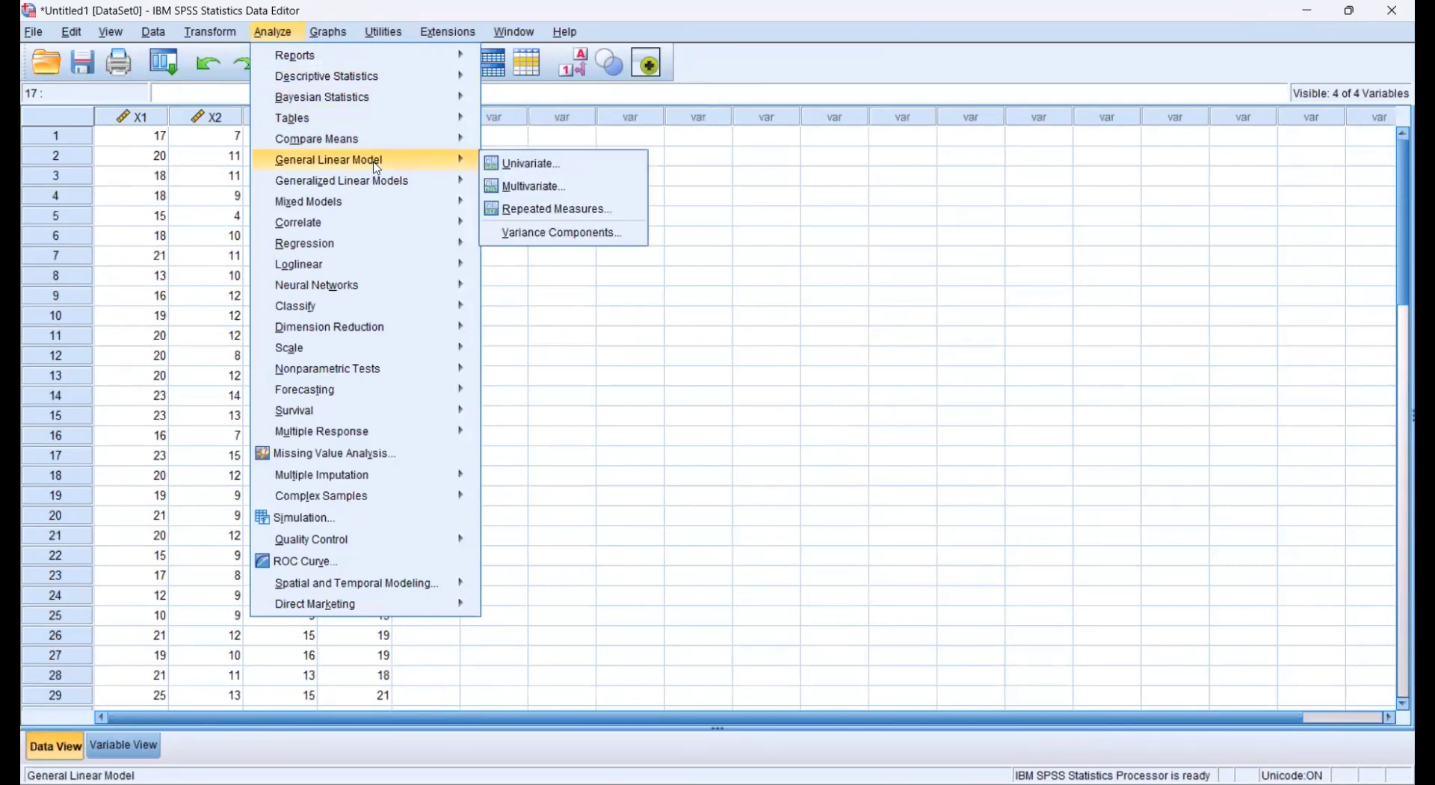
mouse_move(384, 247)
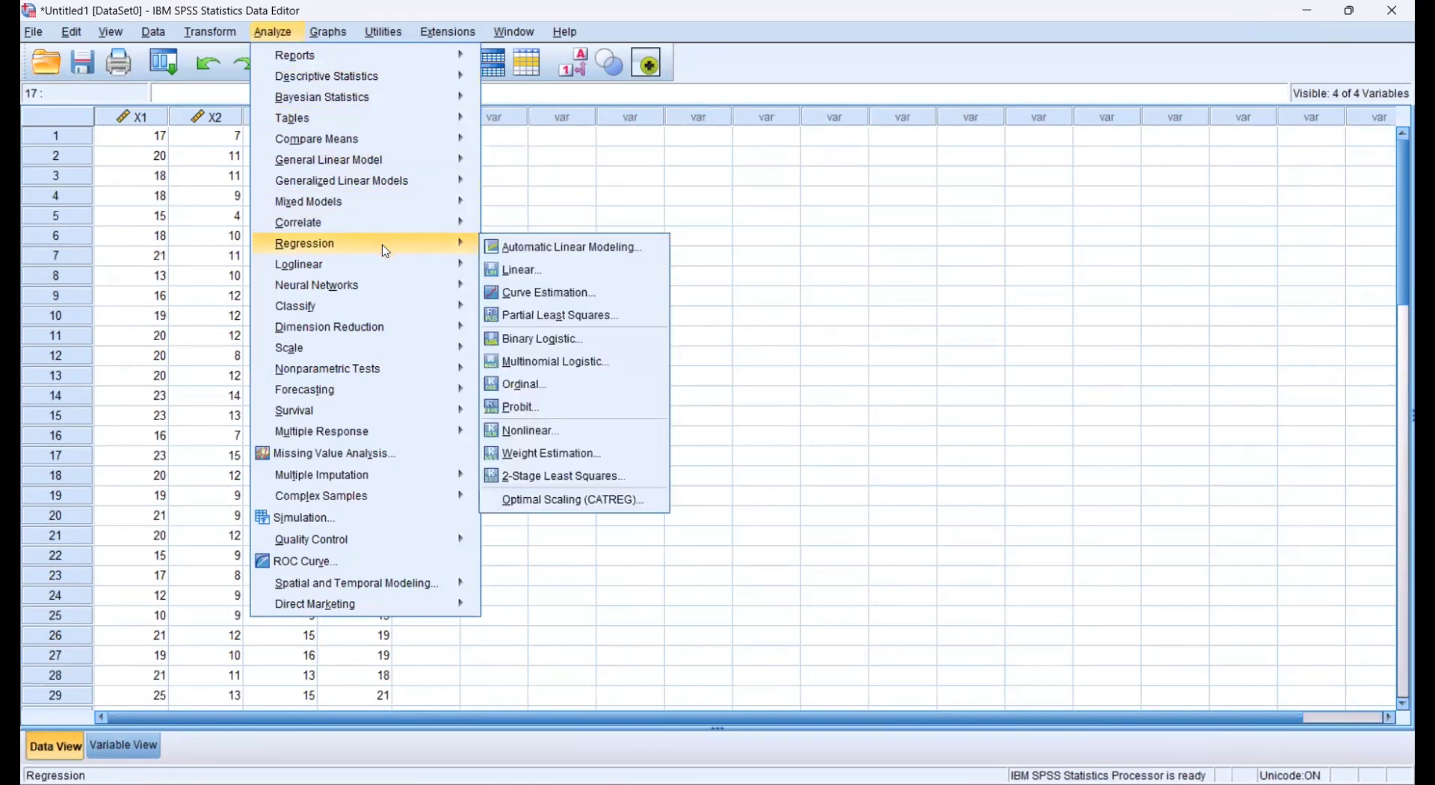
click(566, 270)
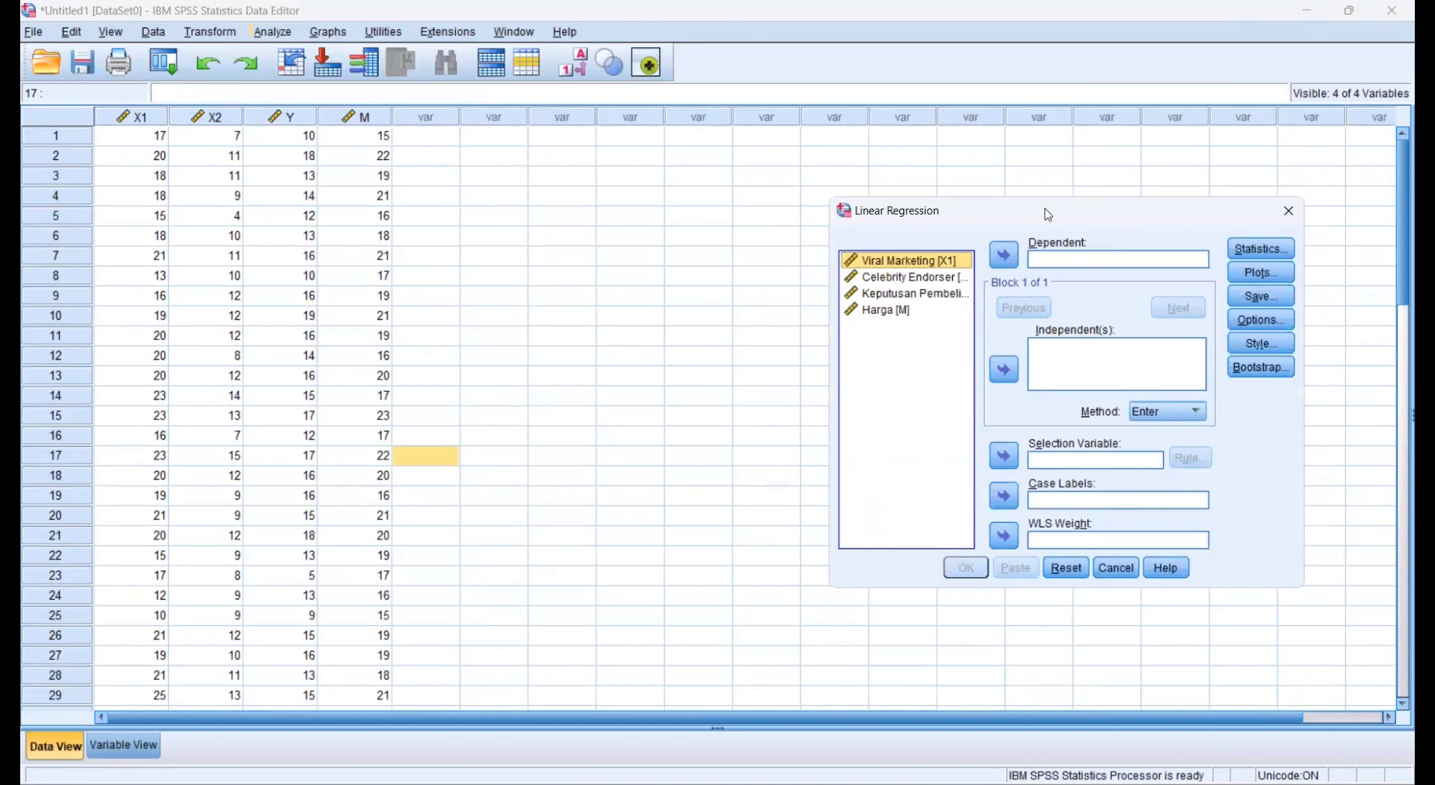
drag(1048, 214, 687, 184)
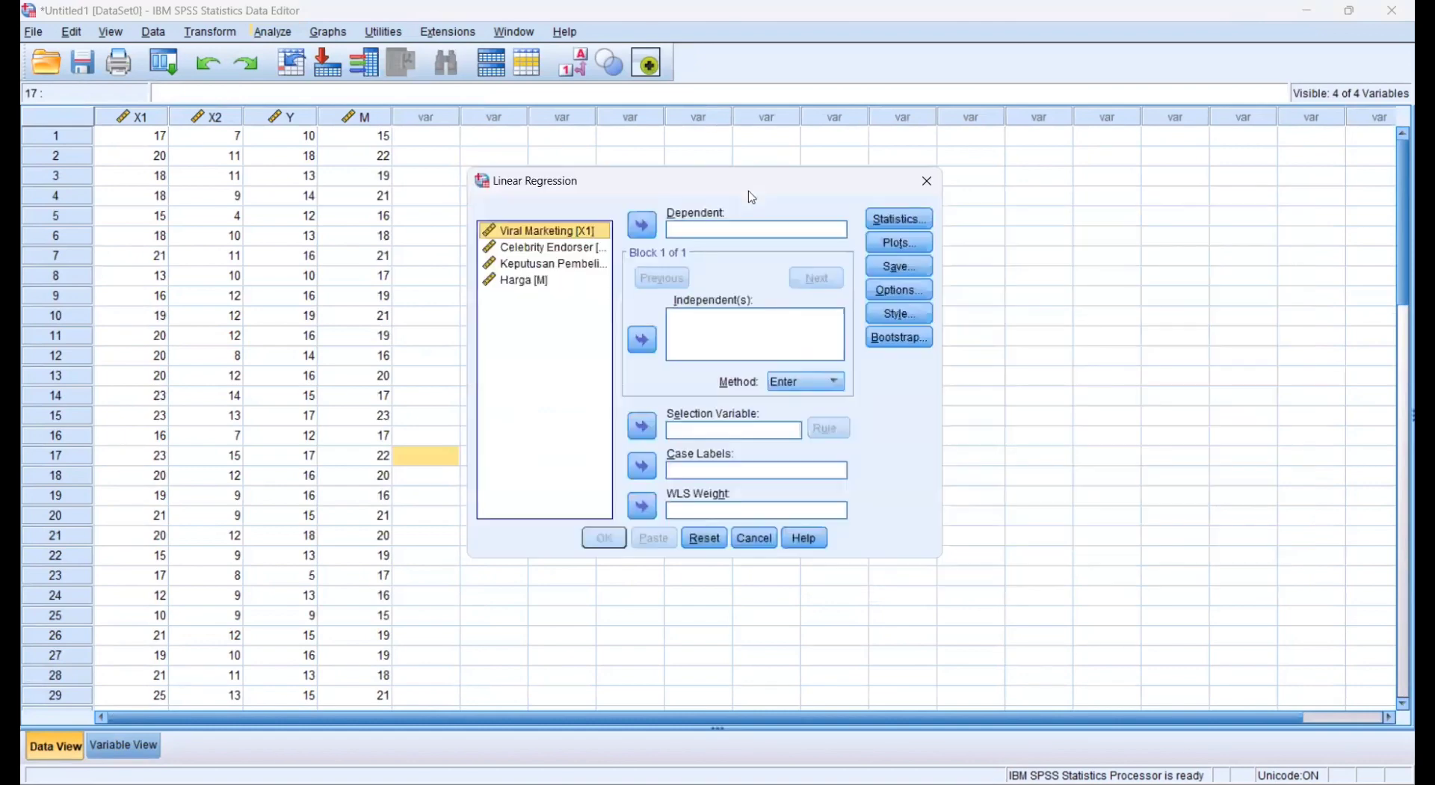
shift+click(574, 249)
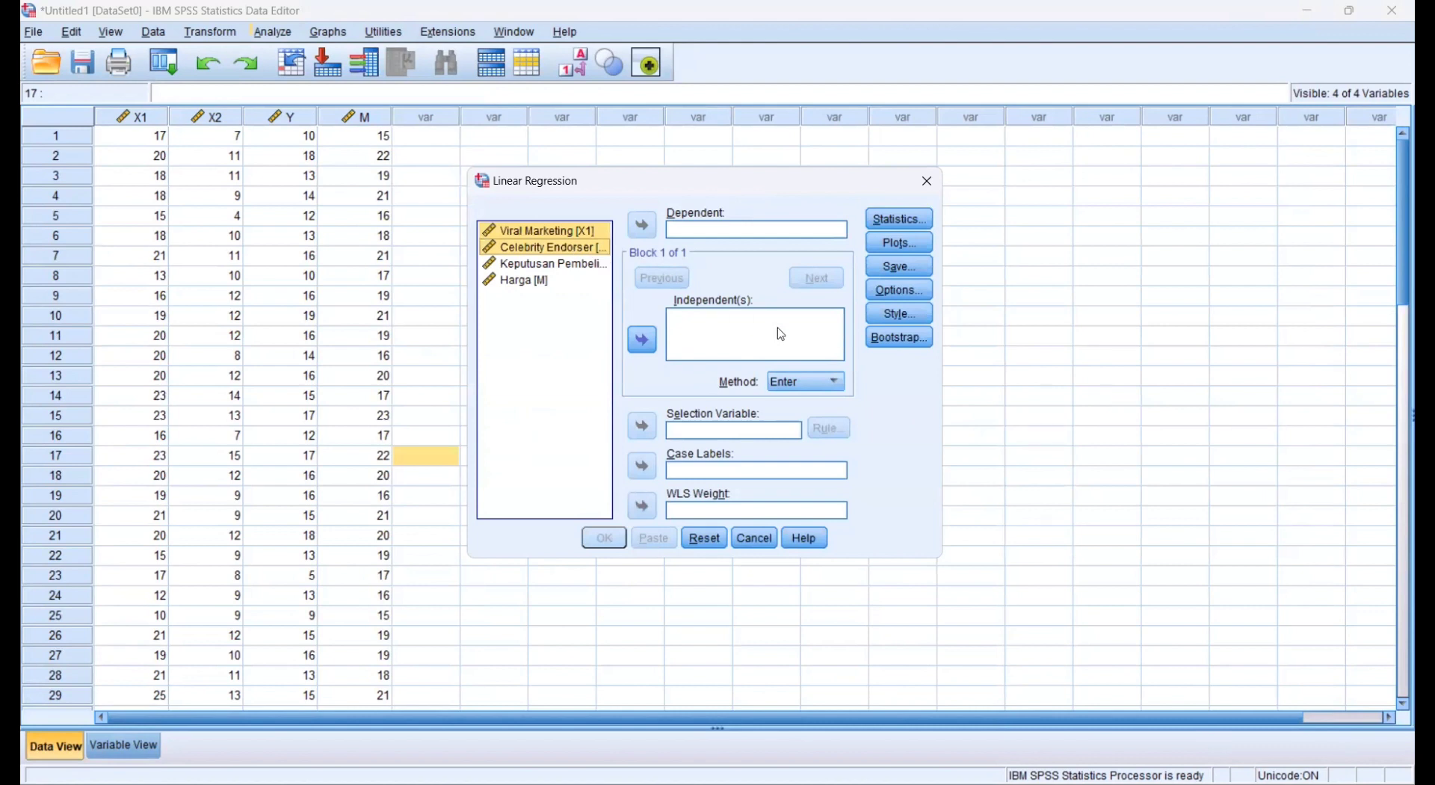
click(641, 340)
click(572, 264)
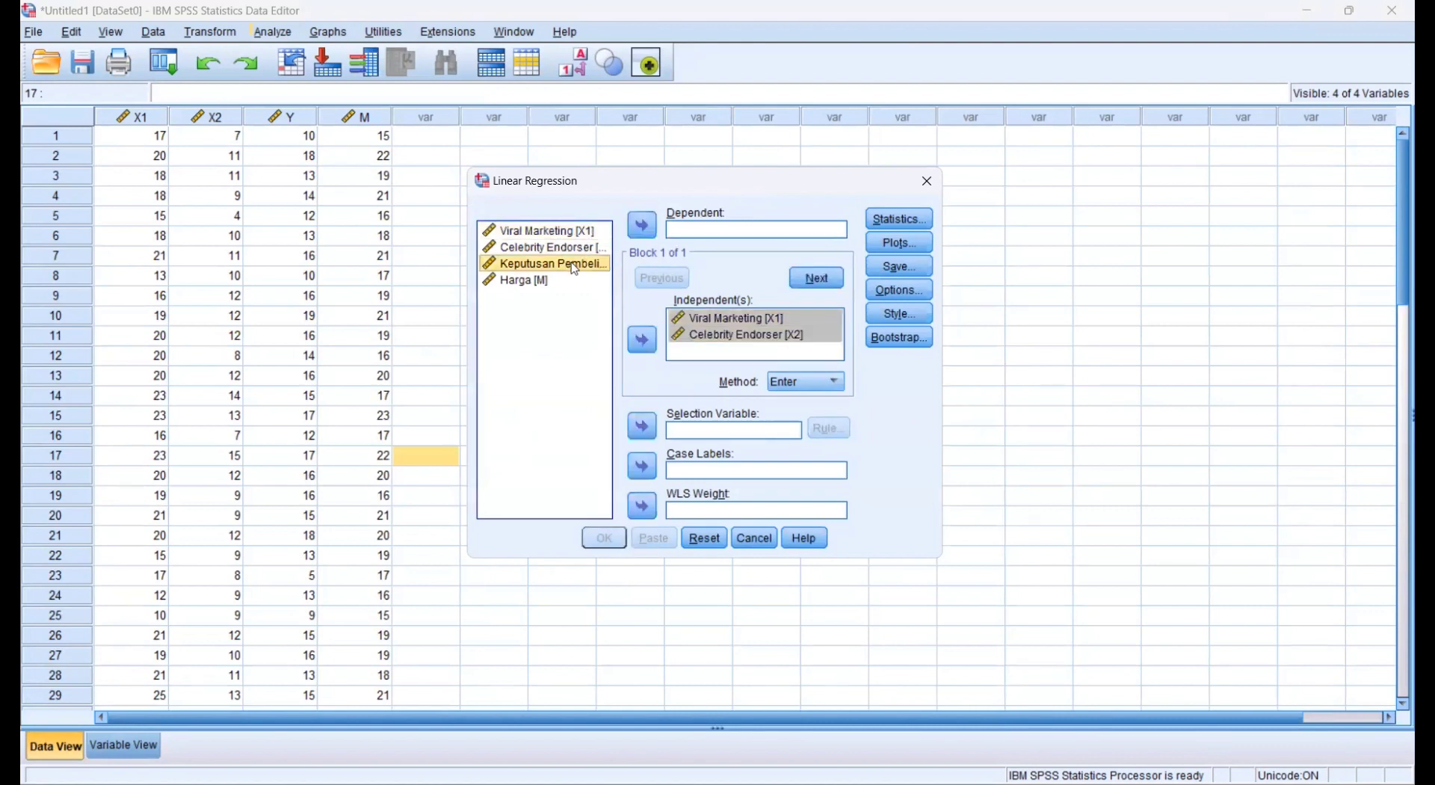
click(644, 227)
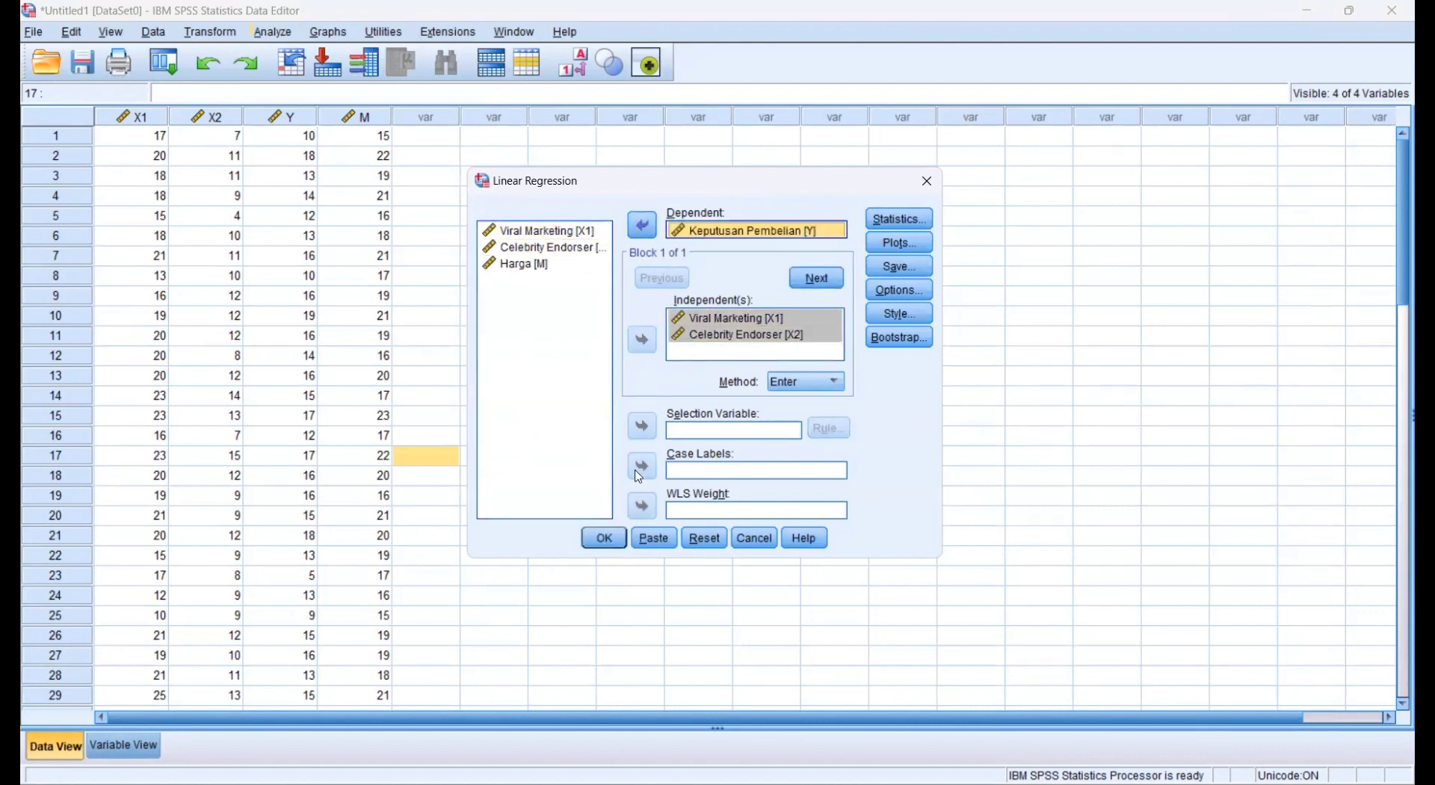
click(604, 538)
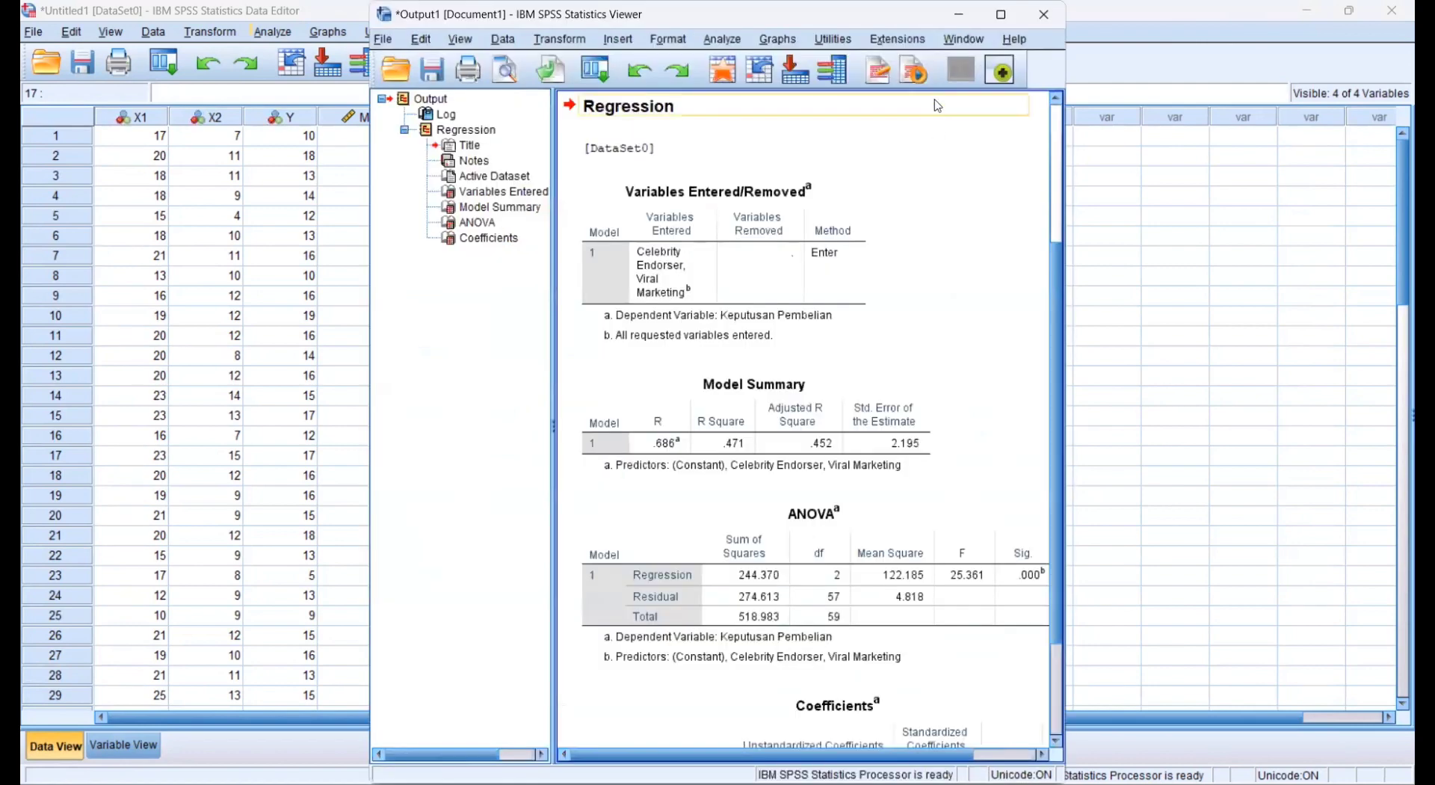
Enlarge the output window and review the first regression's Model Summary, ANOVA and Coefficients tables
click(1002, 14)
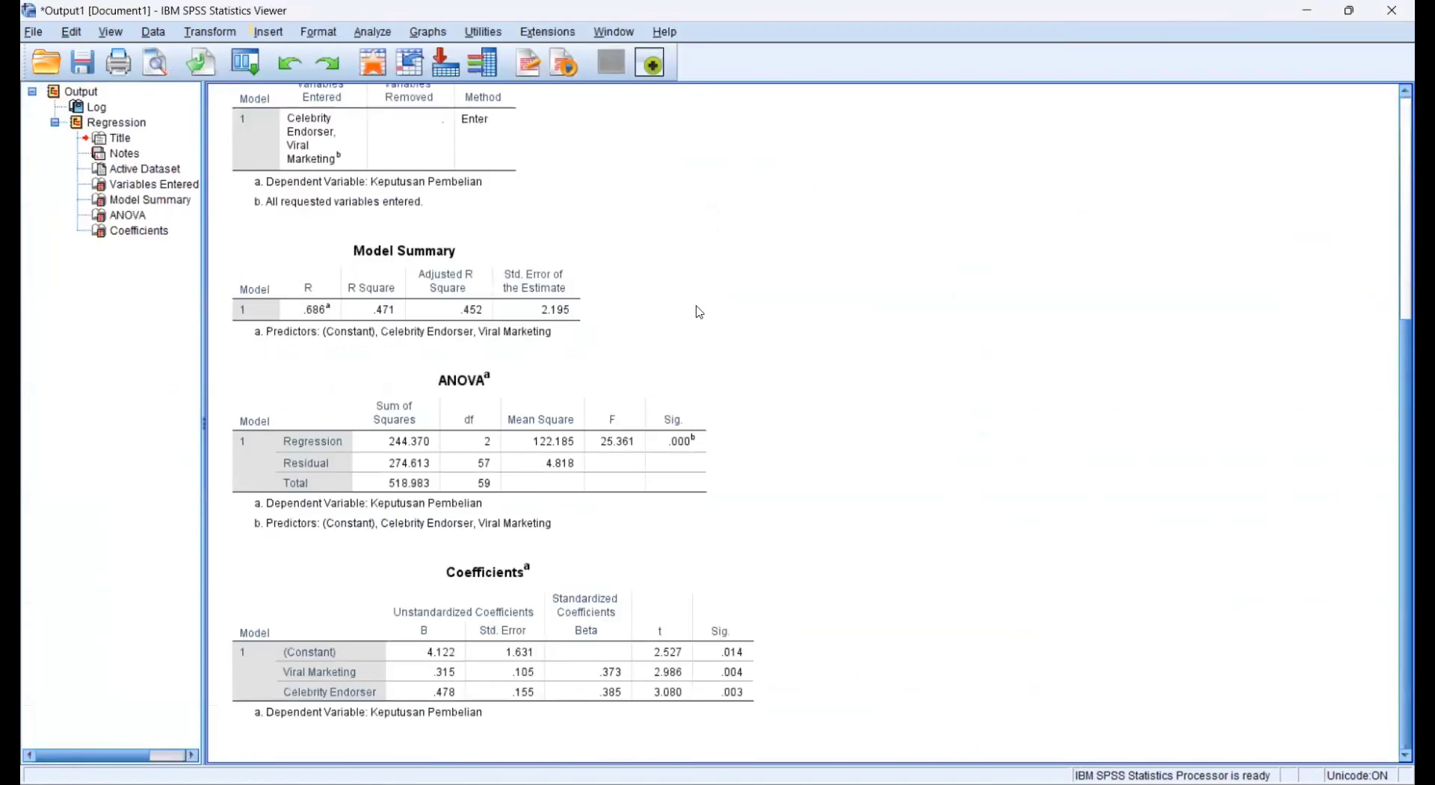
scroll(700, 325, down, 5)
scroll(666, 275, up, 5)
scroll(450, 456, down, 3)
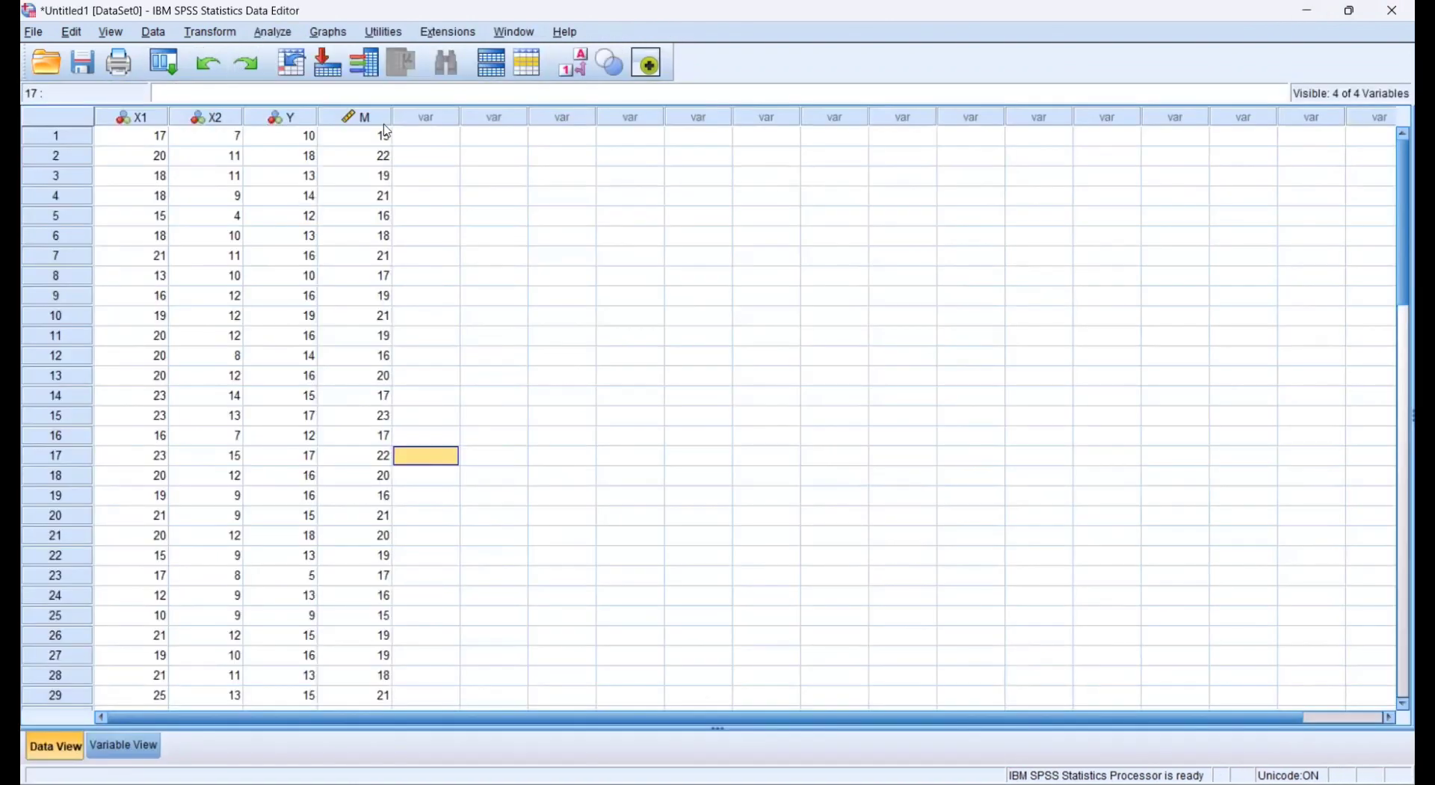
Compute a new interaction variable X1M in the dataset using the expression X1*M
click(210, 32)
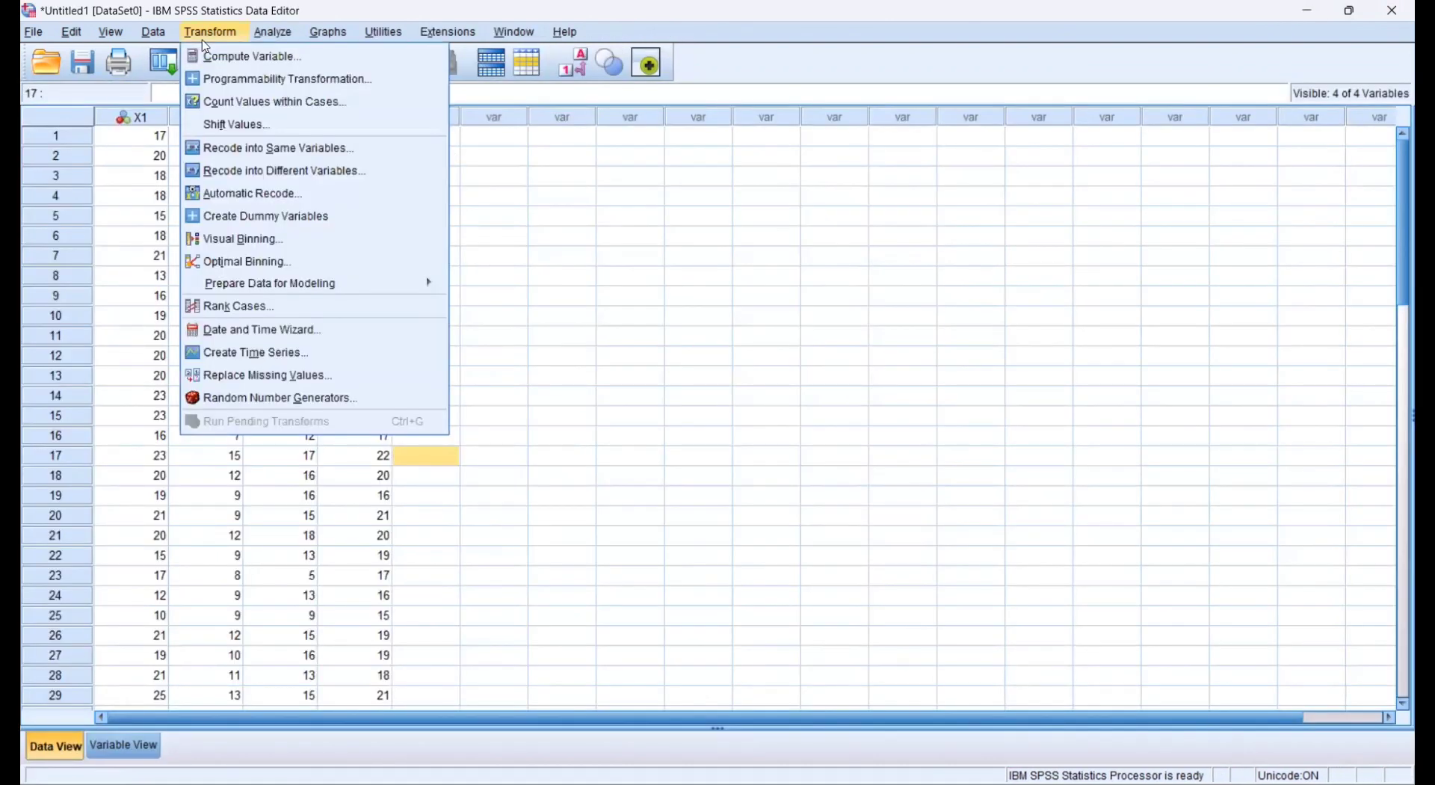
click(238, 50)
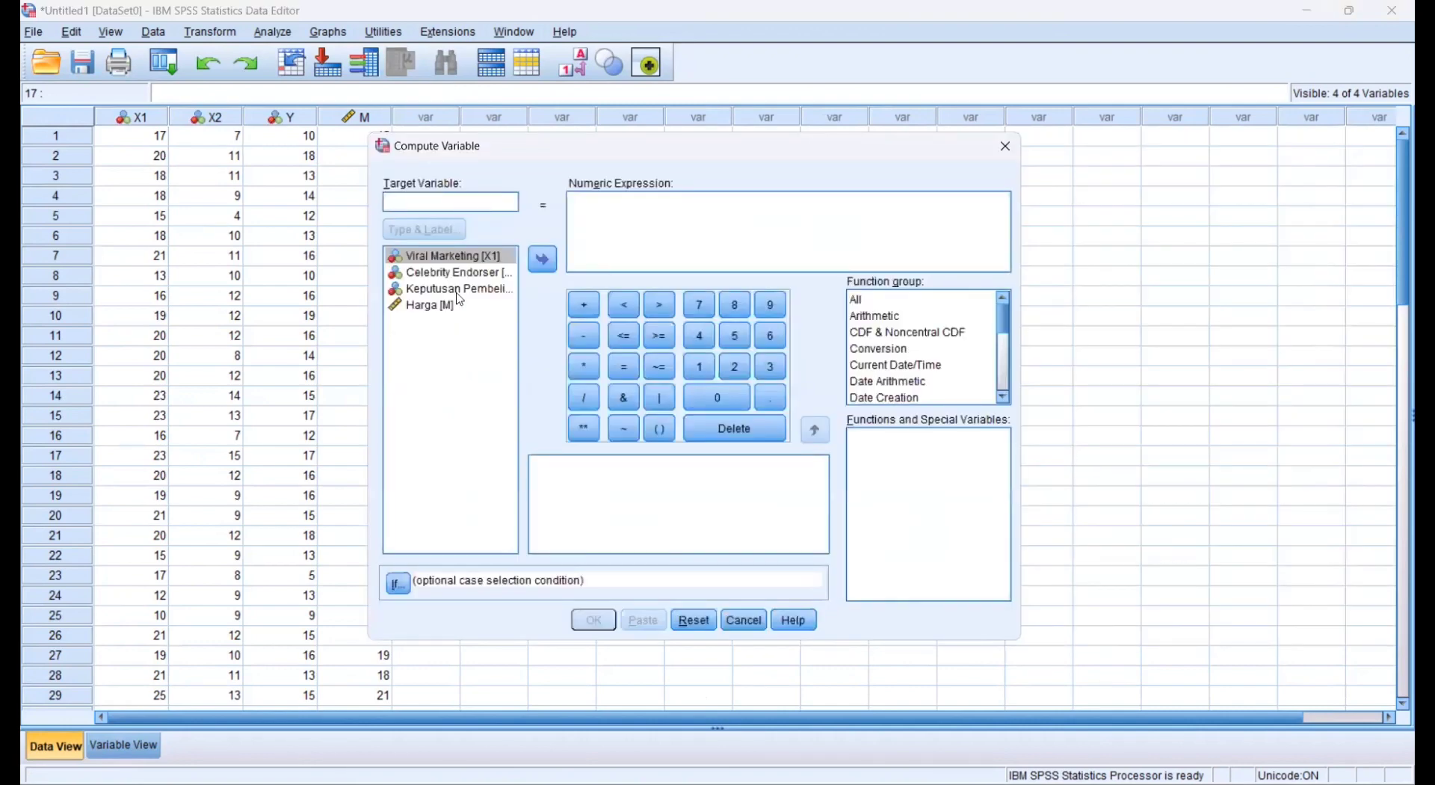
text(X)
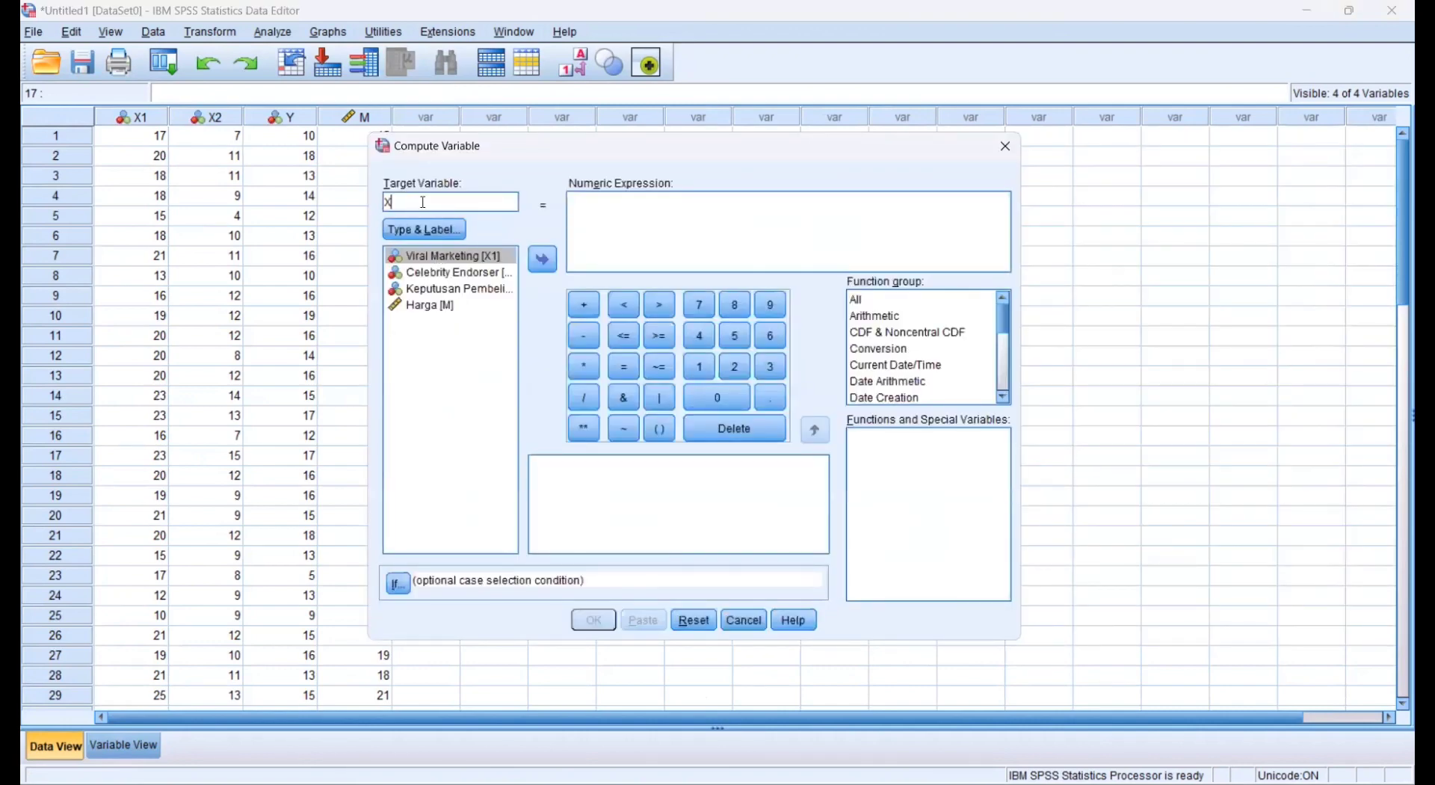
text(1m)
key(Tab)
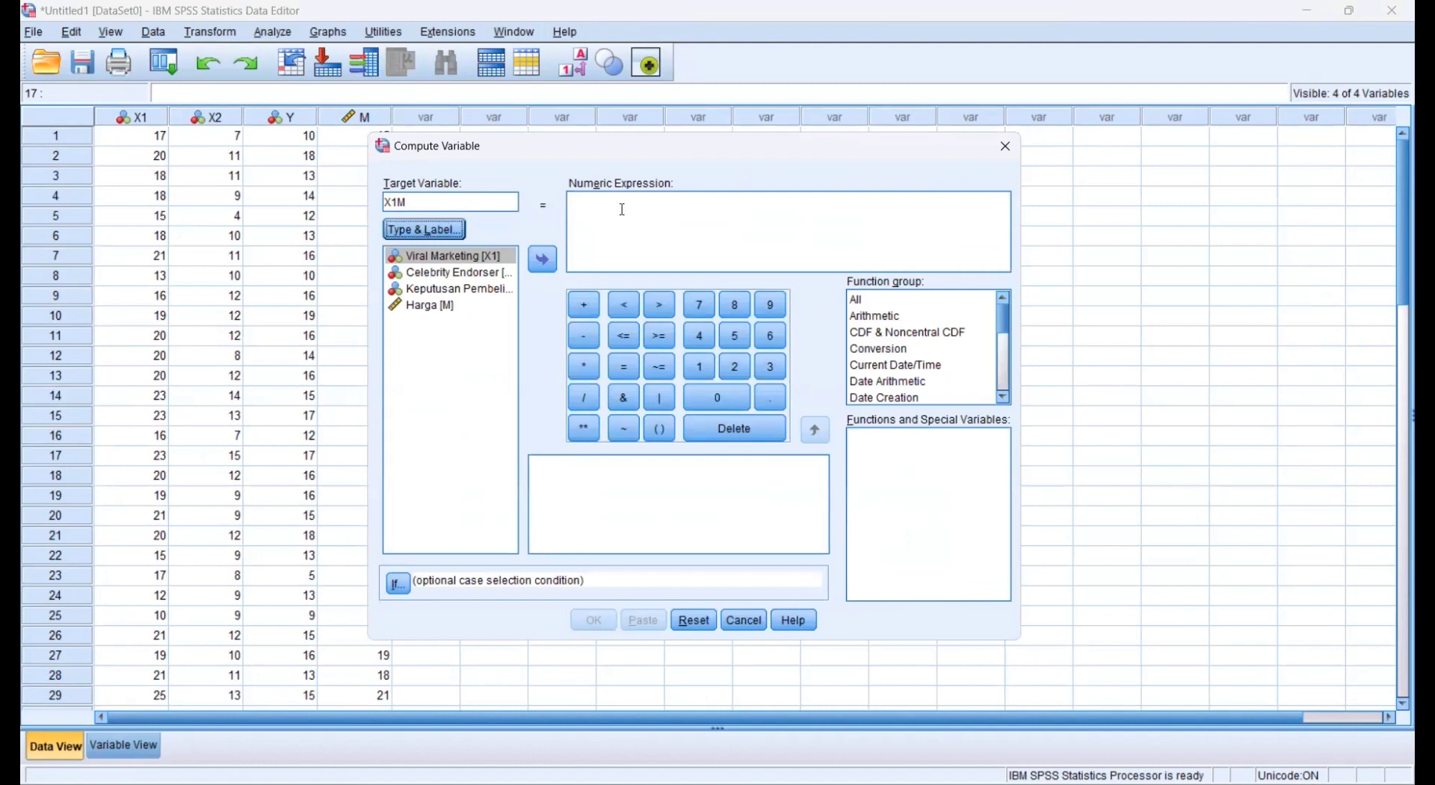
click(451, 254)
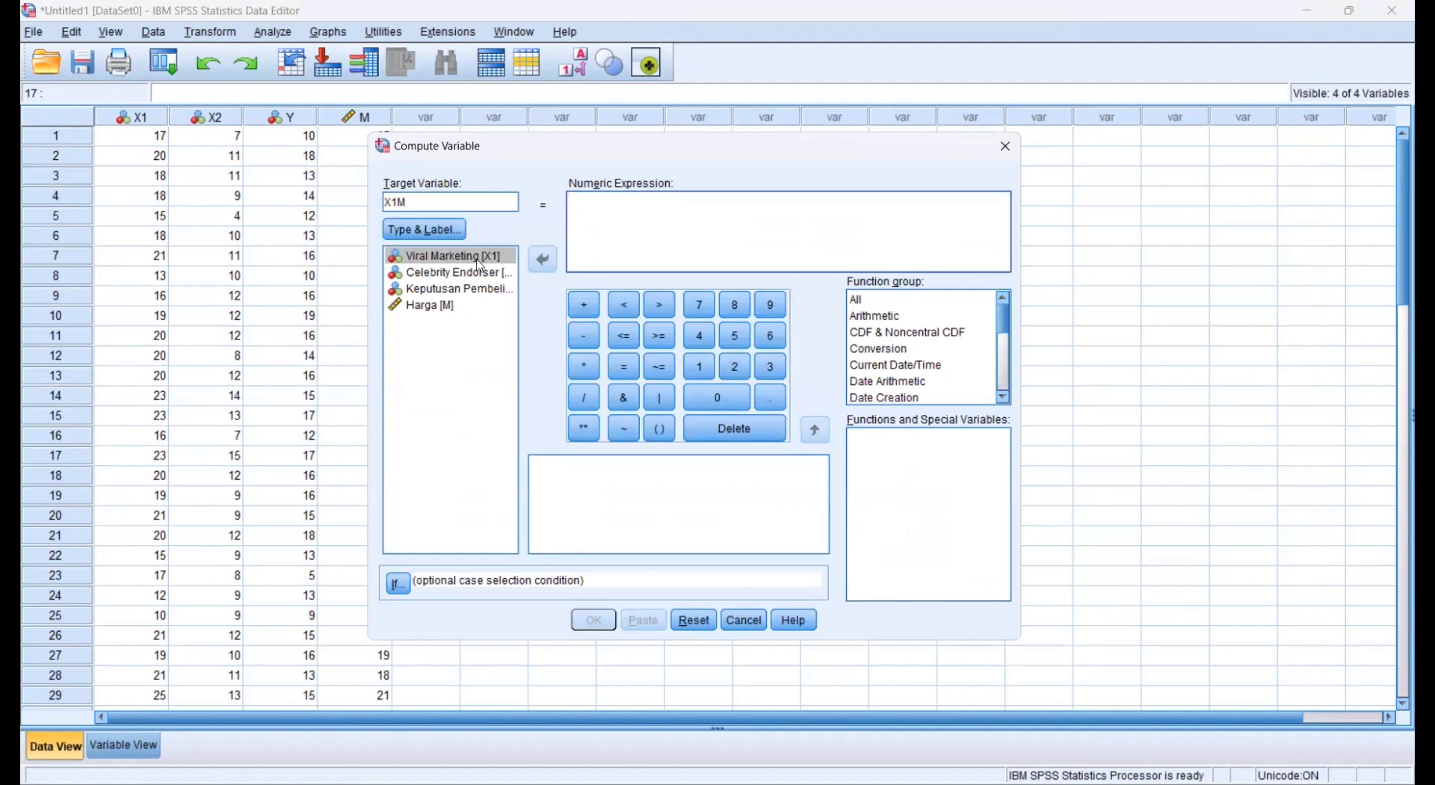
click(542, 260)
click(461, 307)
click(543, 259)
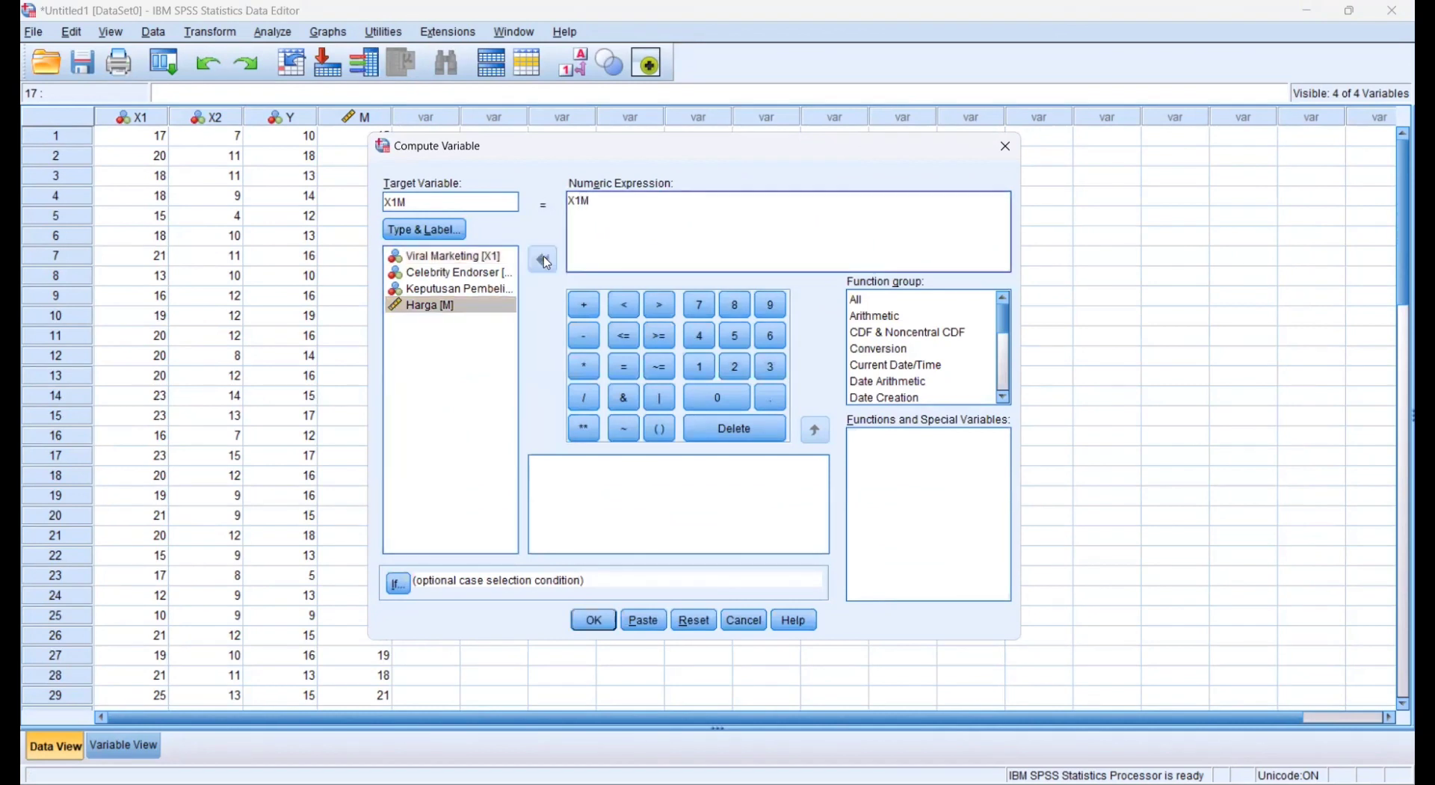
text(*)
click(594, 620)
Compute a second interaction variable X2M, replacing the previous expression with X2*M
click(203, 33)
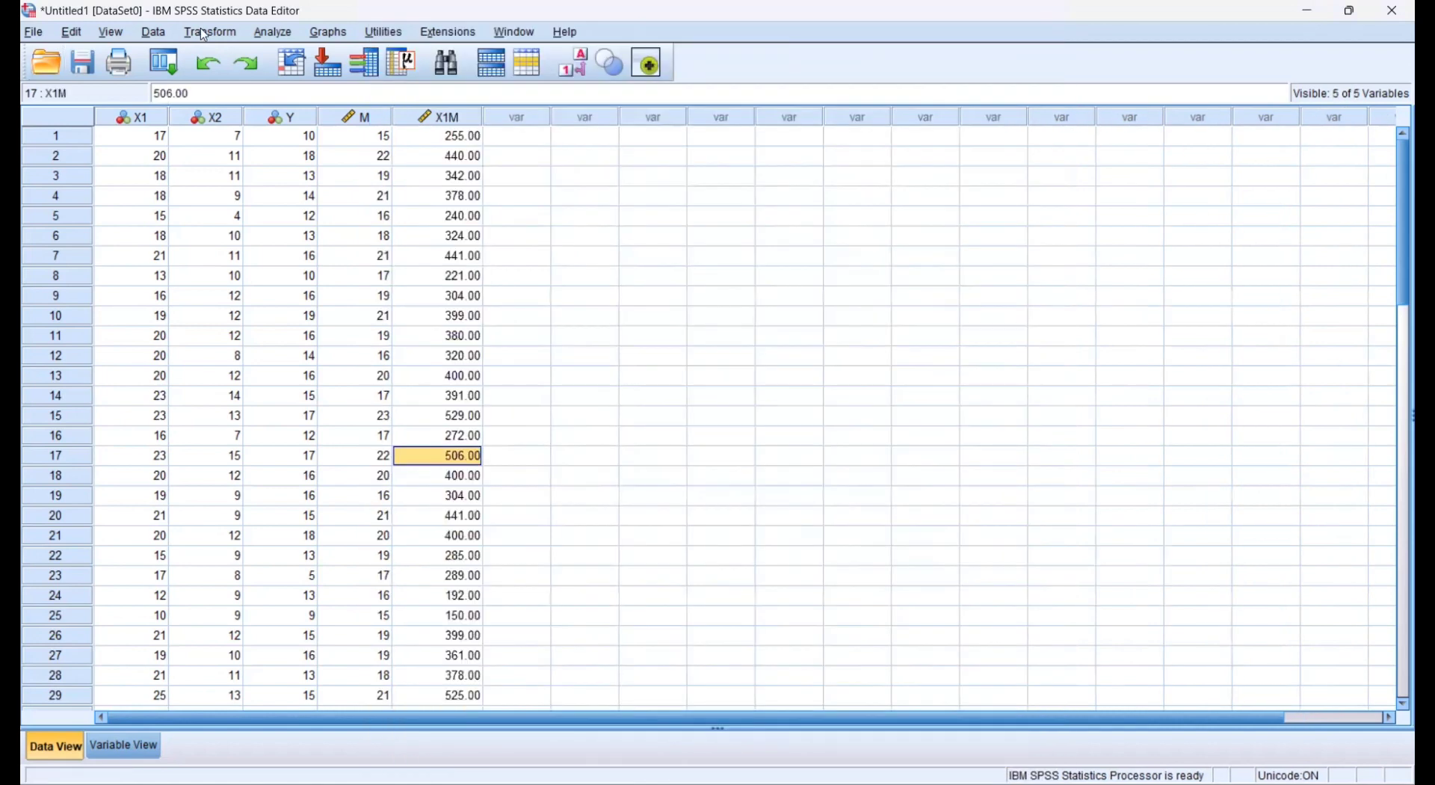
click(277, 59)
text(X2M)
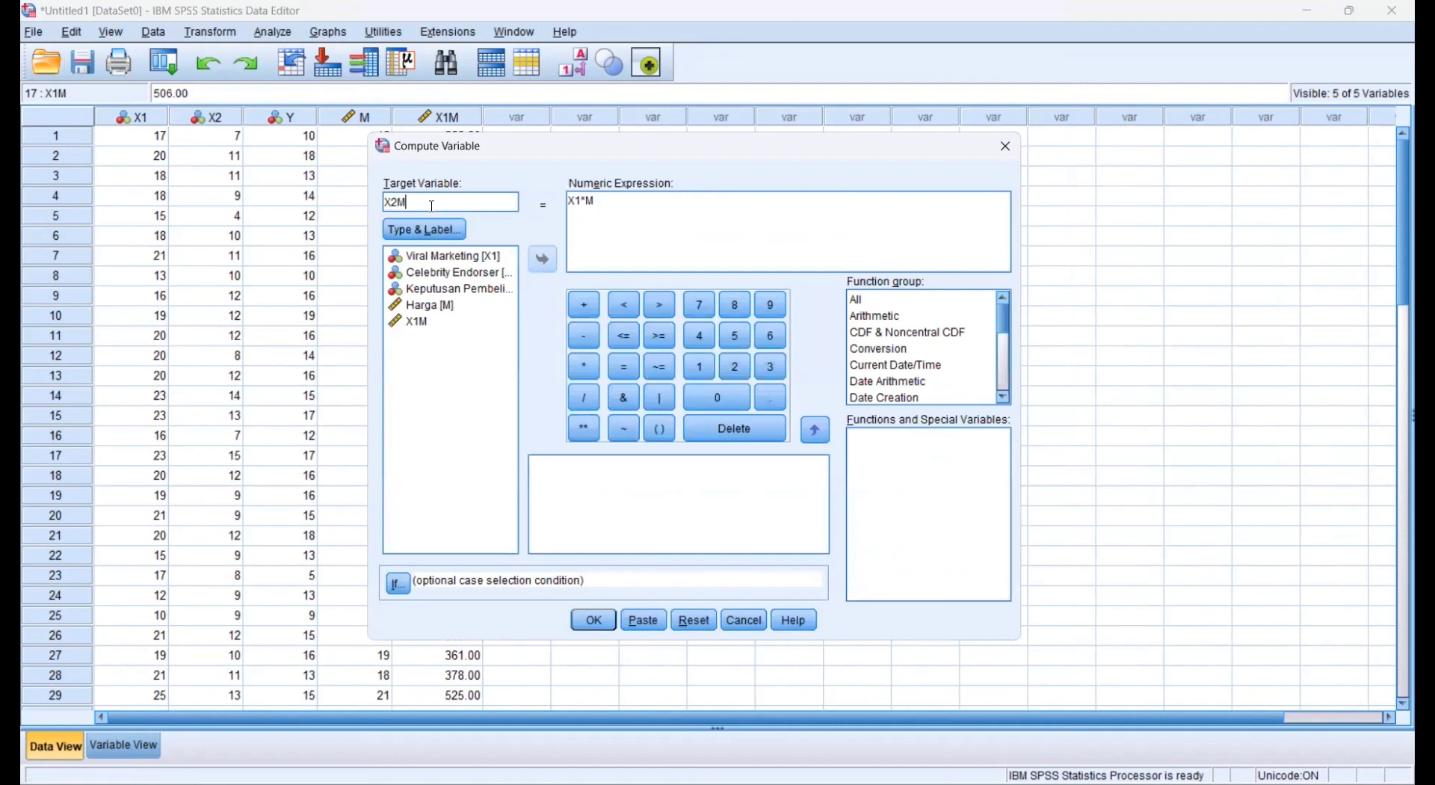
click(484, 273)
click(610, 217)
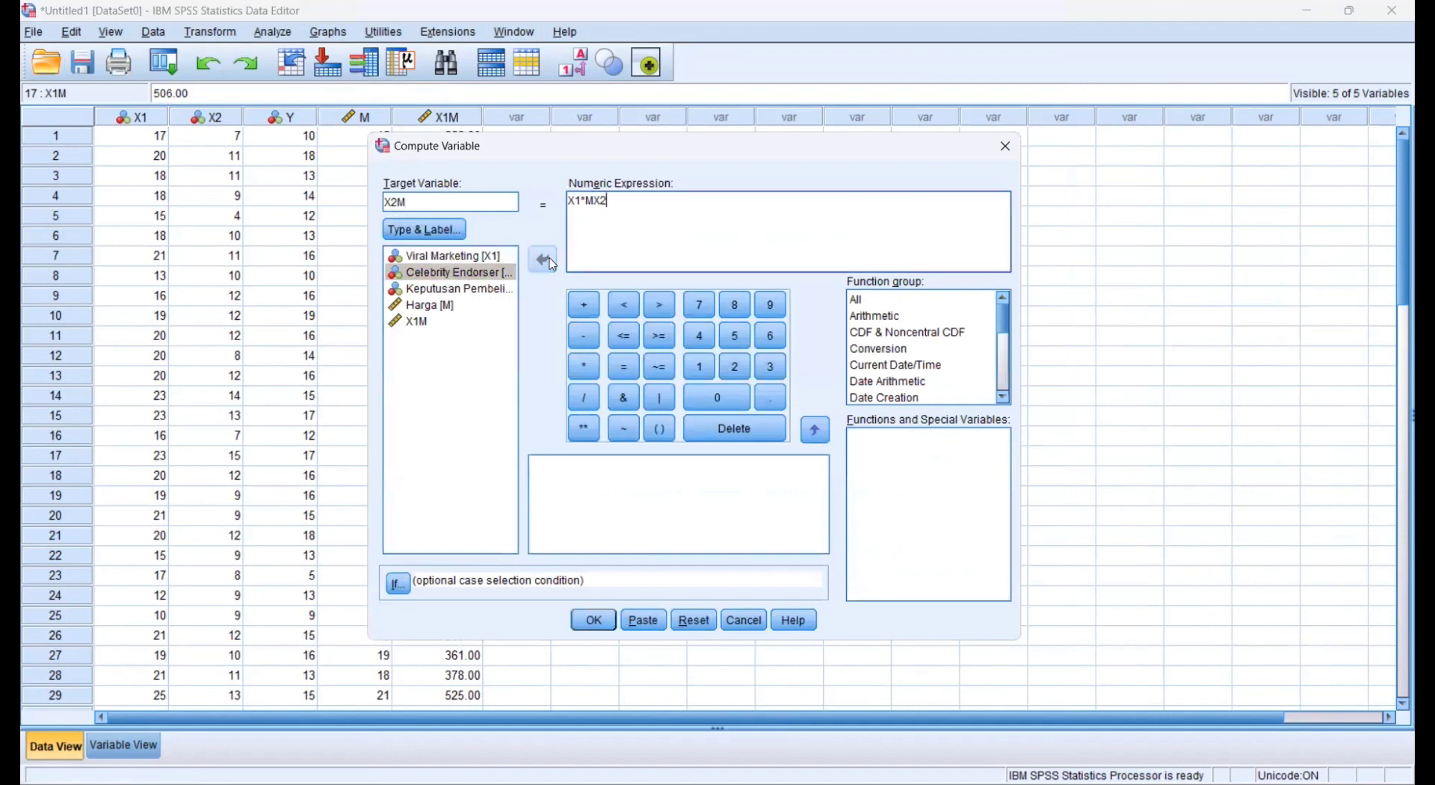
key(BackSpace)
key(BackSpace)
key(BackSpace)
key(BackSpace)
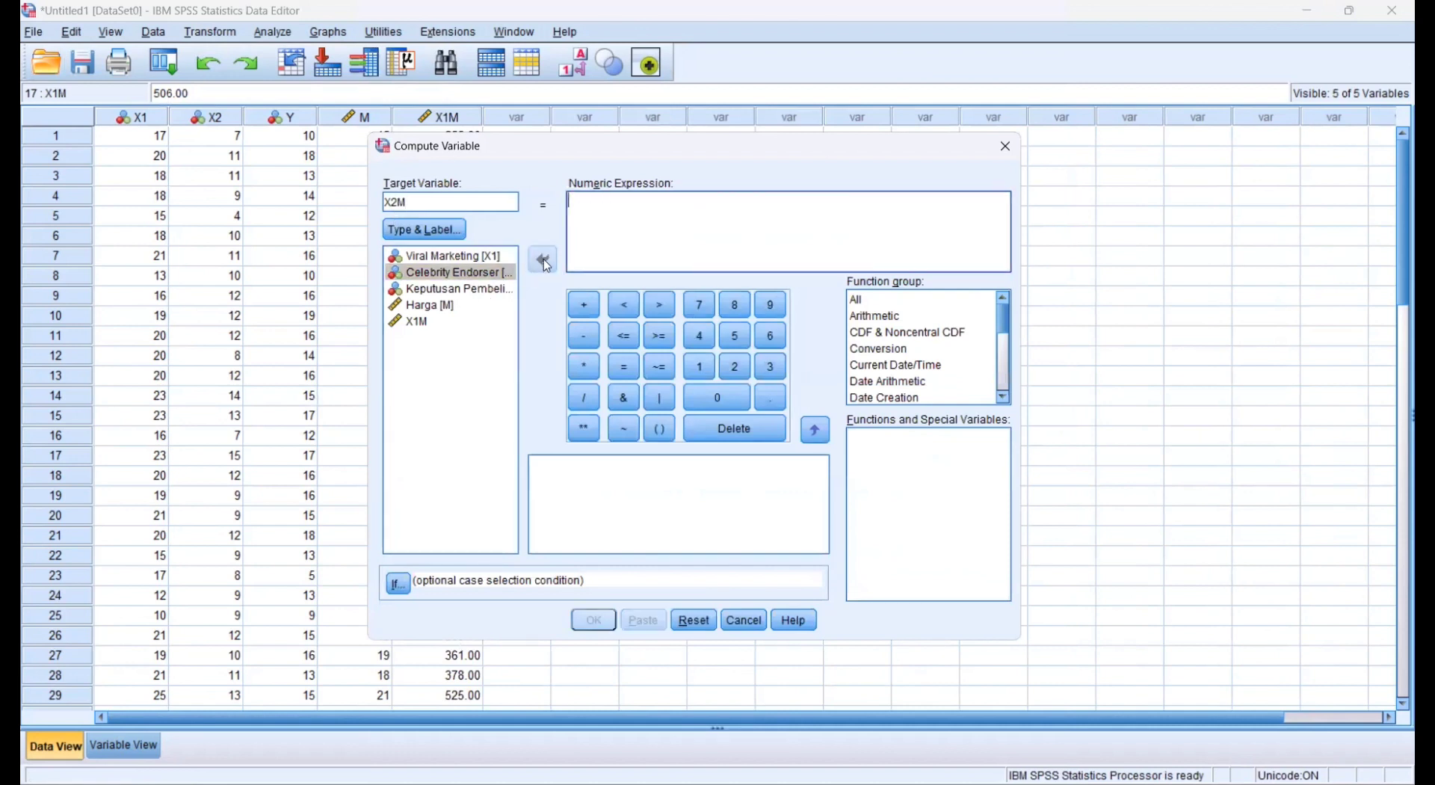
double_click(495, 275)
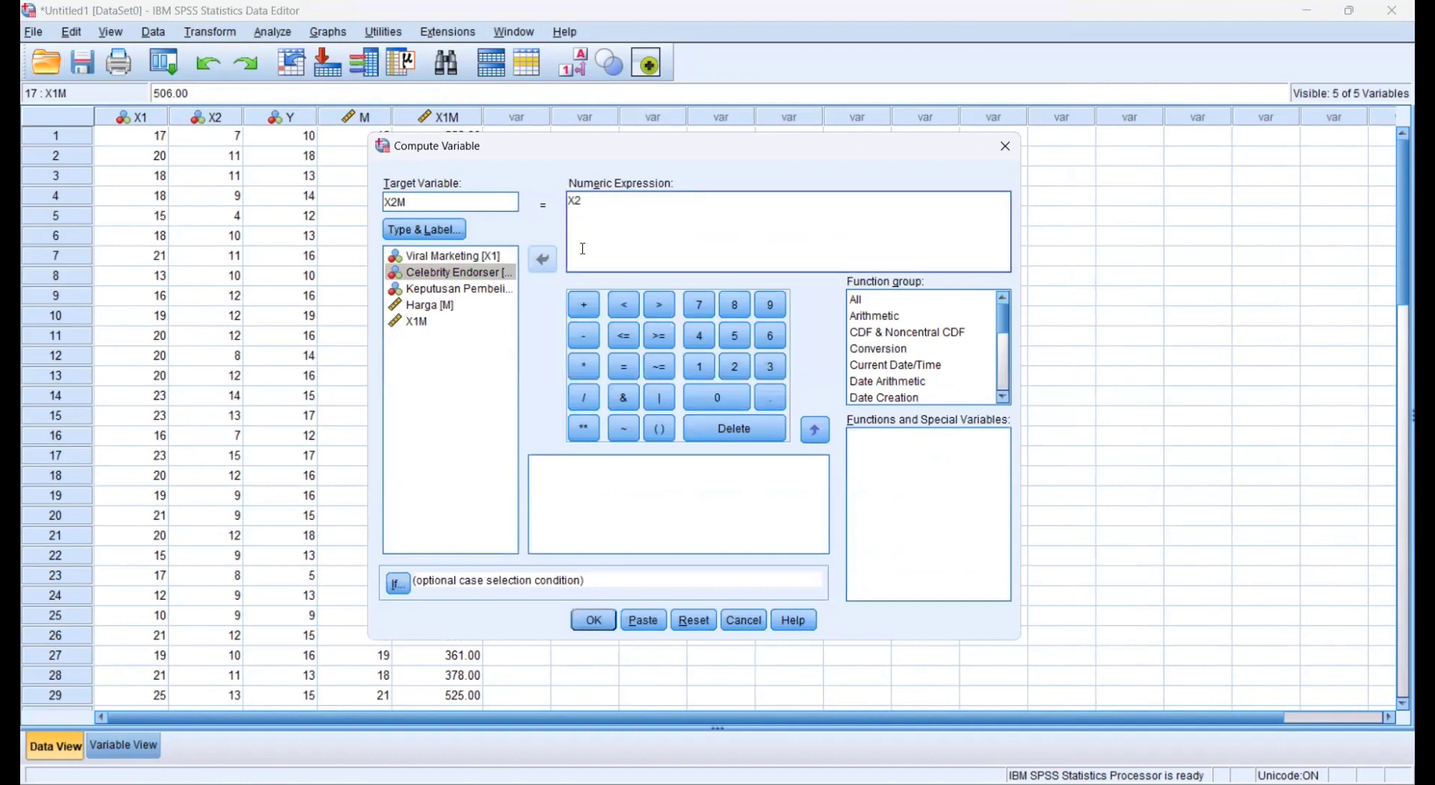
text(*)
double_click(445, 306)
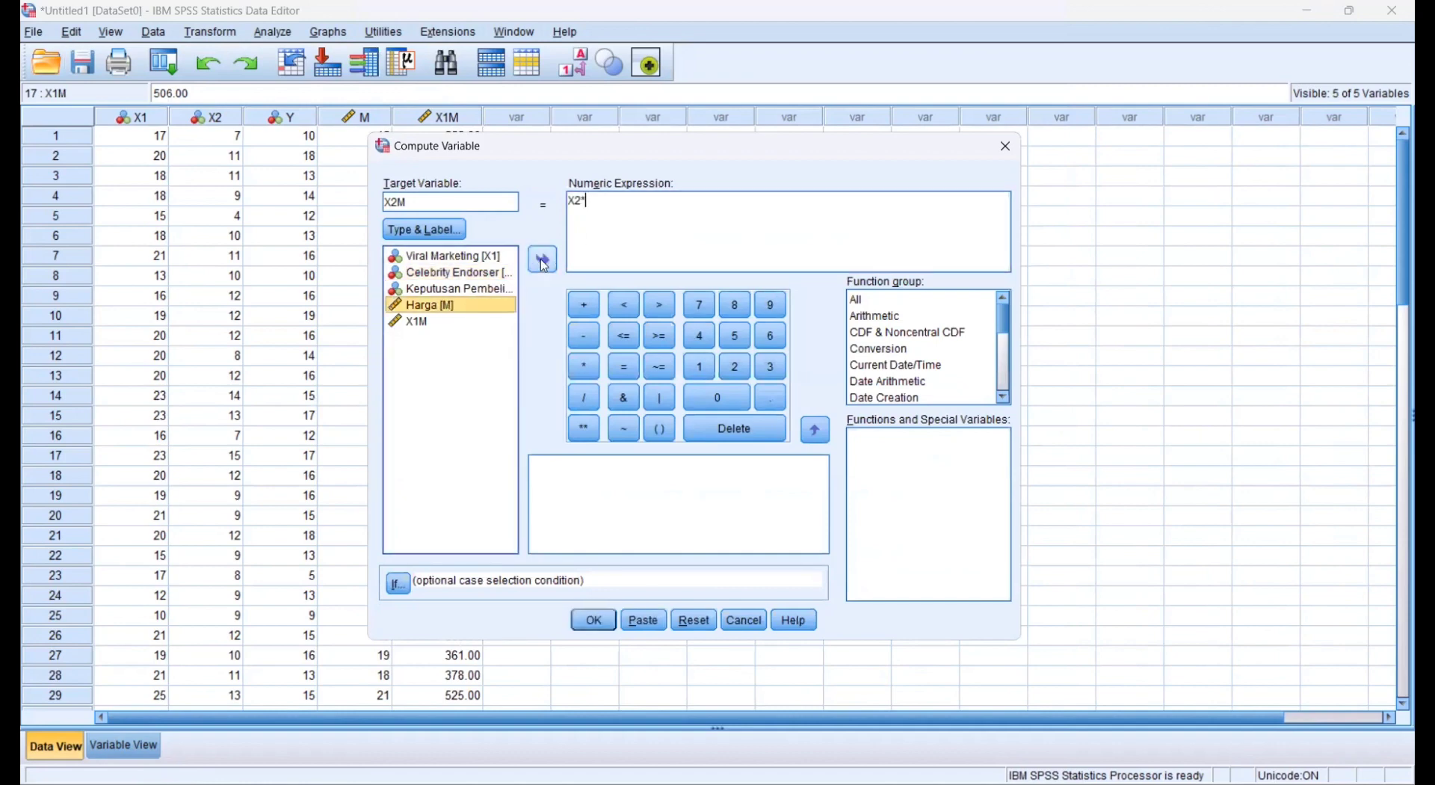
click(594, 620)
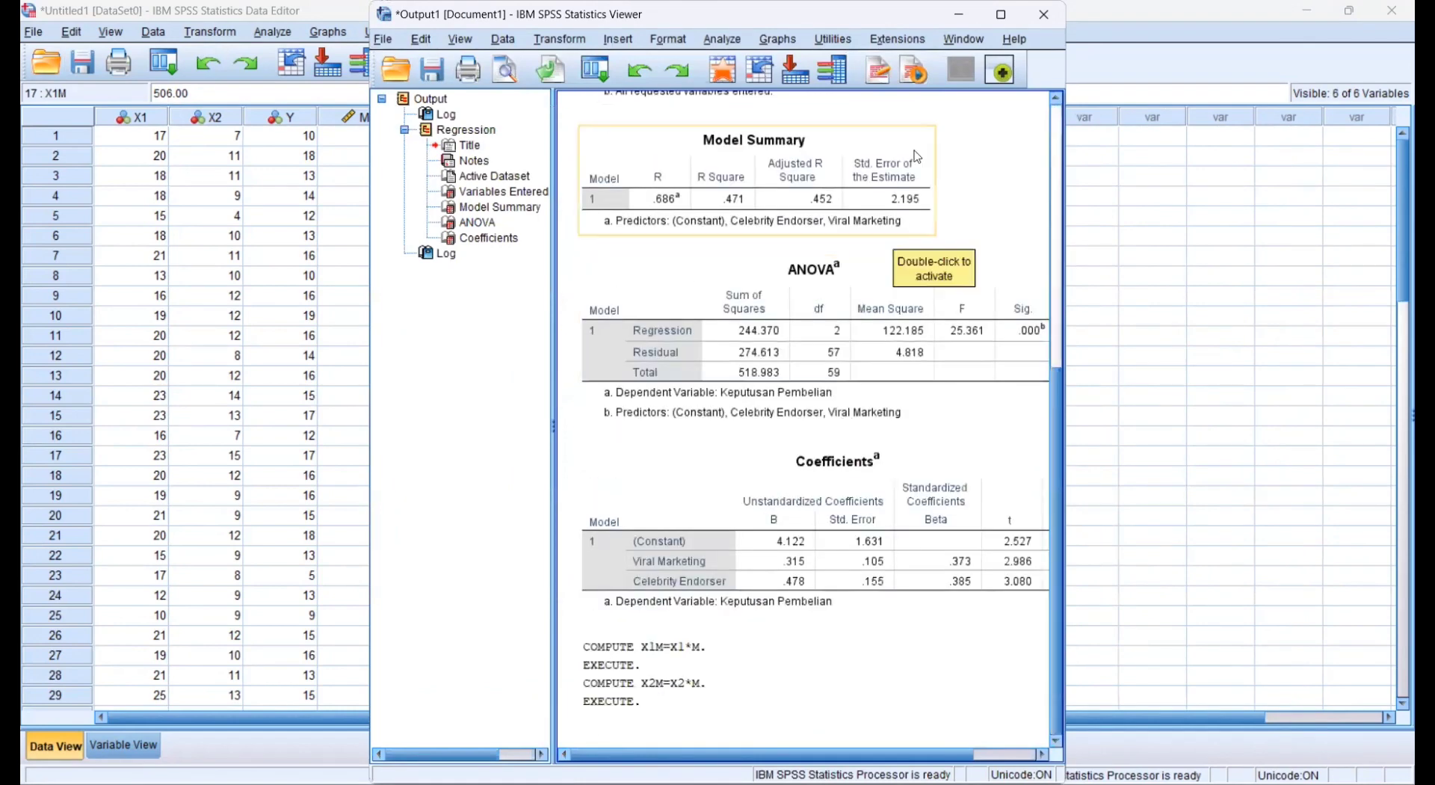
Return to the data sheet and inspect the computed X1M and X2M columns
click(354, 49)
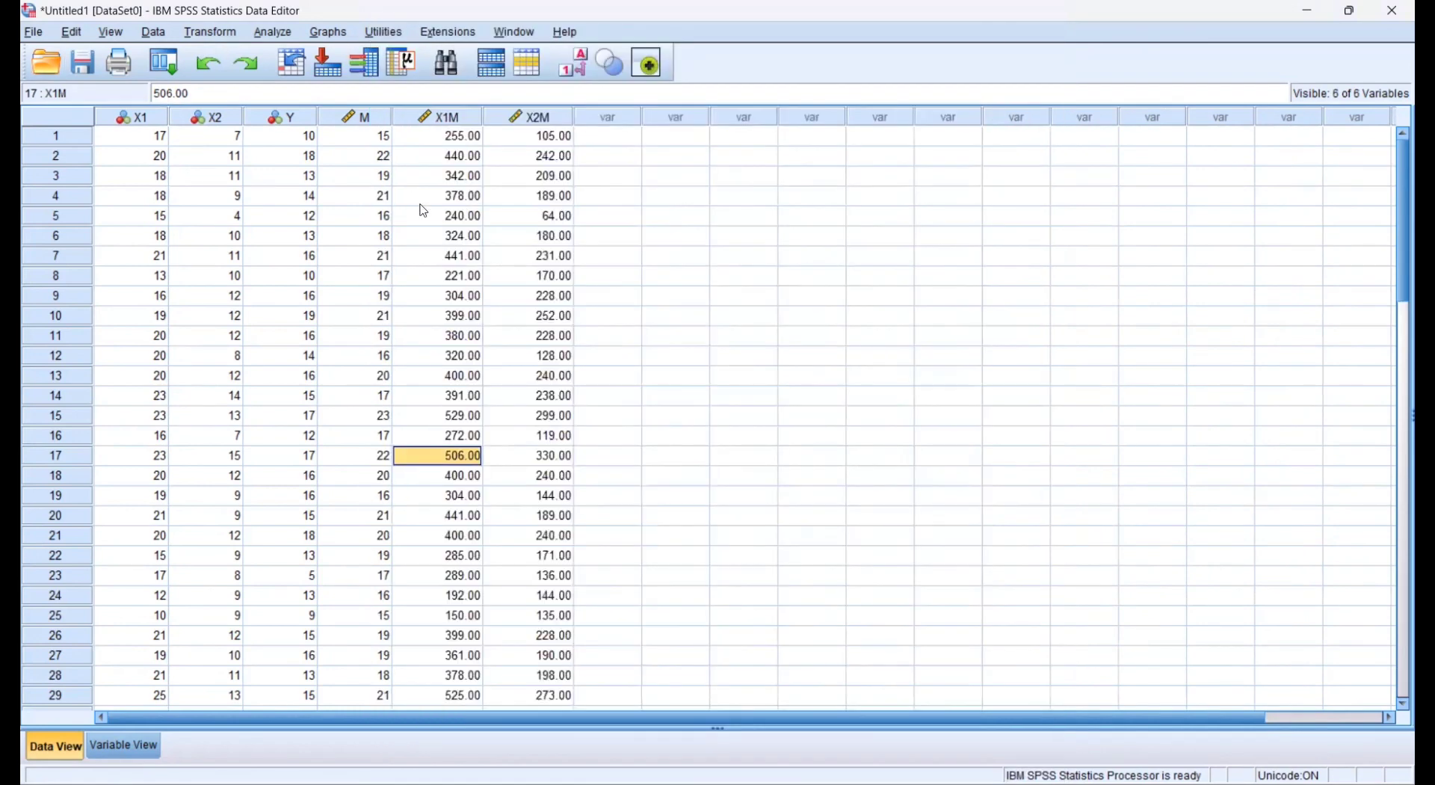
click(443, 117)
click(555, 120)
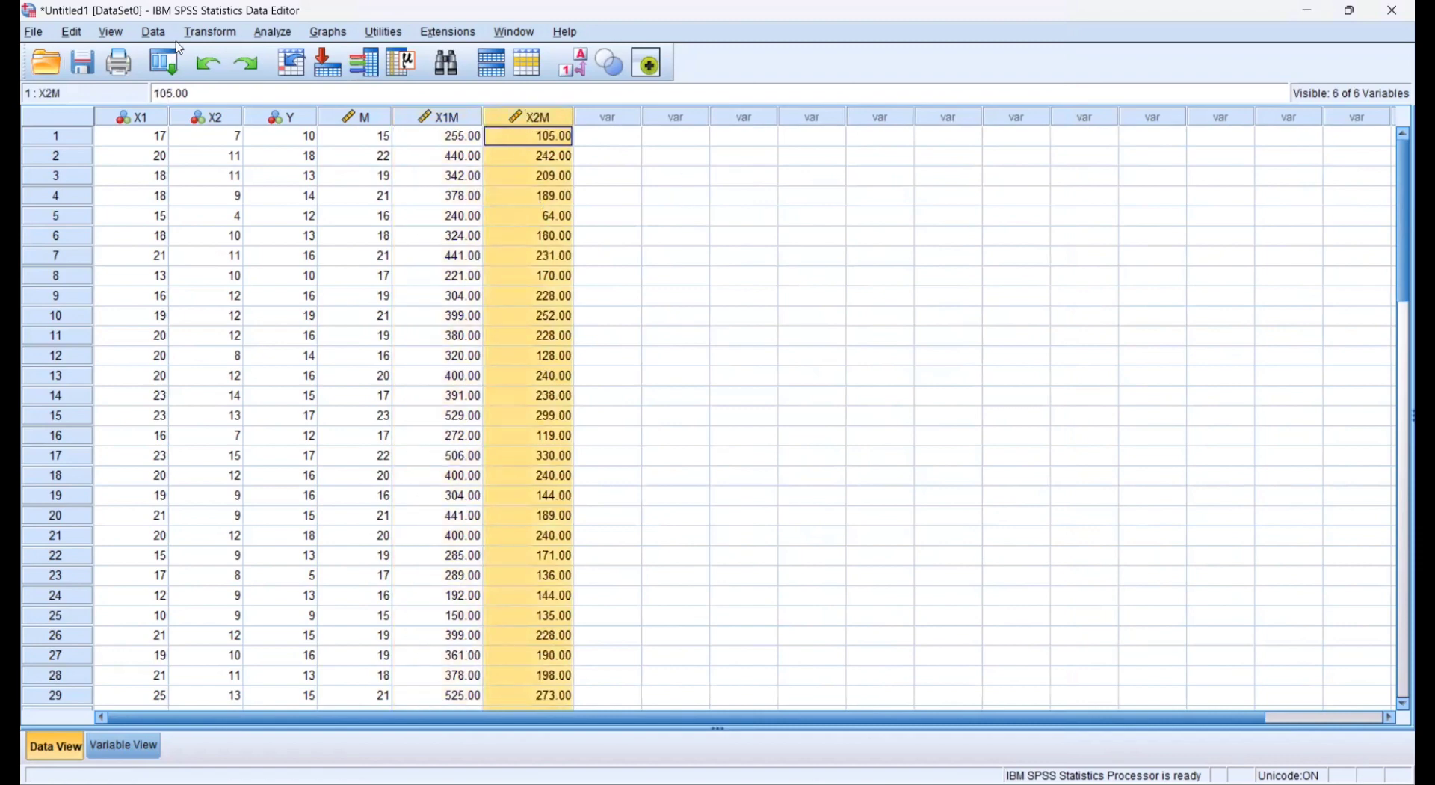
Run a second linear regression on Y, adding Harga [M], X1M and X2M to the independents X1 and X2
click(272, 33)
mouse_move(430, 131)
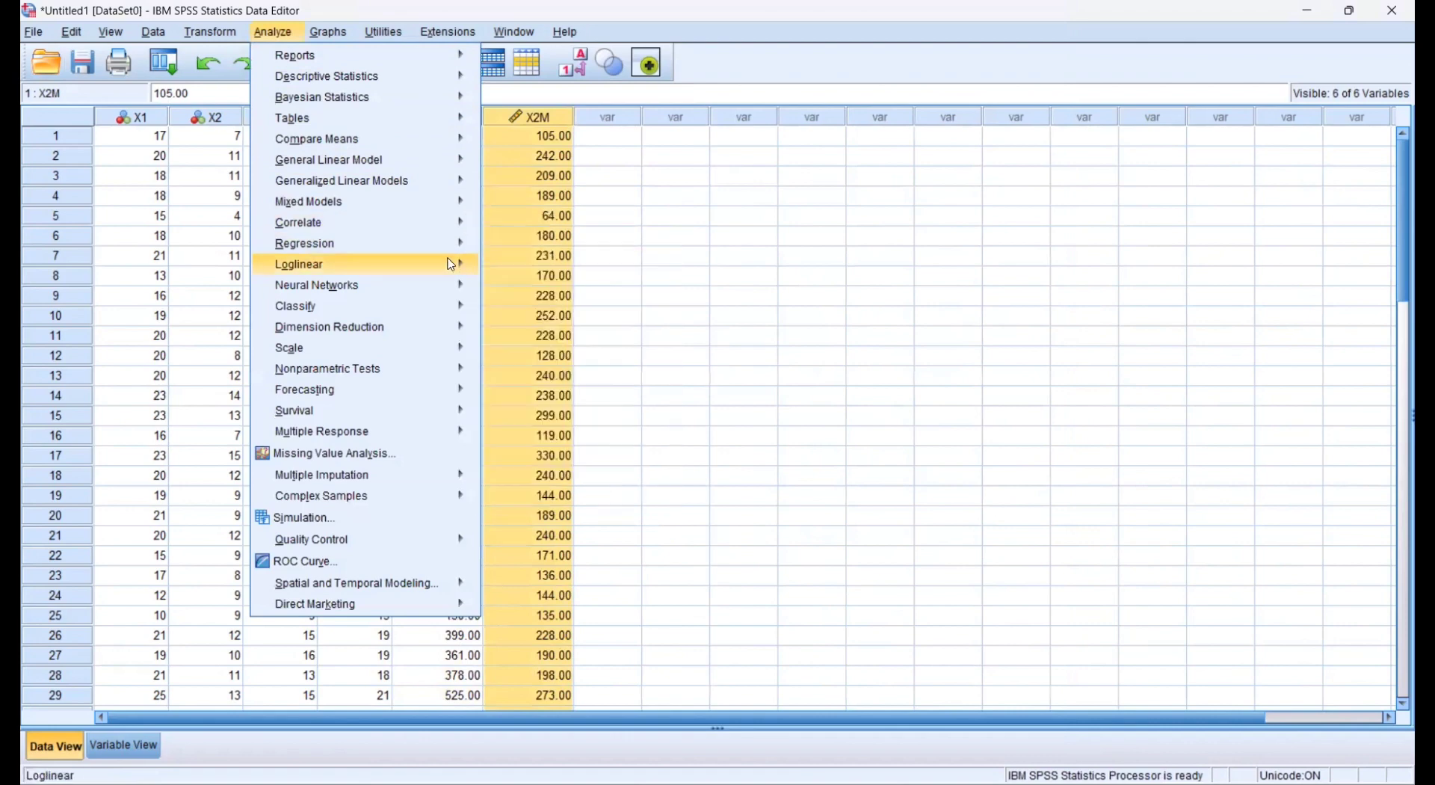
mouse_move(449, 243)
click(550, 267)
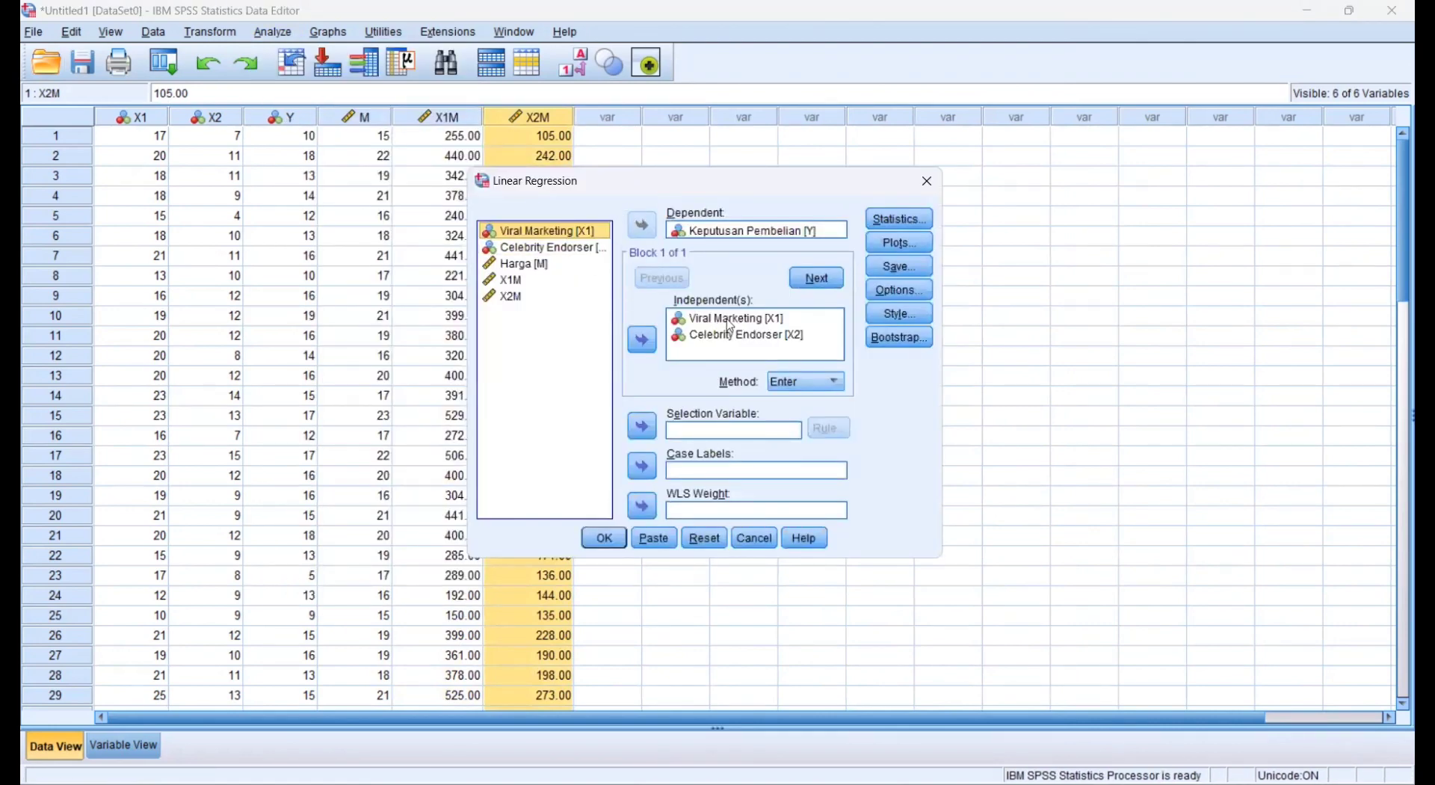
click(546, 271)
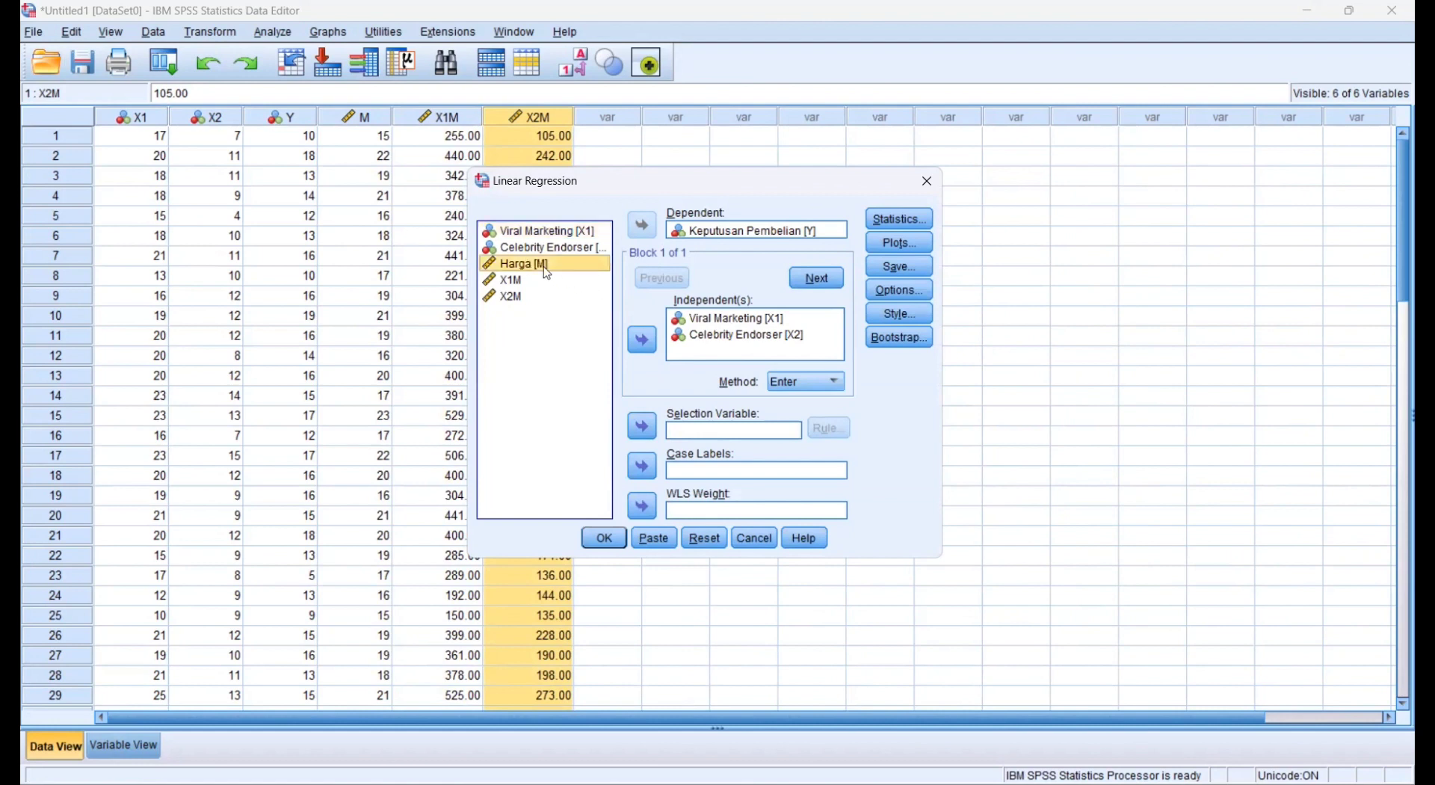
shift+click(542, 281)
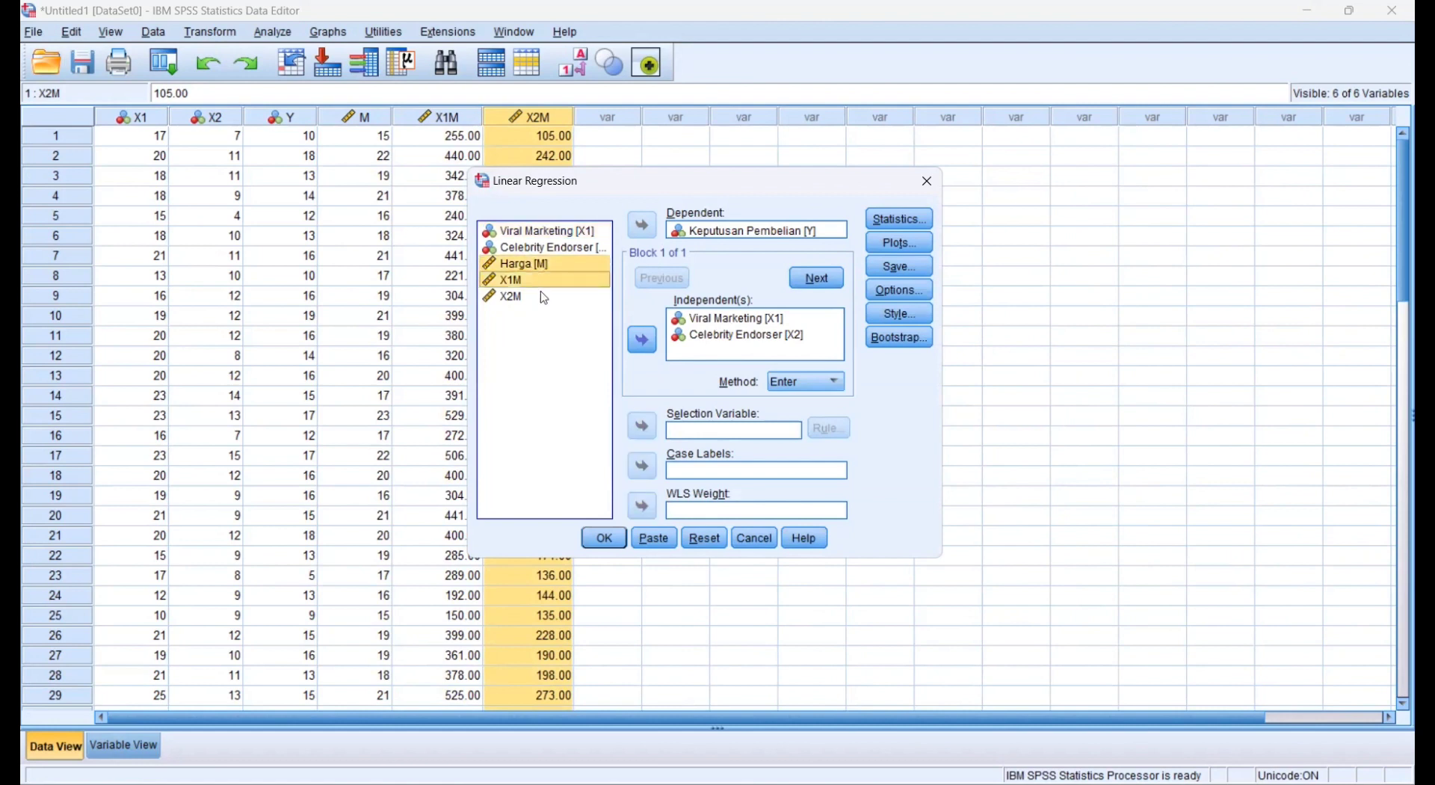
click(642, 340)
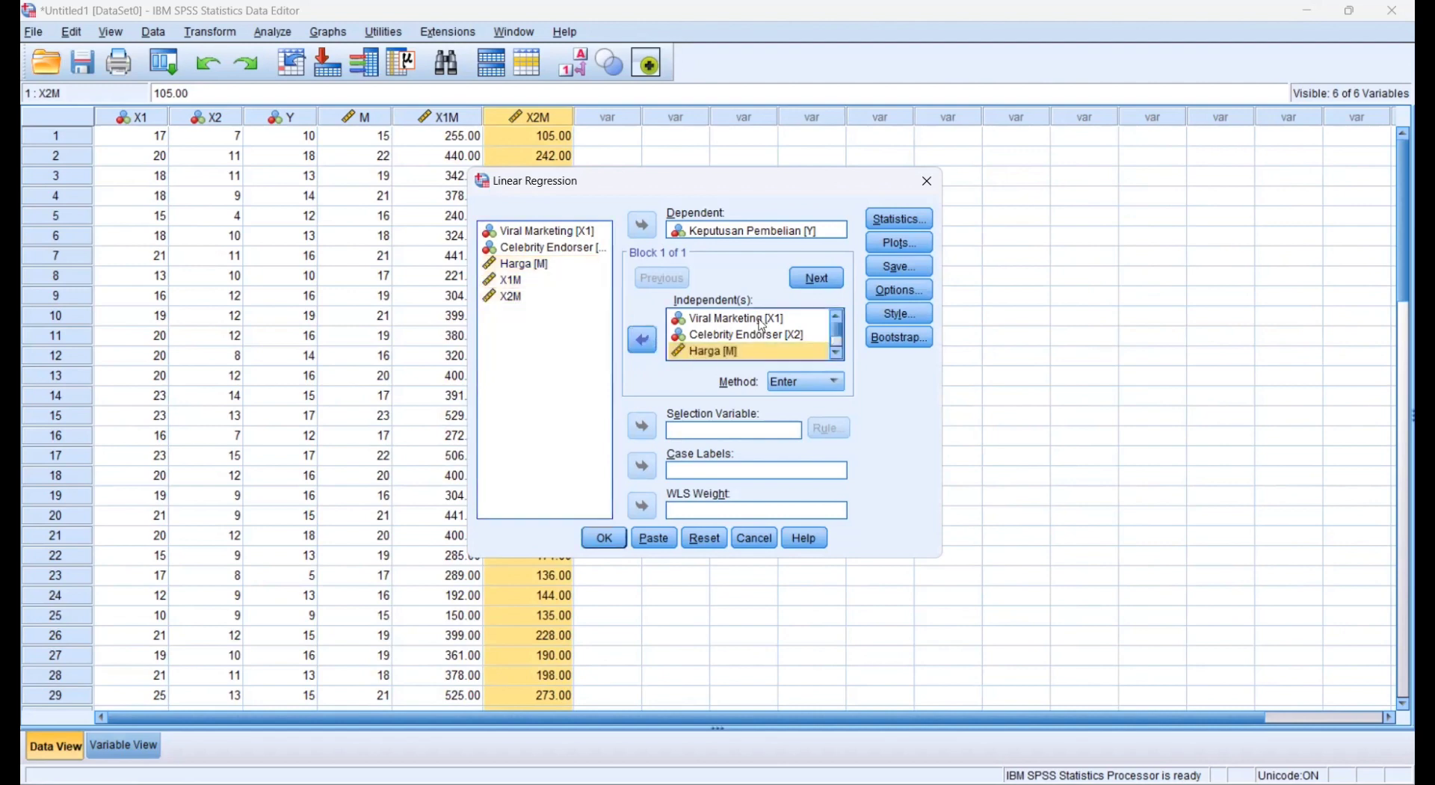
scroll(766, 333, down, 1)
scroll(792, 329, up, 1)
click(604, 539)
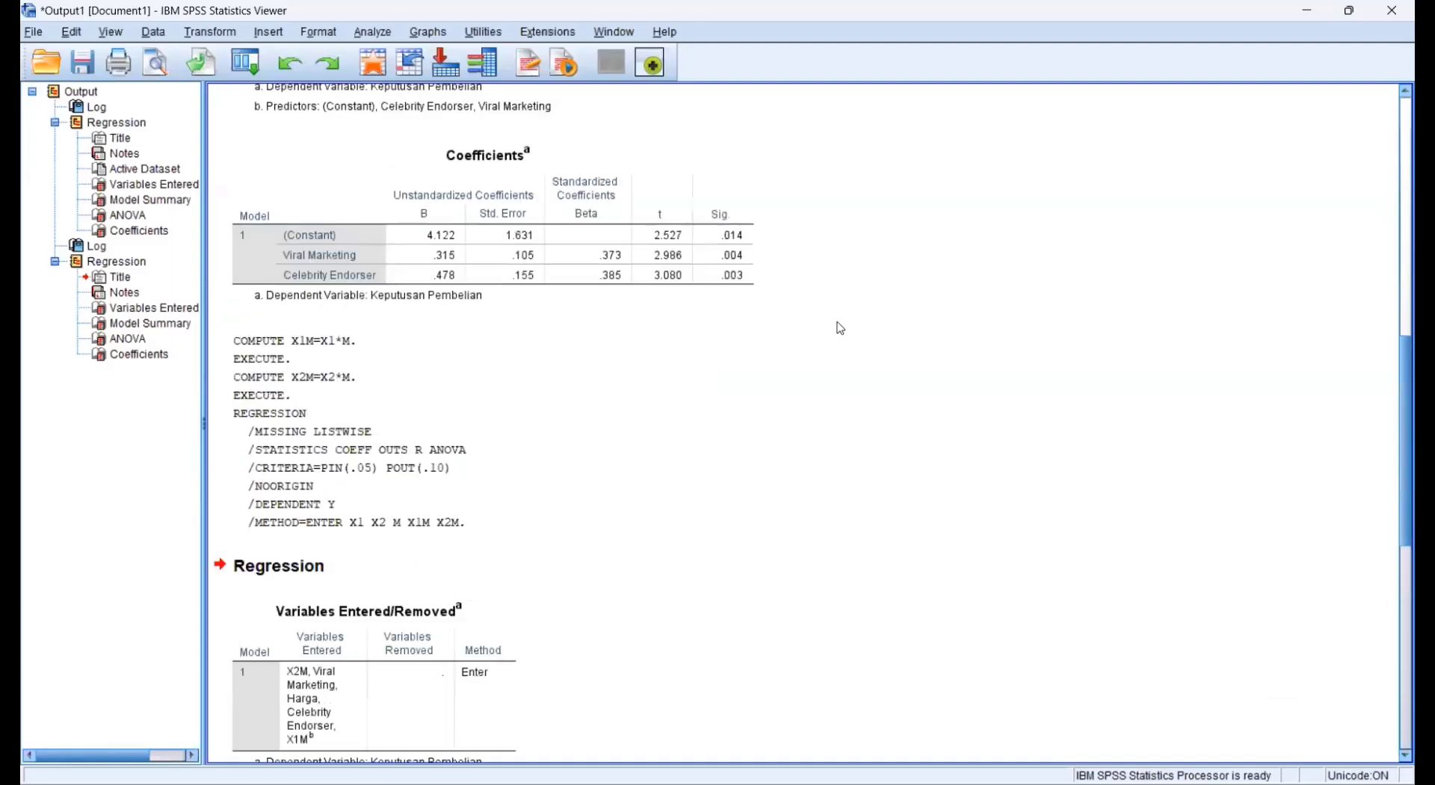
Examine the Model Summary and Coefficients tables of the first and second regressions in the output
scroll(839, 320, down, 3)
scroll(841, 325, up, 8)
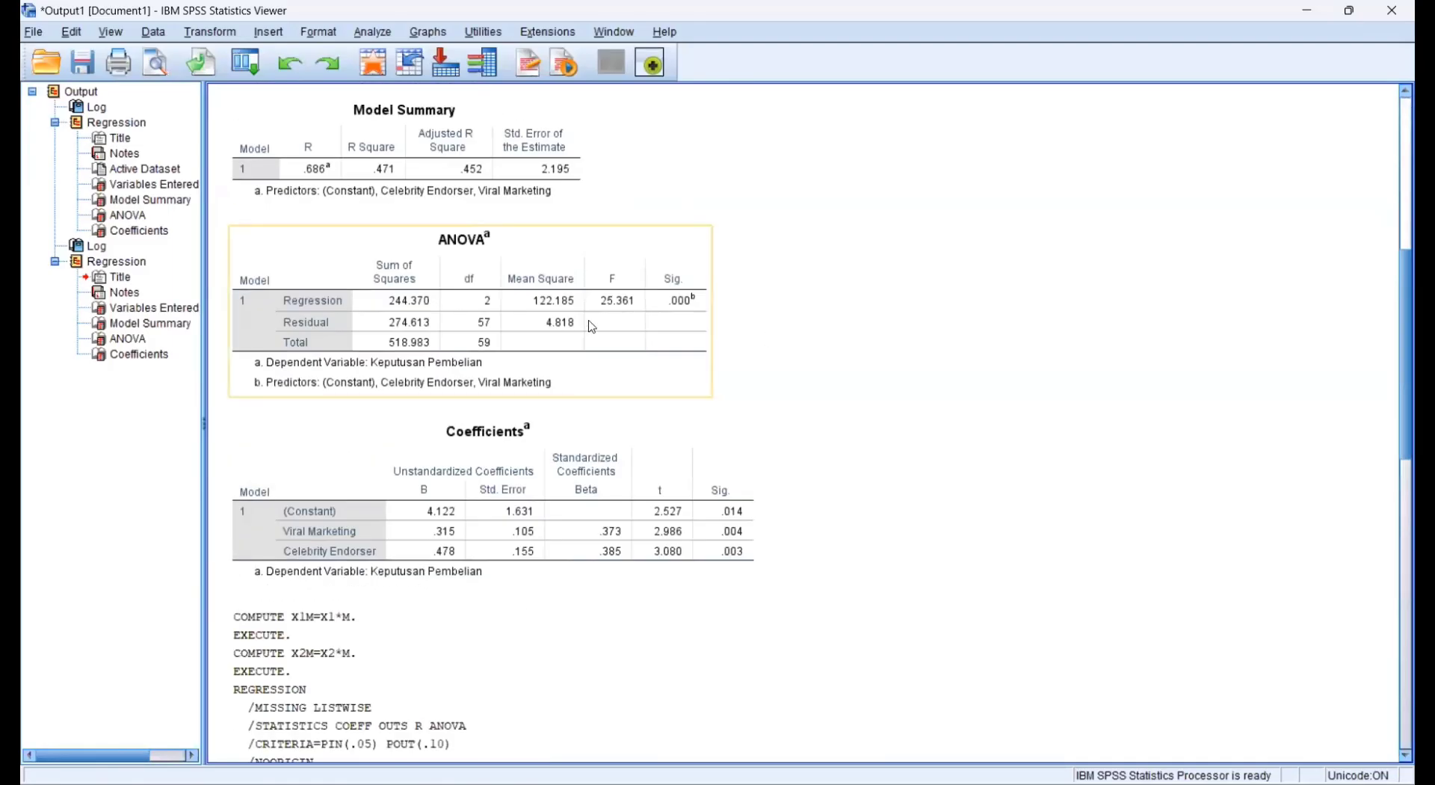
click(478, 163)
click(484, 447)
scroll(529, 286, up, 7)
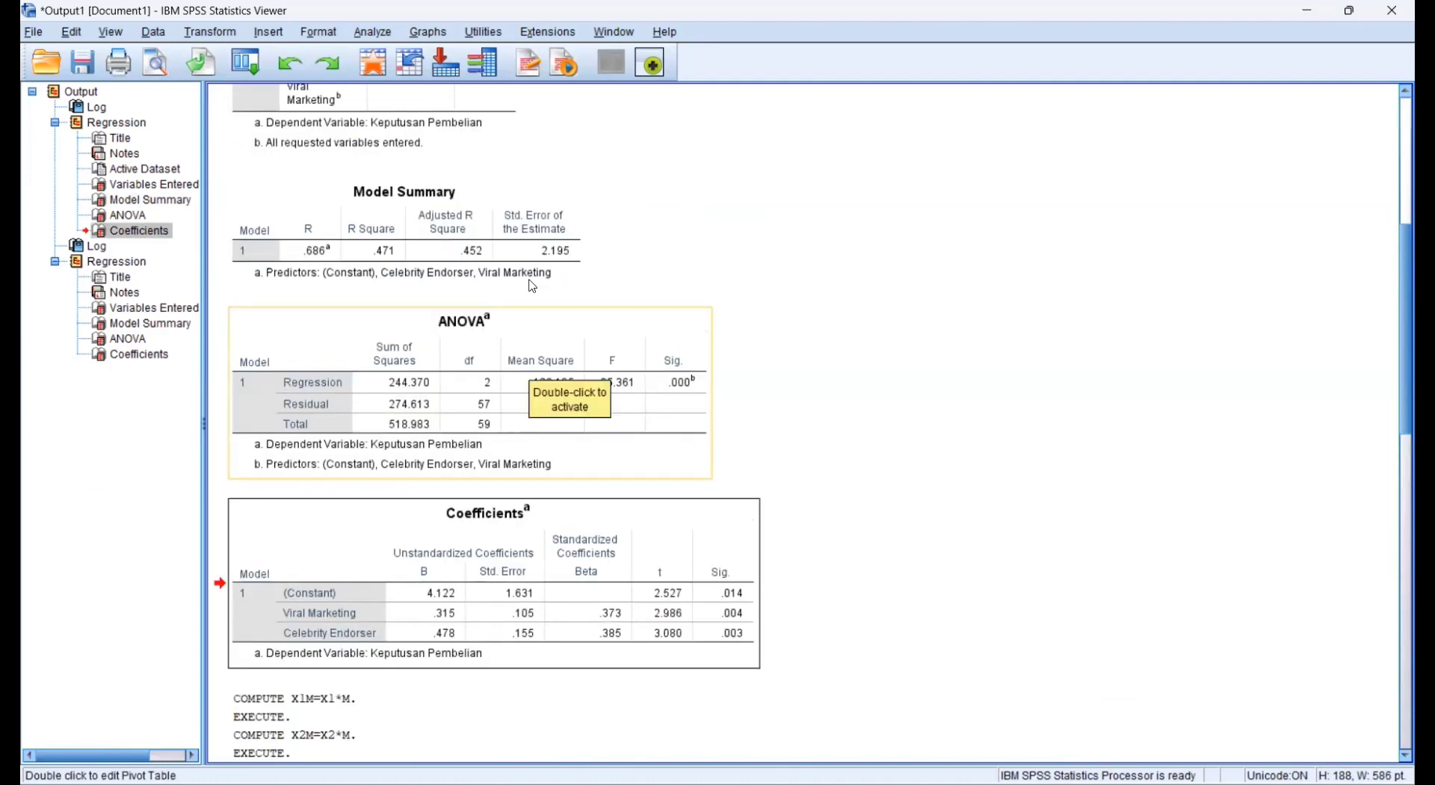
scroll(449, 384, down, 3)
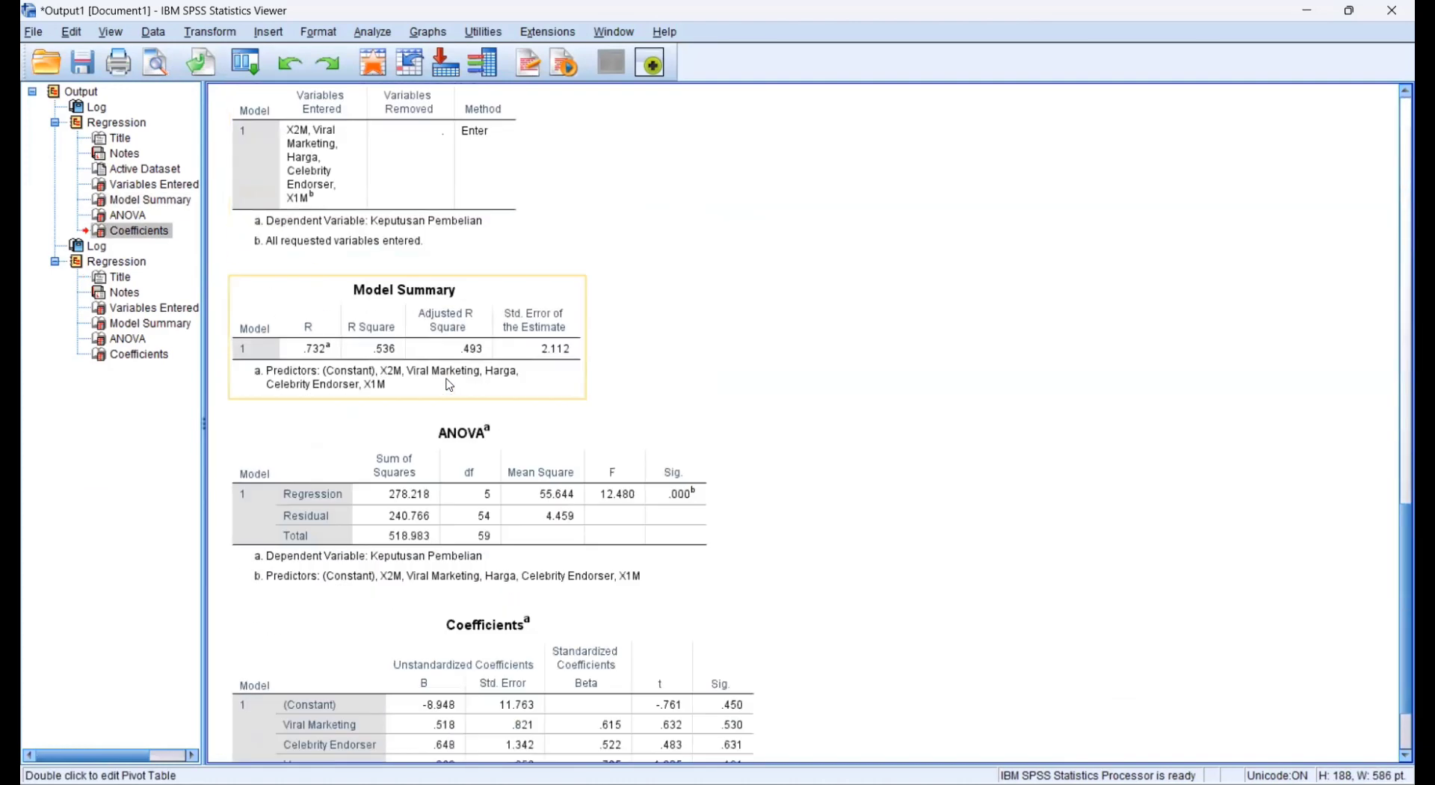
click(417, 305)
scroll(602, 370, down, 1)
click(639, 551)
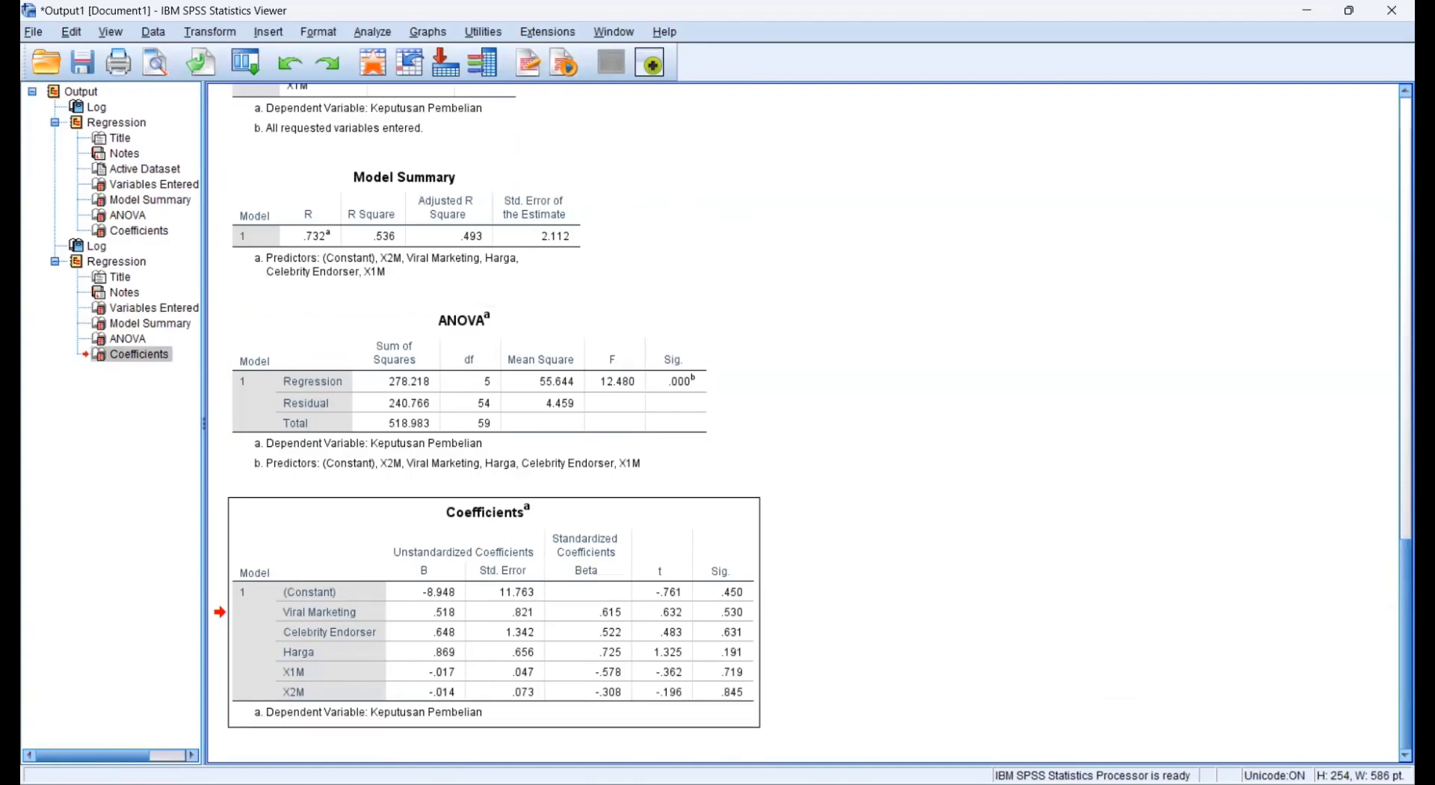
Switch to the HASIL document in Word and review the first regression's coefficient and R Square interpretations under REGRESI PERTAMA
key(alt+Tab)
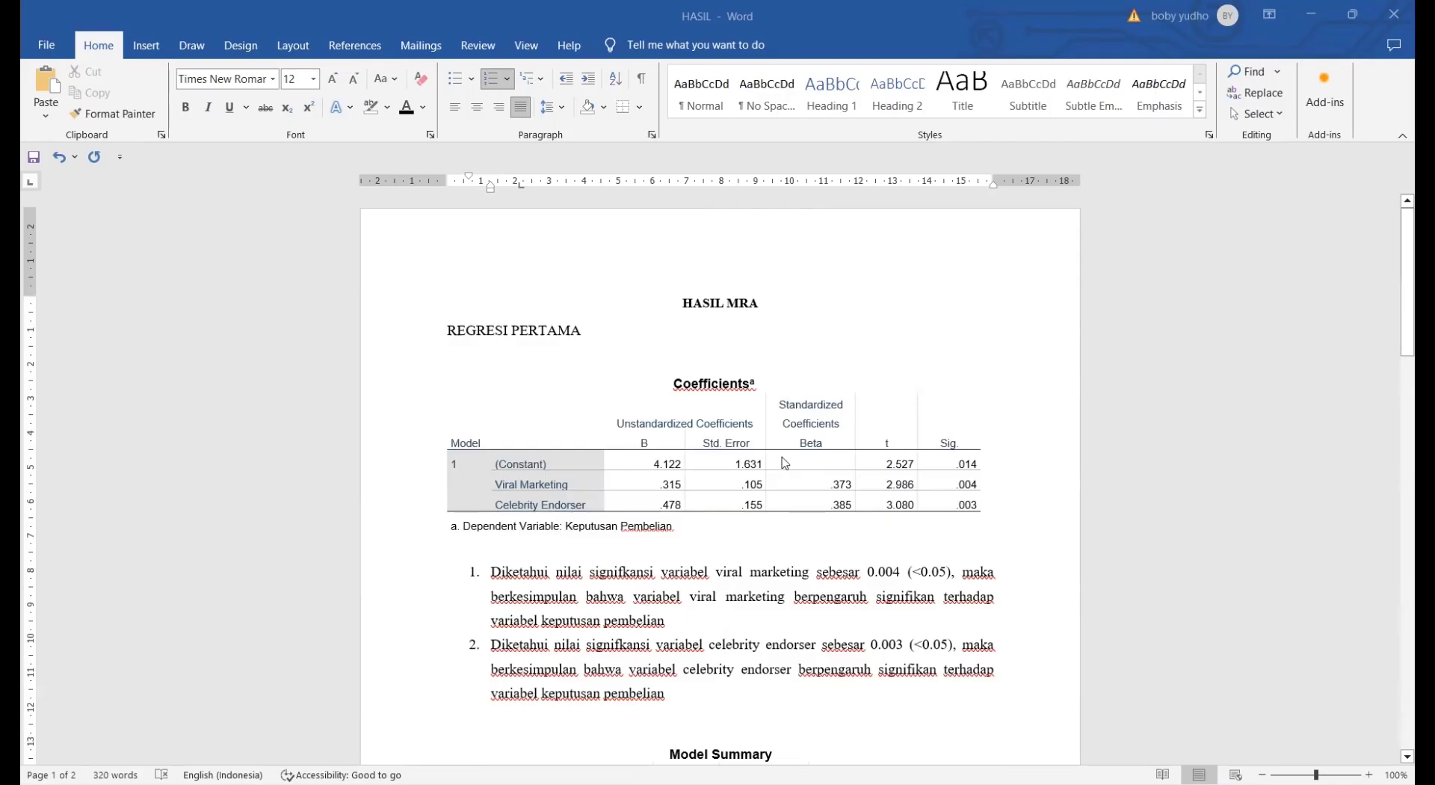
scroll(784, 463, down, 1)
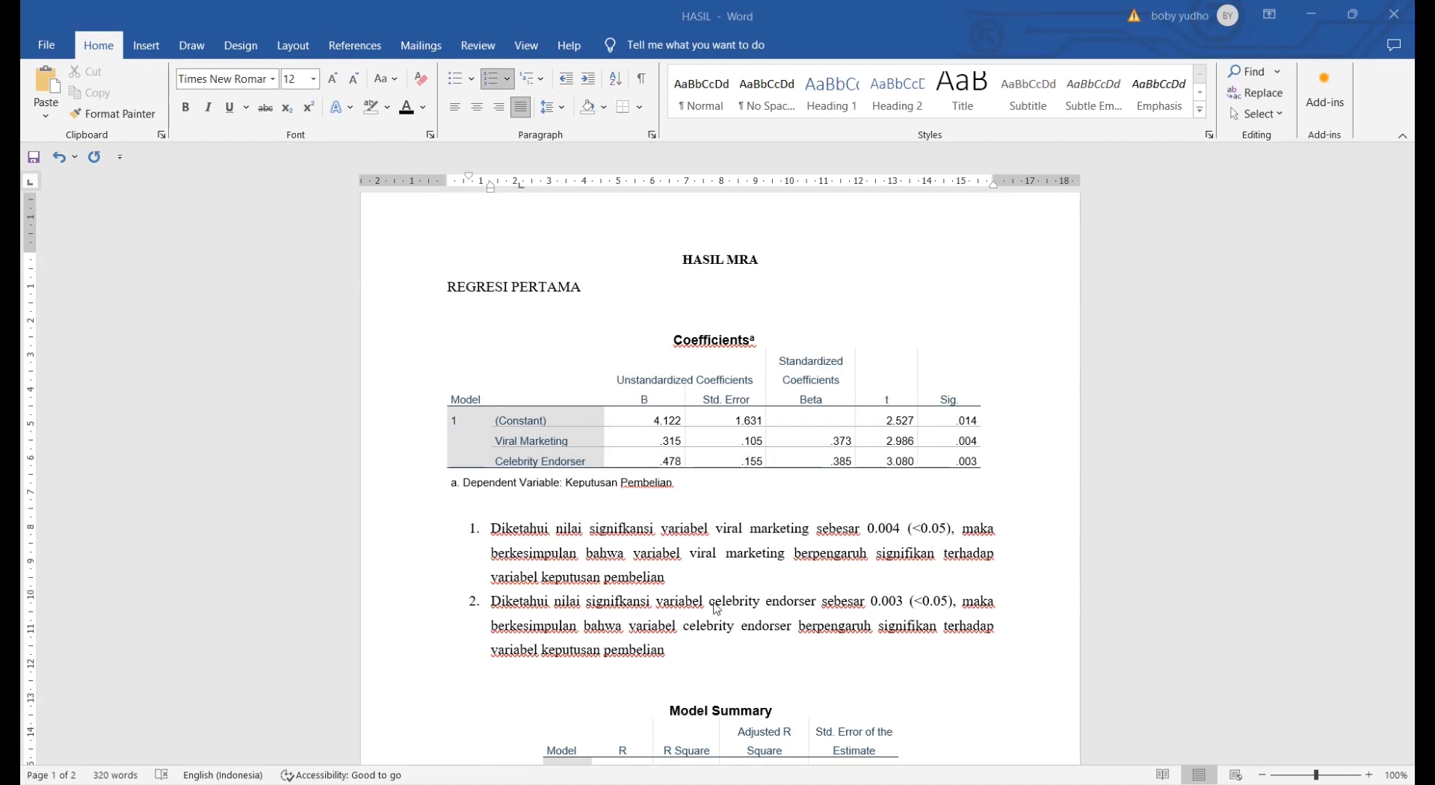
scroll(714, 609, down, 1)
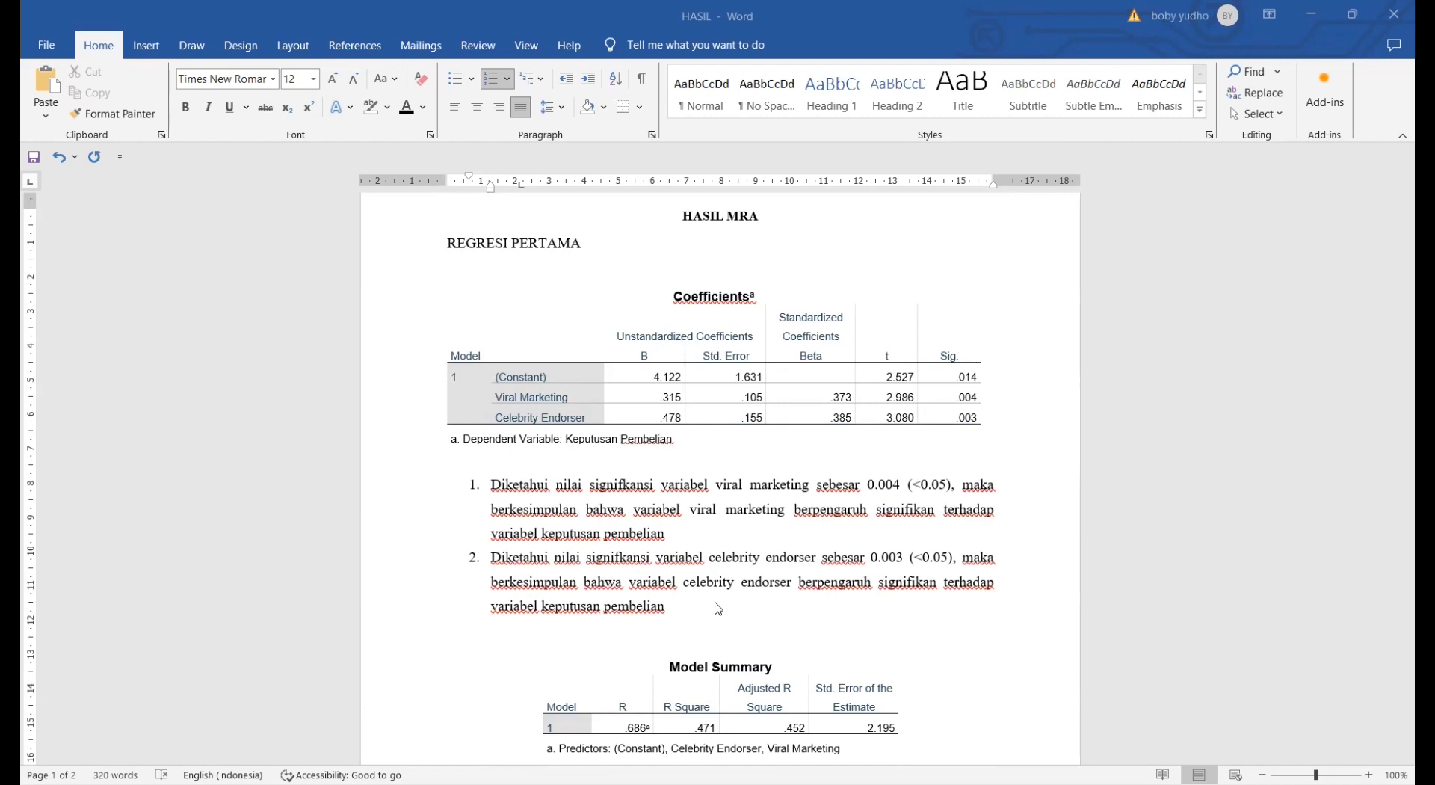
scroll(714, 606, down, 5)
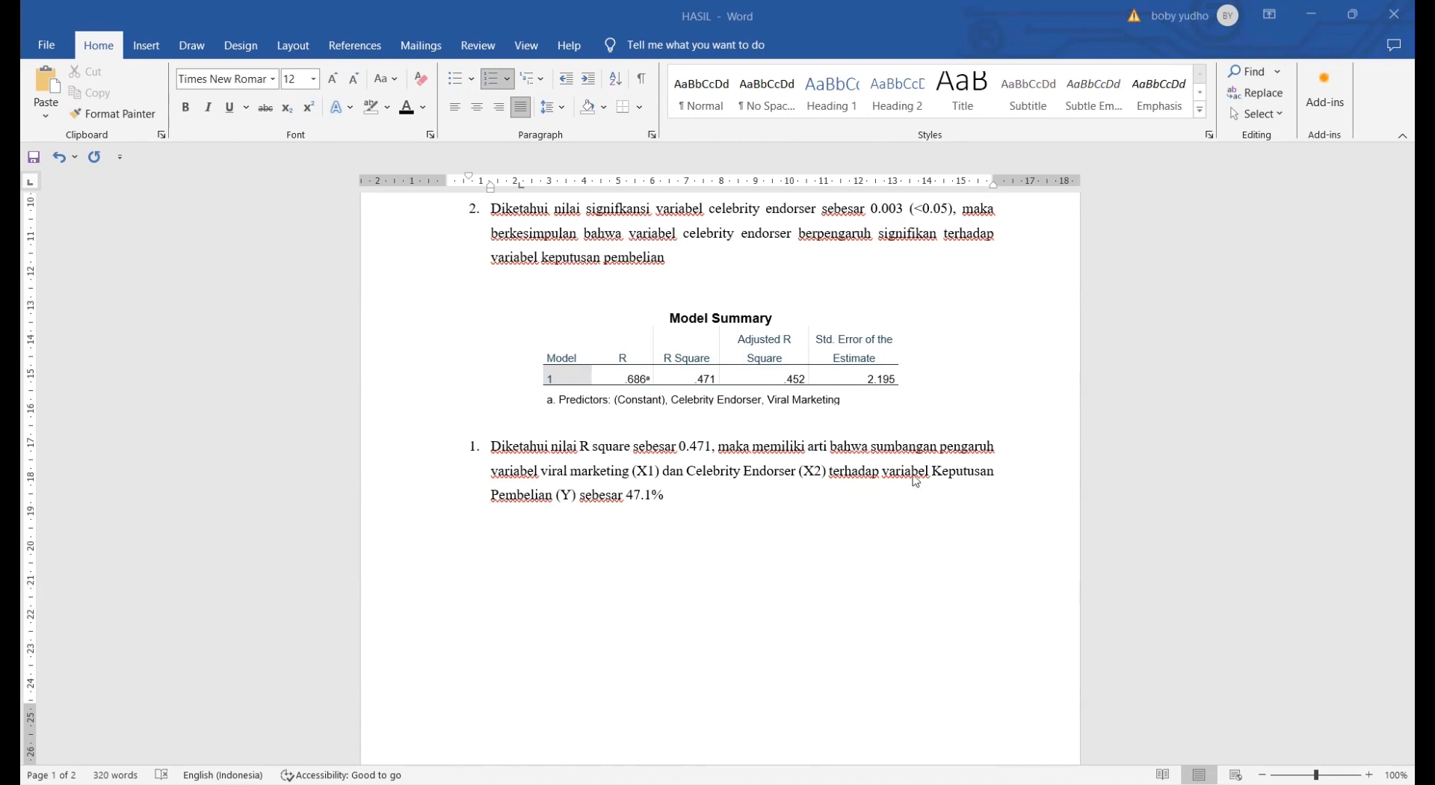
Review the X1M and X2M moderation interpretations and the R Square interpretation under REGRESI KEDUA
scroll(852, 441, down, 10)
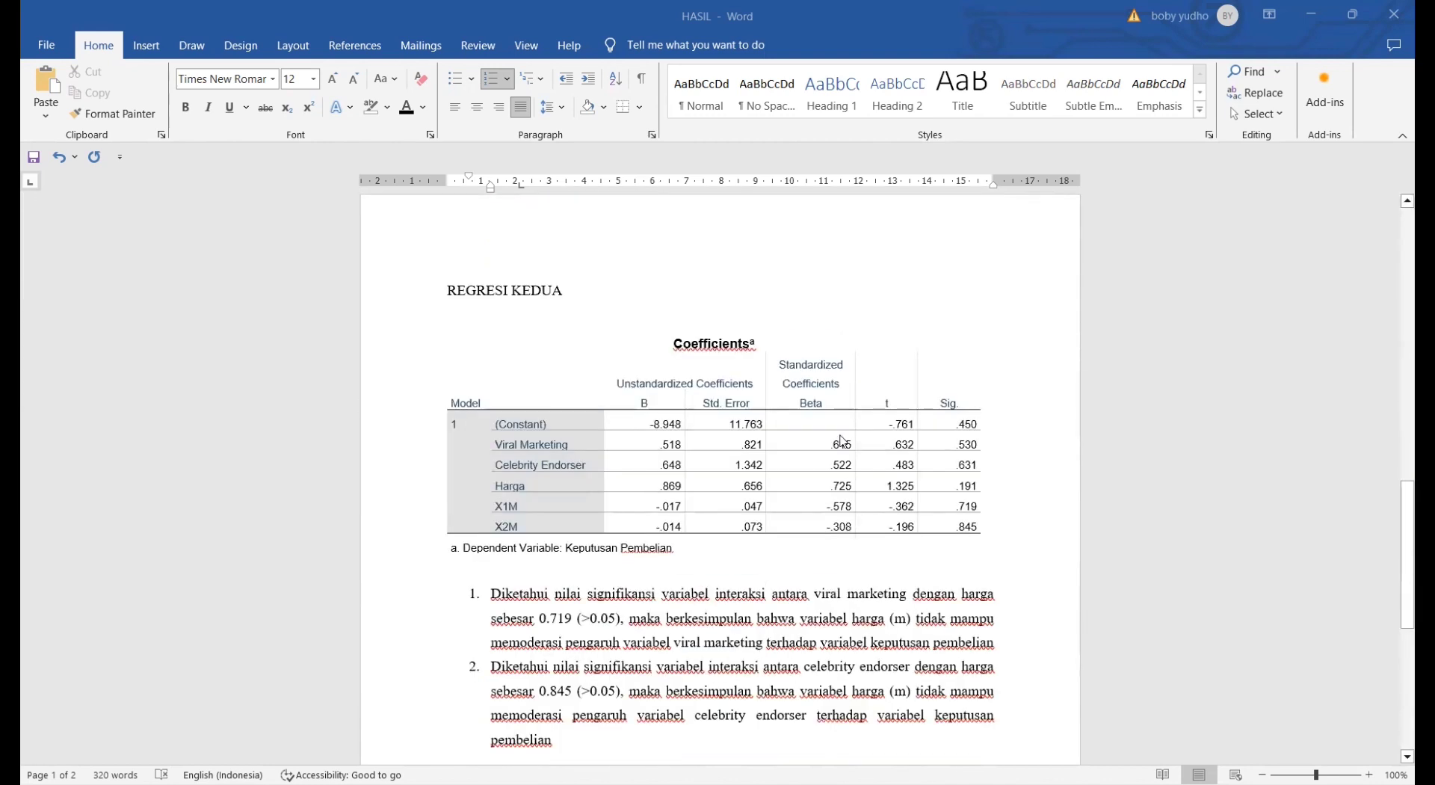
scroll(843, 442, down, 3)
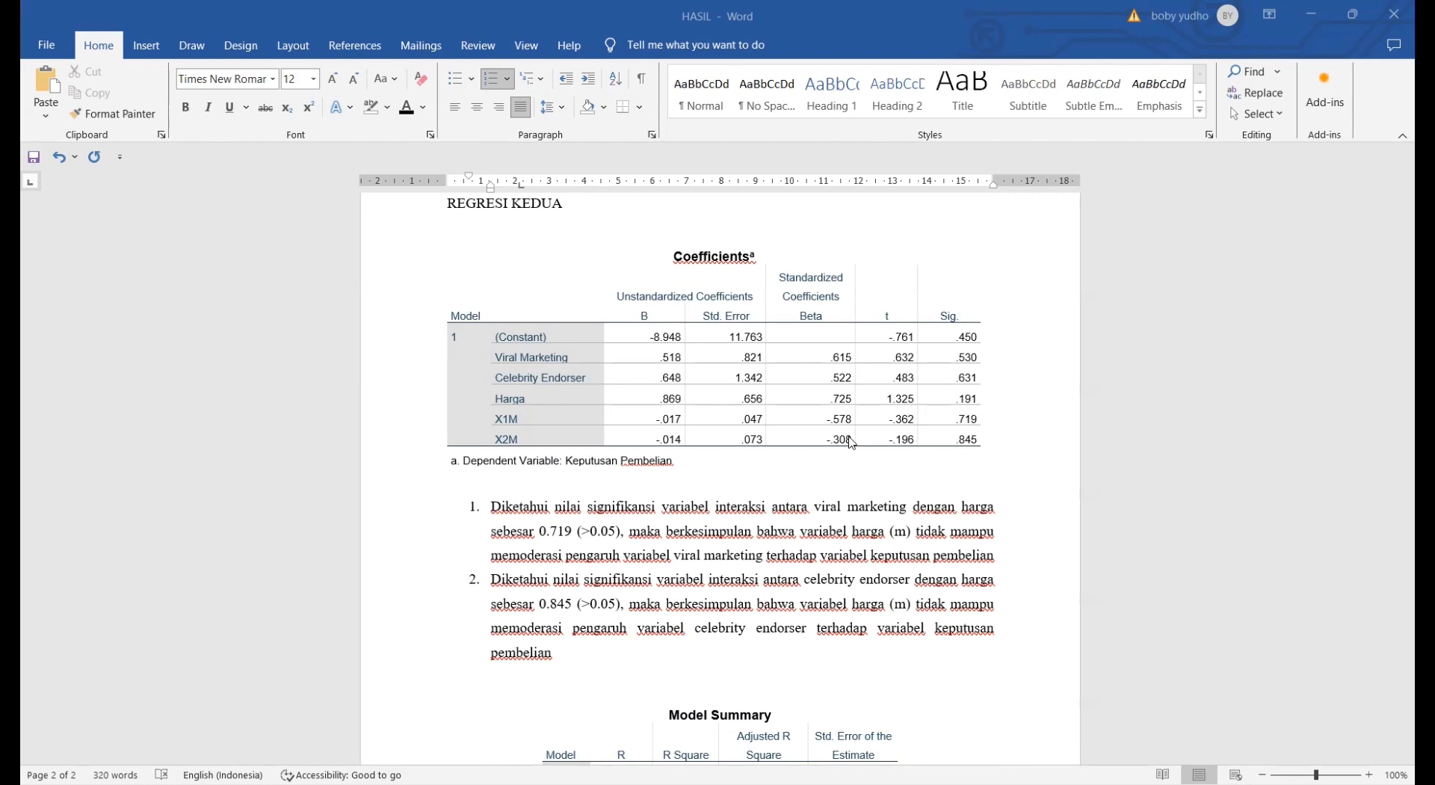
scroll(933, 424, down, 5)
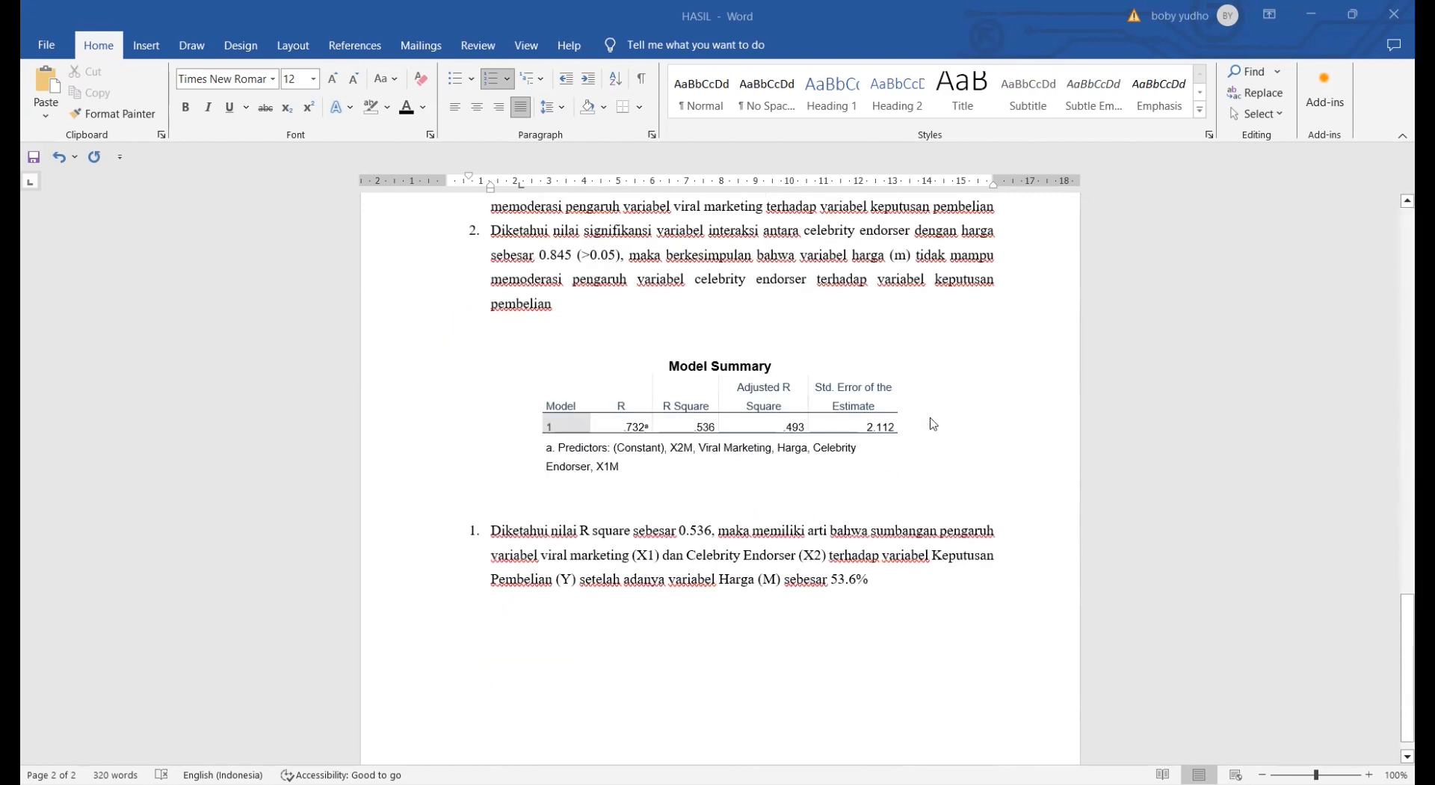